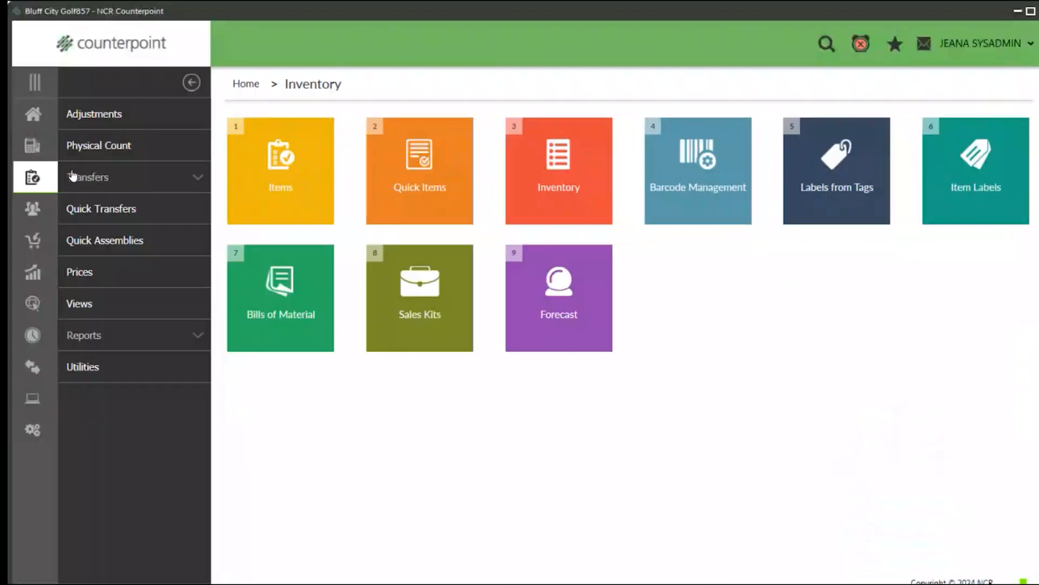
# Open the inventory reports and look through the range of available reports.
pyautogui.click(91, 337)
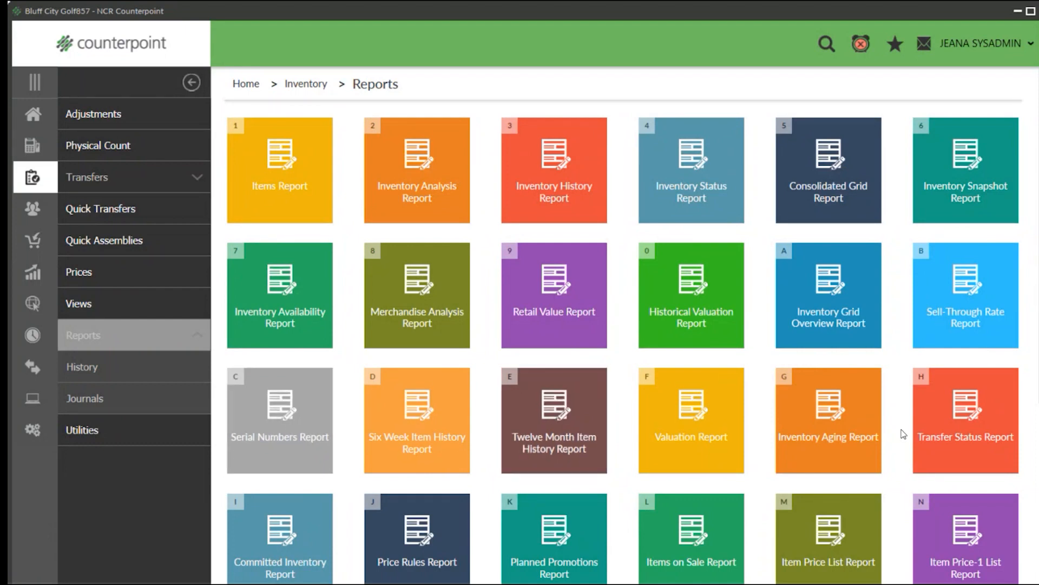
pyautogui.scroll(-2, 687, 404)
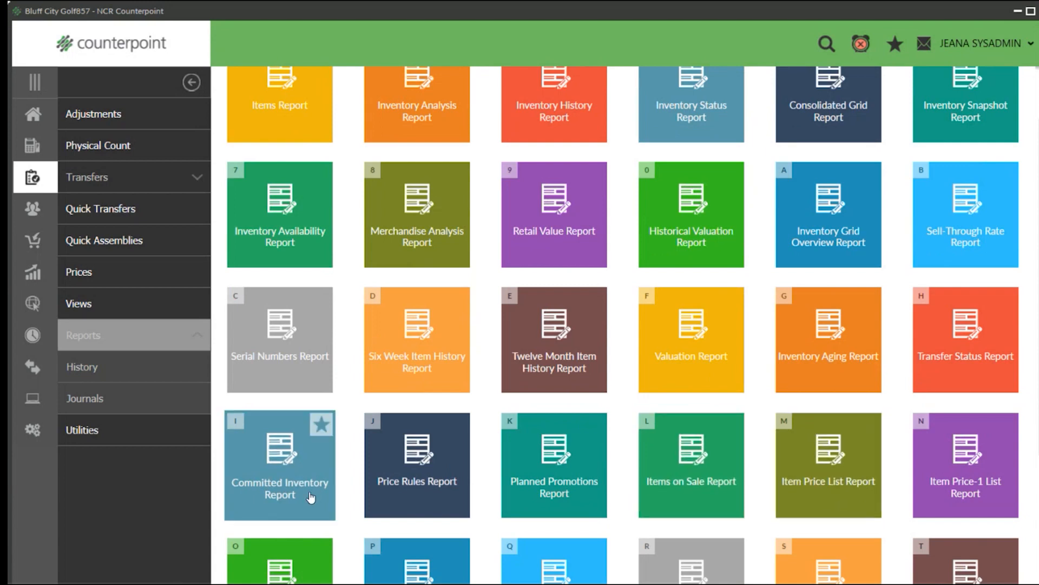
pyautogui.scroll(-2, 327, 492)
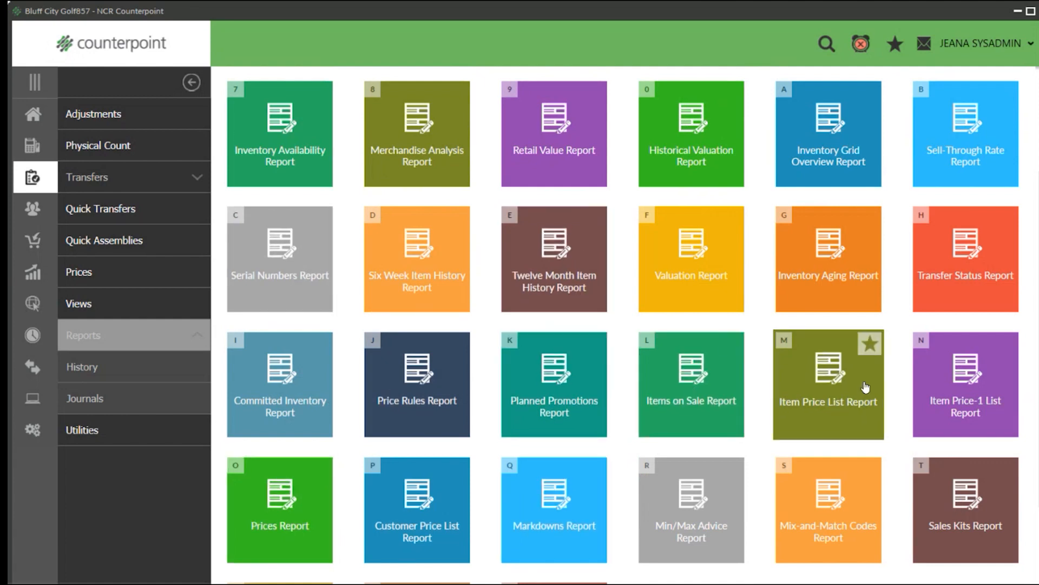
pyautogui.scroll(-2, 421, 499)
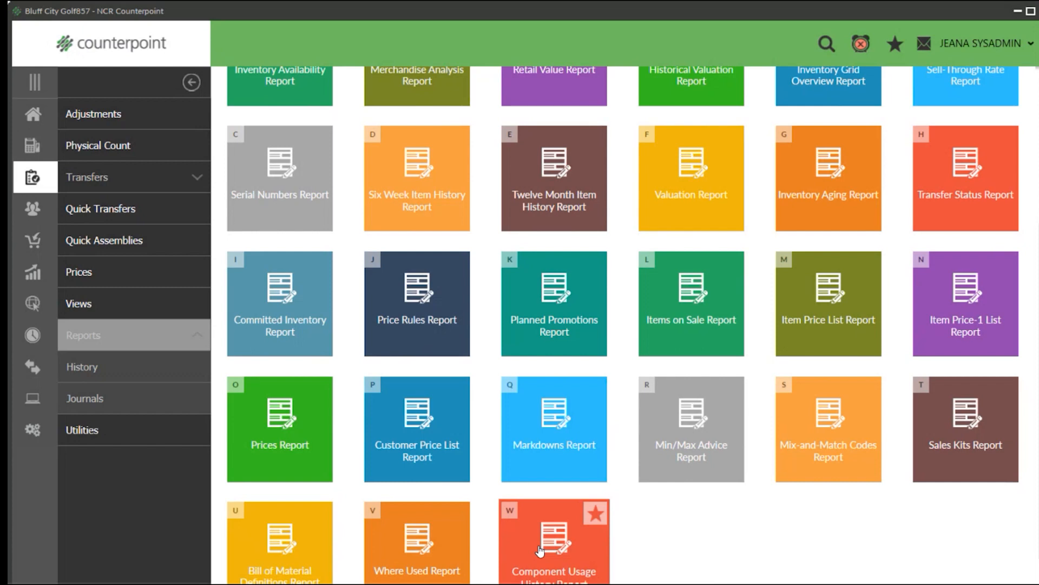
pyautogui.scroll(4, 295, 406)
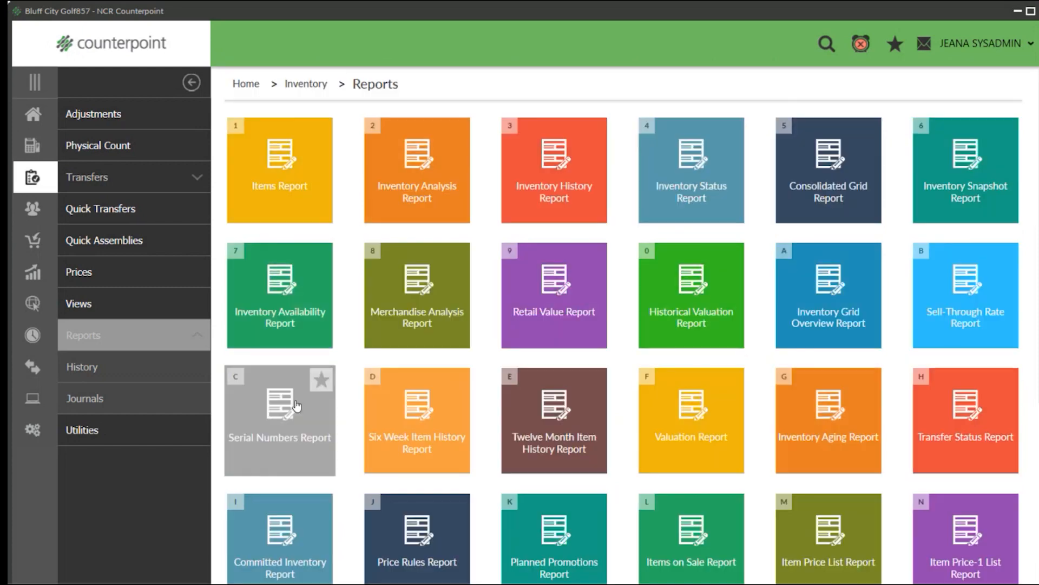
# Preview the Items Report in its Summary version, ordered by item number.
pyautogui.click(258, 173)
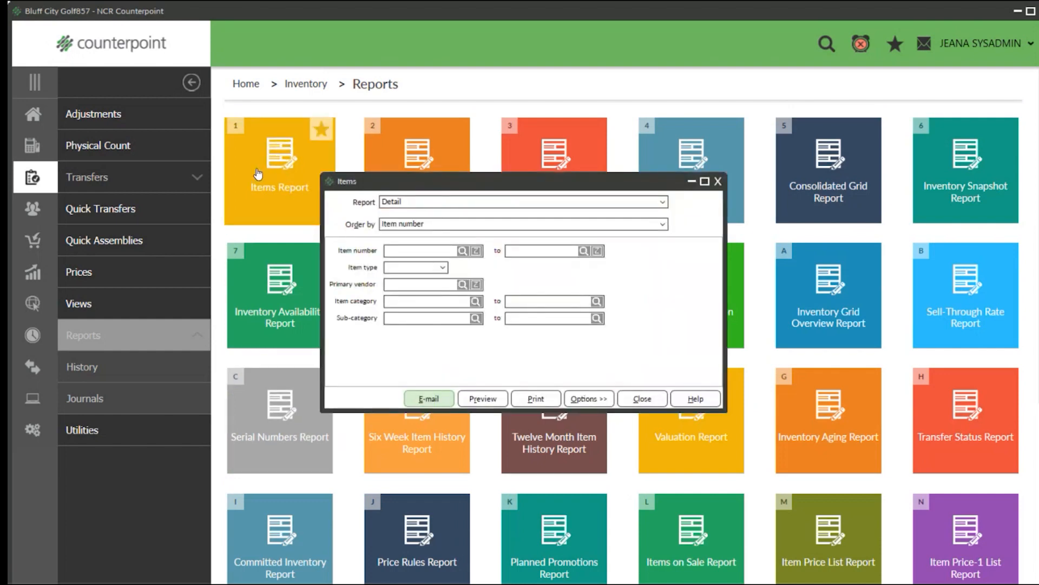
pyautogui.click(663, 202)
pyautogui.click(479, 214)
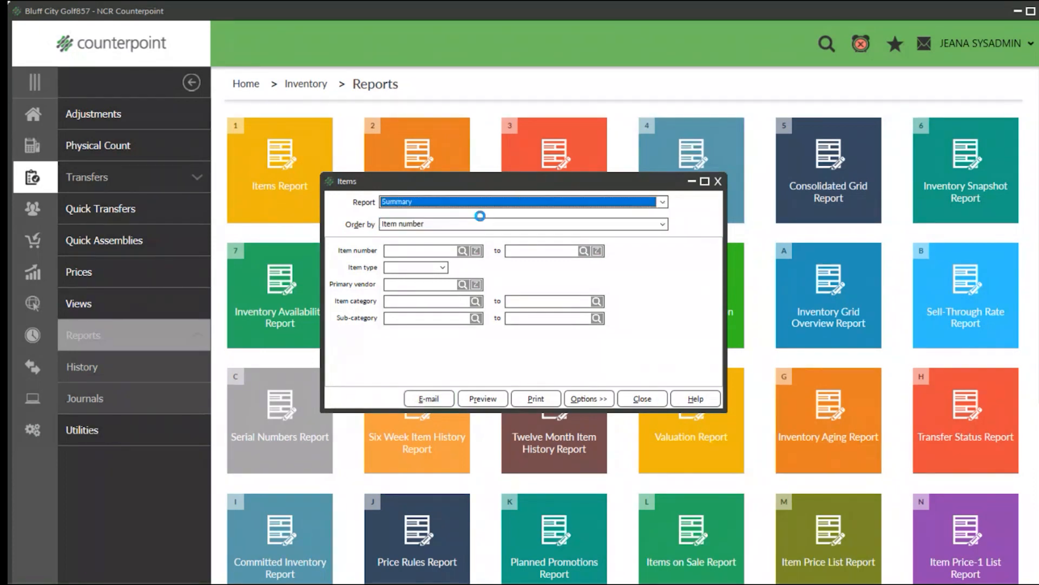
pyautogui.click(480, 228)
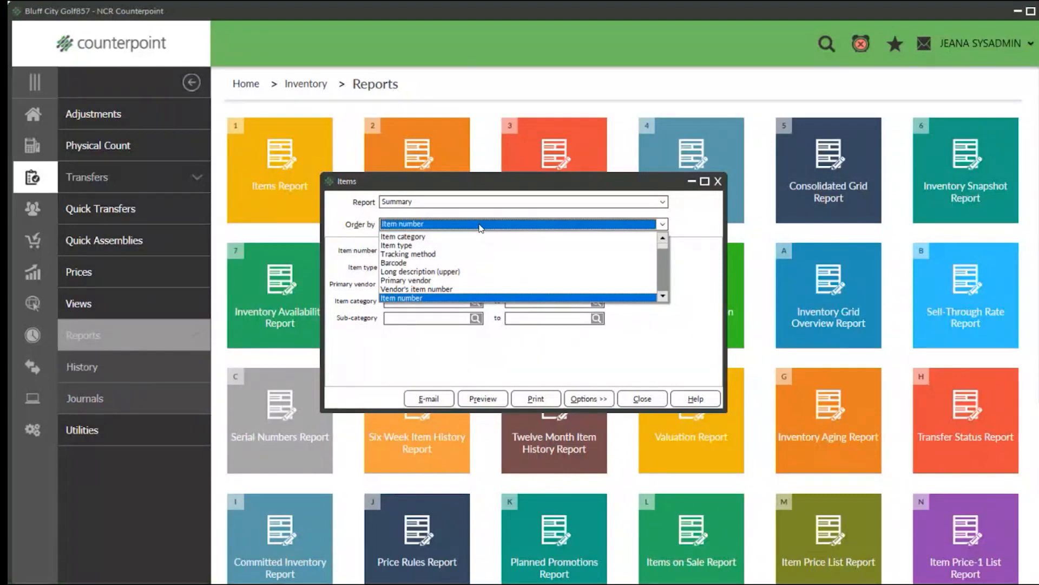
pyautogui.click(480, 226)
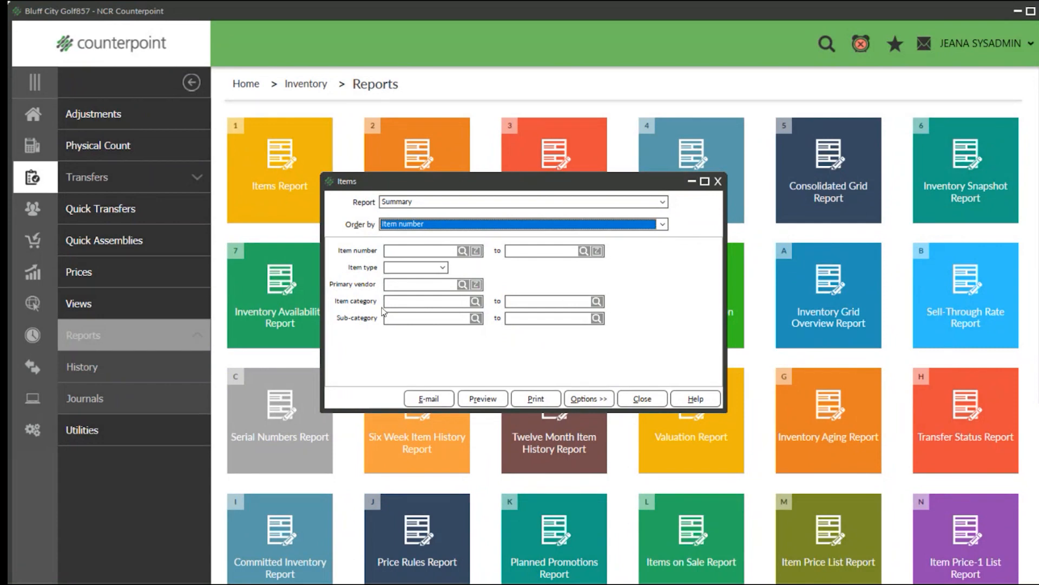
pyautogui.click(483, 399)
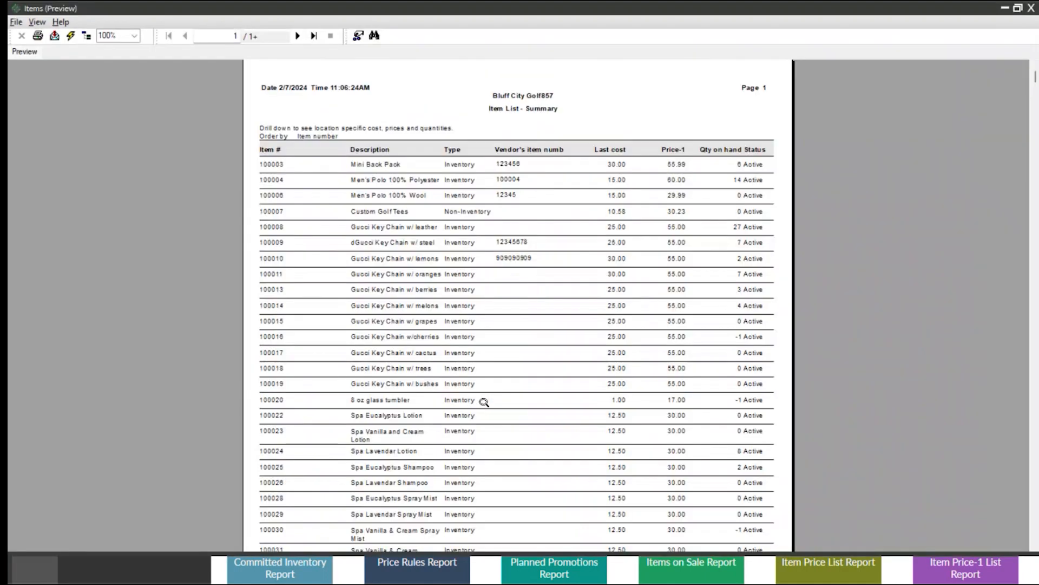
# Enlarge the summary preview to 150% and examine the Mini Back Pack's vendor item number, cost, price, quantity and status, closing it when done.
pyautogui.click(134, 36)
pyautogui.click(115, 92)
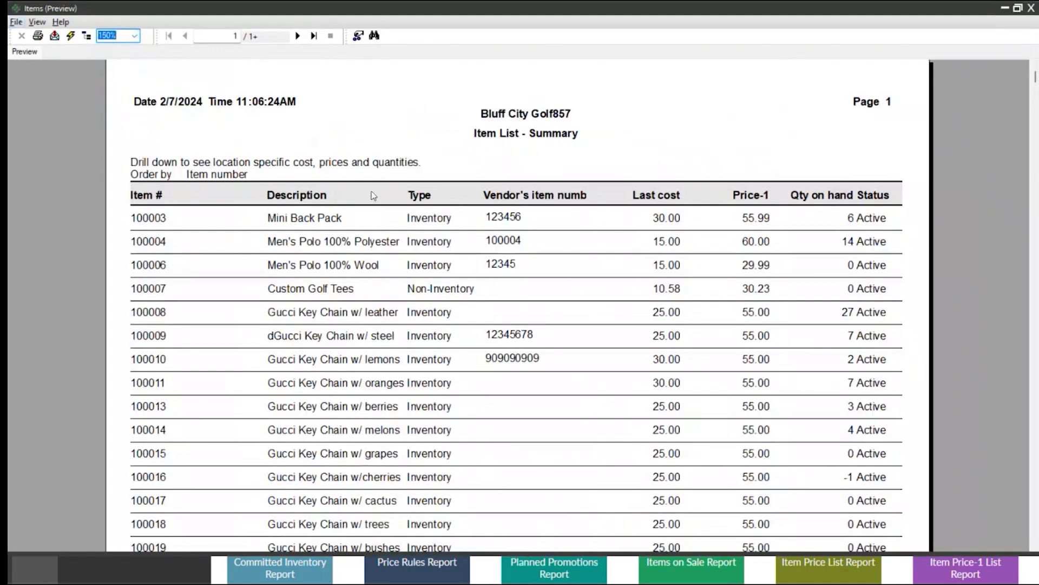
pyautogui.click(291, 222)
pyautogui.click(504, 221)
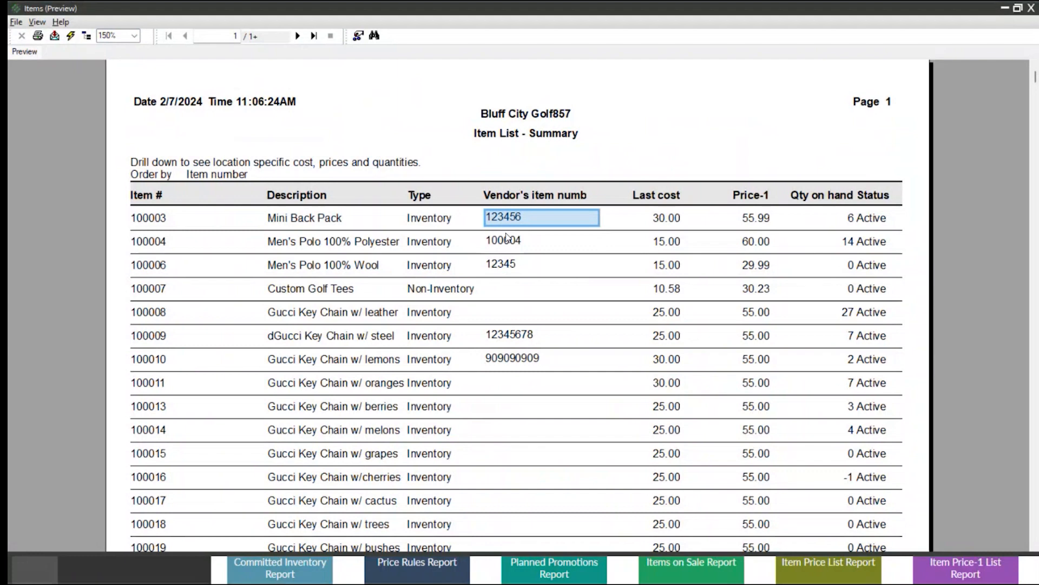
pyautogui.click(669, 221)
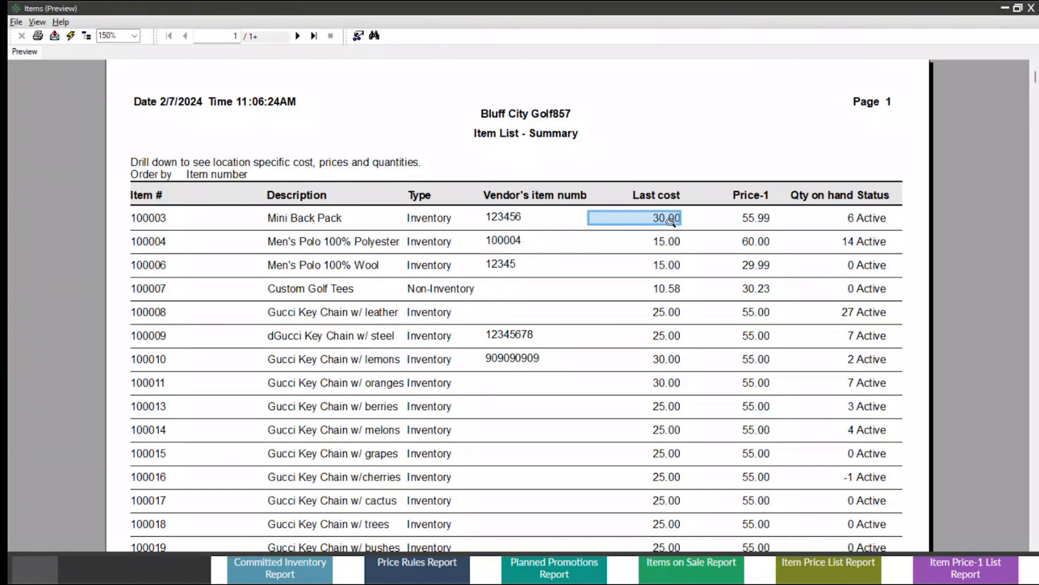
pyautogui.click(758, 221)
pyautogui.click(847, 222)
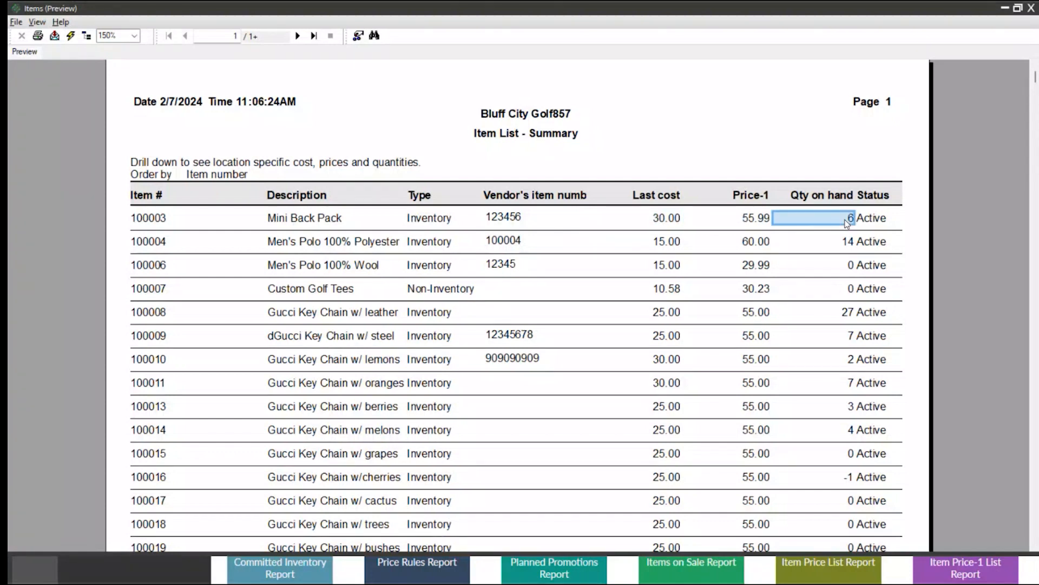
pyautogui.click(874, 218)
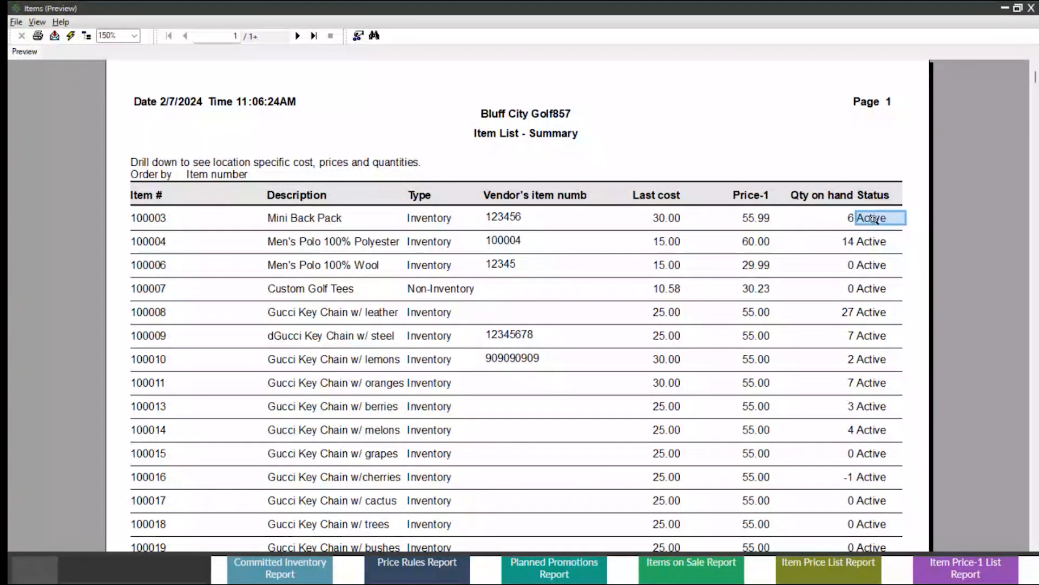
pyautogui.click(1031, 9)
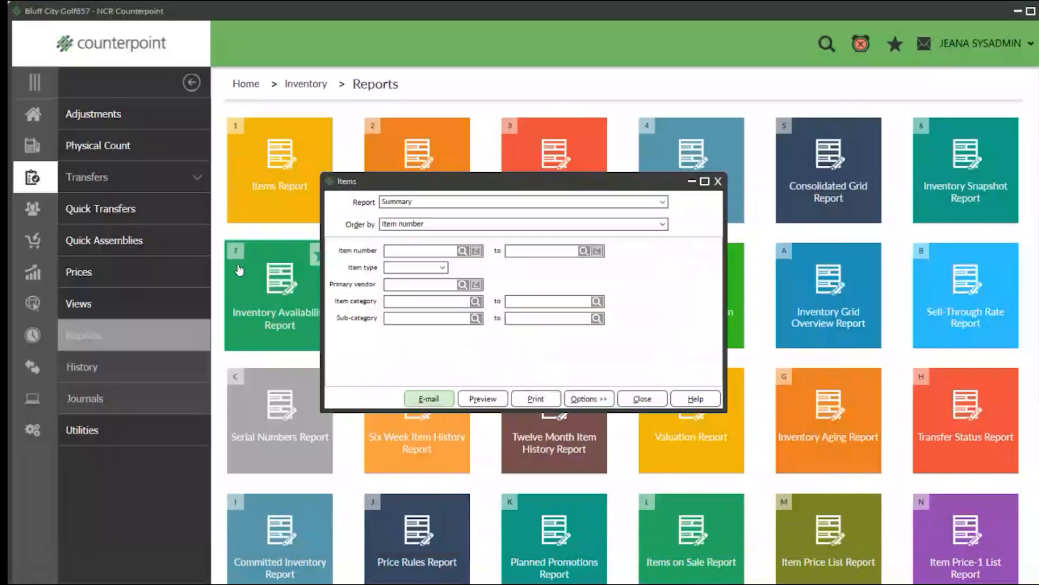
# Switch the Items report to the Detail version and preview it.
pyautogui.click(663, 203)
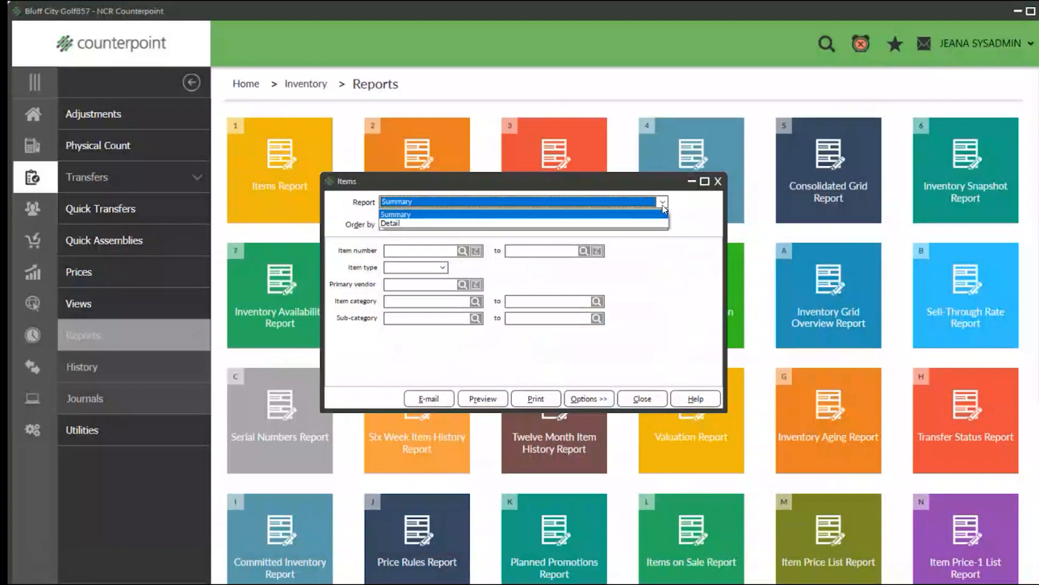
pyautogui.click(539, 227)
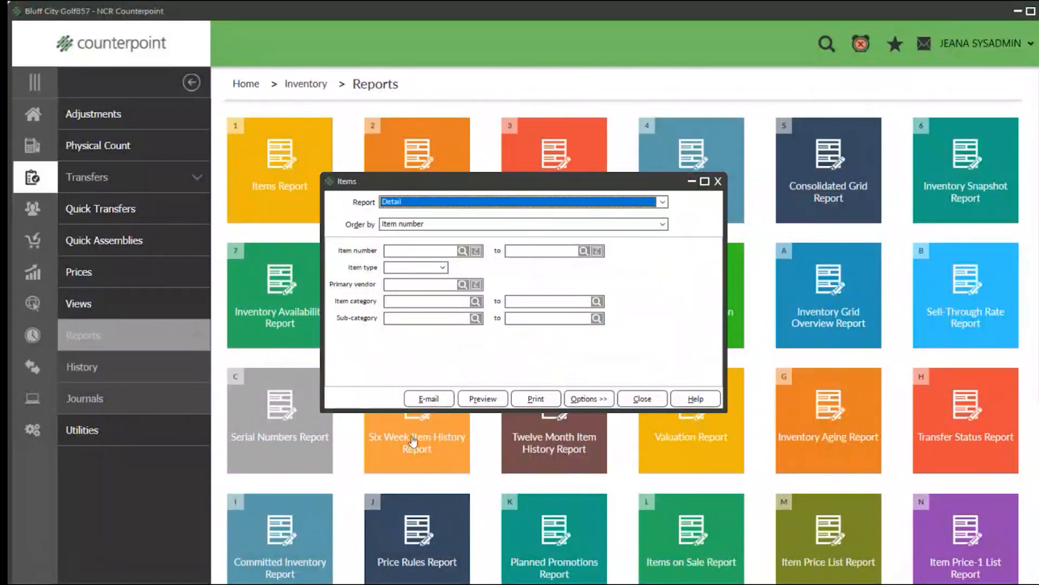
pyautogui.click(483, 399)
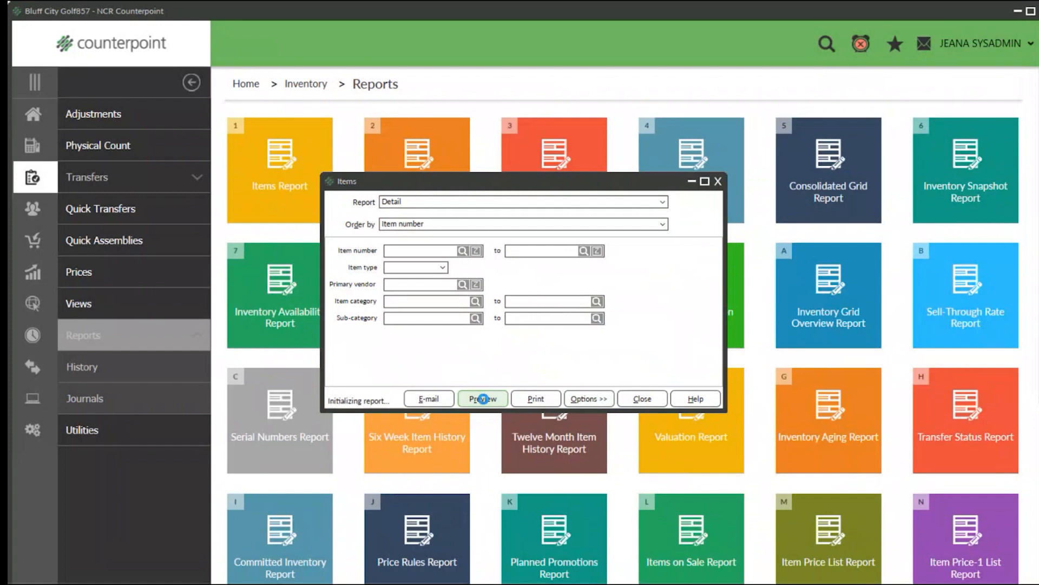
# Examine the Mini Back Pack's sub-category, MSRP and quantity fields in the detail preview at 150%, closing the preview and the Items report when done.
pyautogui.click(134, 35)
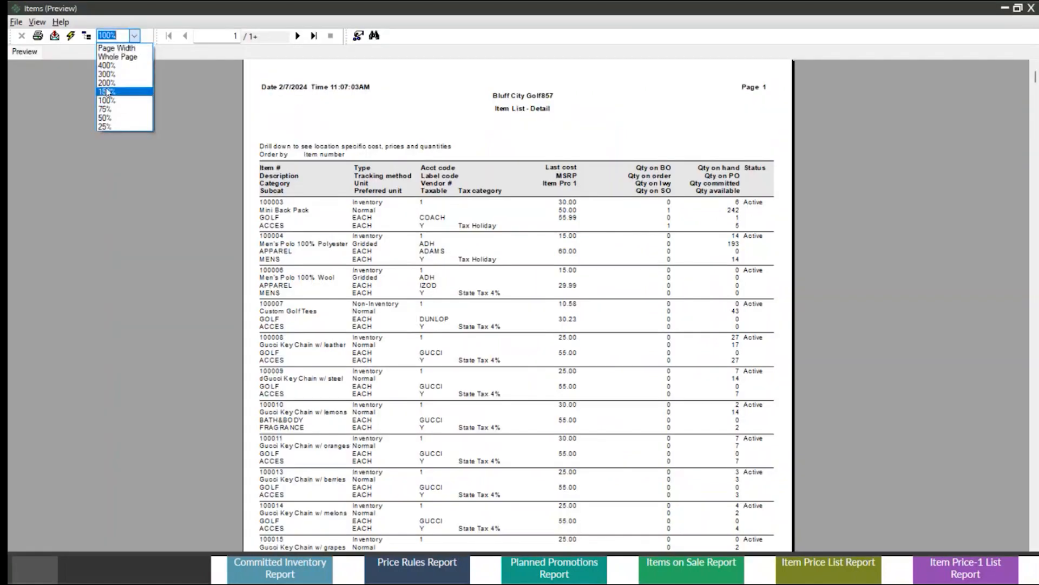
pyautogui.click(107, 92)
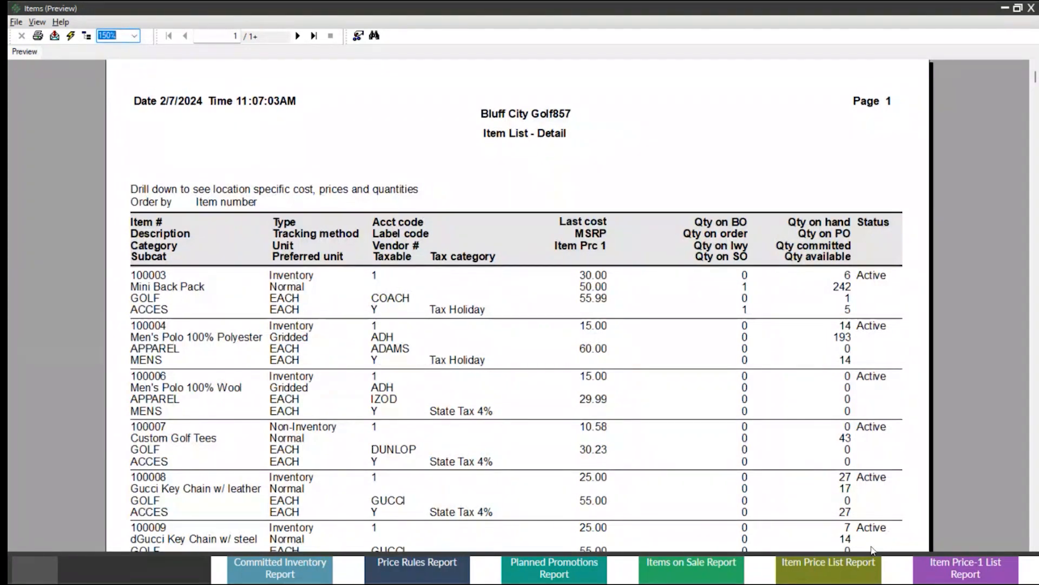
pyautogui.click(156, 310)
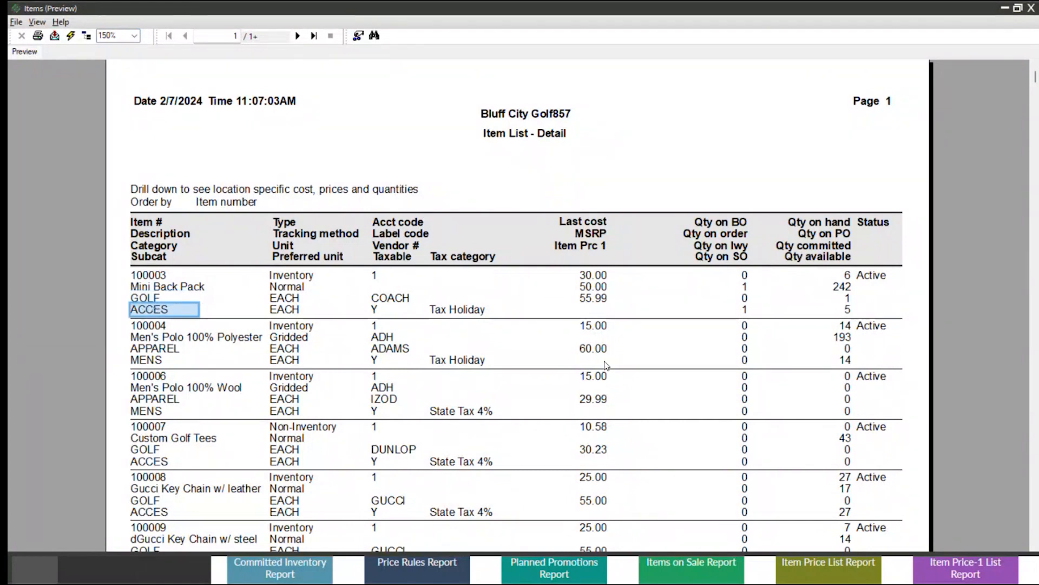
pyautogui.click(591, 288)
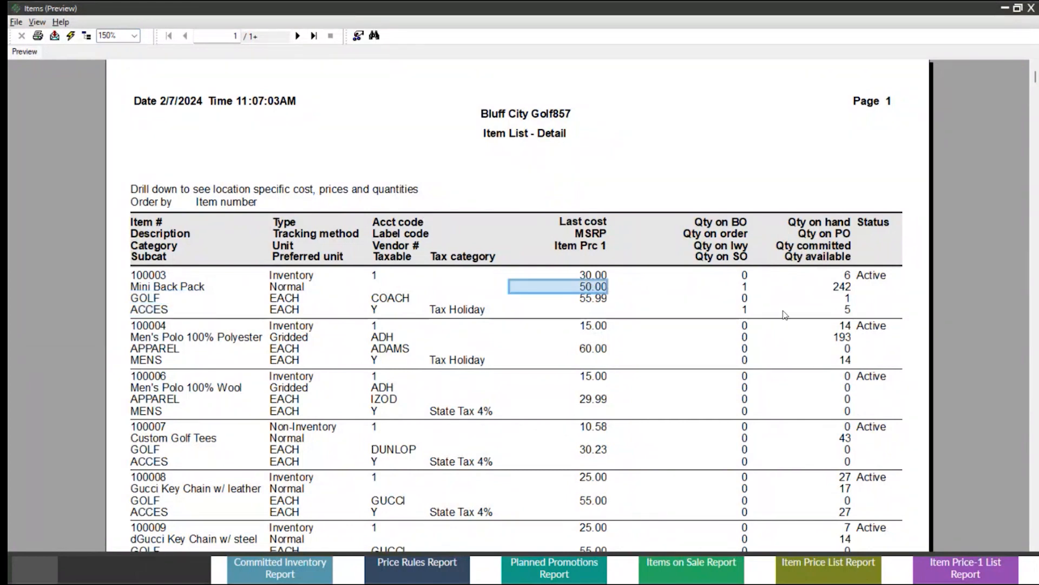
pyautogui.click(743, 275)
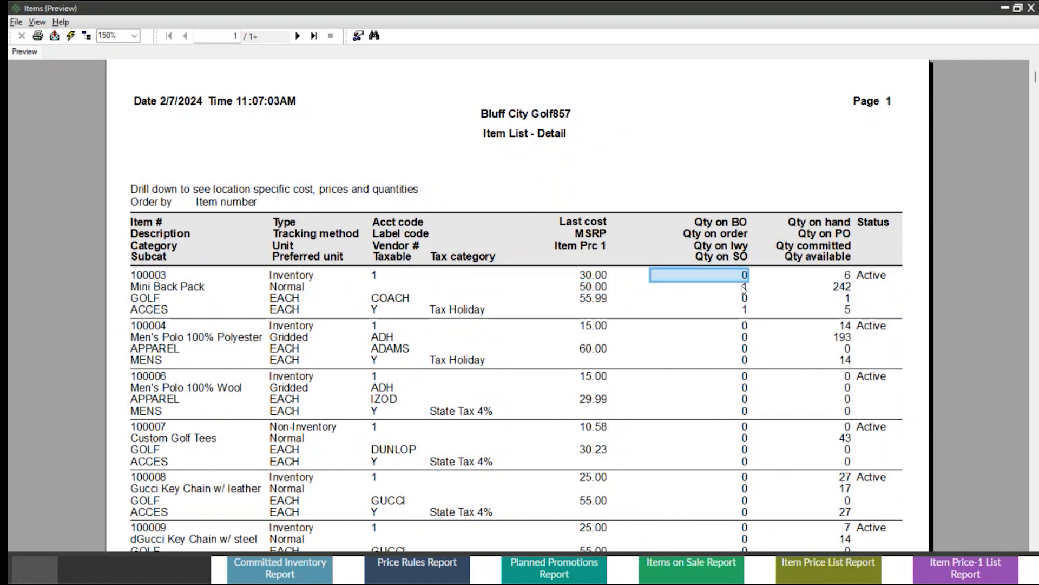
pyautogui.click(742, 286)
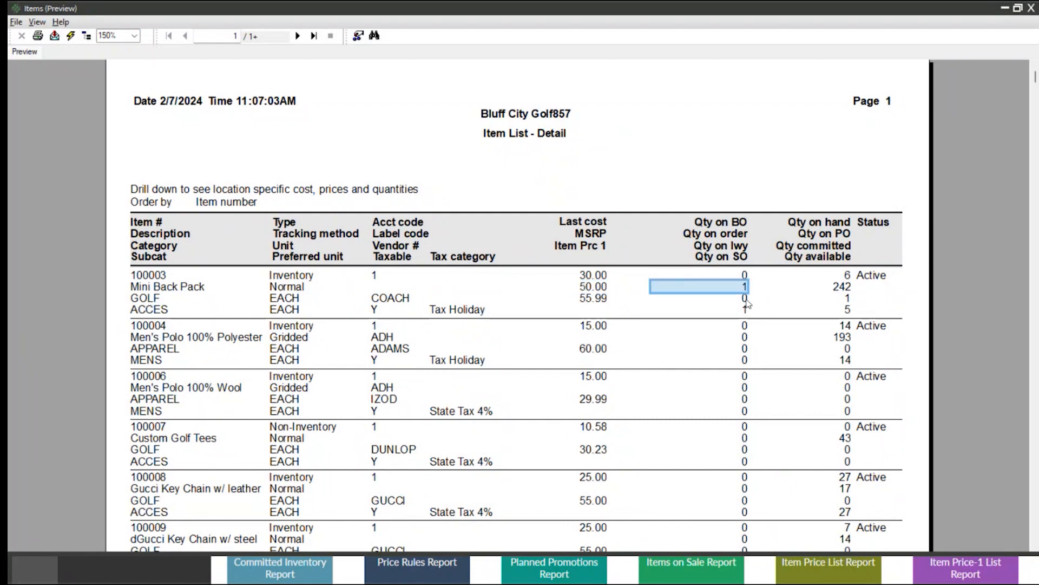
pyautogui.click(743, 300)
pyautogui.click(742, 310)
pyautogui.click(855, 277)
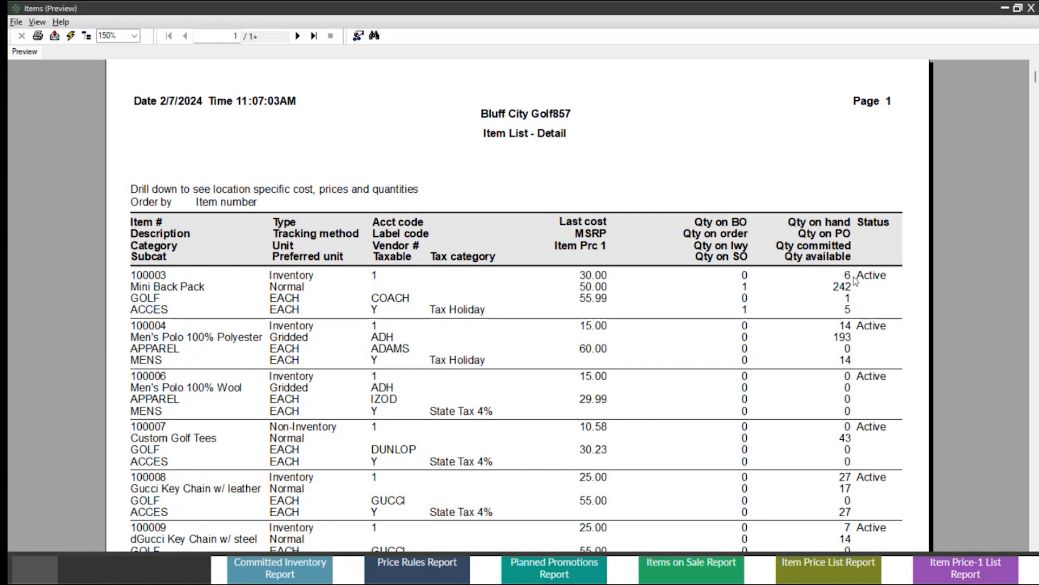
pyautogui.click(847, 290)
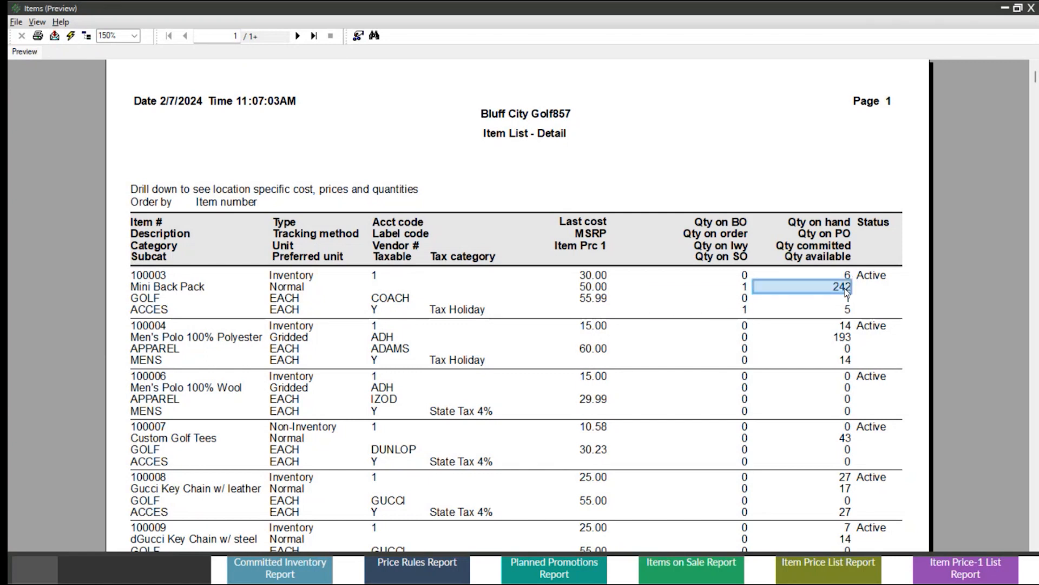
pyautogui.click(1032, 8)
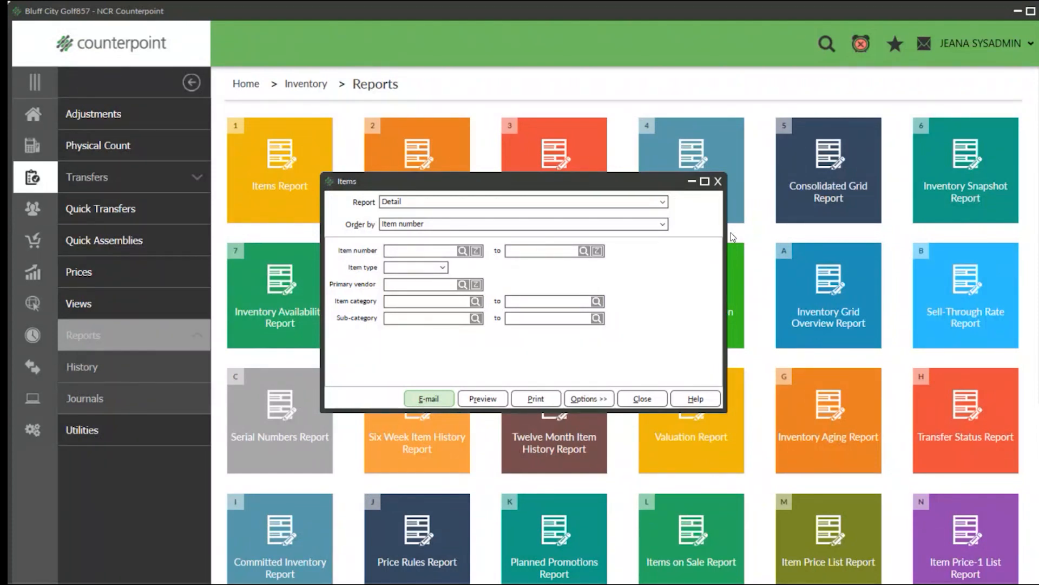
pyautogui.click(719, 183)
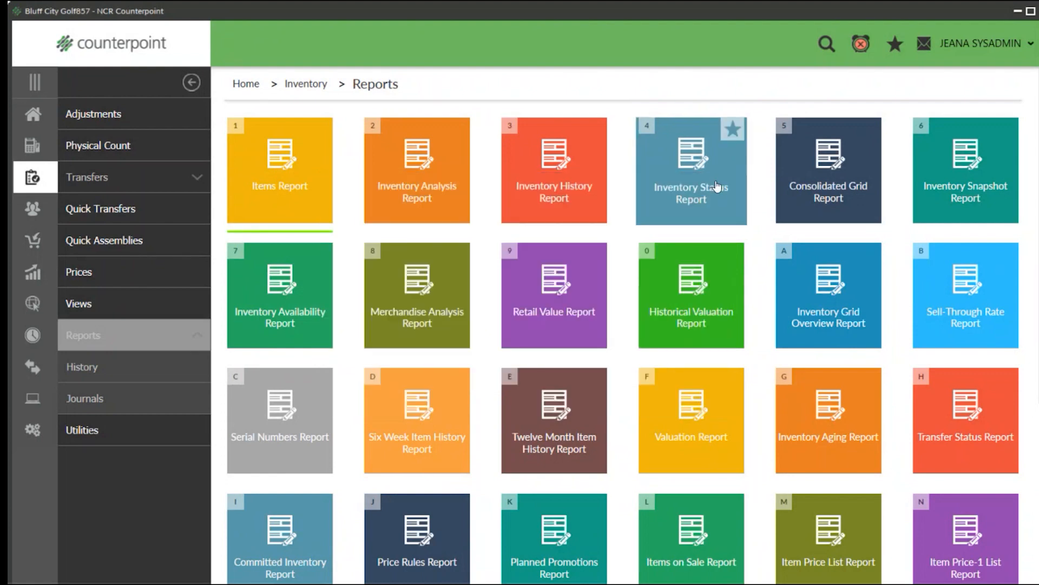
# Open the Inventory Analysis Report, choose Inventory Analysis by Item and set the print order to Qty sold.
pyautogui.click(410, 176)
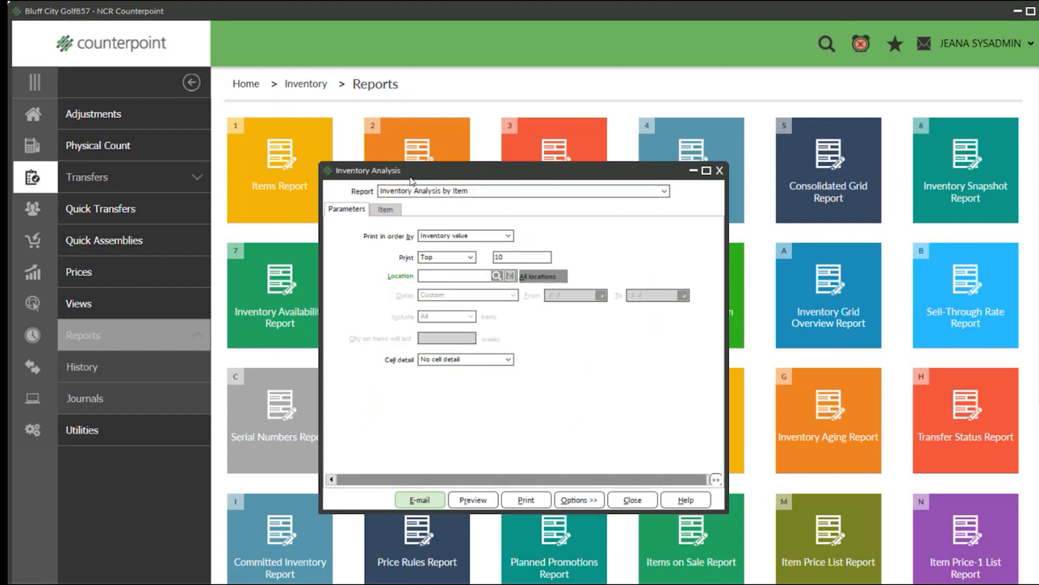
pyautogui.click(656, 193)
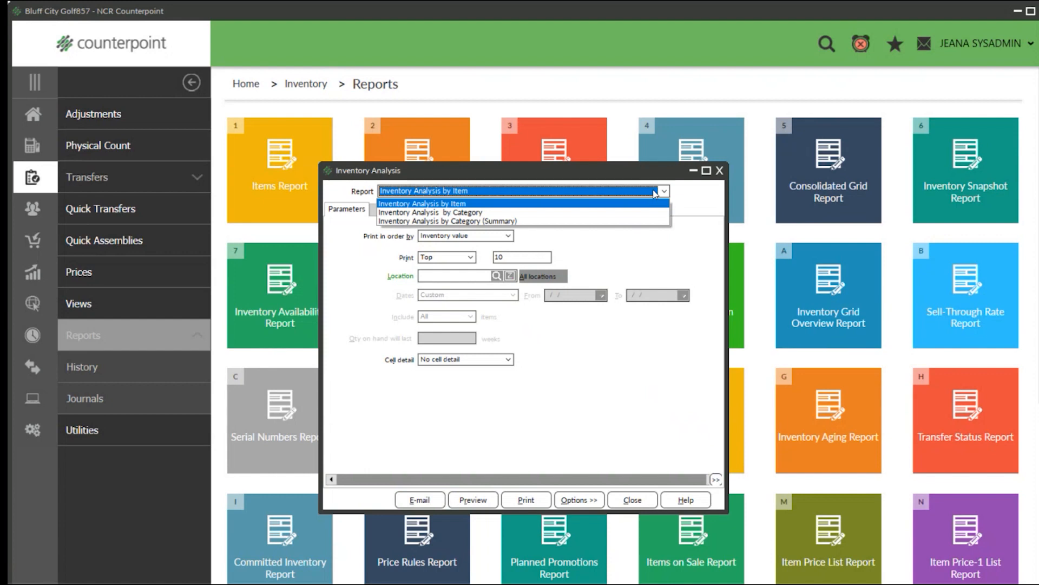
pyautogui.click(455, 204)
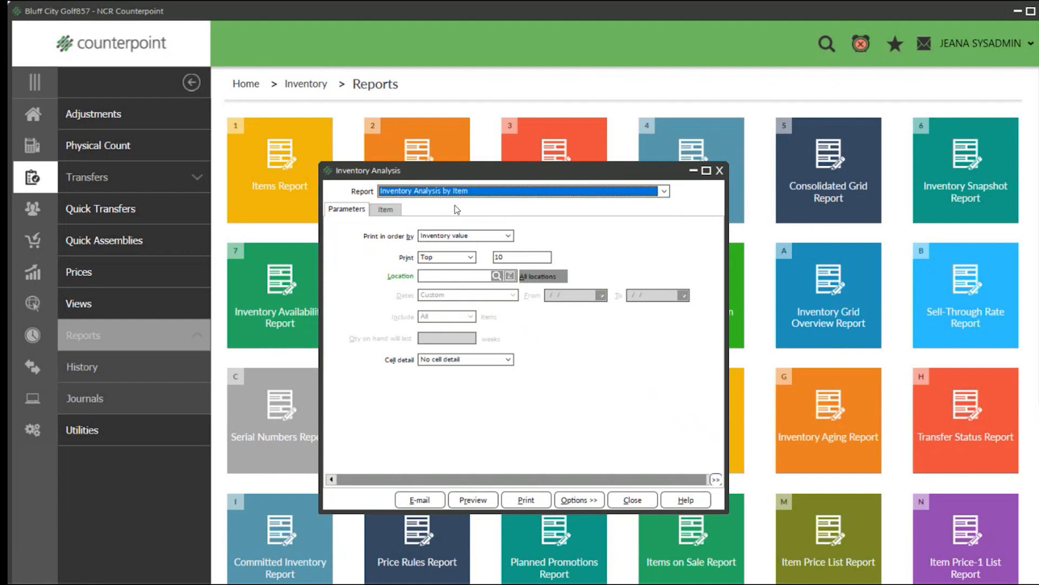
pyautogui.click(507, 236)
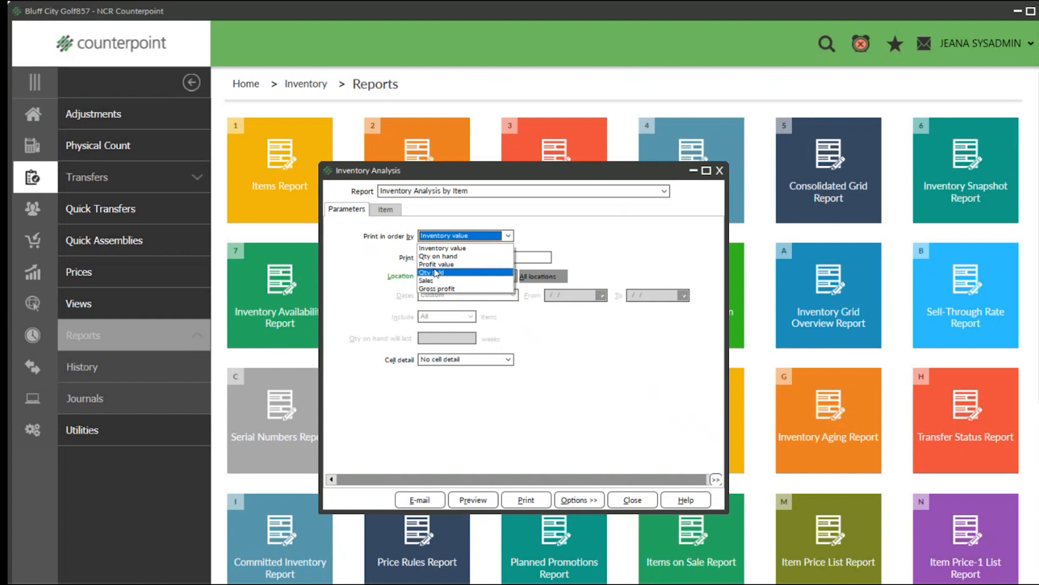
pyautogui.click(462, 247)
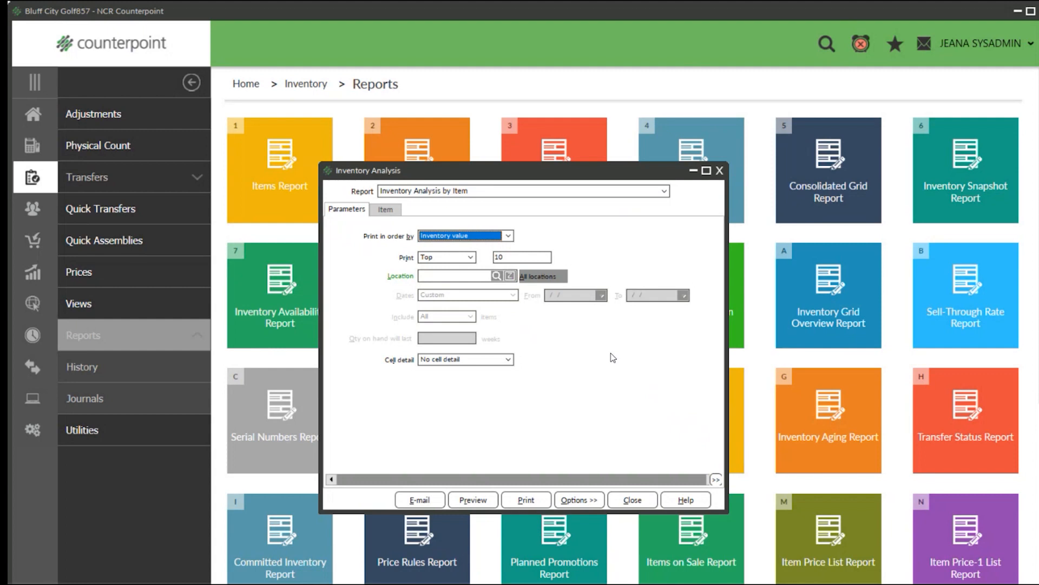
pyautogui.click(508, 236)
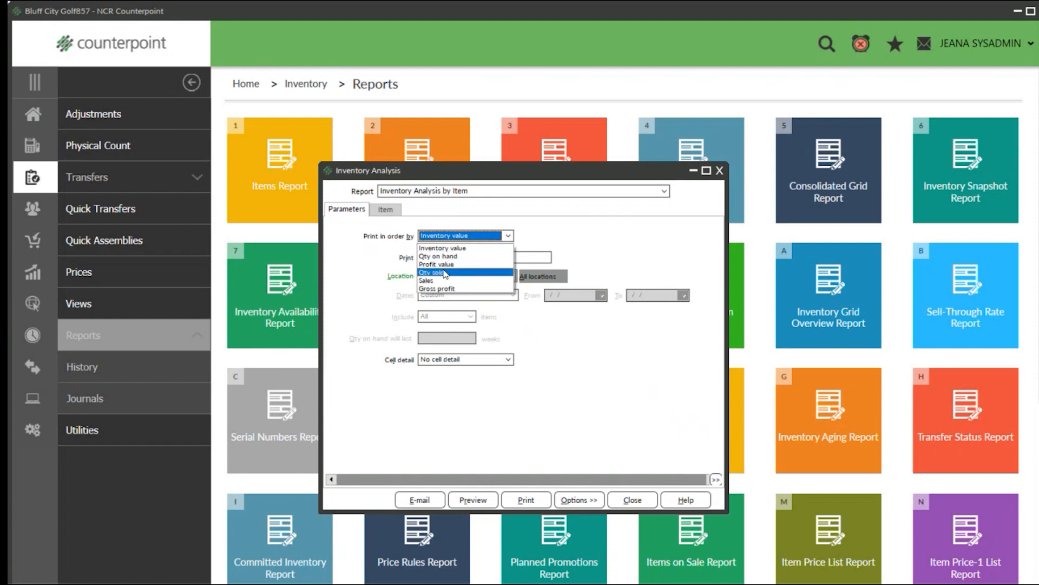
pyautogui.click(444, 273)
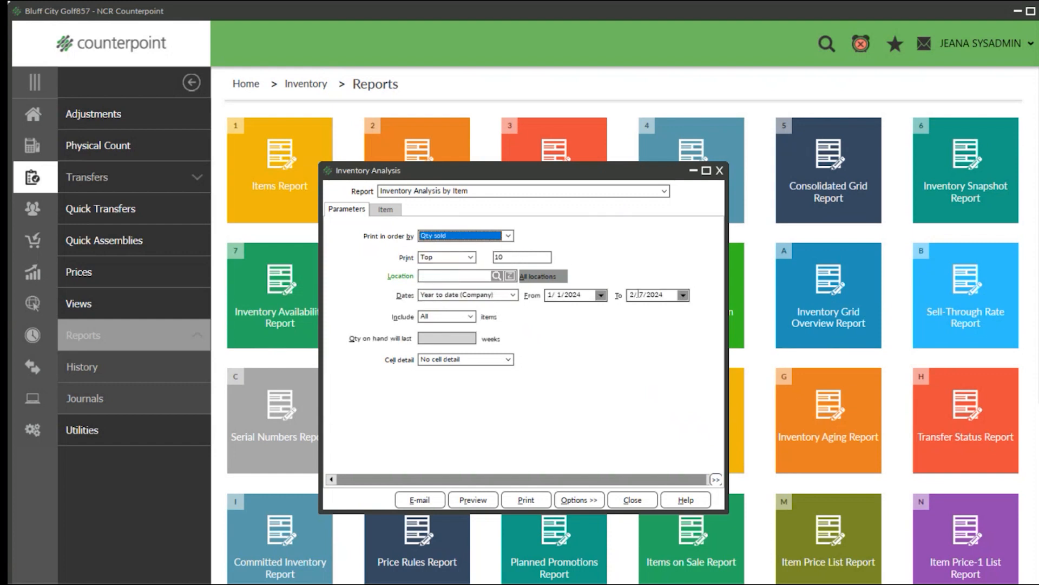
# Set the Inventory Analysis report to print All and limit it to the location MAIN.
pyautogui.click(471, 258)
pyautogui.click(441, 285)
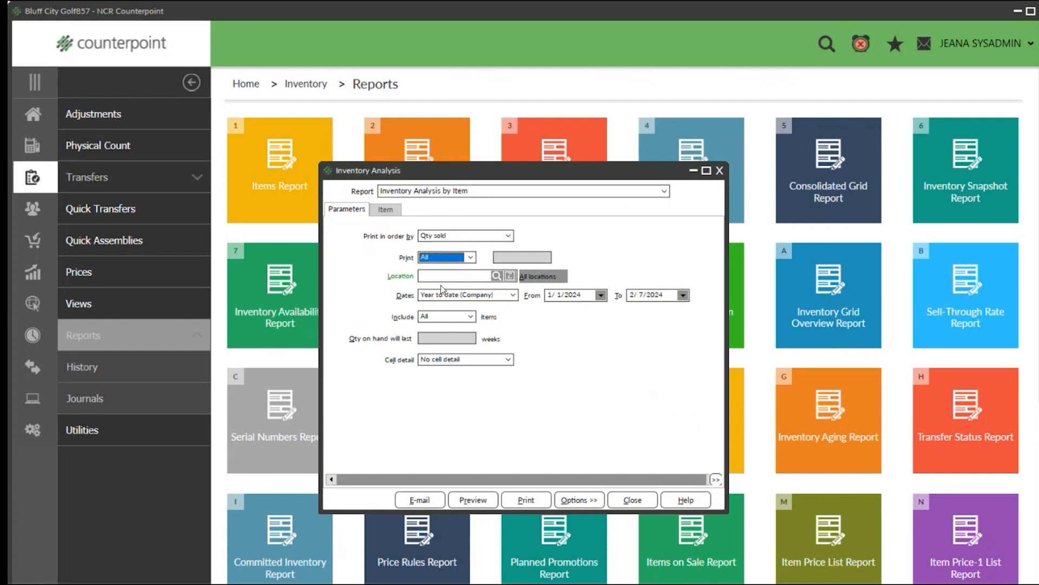
pyautogui.click(438, 277)
pyautogui.moveTo(530, 583)
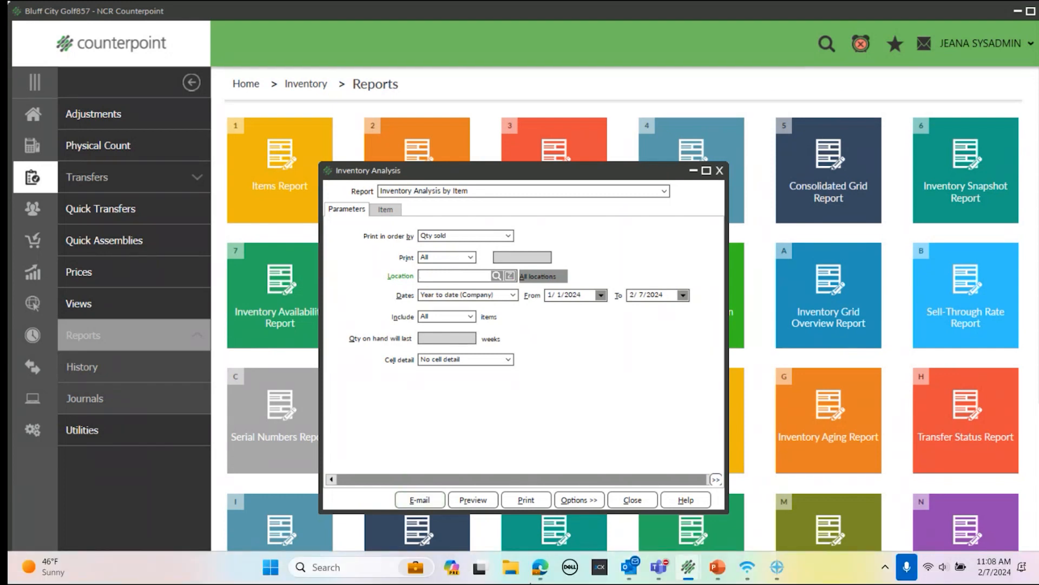
pyautogui.write('MAIN')
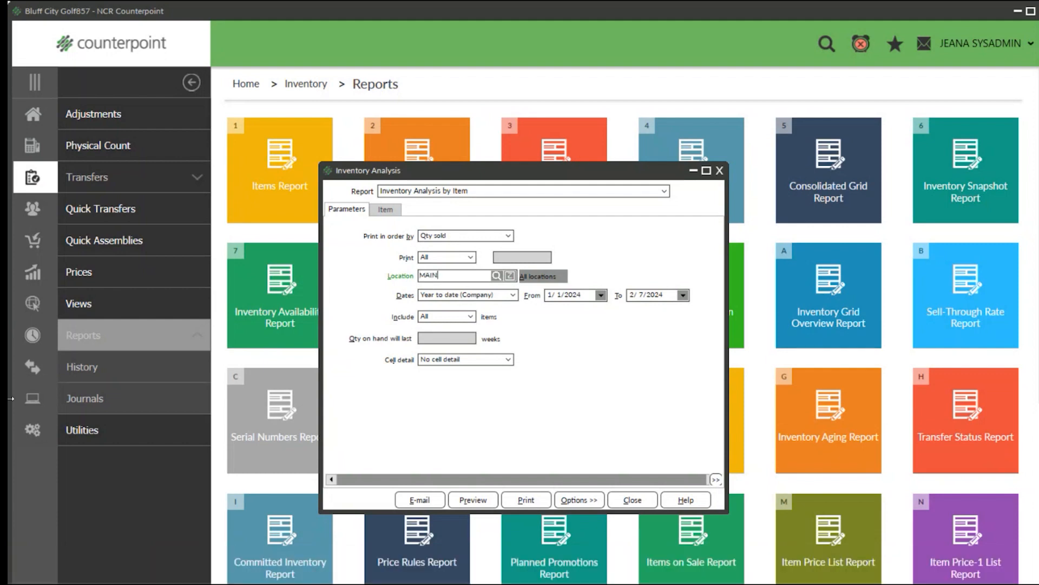
pyautogui.click(538, 279)
pyautogui.press('BackSpace')
pyautogui.write('MAIN')
# Set the report's dates to Month to date and its cell detail to List view in std. order.
pyautogui.click(508, 296)
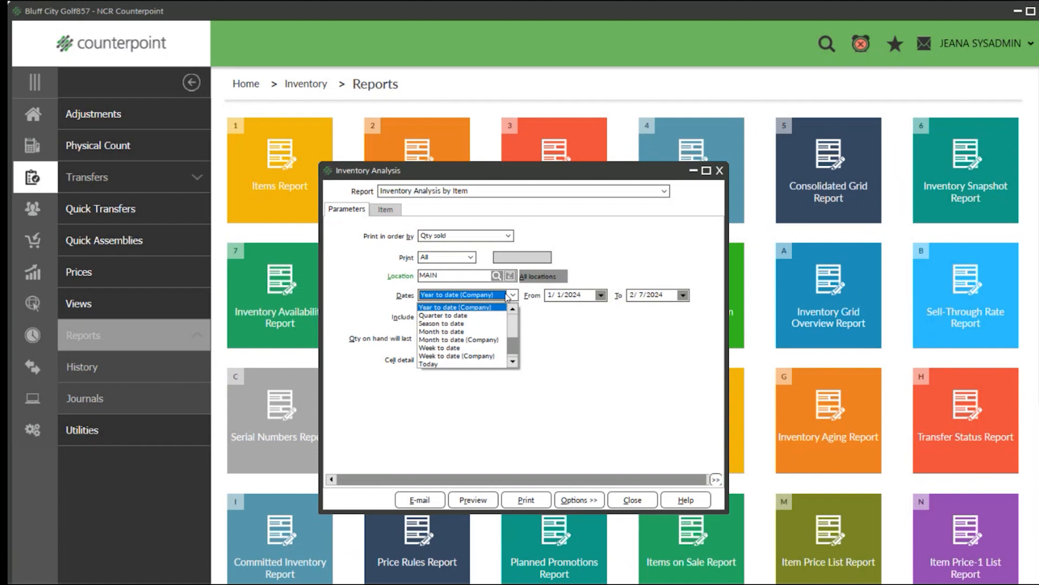
pyautogui.click(573, 346)
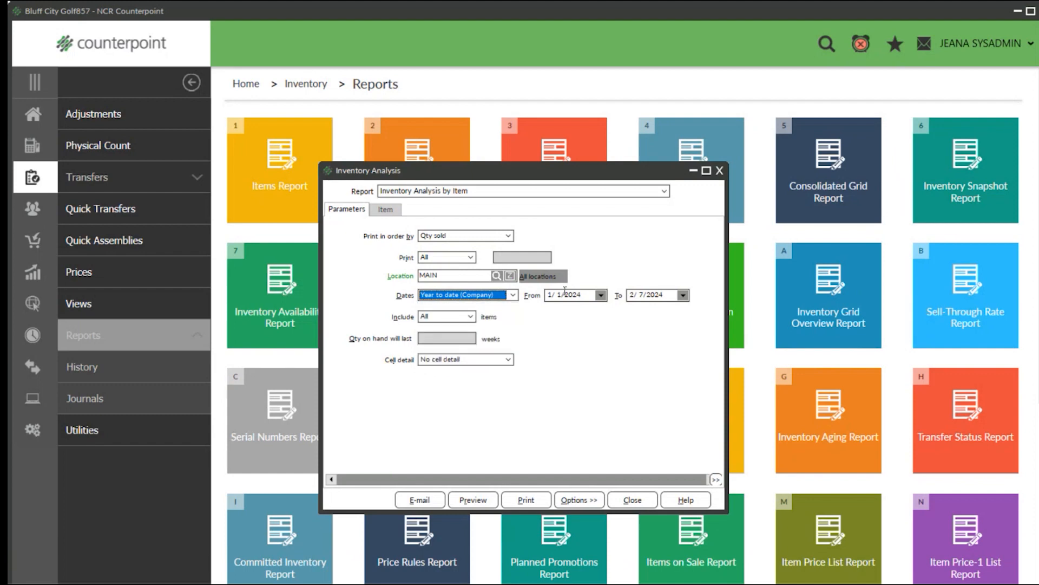
pyautogui.click(565, 295)
pyautogui.doubleClick(564, 295)
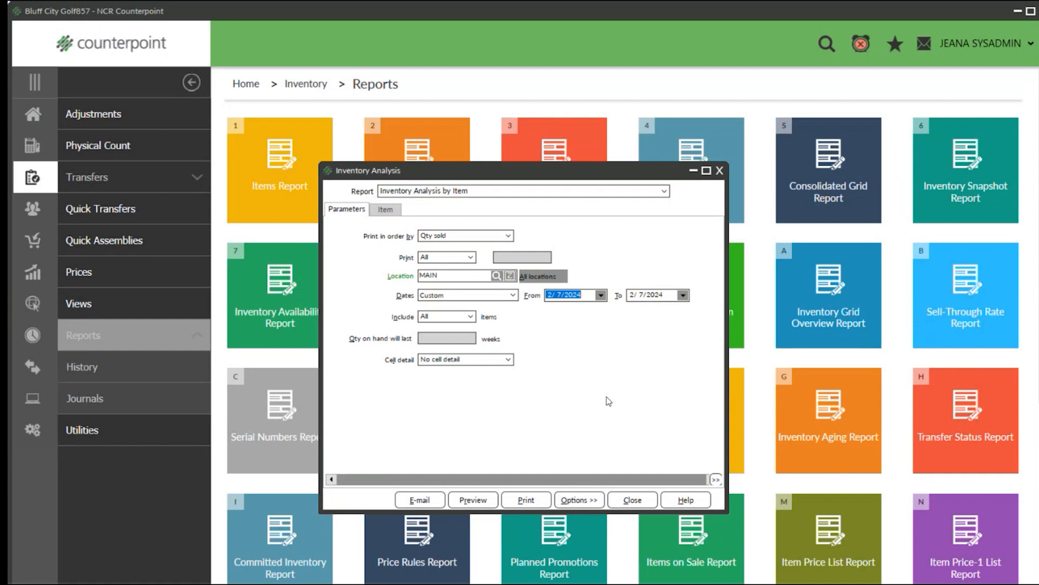
pyautogui.click(475, 299)
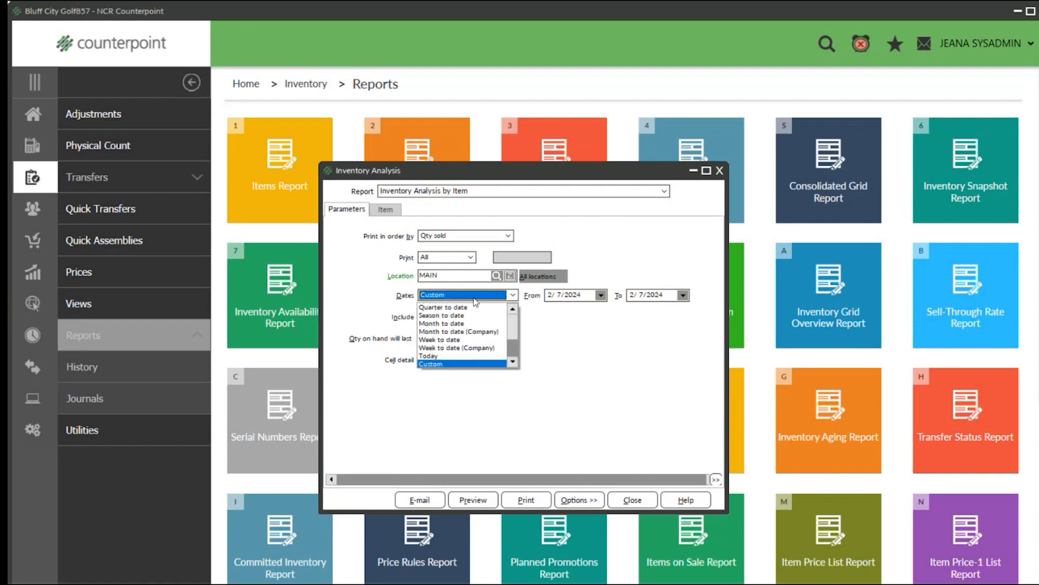
pyautogui.click(442, 324)
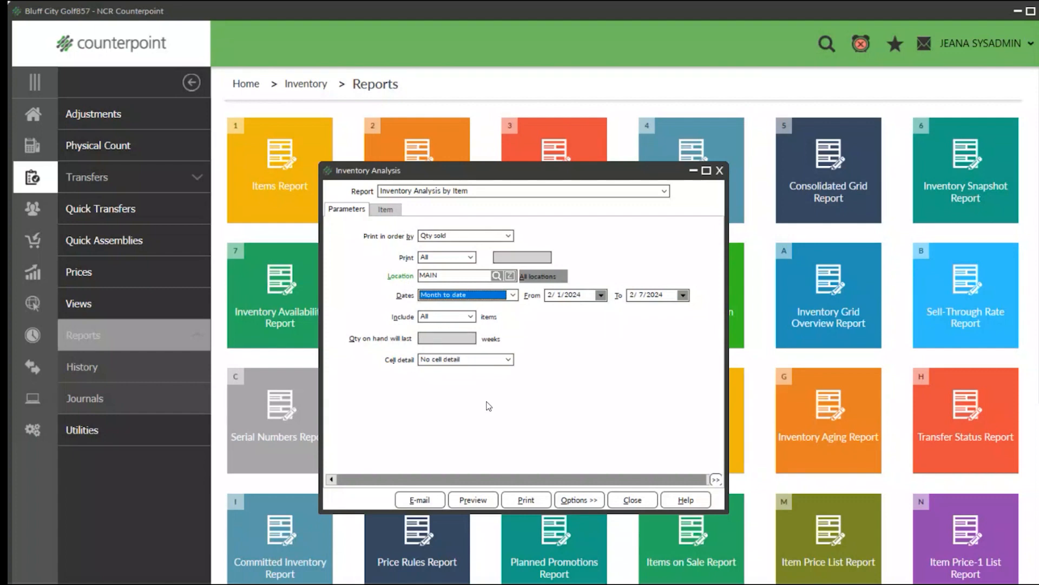
pyautogui.click(509, 360)
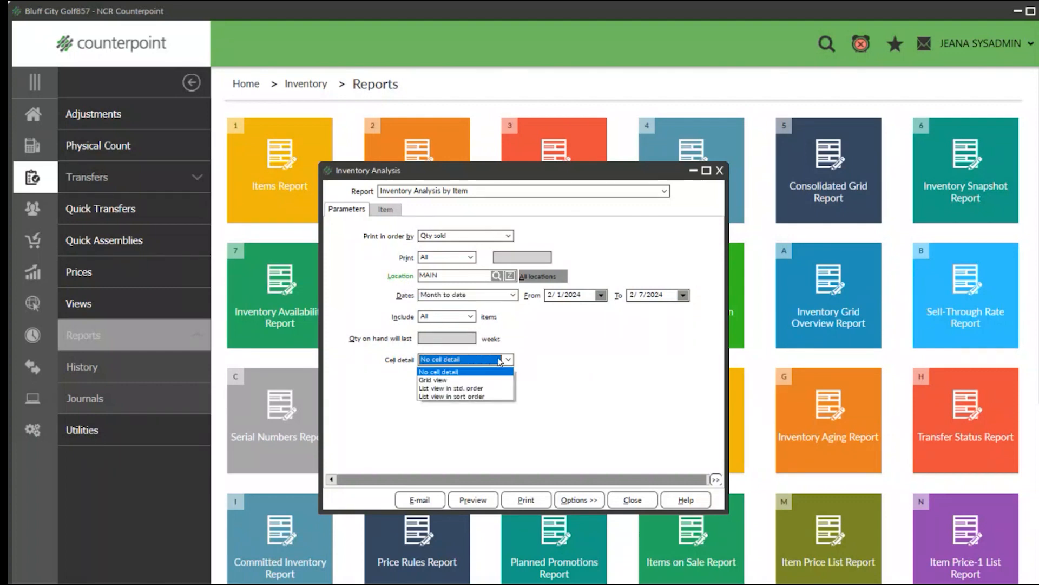
pyautogui.click(446, 388)
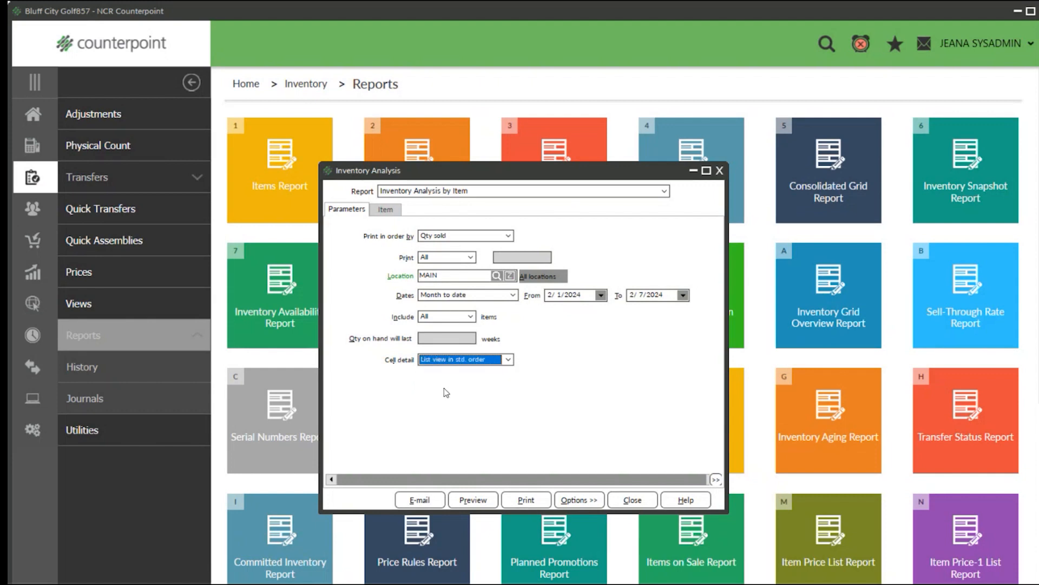
# Show the report's item filter, switch it to the condition-based advanced form and return it to the simple item number range.
pyautogui.click(378, 211)
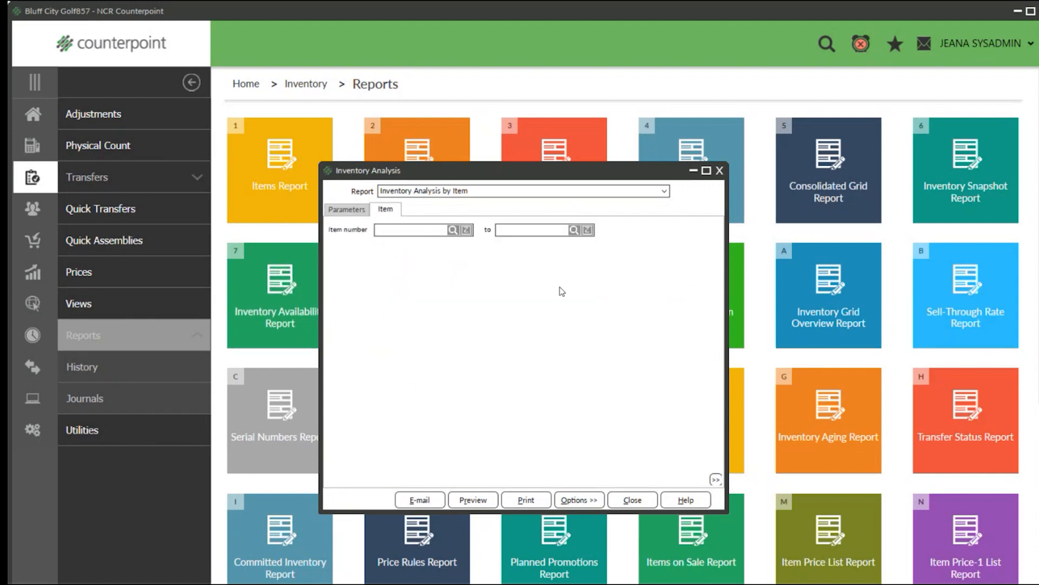
pyautogui.rightClick(477, 313)
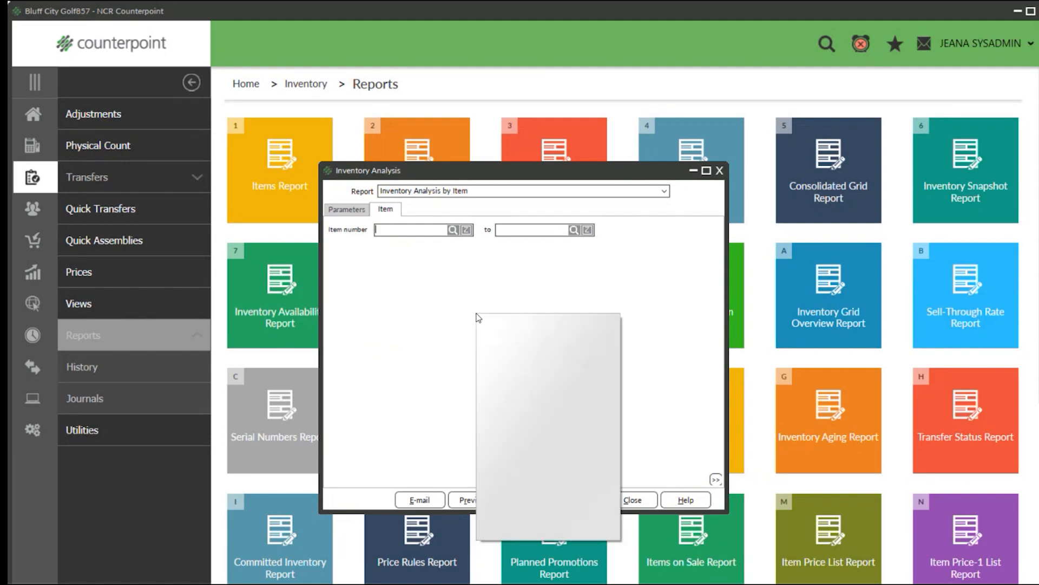
pyautogui.click(509, 529)
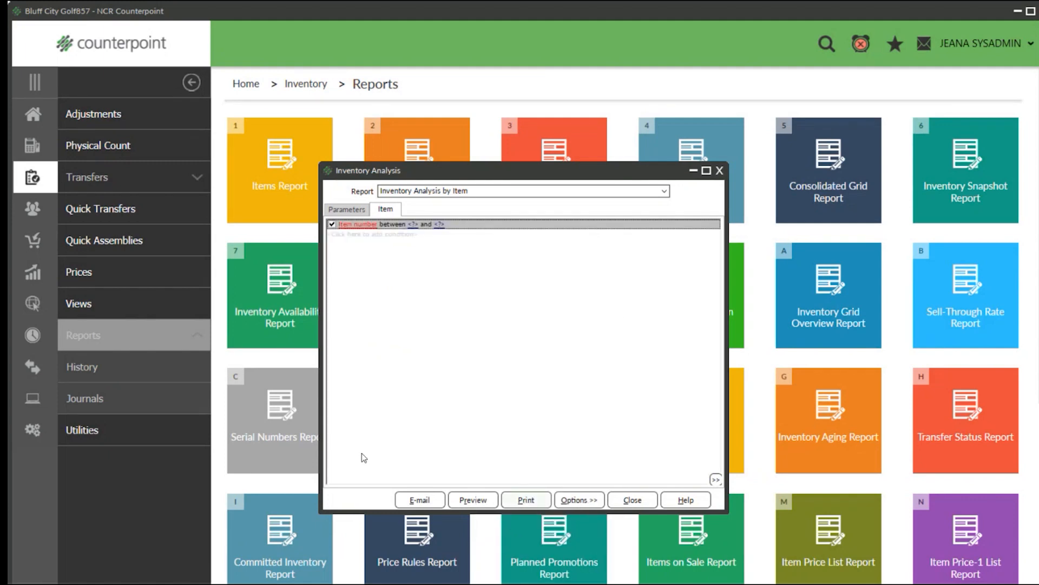
pyautogui.rightClick(469, 427)
pyautogui.click(490, 412)
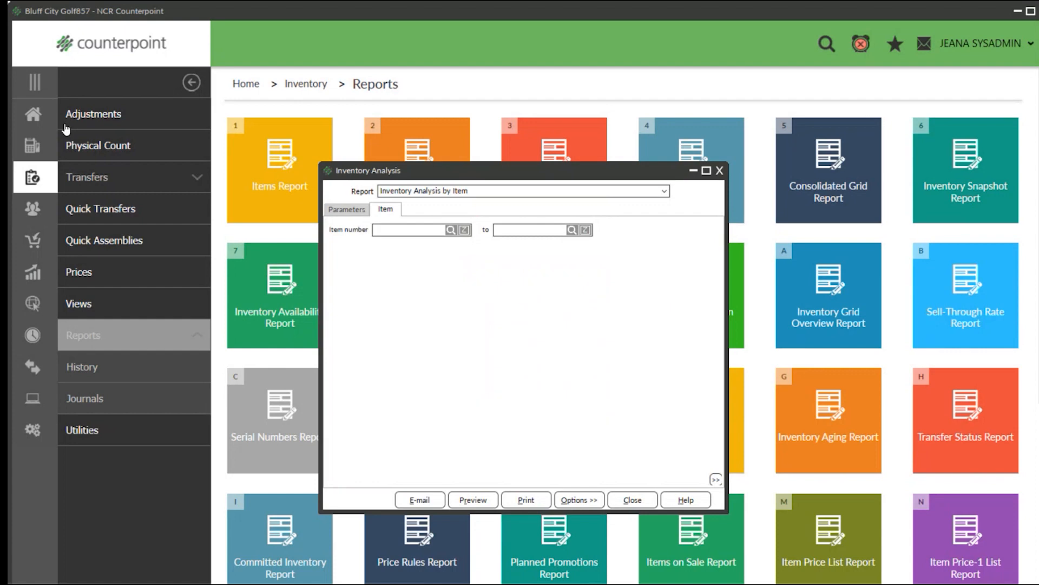
# Preview the Inventory Analysis by Item report and enlarge the preview to 150%.
pyautogui.click(475, 499)
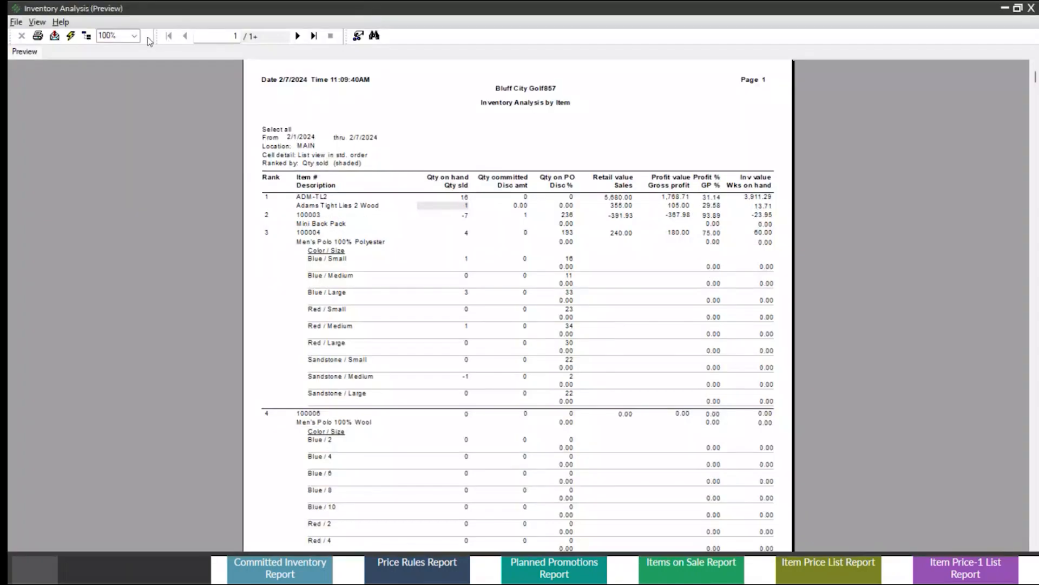
pyautogui.click(134, 36)
pyautogui.click(111, 91)
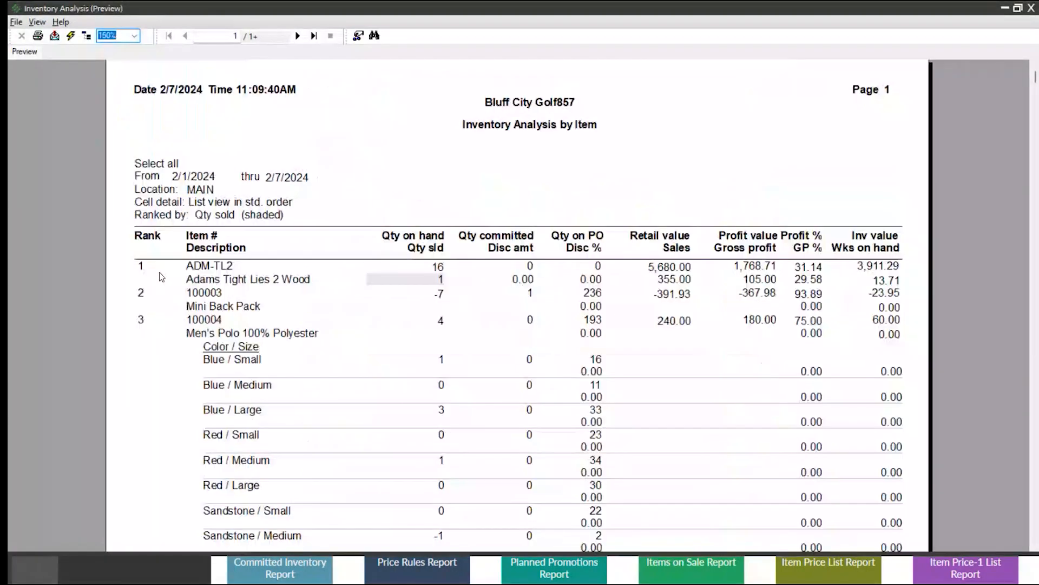
# Examine the top-ranked item's number, description, quantity sold, committed and on PO, and its retail value and sales.
pyautogui.click(202, 270)
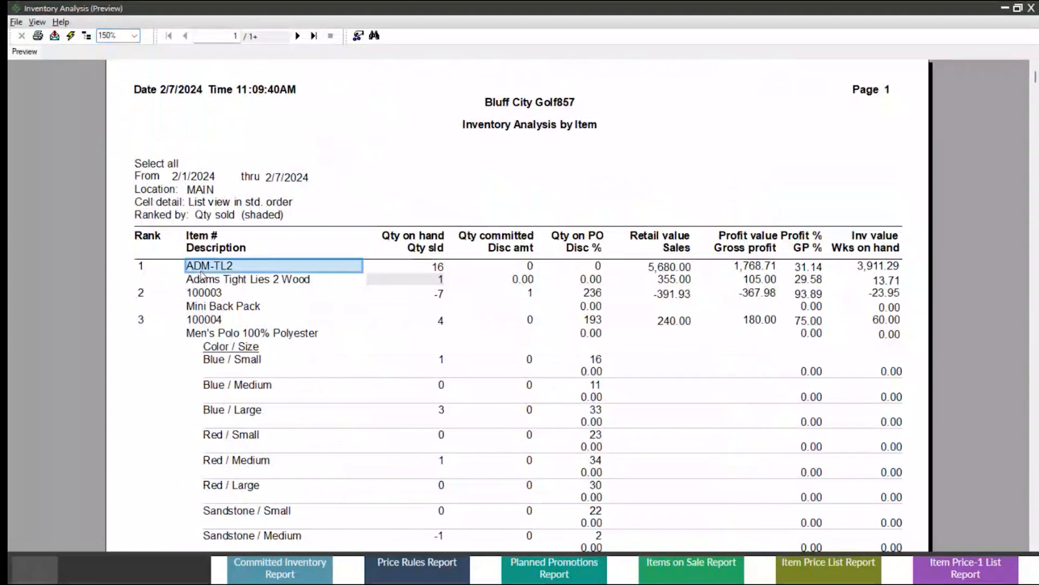
pyautogui.click(210, 281)
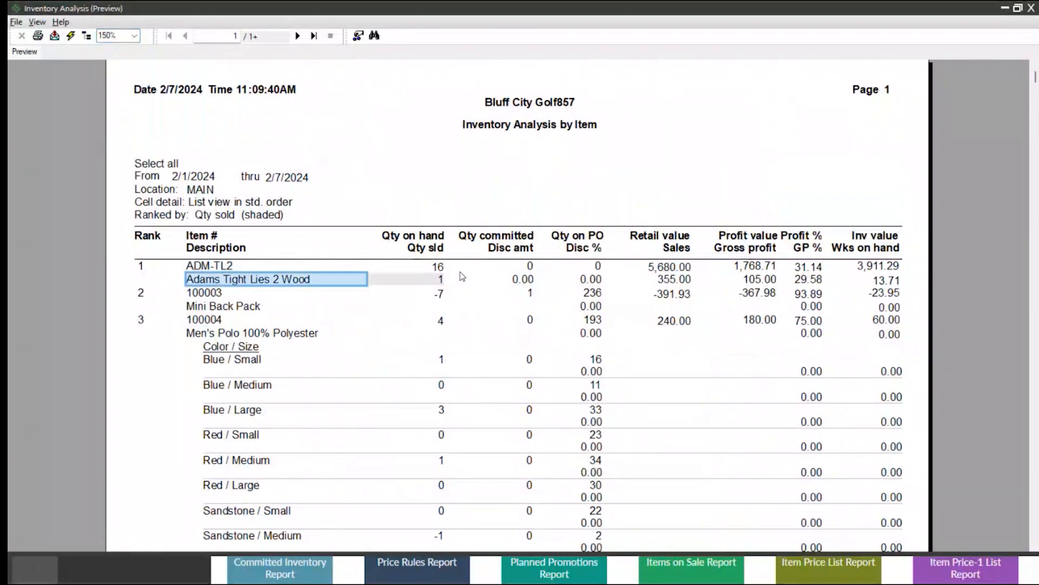
pyautogui.click(439, 279)
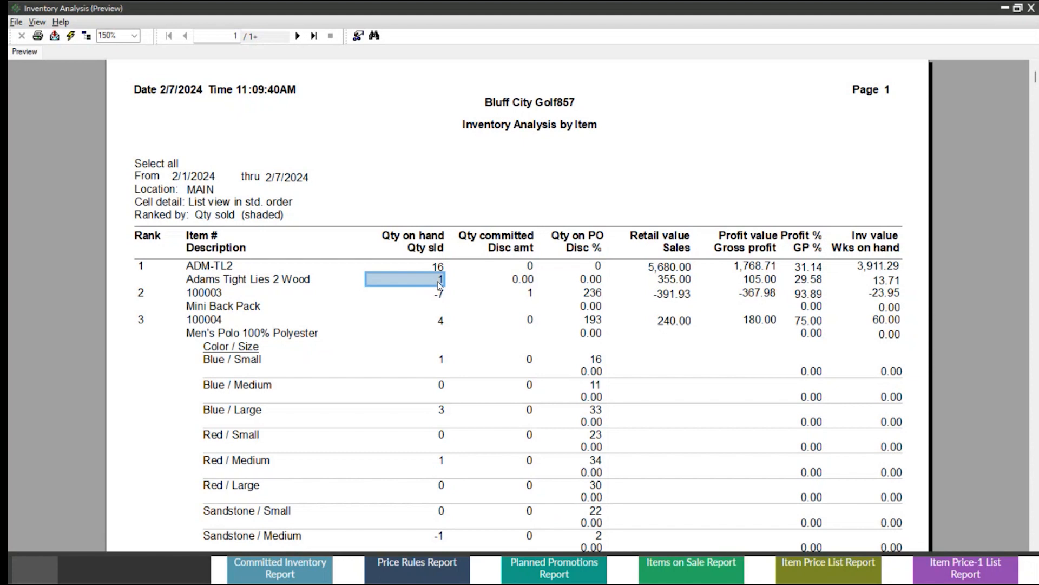
pyautogui.click(531, 267)
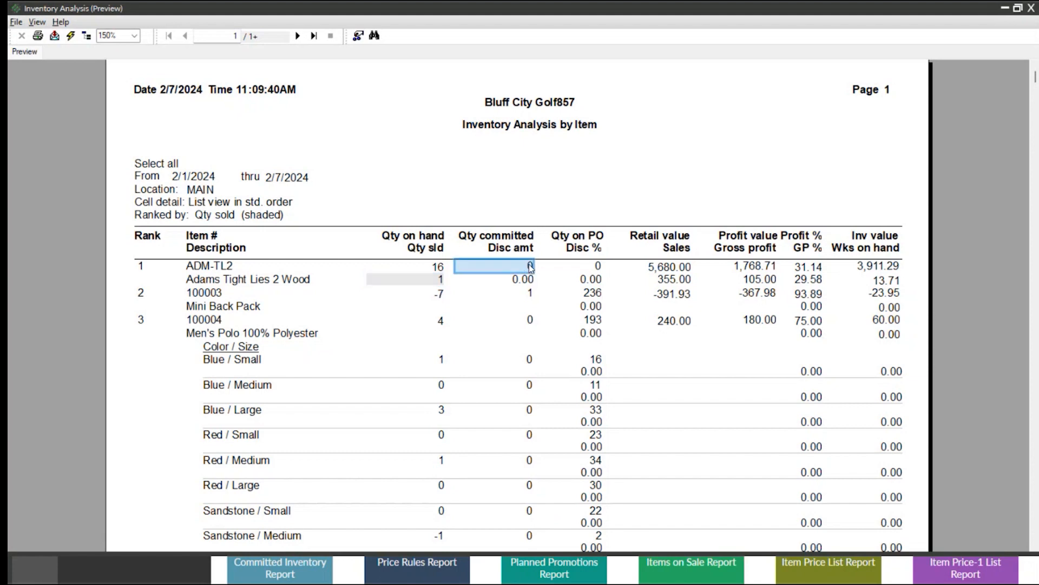
pyautogui.click(601, 267)
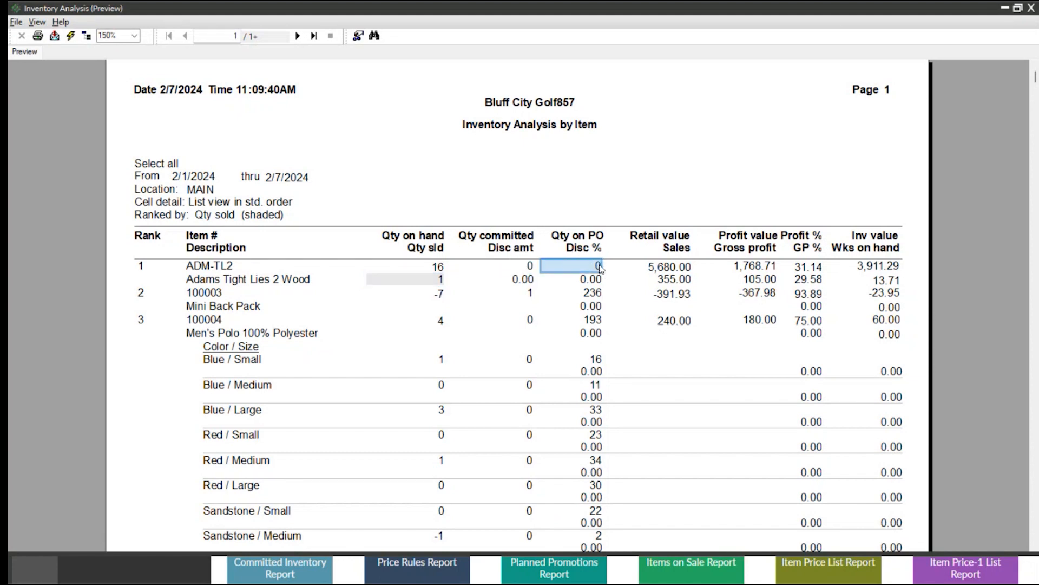
pyautogui.click(685, 269)
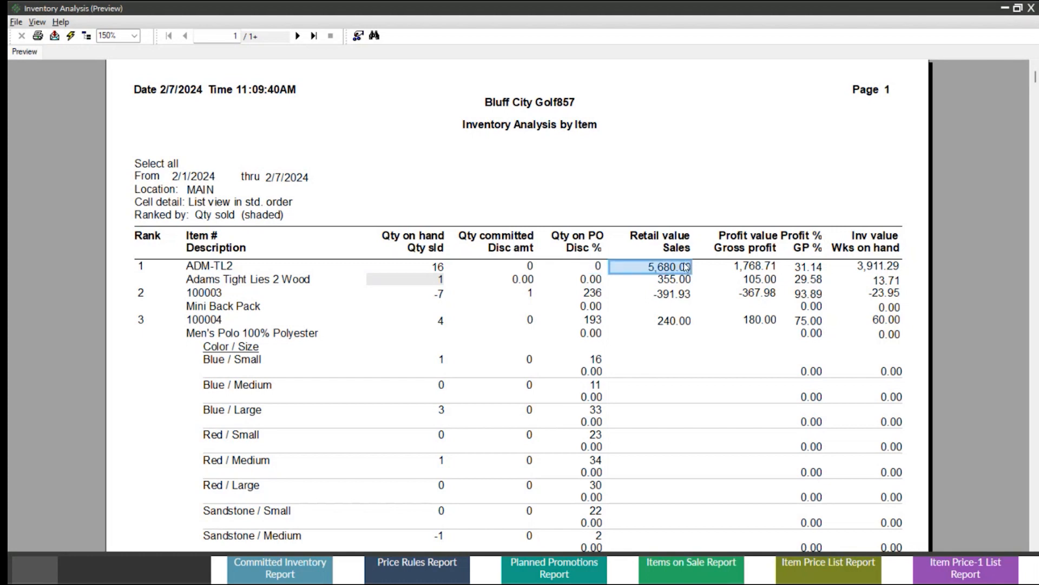
pyautogui.click(682, 281)
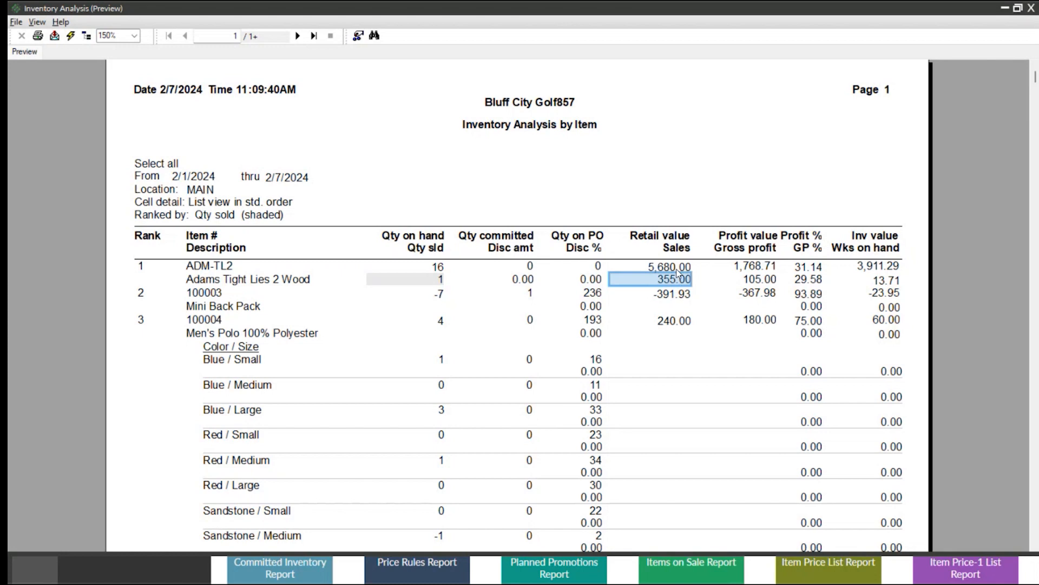
pyautogui.click(677, 268)
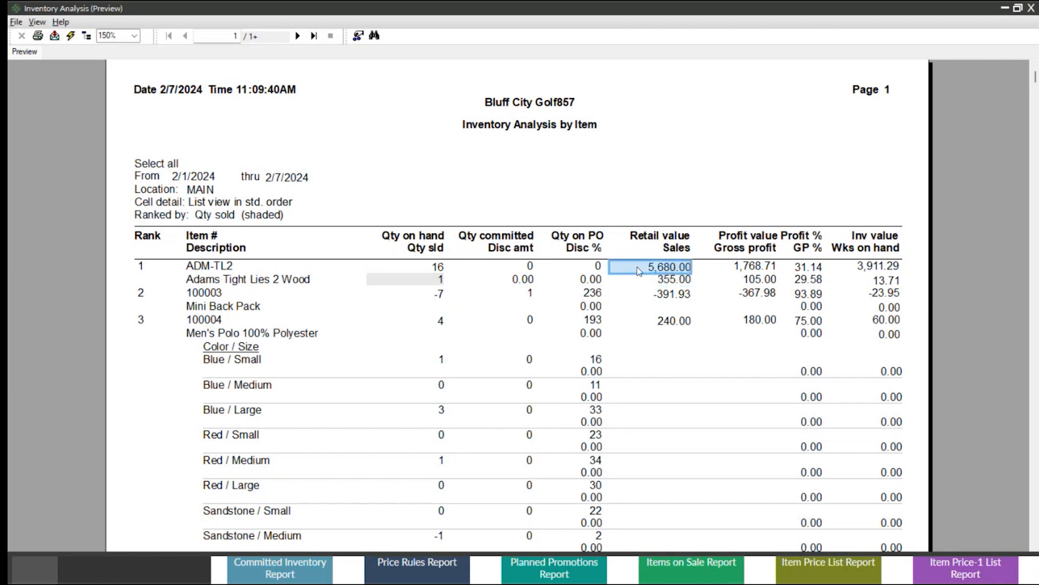
# Examine the top-ranked item's profit figures, inventory value, weeks on hand and quantity on hand, closing the preview when done.
pyautogui.click(757, 268)
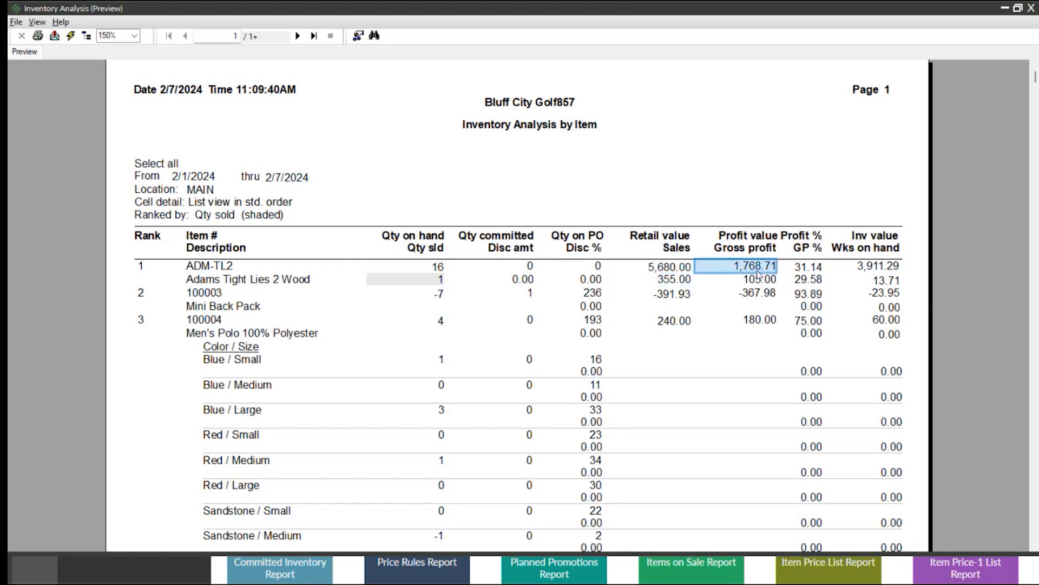
pyautogui.click(758, 282)
pyautogui.click(809, 267)
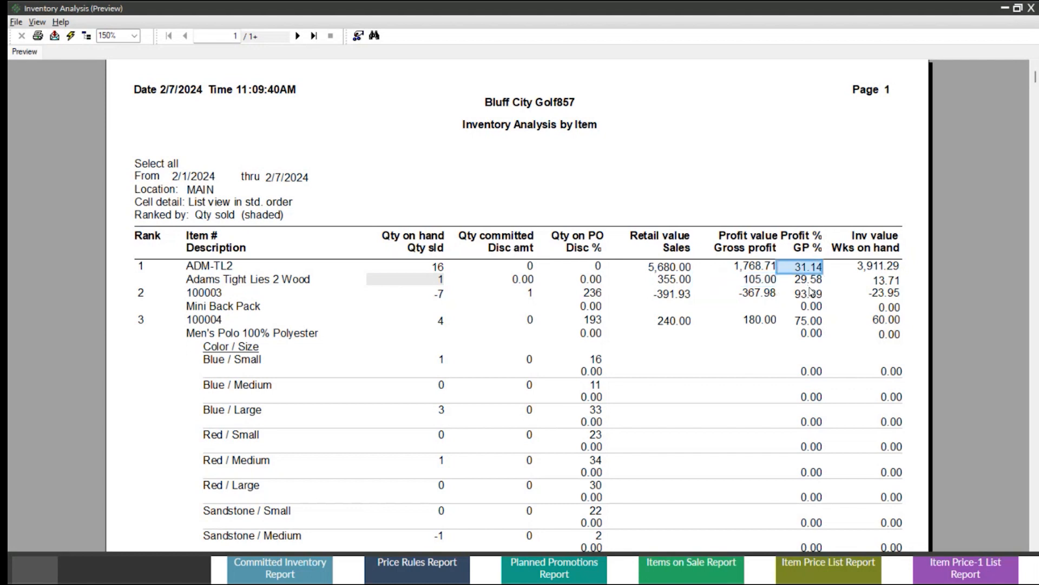
pyautogui.click(810, 292)
pyautogui.click(883, 266)
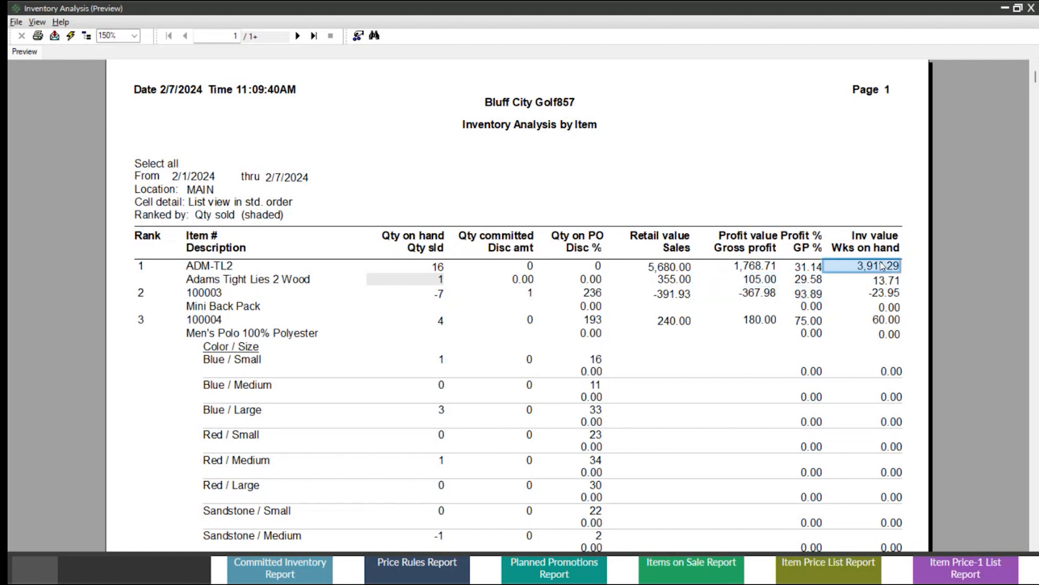
pyautogui.click(868, 236)
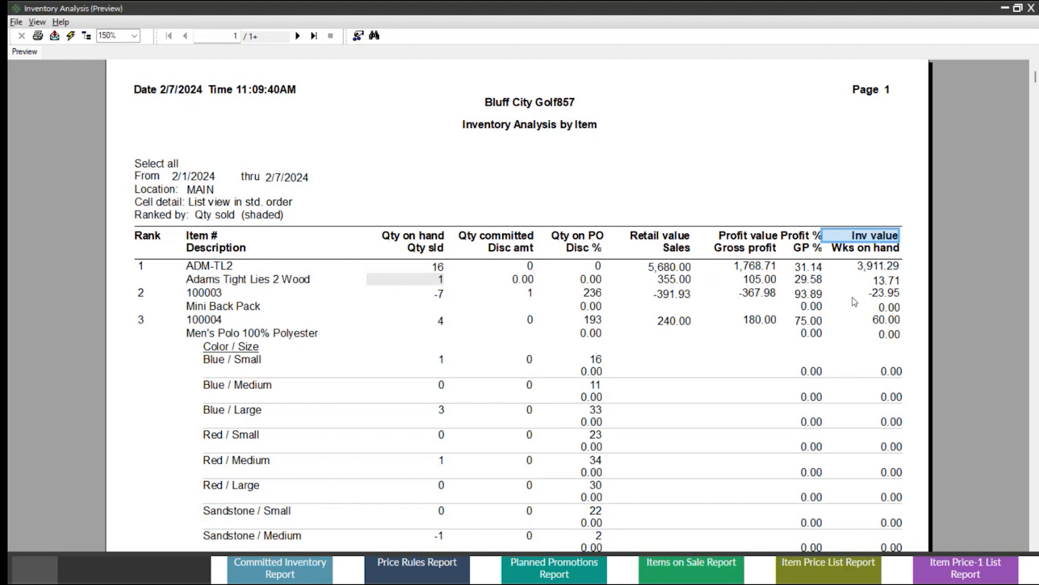
pyautogui.click(884, 282)
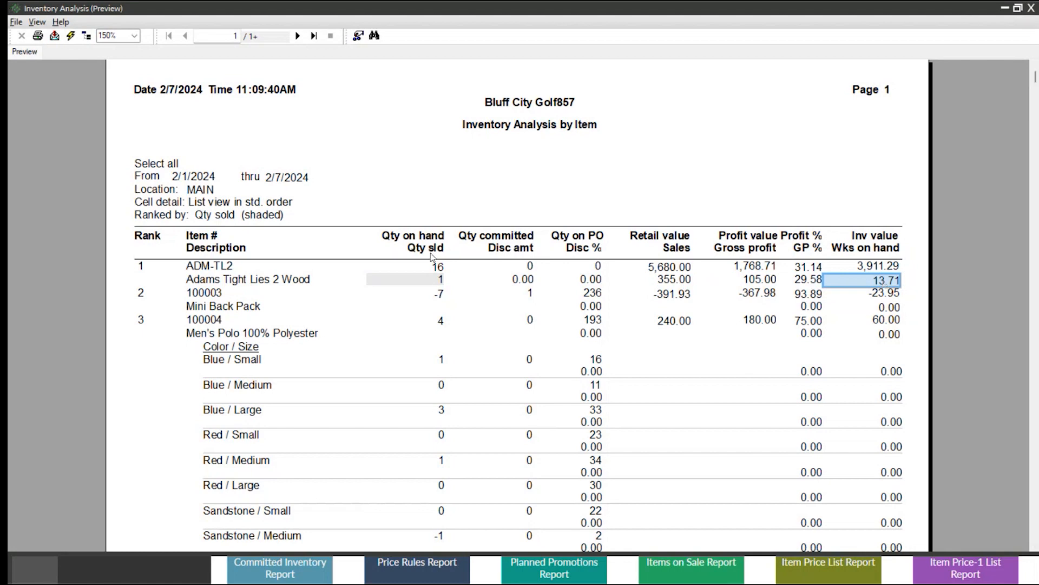
pyautogui.click(439, 266)
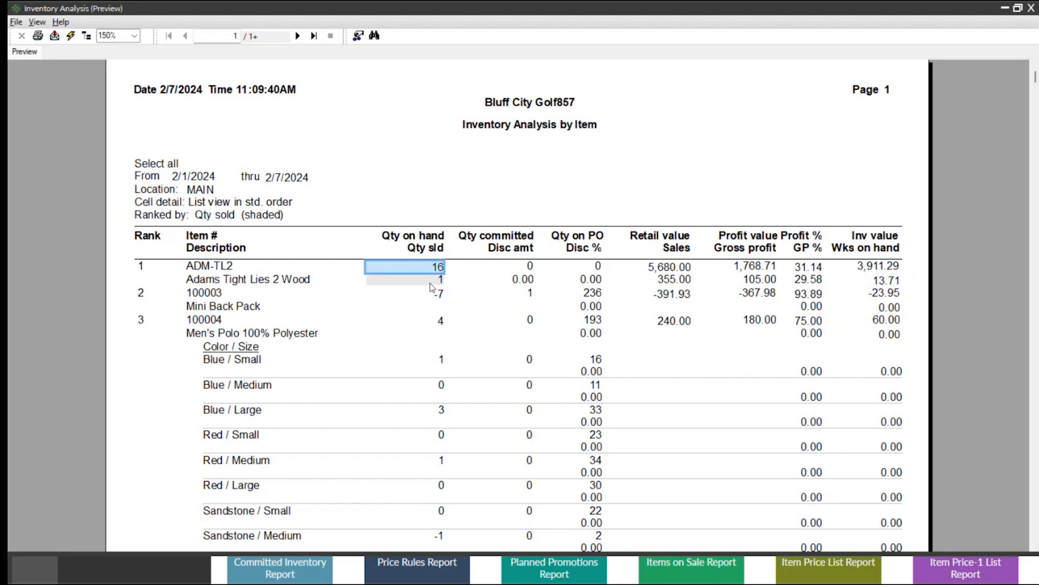
pyautogui.click(1029, 9)
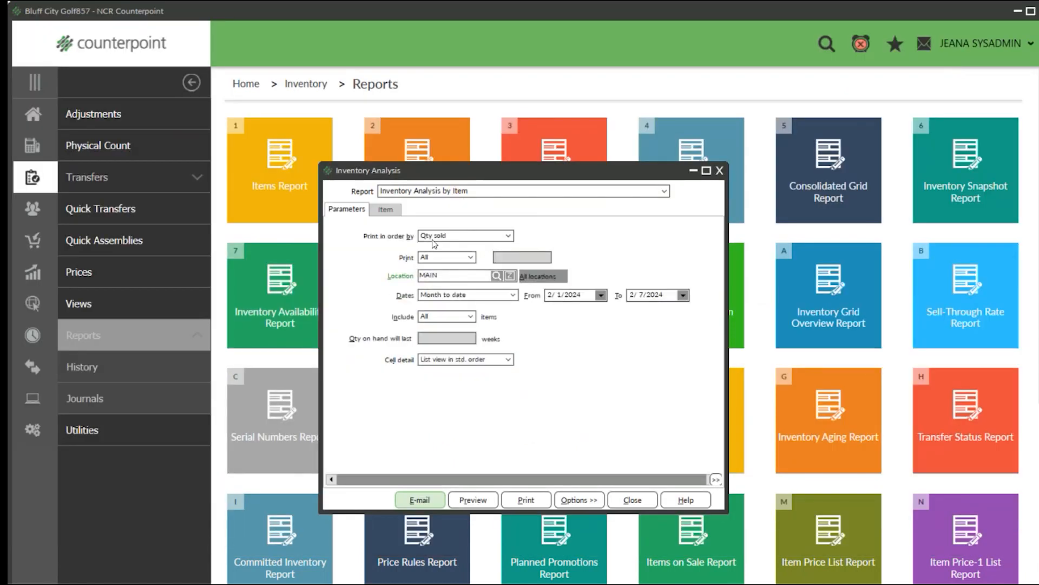
# Review the print order choices available for the Inventory Analysis report.
pyautogui.click(442, 239)
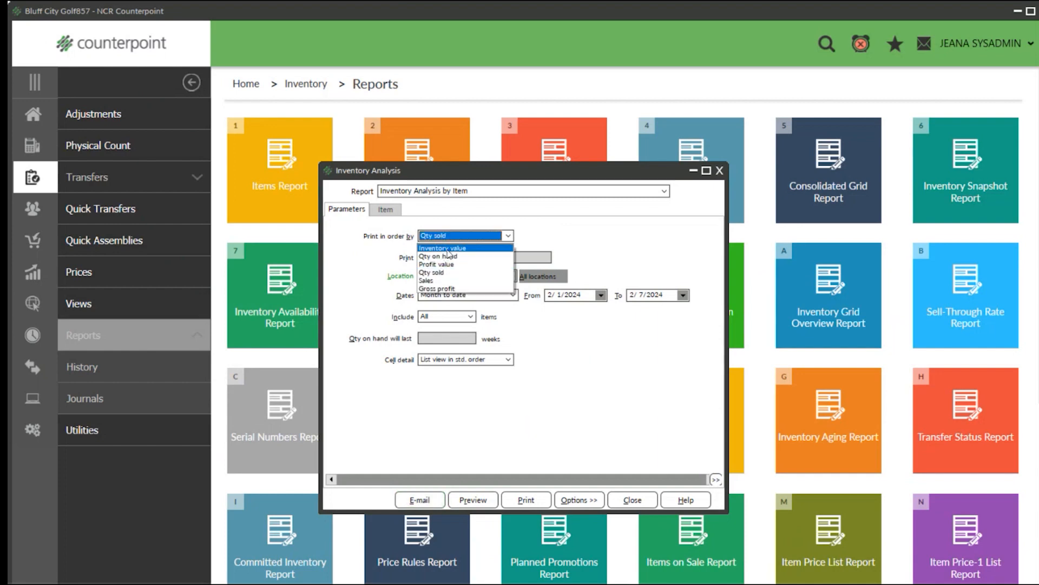
pyautogui.click(465, 242)
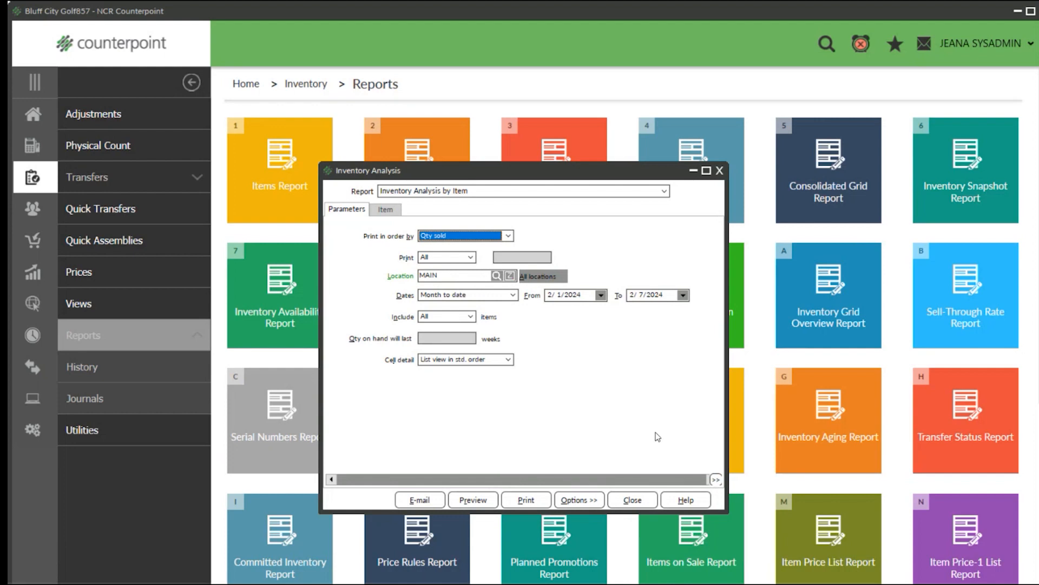
# Start saving the Inventory Analysis report parameters under the name Inv Anal Sales.
pyautogui.click(578, 499)
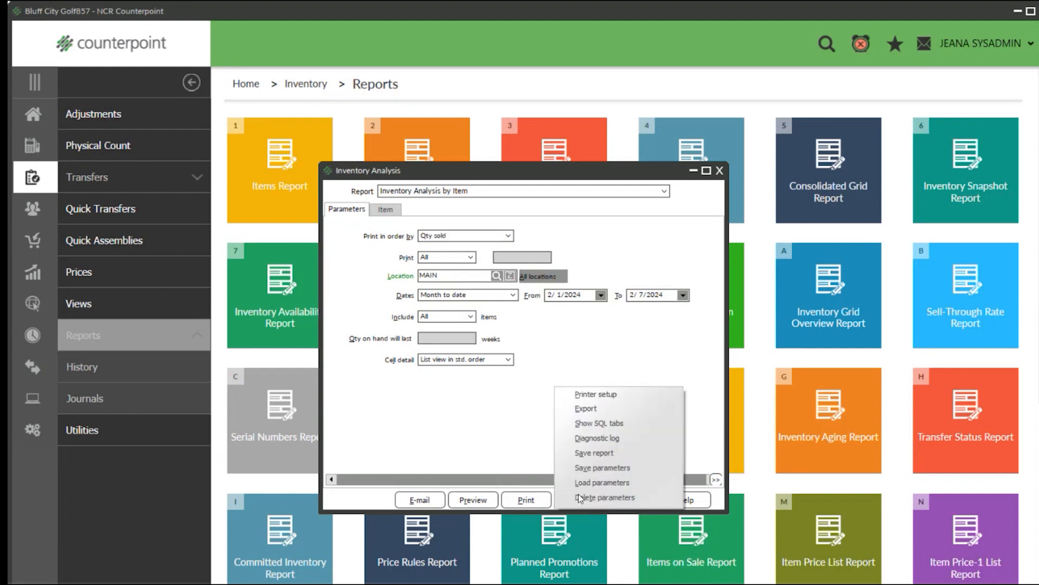
pyautogui.click(599, 467)
pyautogui.write('Invn')
pyautogui.press('BackSpace')
pyautogui.write('Anal Sal')
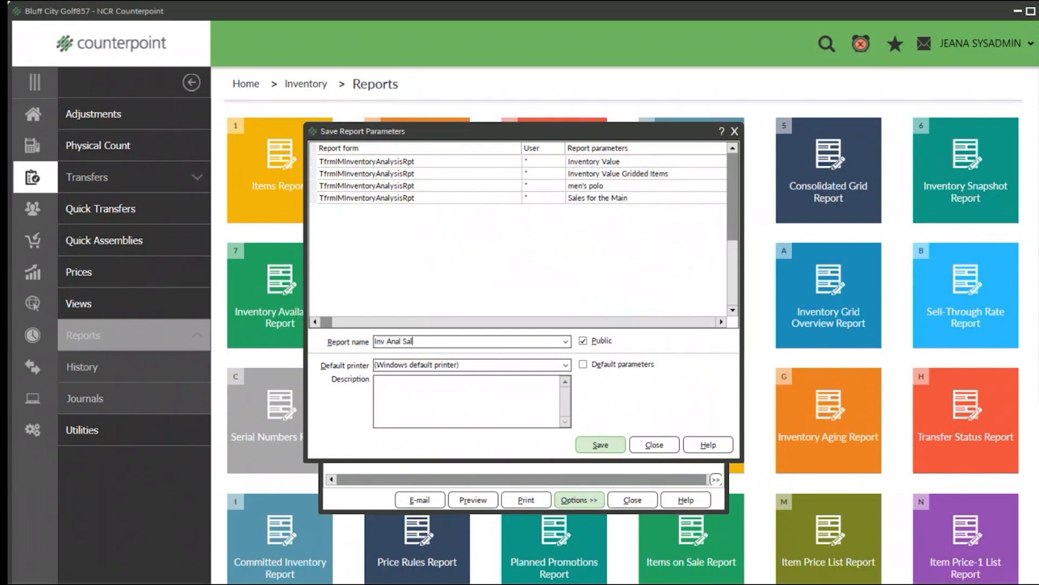
pyautogui.write('es')
# Copy the report name Inv Anal Sales into the description and save the public parameter set.
pyautogui.hotkey('ctrl', 'a')
pyautogui.hotkey('ctrl', 'c')
pyautogui.rightClick(396, 342)
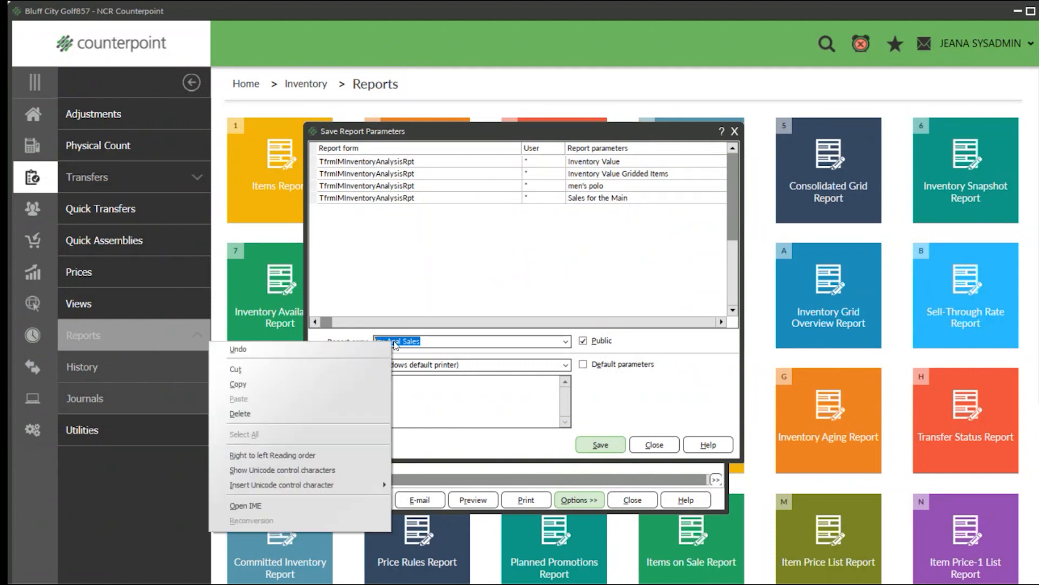
pyautogui.click(307, 384)
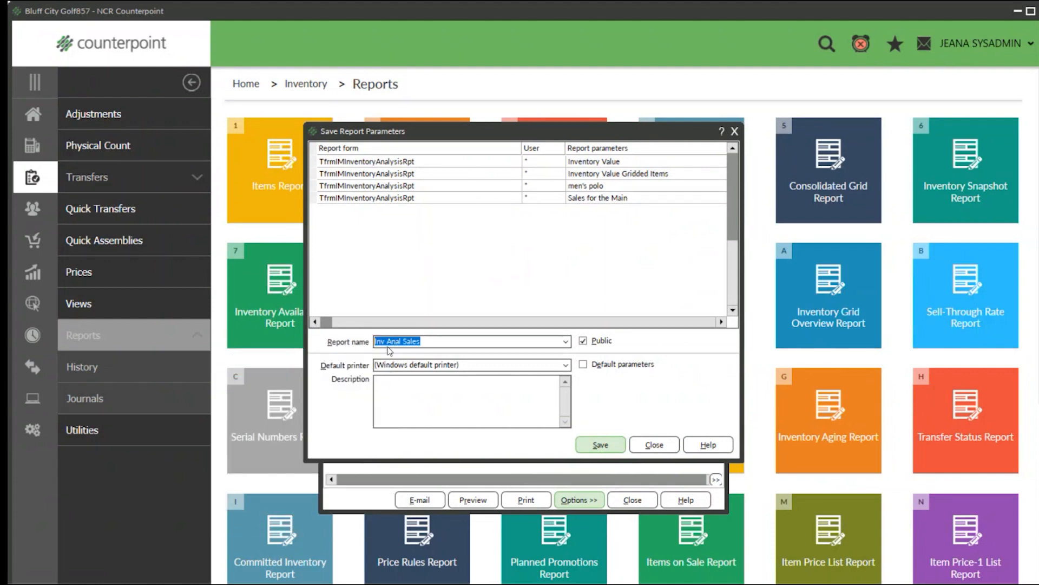
pyautogui.click(386, 397)
pyautogui.hotkey('ctrl', 'v')
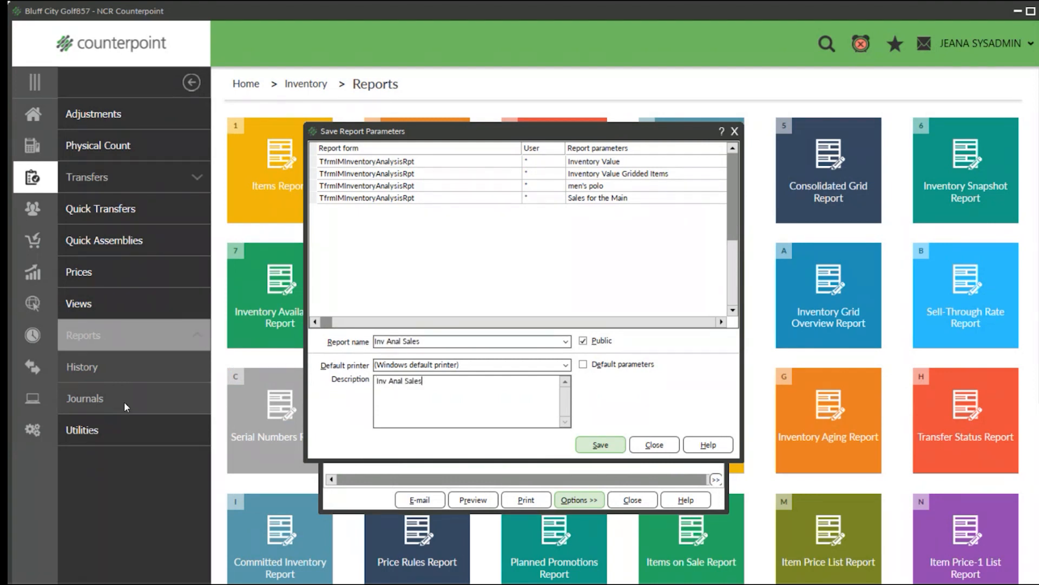
pyautogui.click(612, 445)
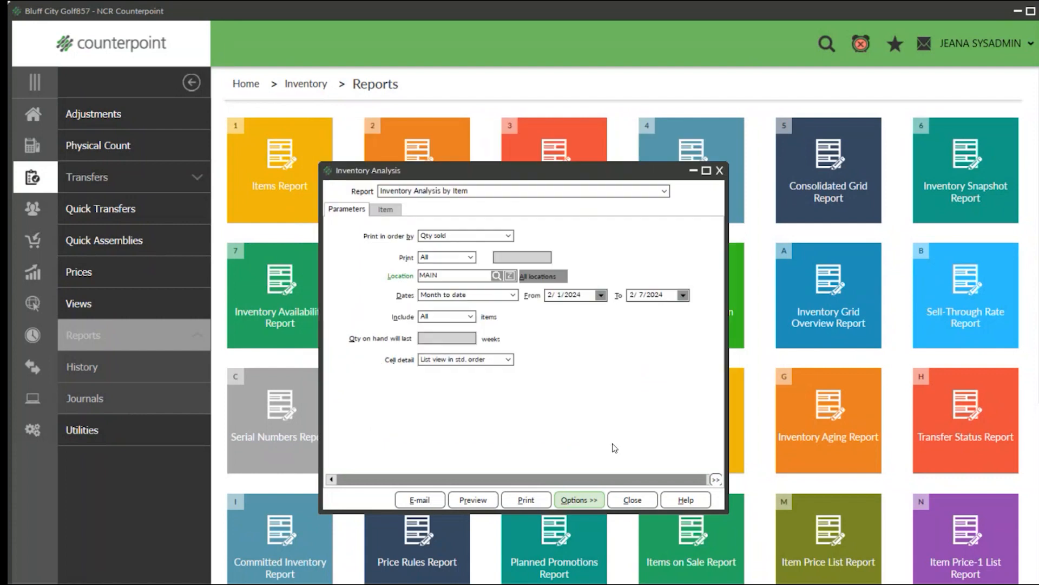
# Reopen the Inventory Analysis report and load the saved Inv Anal Sales parameters, closing the report when done.
pyautogui.click(720, 171)
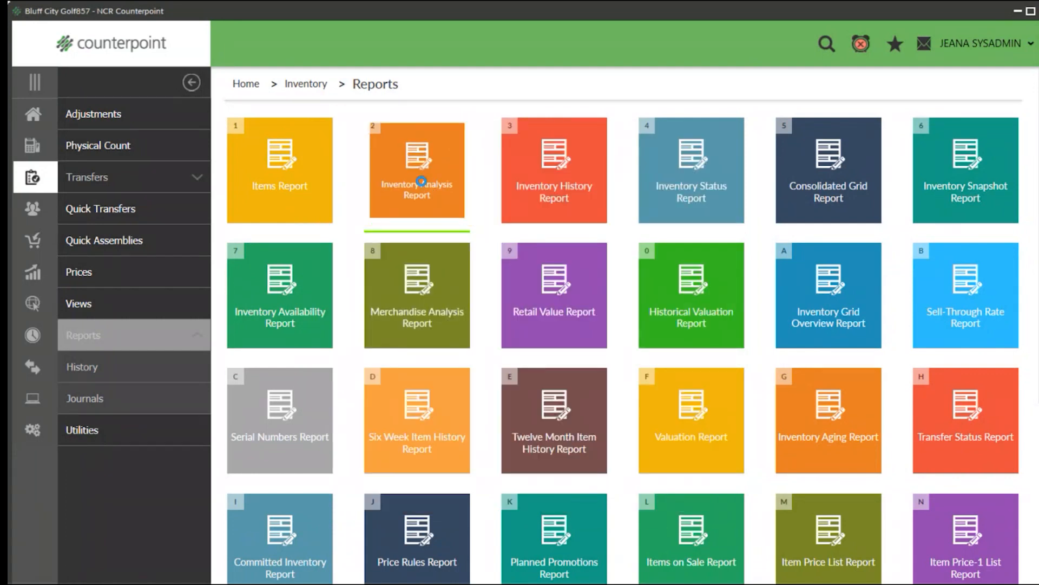
pyautogui.click(589, 500)
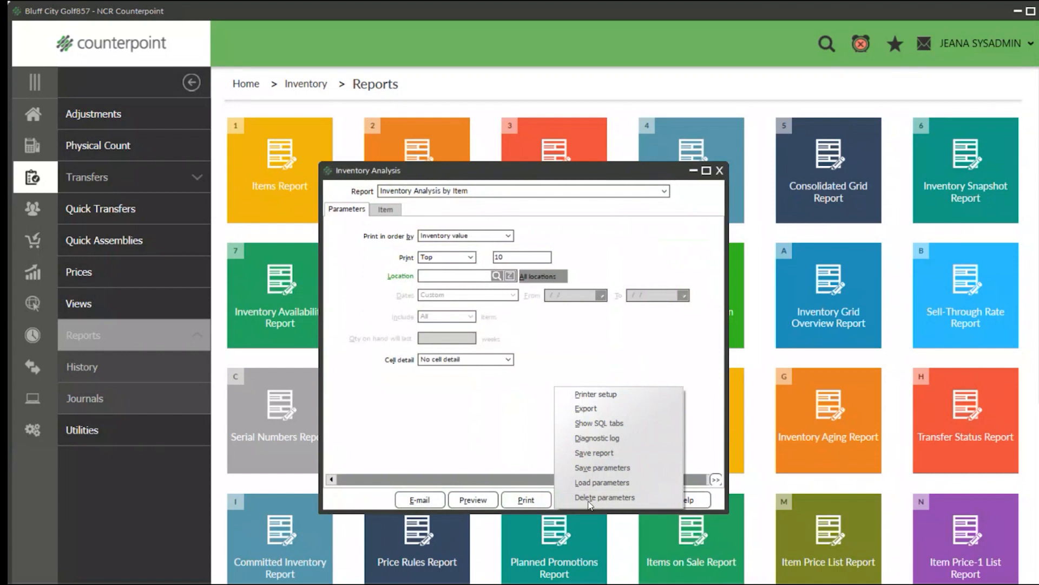
pyautogui.click(597, 482)
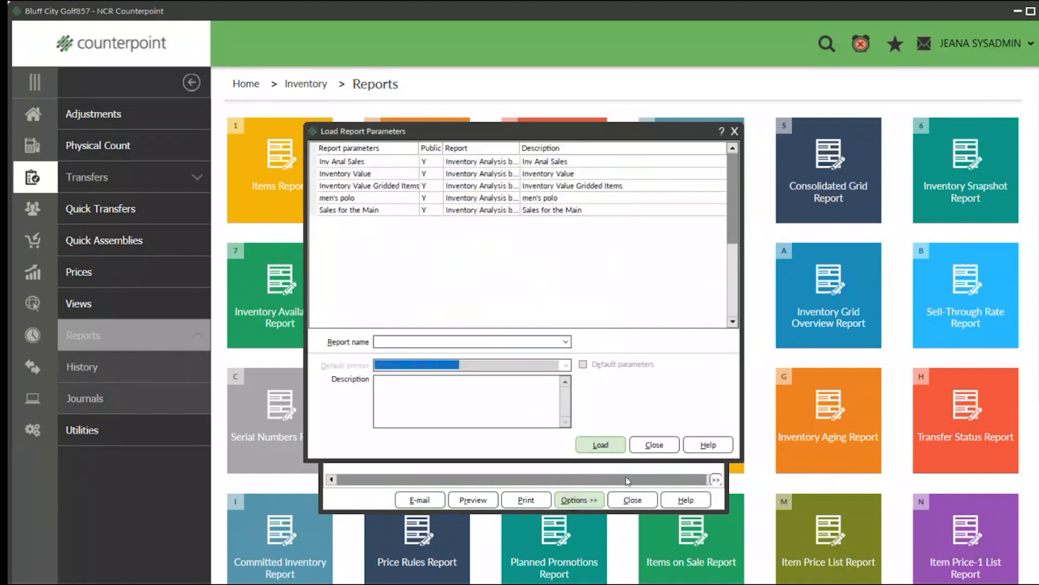
pyautogui.click(541, 161)
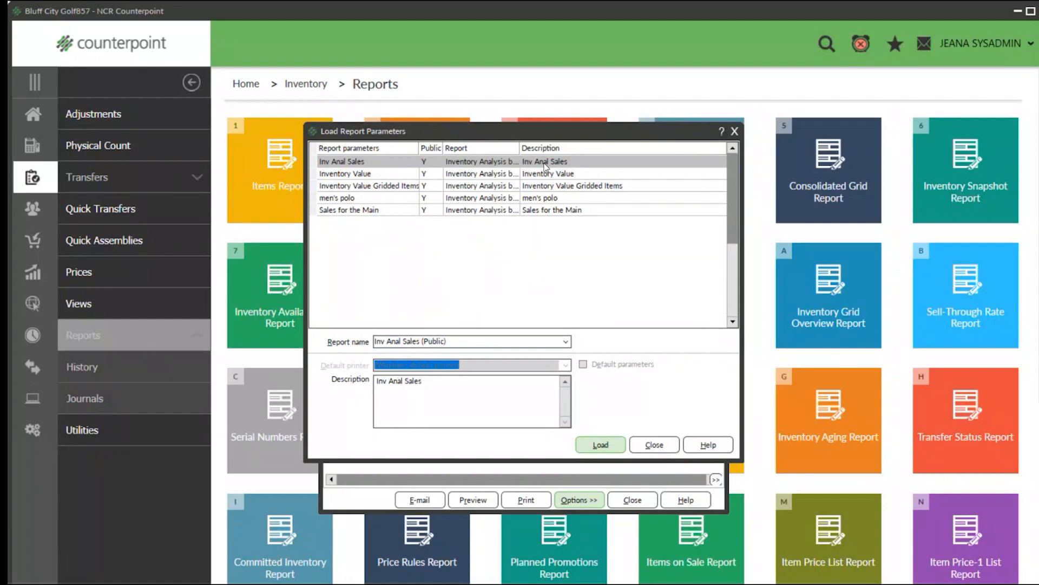
pyautogui.click(326, 174)
pyautogui.click(329, 162)
pyautogui.click(604, 442)
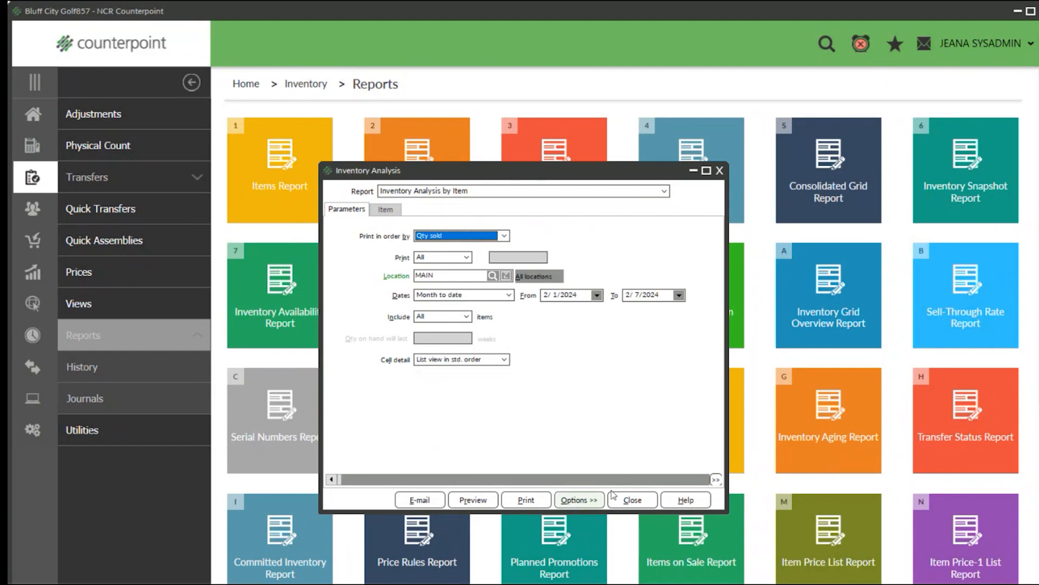
pyautogui.click(632, 501)
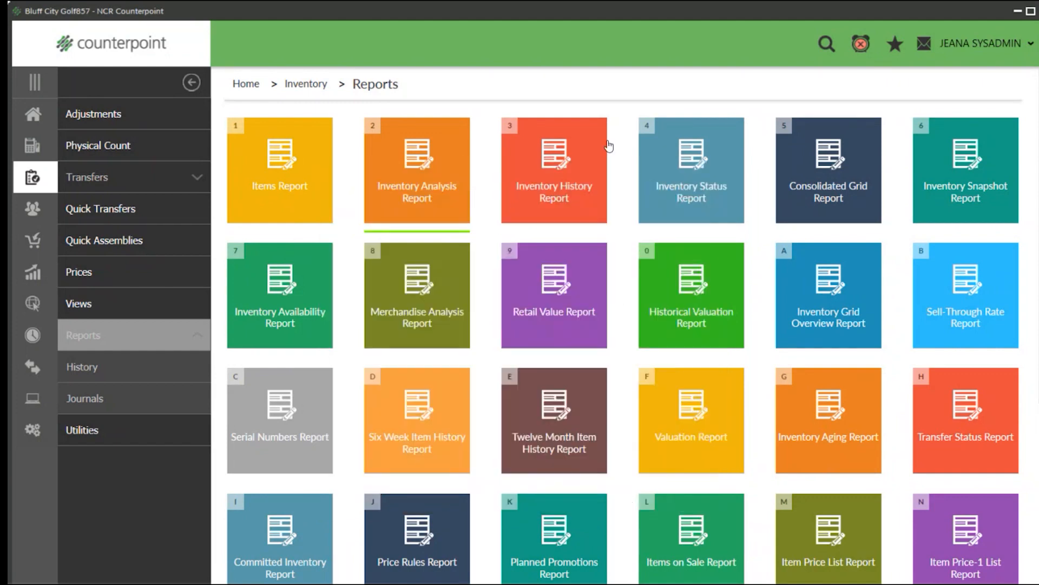
# Open the Inventory History report, order it by Trx date, Type and set the report type to Detail.
pyautogui.click(550, 171)
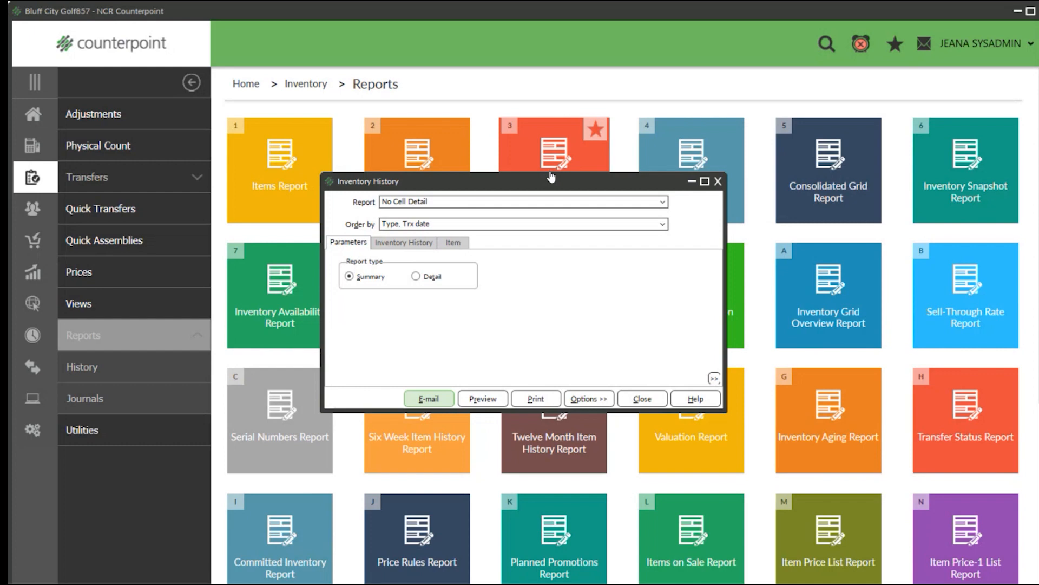
pyautogui.click(663, 225)
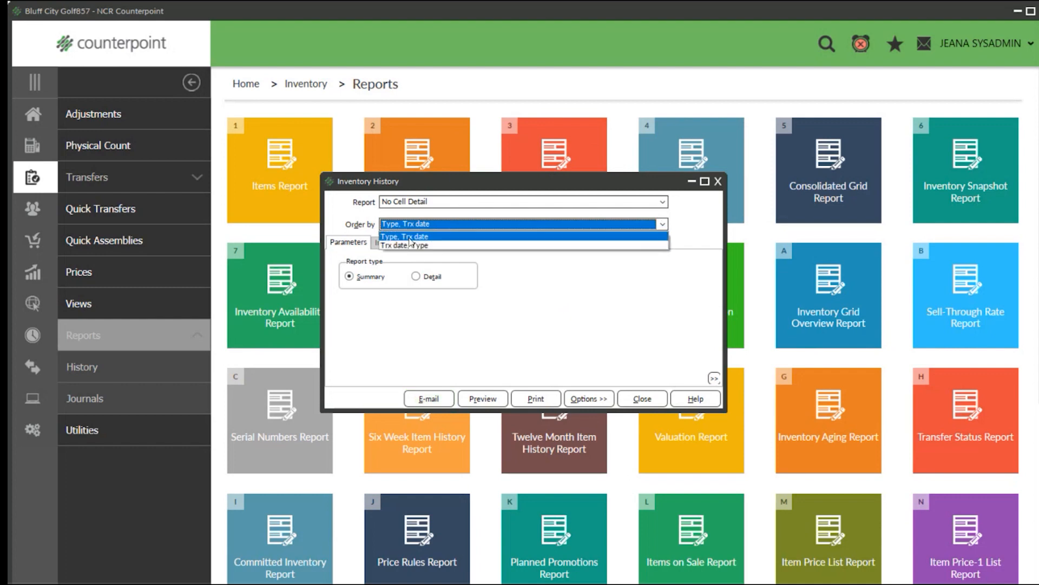
pyautogui.click(404, 247)
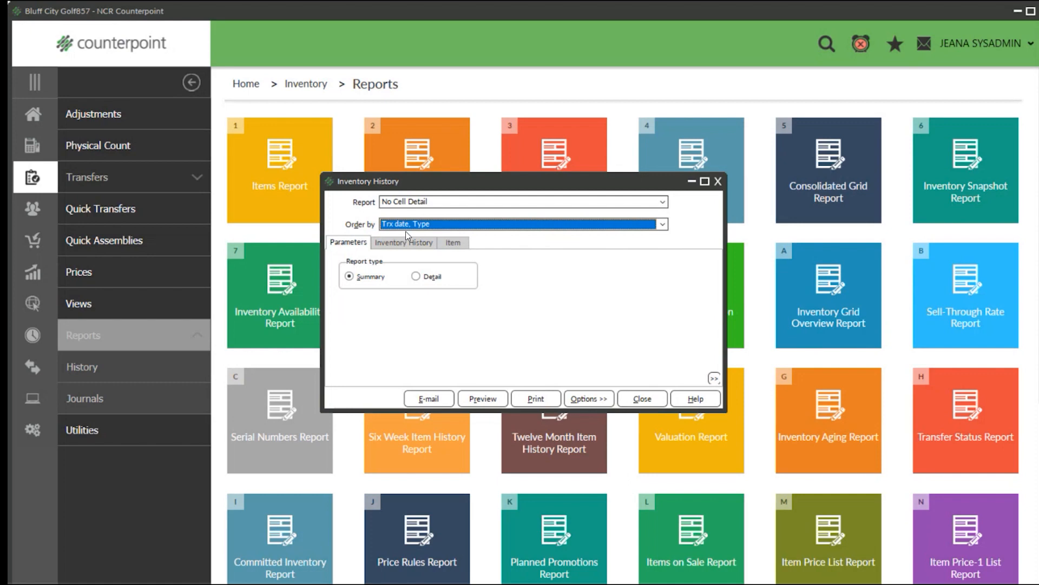
pyautogui.click(416, 277)
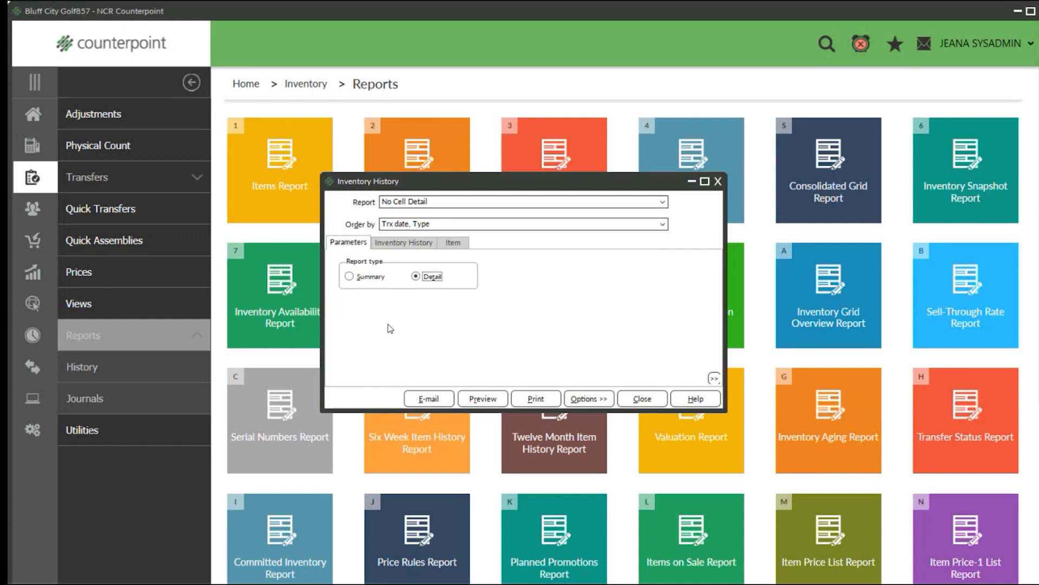
# Filter the Inventory History to item number ADM-TL2 to ADM-TL2 and location MAIN to MAIN, leaving the transaction dates blank.
pyautogui.click(395, 244)
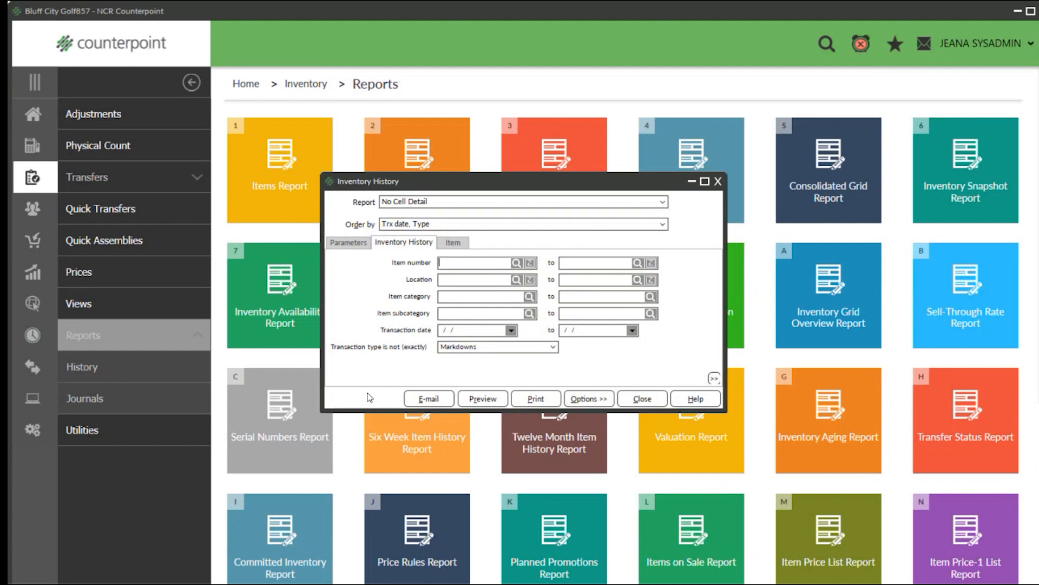
pyautogui.write('ADM-TL2')
pyautogui.press('Tab')
pyautogui.write('ADM-TL2')
pyautogui.press('Tab')
pyautogui.write('MAINMAIN')
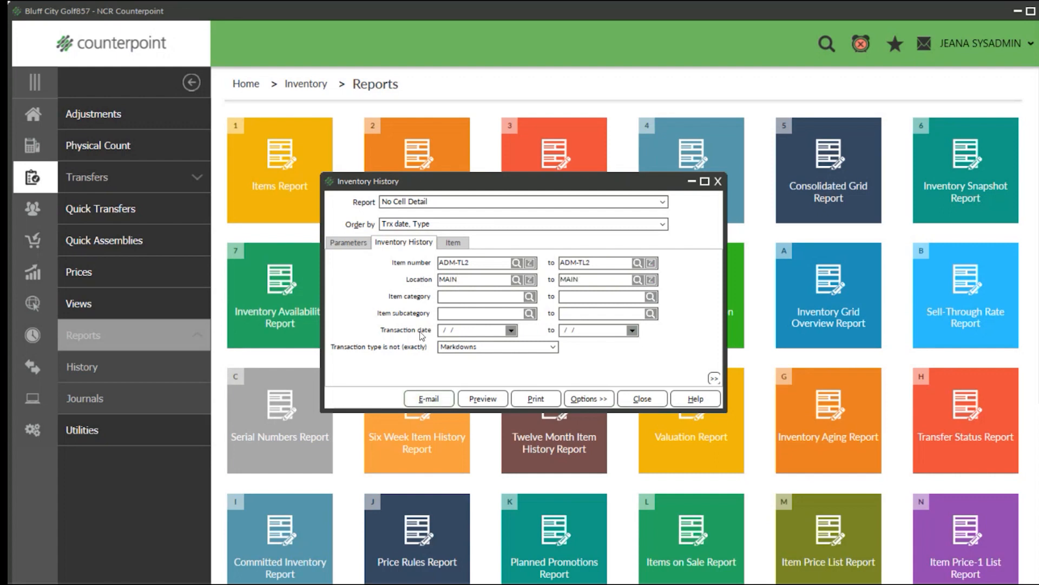
pyautogui.click(468, 331)
pyautogui.doubleClick(468, 331)
# Preview the detailed Inventory History report and enlarge the preview to 150%.
pyautogui.click(473, 398)
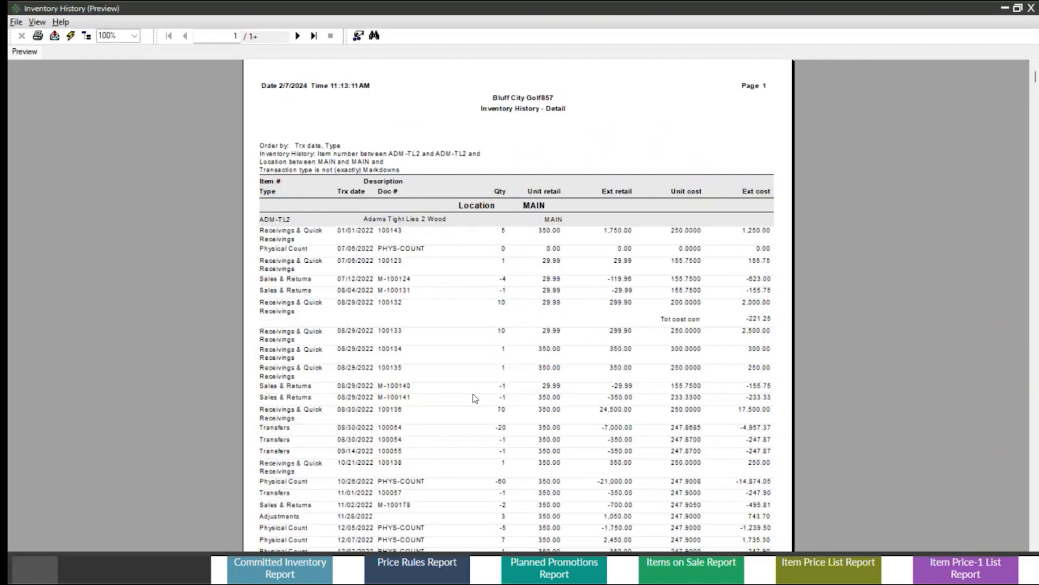
pyautogui.click(111, 35)
pyautogui.click(107, 83)
pyautogui.scroll(-1, 108, 88)
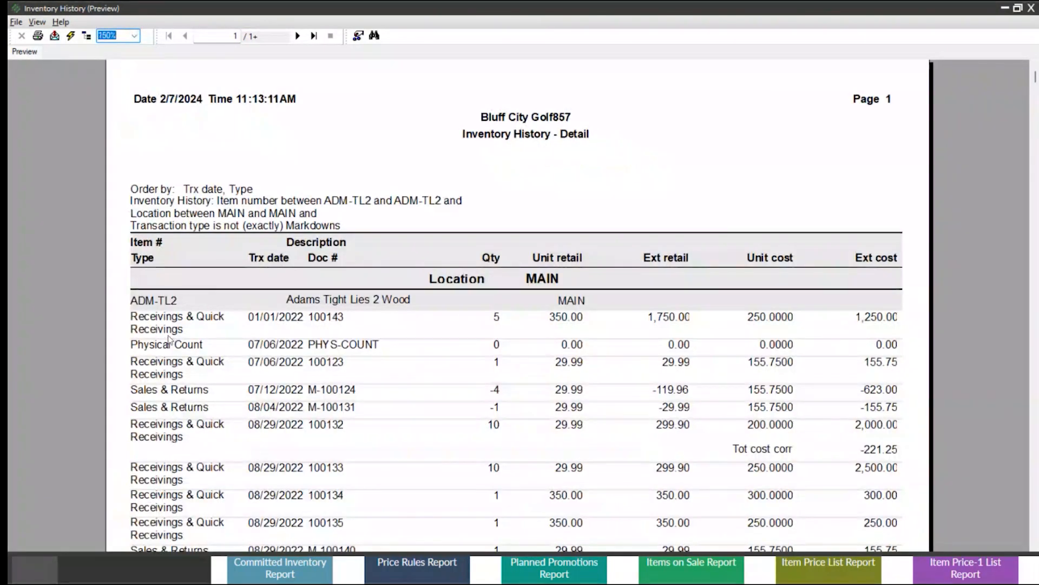
# Examine the item number and the transaction types in the history: receivings, physical count, and sales and returns.
pyautogui.click(160, 303)
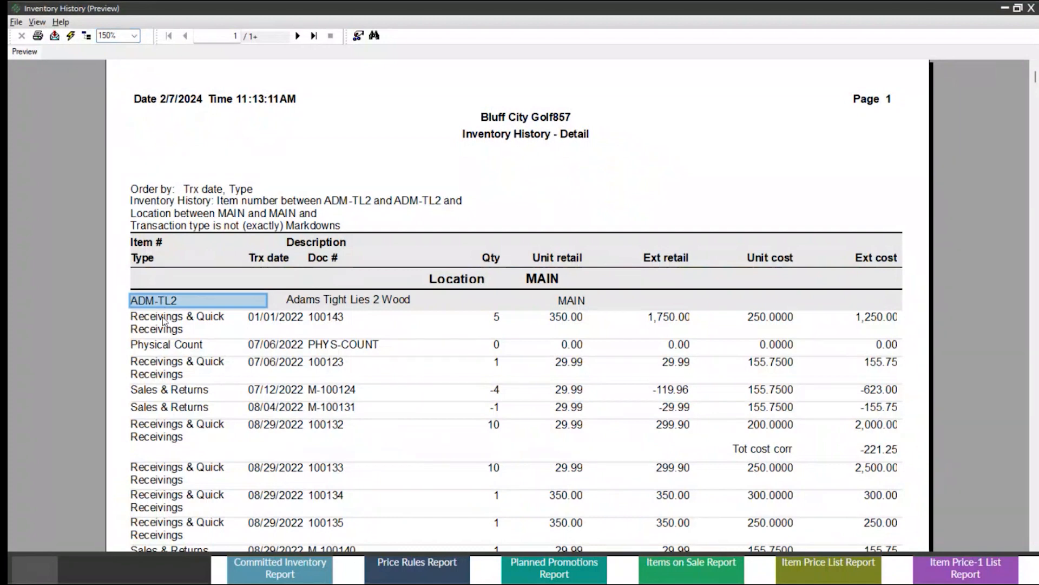
pyautogui.click(160, 346)
pyautogui.click(153, 367)
pyautogui.click(149, 391)
pyautogui.click(161, 349)
pyautogui.click(154, 367)
pyautogui.click(147, 391)
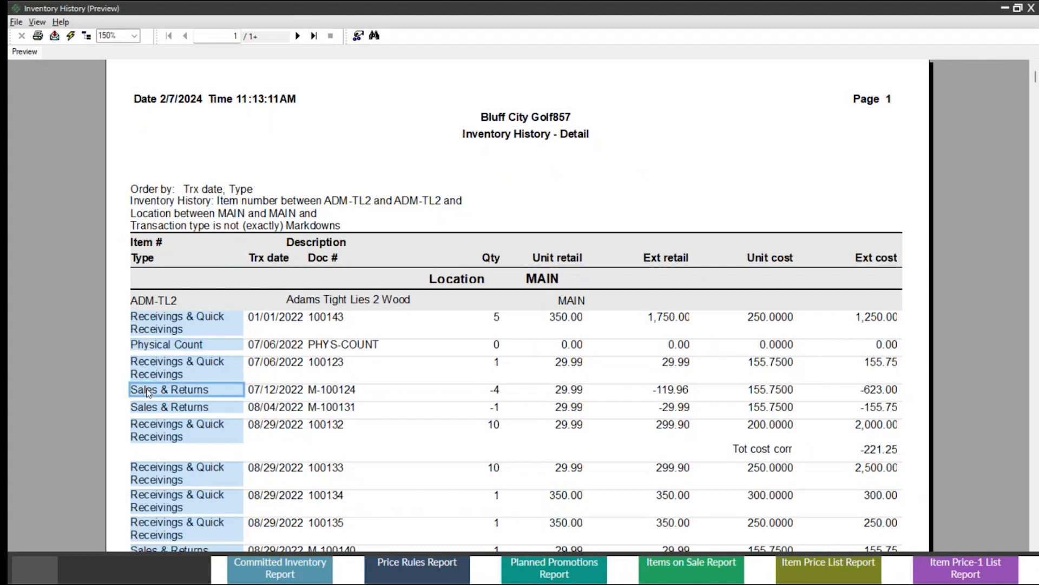
# Examine the document numbers and quantities of the receiving, sales and physical count transactions.
pyautogui.click(324, 318)
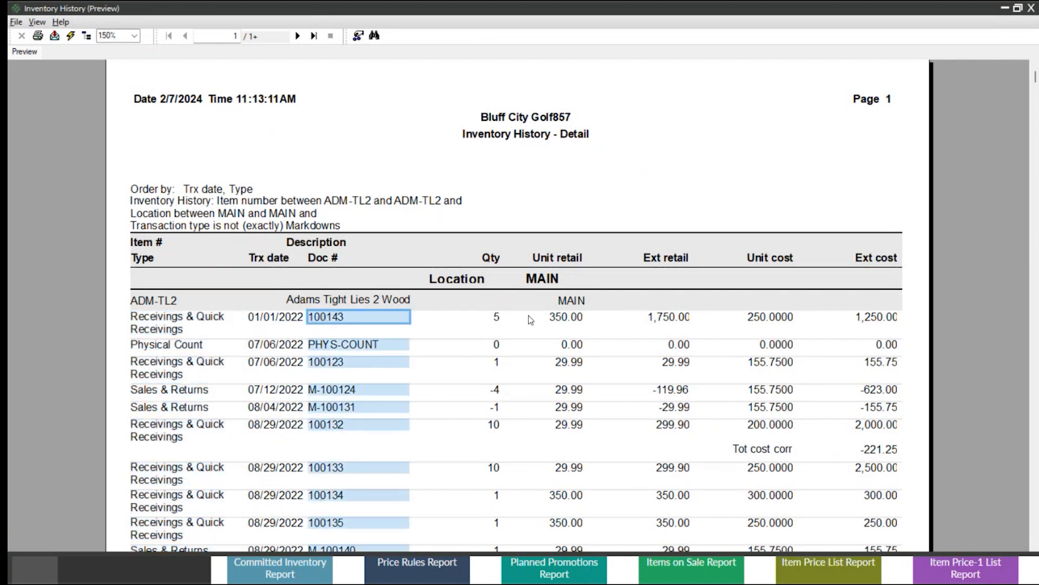
pyautogui.click(496, 319)
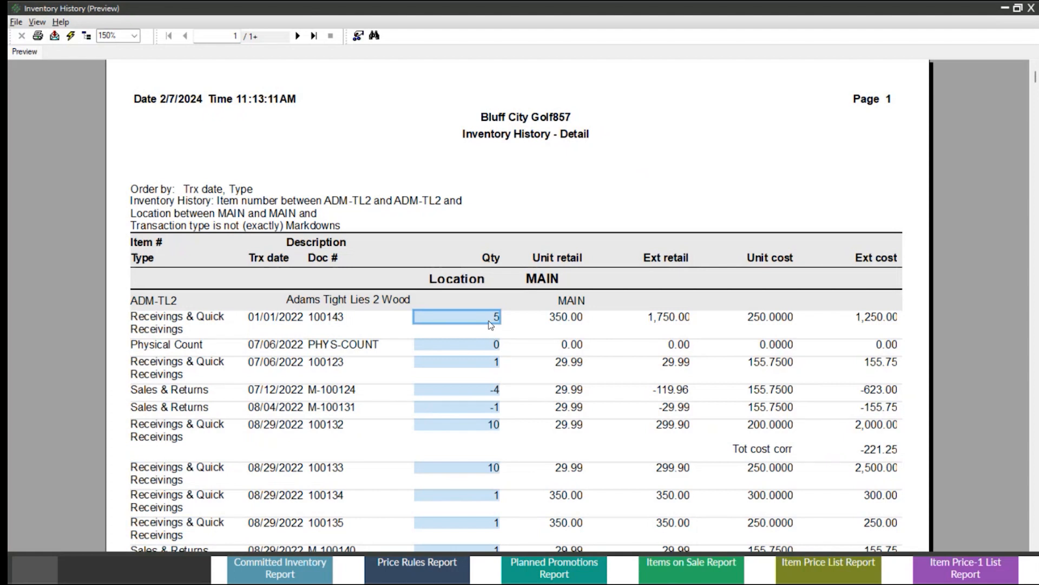
pyautogui.click(486, 390)
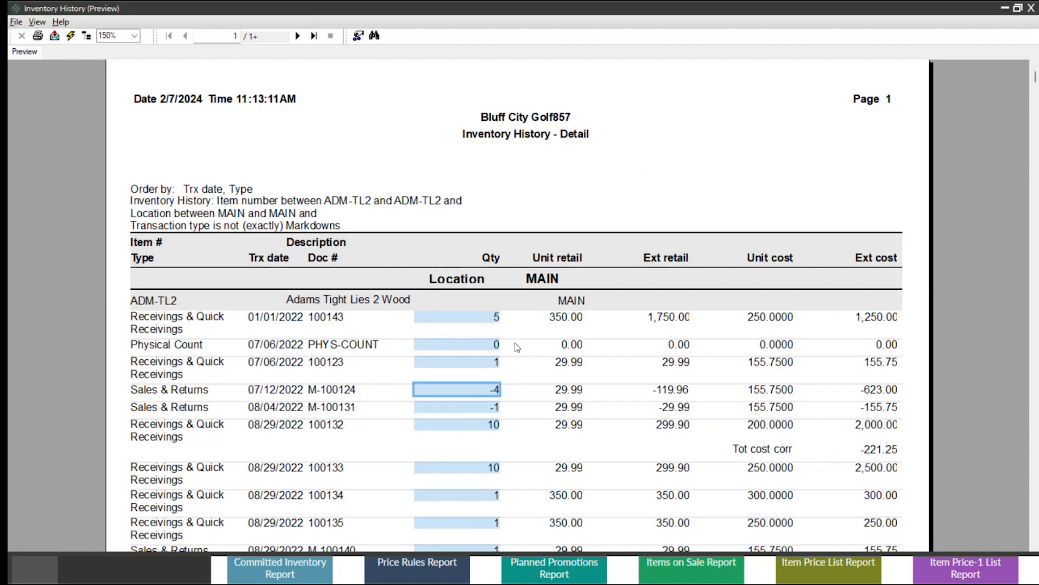
pyautogui.click(489, 347)
pyautogui.click(332, 346)
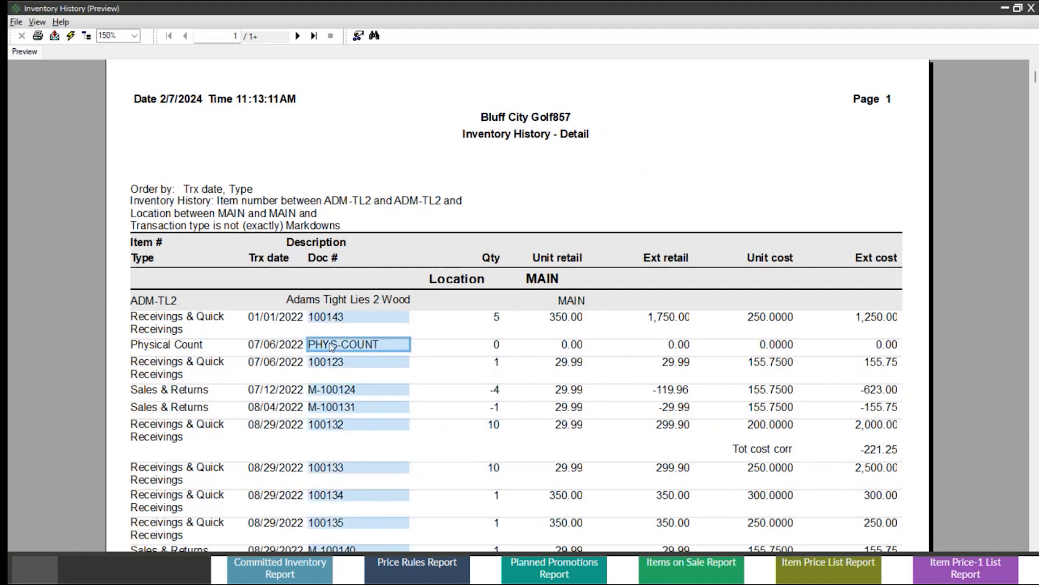
pyautogui.click(497, 346)
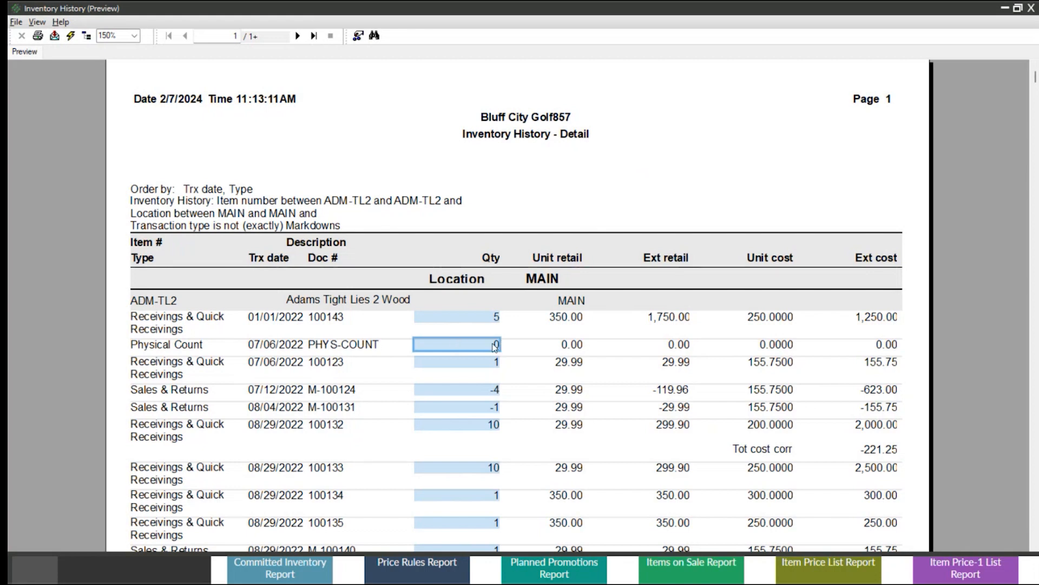
# Examine the first receiving's extended retail, unit cost and extended cost, closing the preview when done.
pyautogui.click(675, 323)
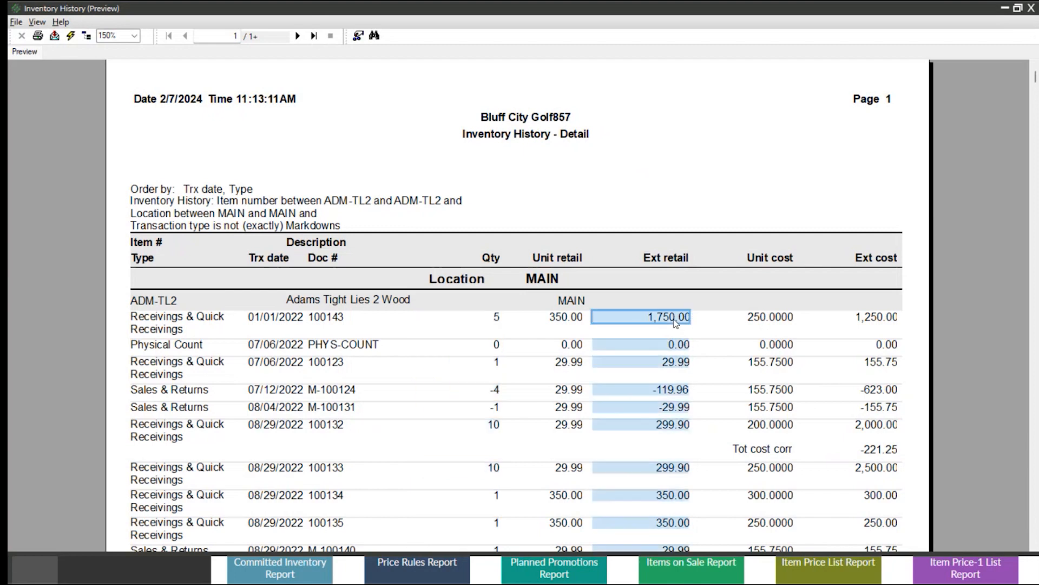
pyautogui.click(761, 320)
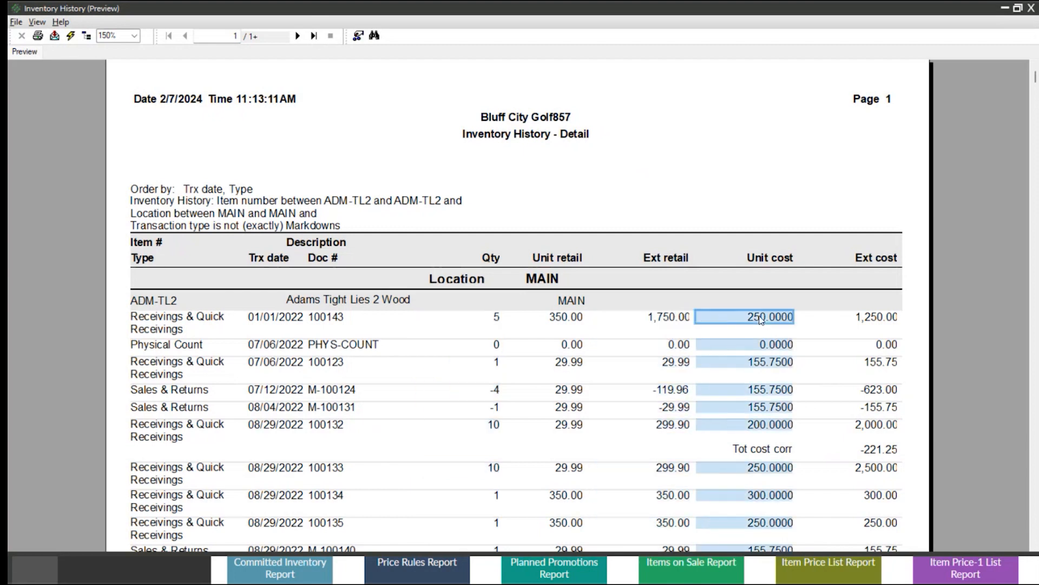
pyautogui.click(878, 319)
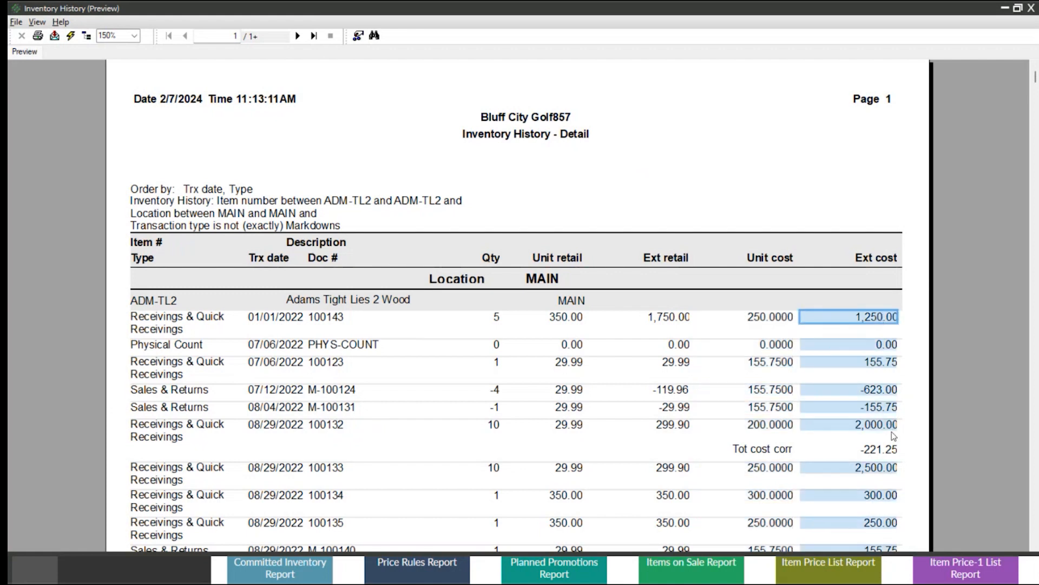
pyautogui.click(1032, 9)
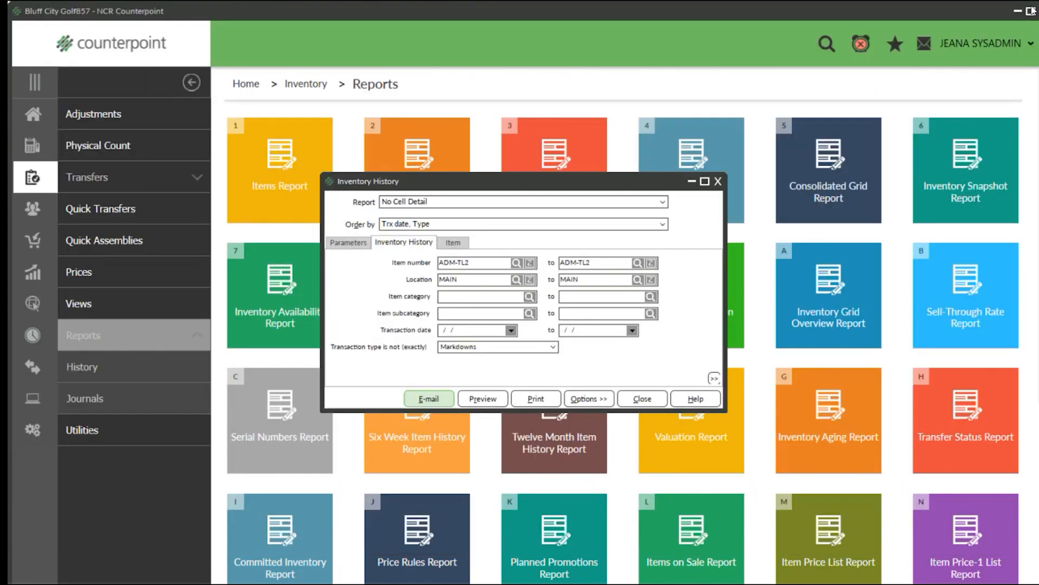
# Switch from Inventory History to the Inventory Status report and choose Inventory Status by Item (Location Detail).
pyautogui.click(718, 181)
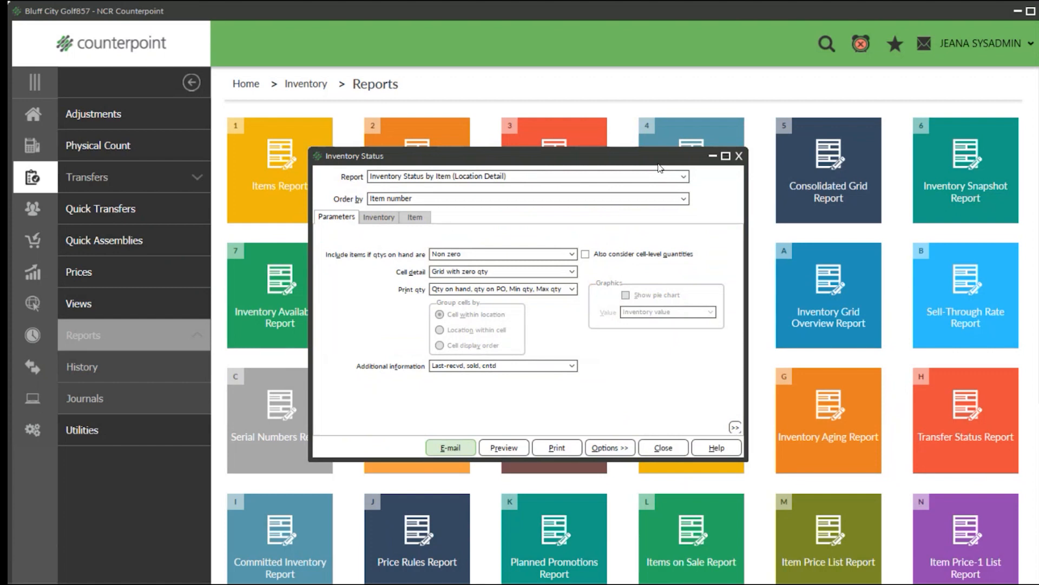
pyautogui.click(683, 178)
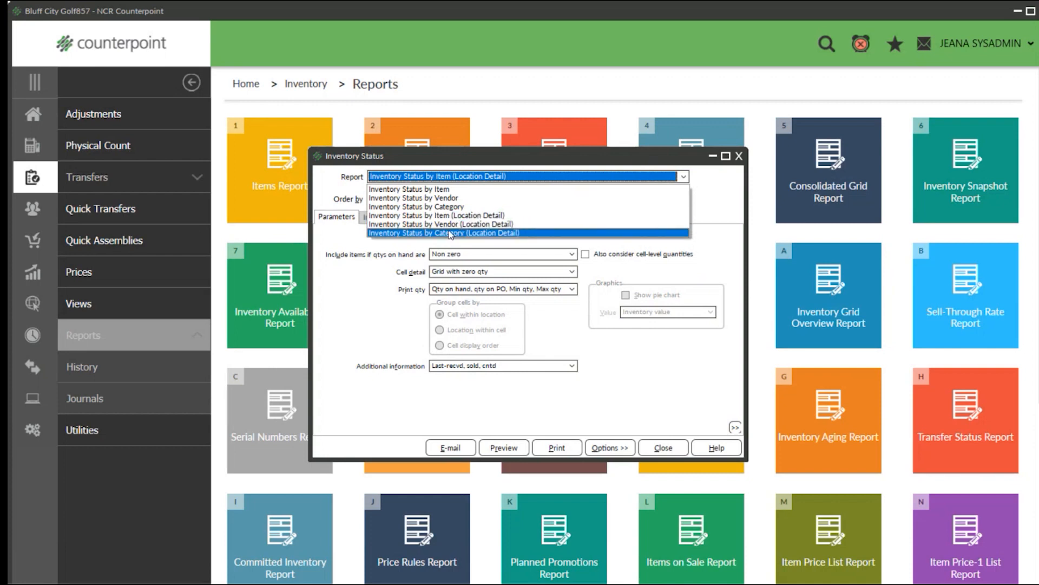
pyautogui.click(447, 216)
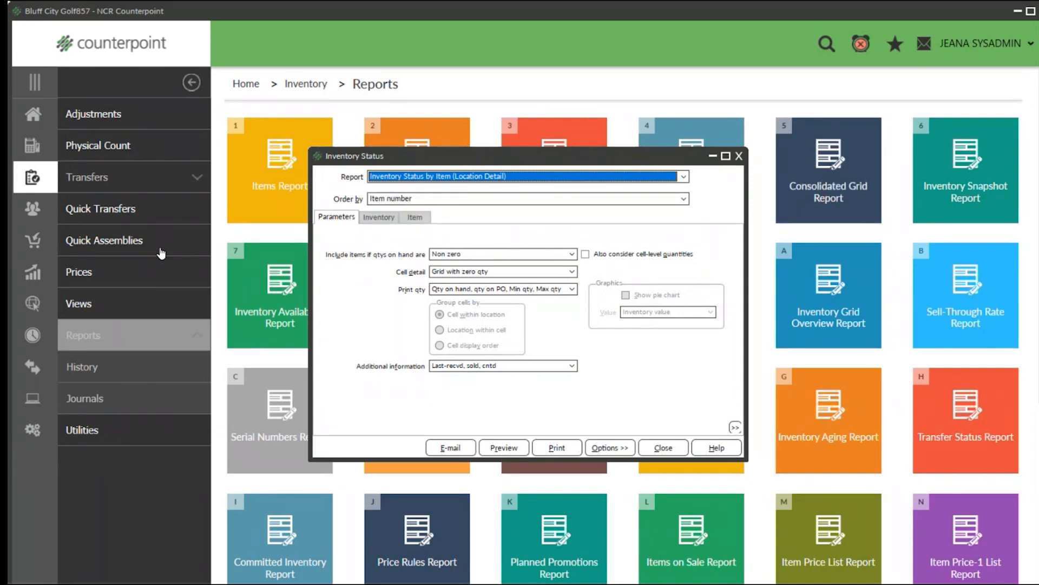
# Order the Inventory Status report by item category and set the cell detail to List with zero qty.
pyautogui.click(683, 198)
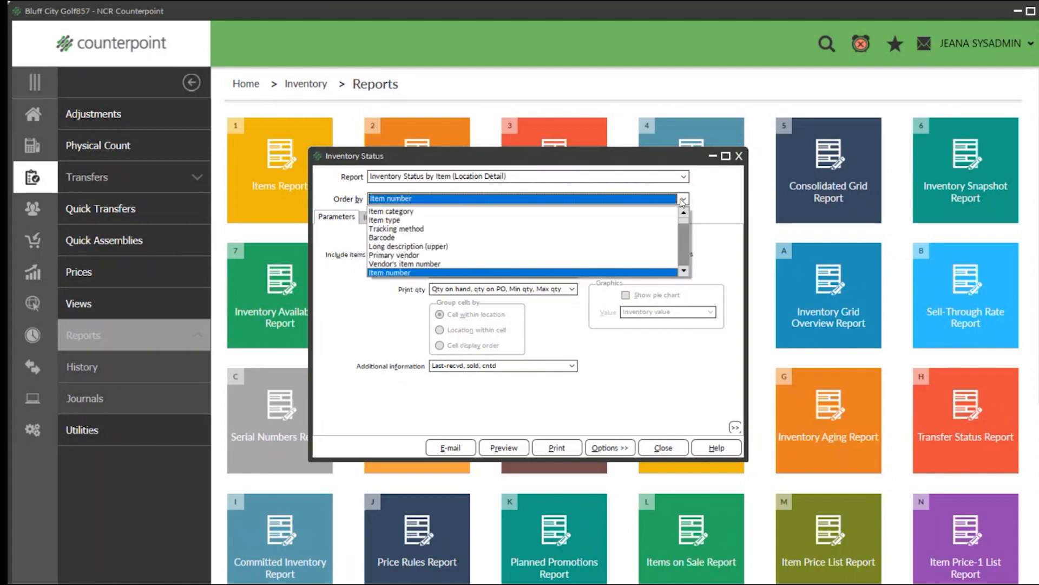
pyautogui.click(390, 212)
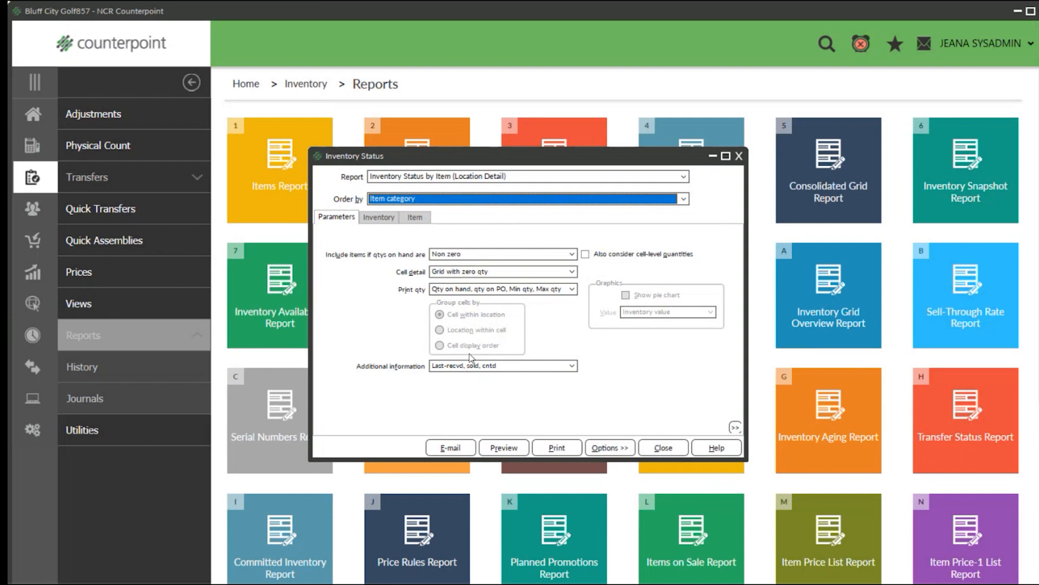
pyautogui.click(572, 272)
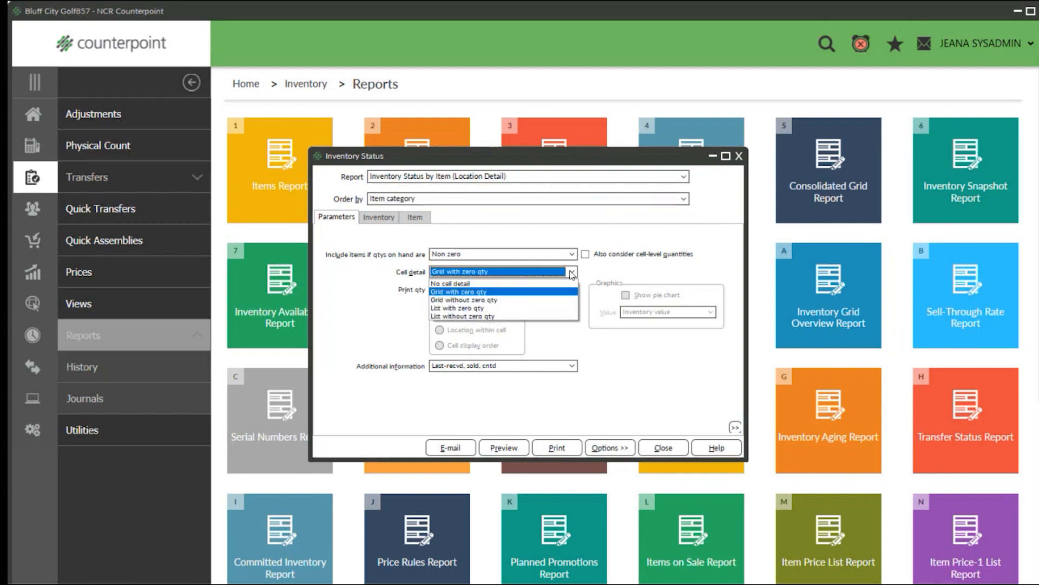
pyautogui.click(463, 308)
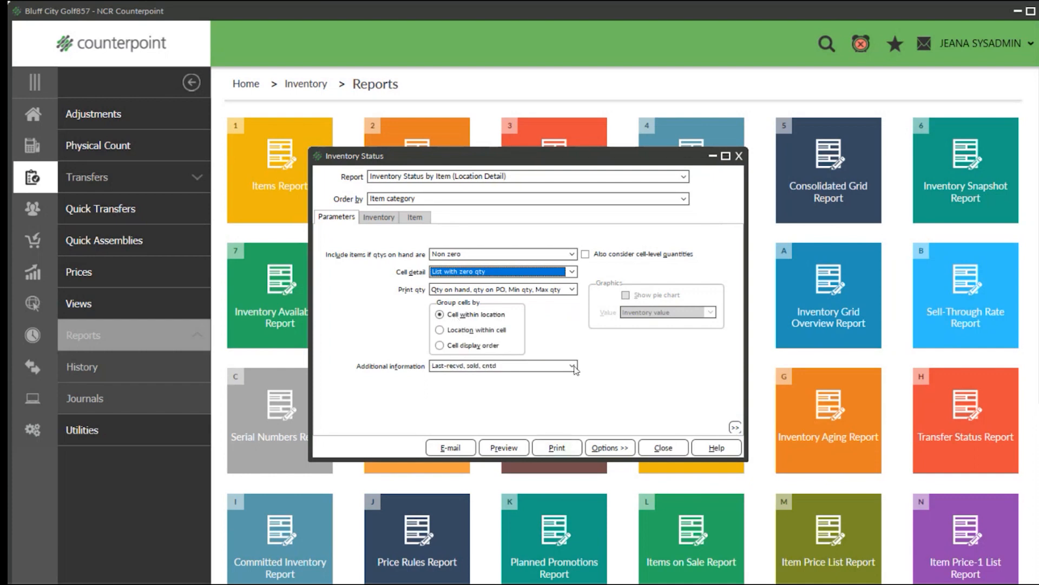
# Review the additional information choices and select Last-recvd, sold, cntd.
pyautogui.click(573, 367)
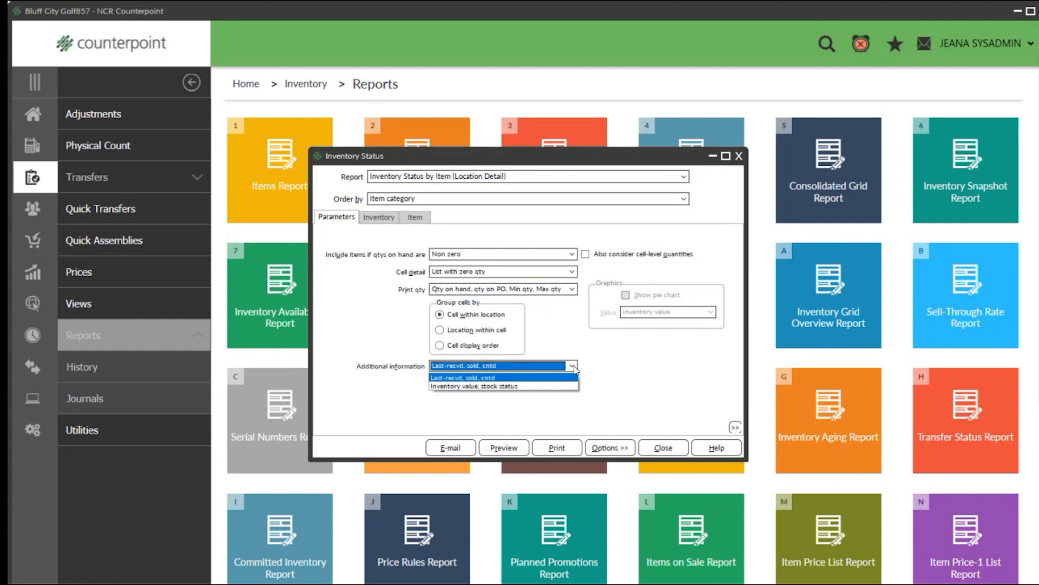
pyautogui.click(503, 380)
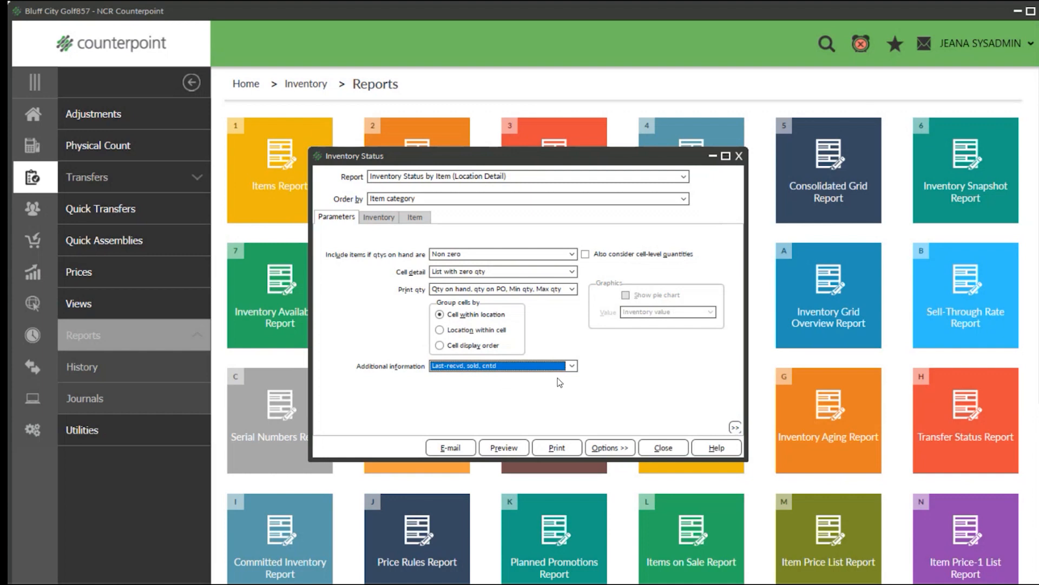
pyautogui.click(568, 367)
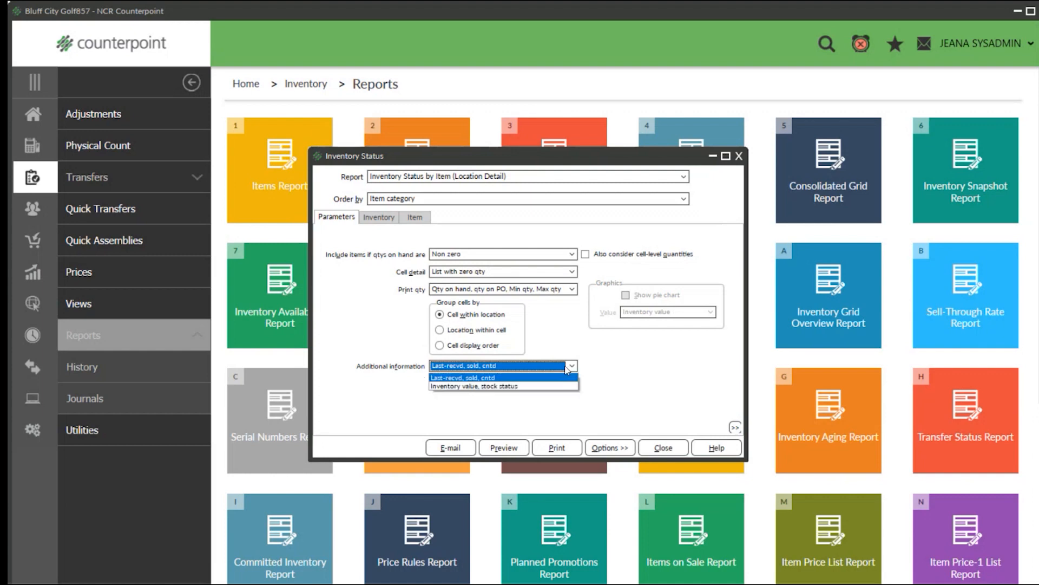
pyautogui.click(471, 378)
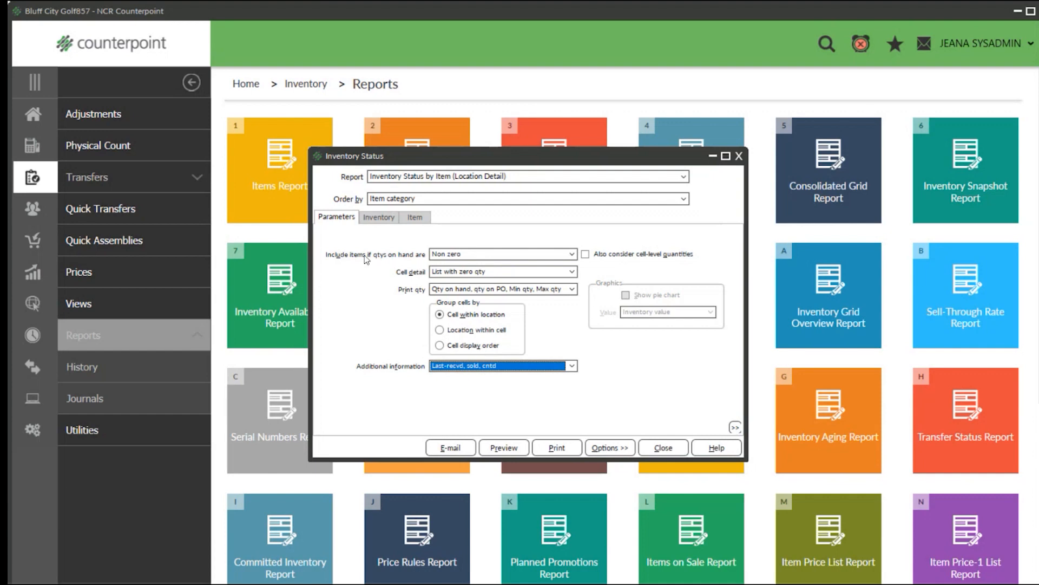
# Check the report's inventory and item filters, and preview the report at 150% zoom.
pyautogui.click(385, 218)
pyautogui.click(417, 221)
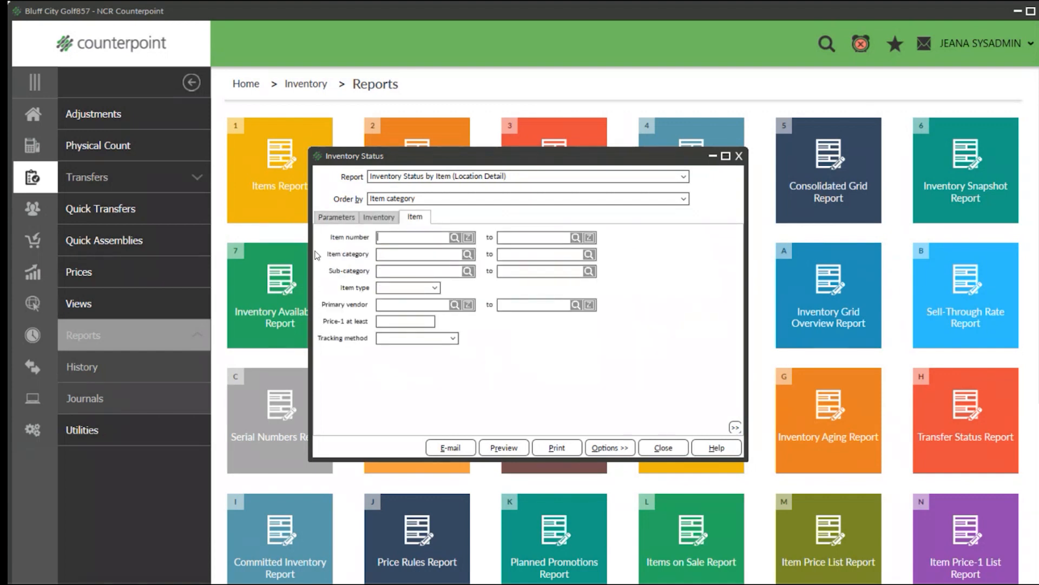
pyautogui.click(337, 218)
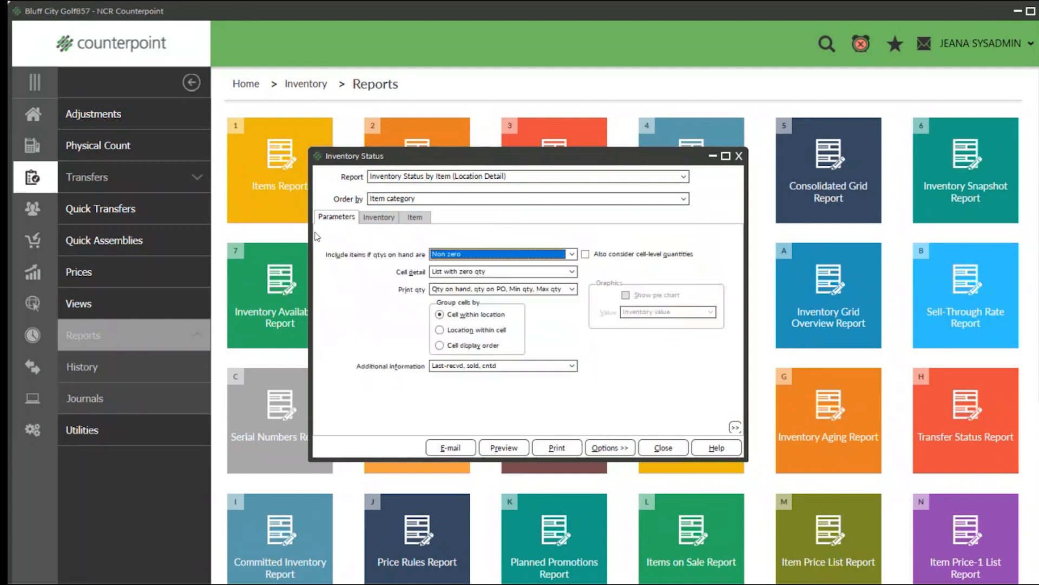
pyautogui.click(504, 448)
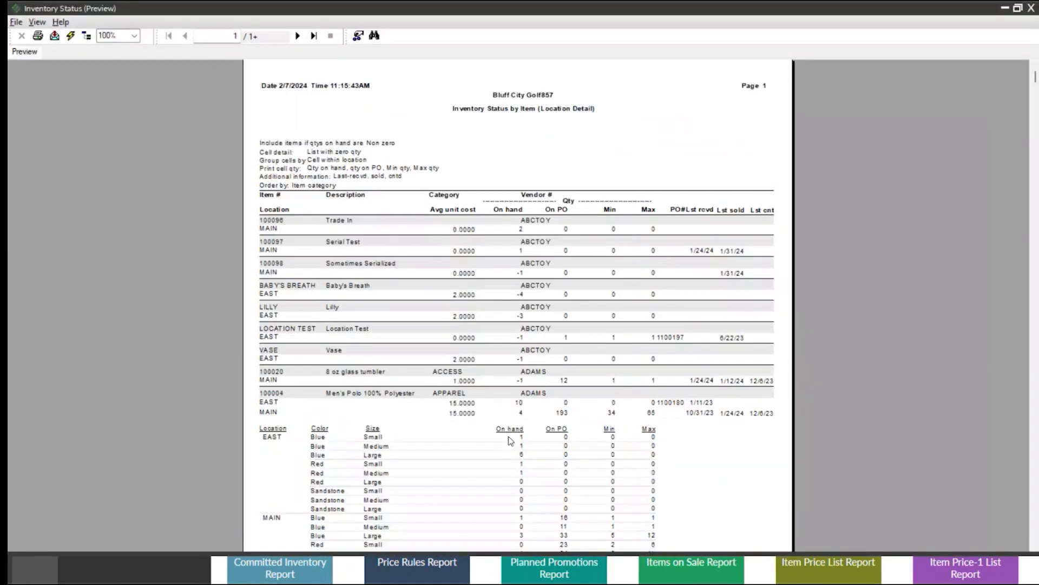
pyautogui.click(134, 35)
pyautogui.click(105, 91)
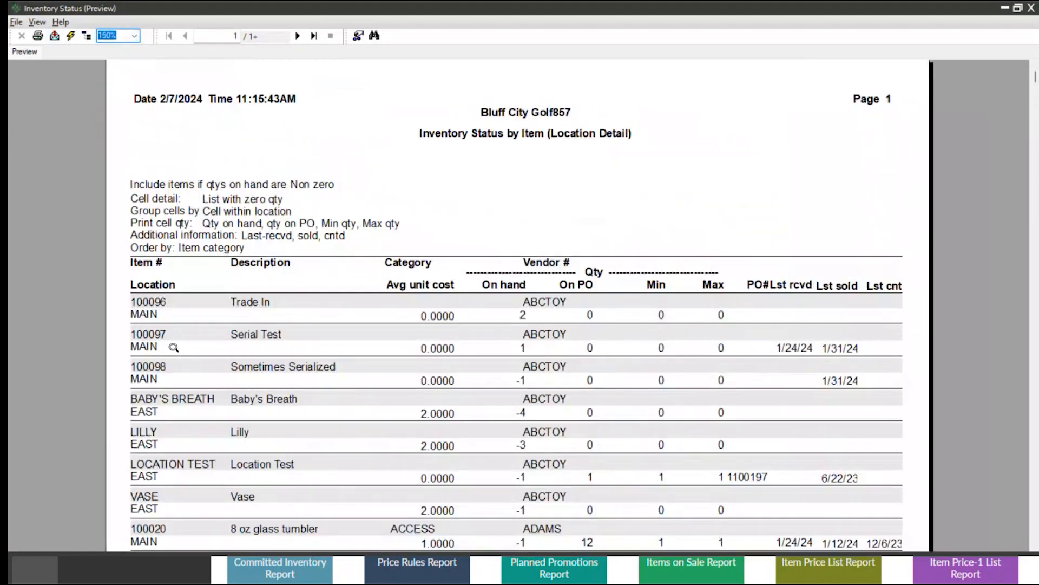
# Examine the Baby's Breath item's number, location, average unit cost, on-hand quantity, and minimum and maximum quantities.
pyautogui.scroll(-3, 251, 378)
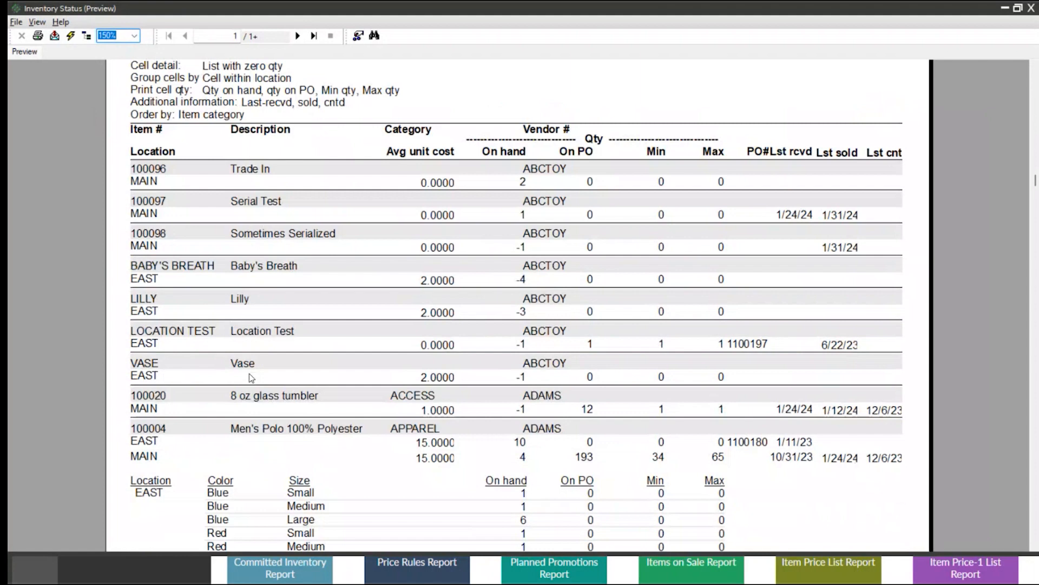
pyautogui.click(173, 266)
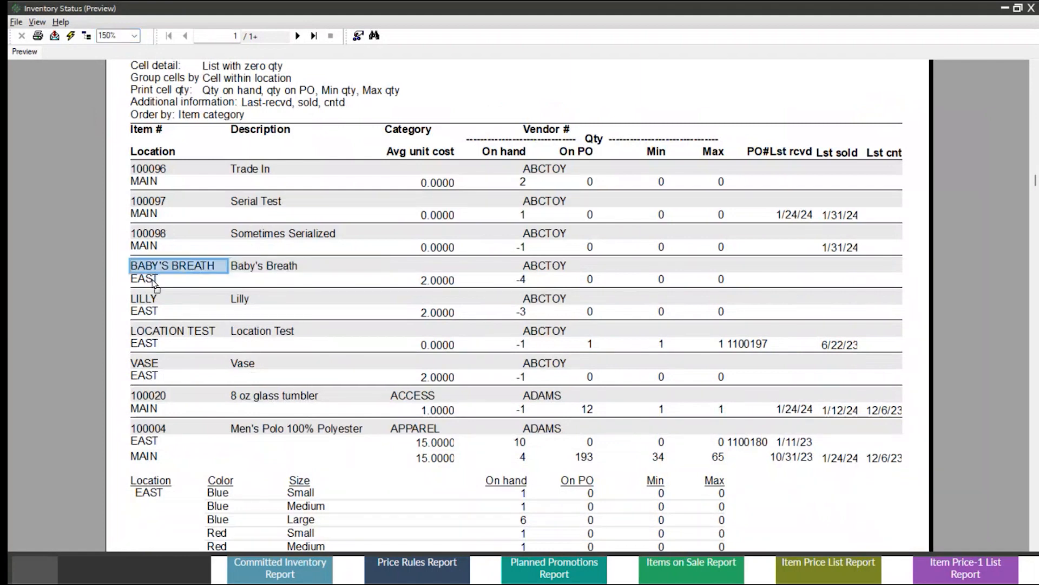
pyautogui.click(154, 280)
pyautogui.click(440, 280)
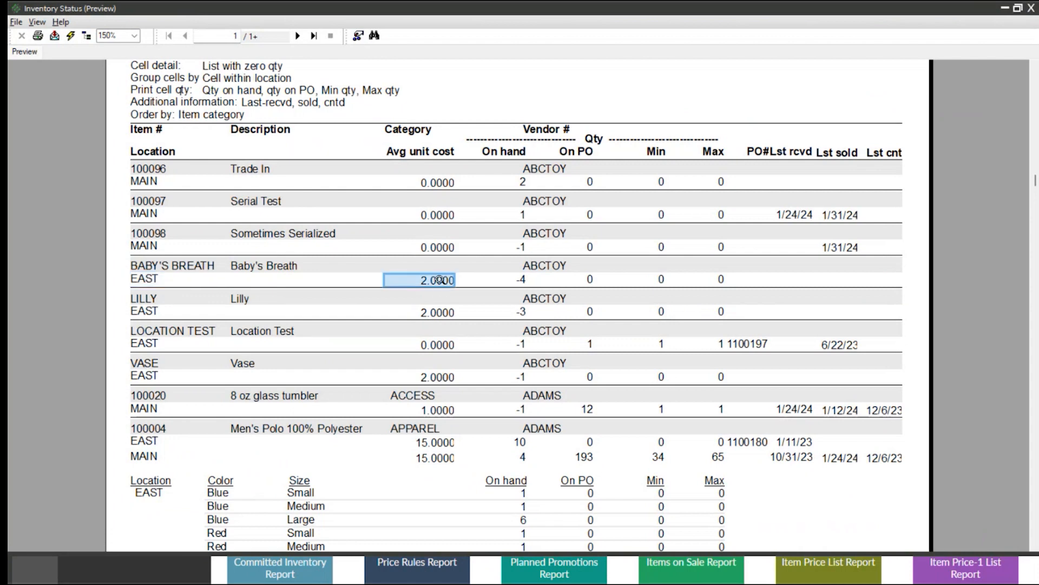
pyautogui.click(524, 280)
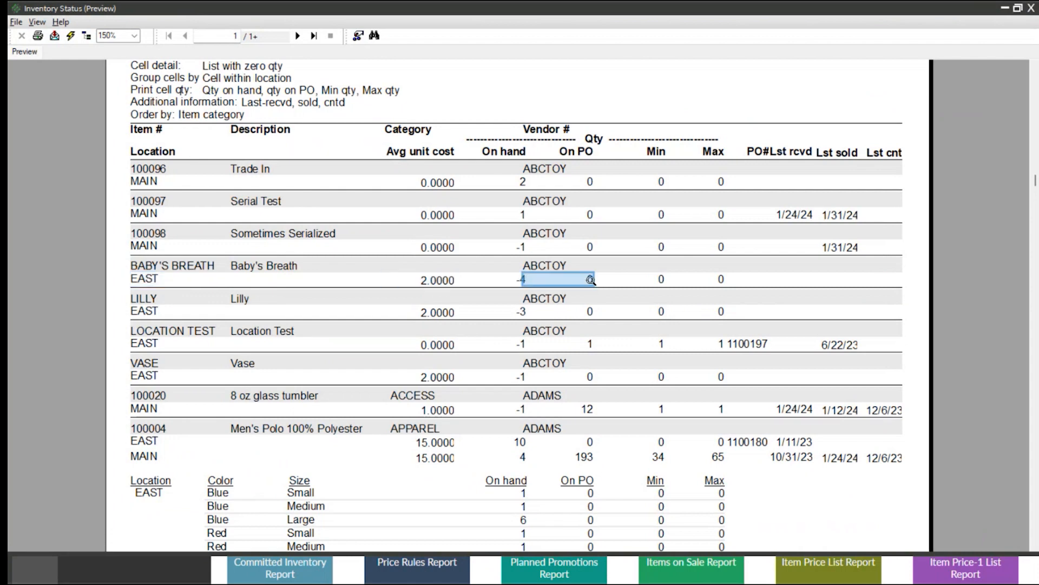
pyautogui.click(724, 281)
# Examine the PO number and the last received, last sold and last counted dates of the listed items.
pyautogui.click(796, 213)
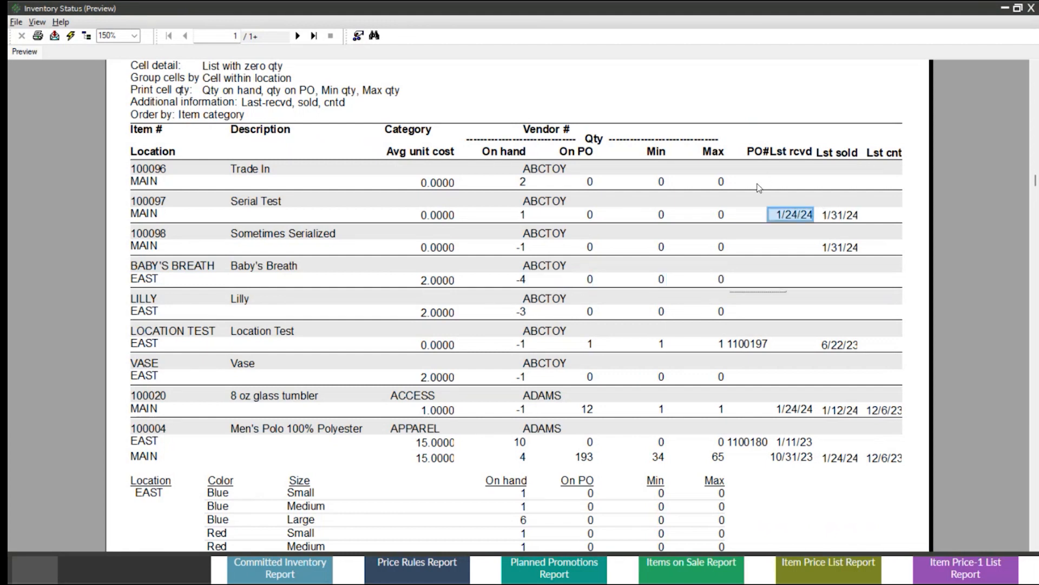
pyautogui.click(742, 343)
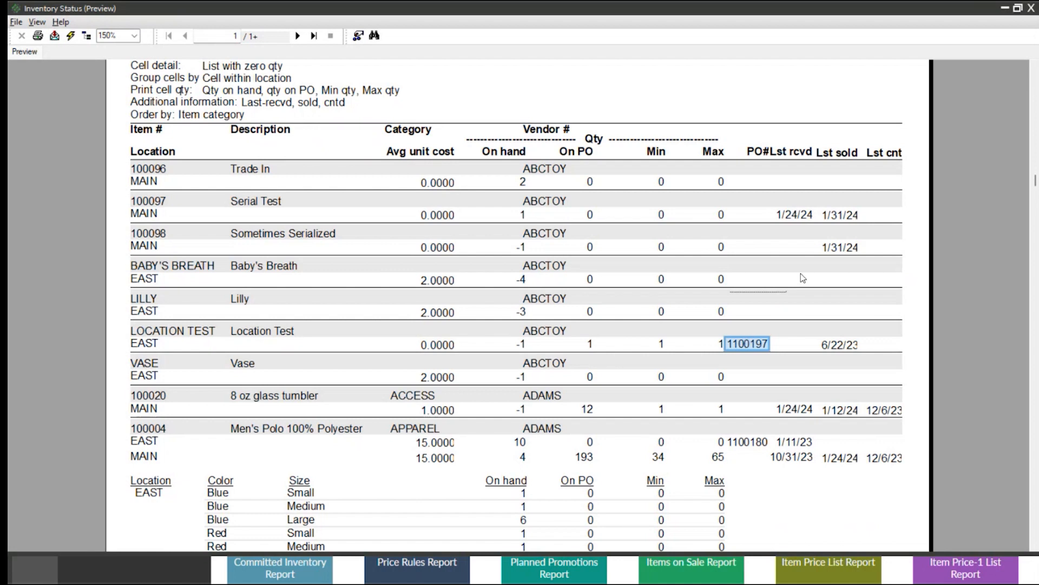
pyautogui.click(789, 212)
pyautogui.click(834, 214)
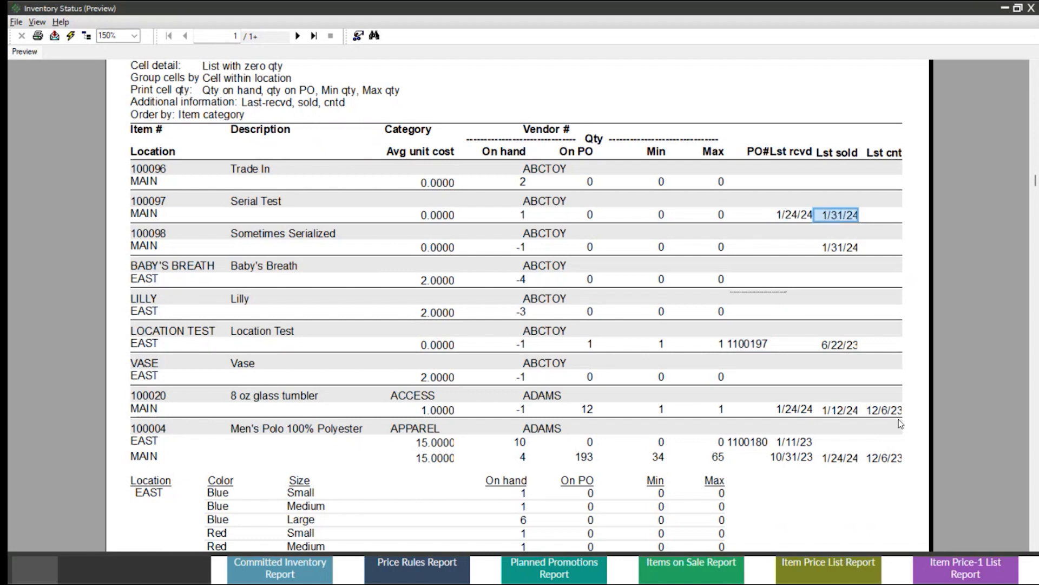
pyautogui.click(895, 412)
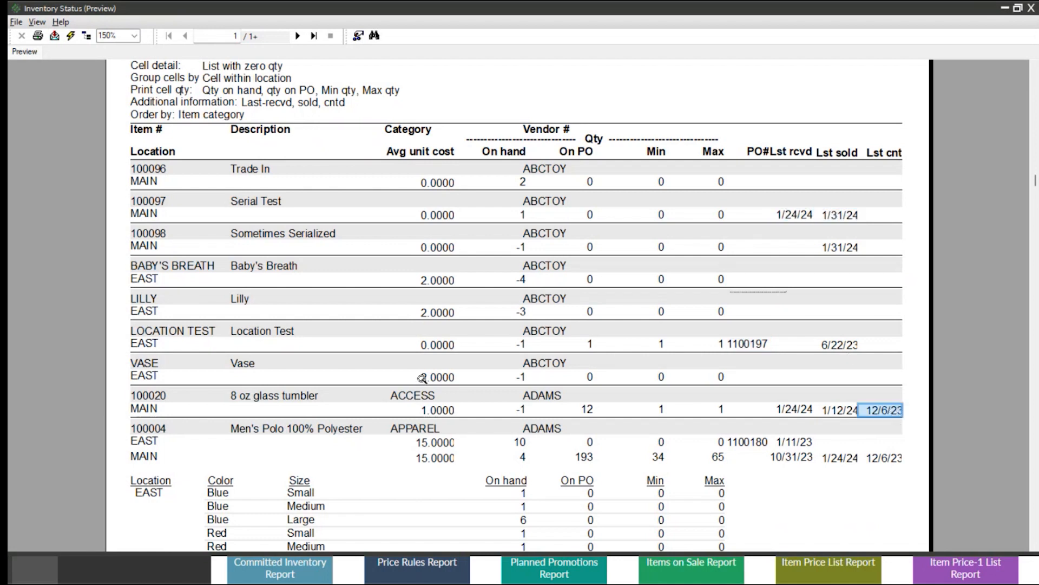
# Examine the Men's Polo's average unit cost, on-hand quantities by location, and color and size breakdown, closing the preview when done.
pyautogui.scroll(-3, 422, 377)
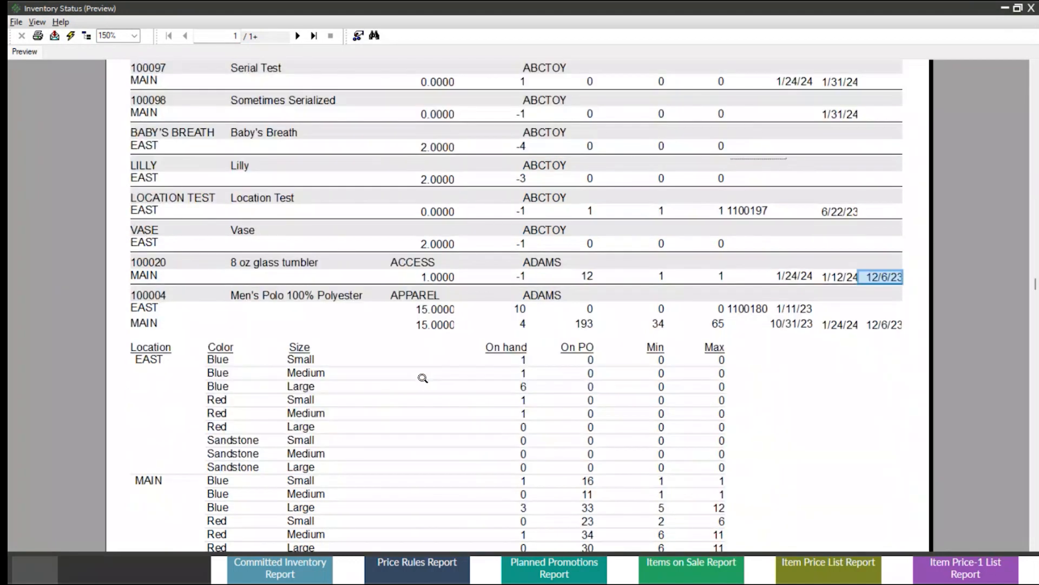
pyautogui.scroll(-3, 423, 377)
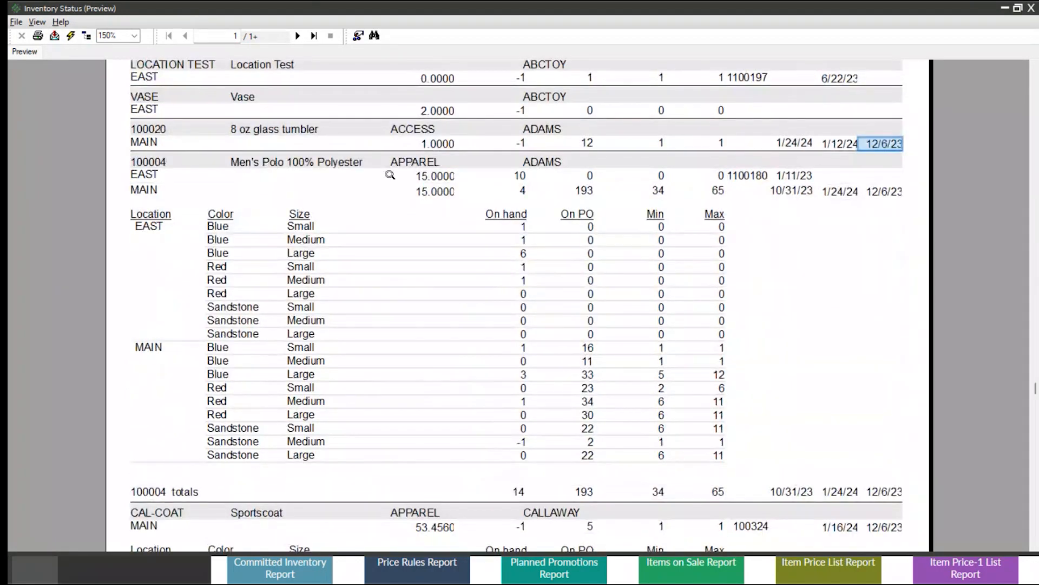
pyautogui.click(426, 179)
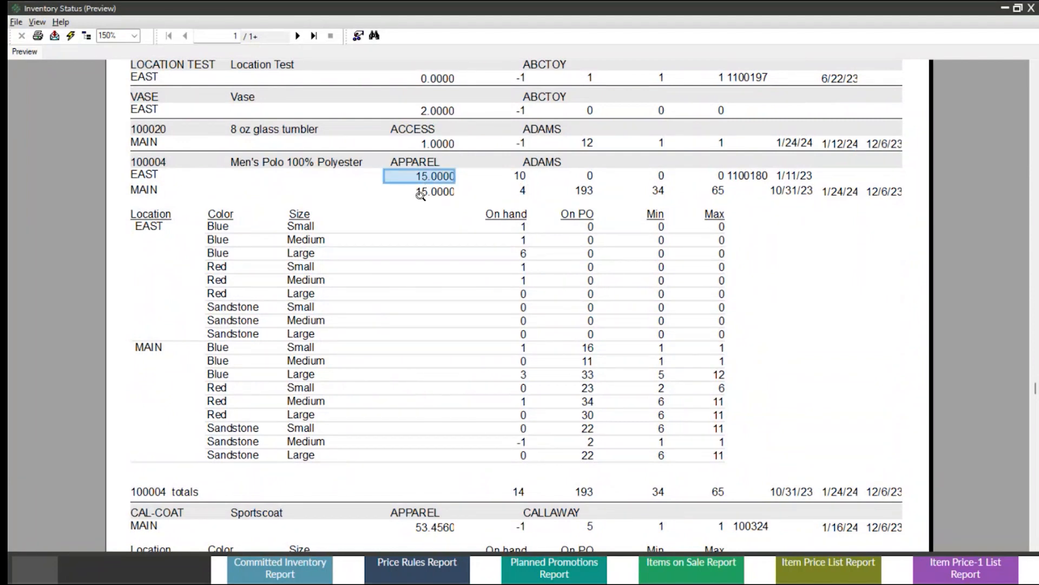
pyautogui.scroll(5, 421, 196)
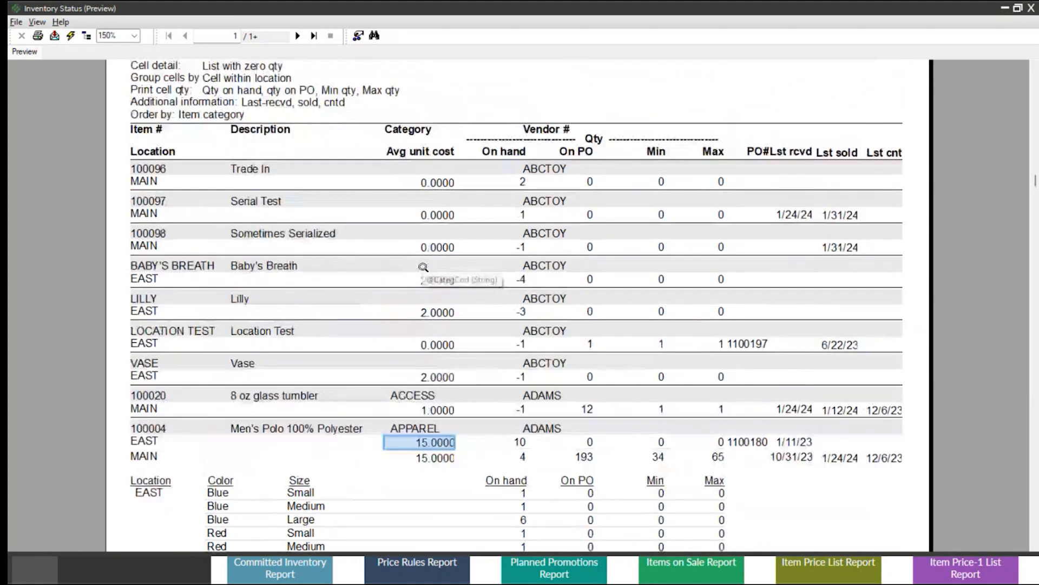
pyautogui.click(521, 442)
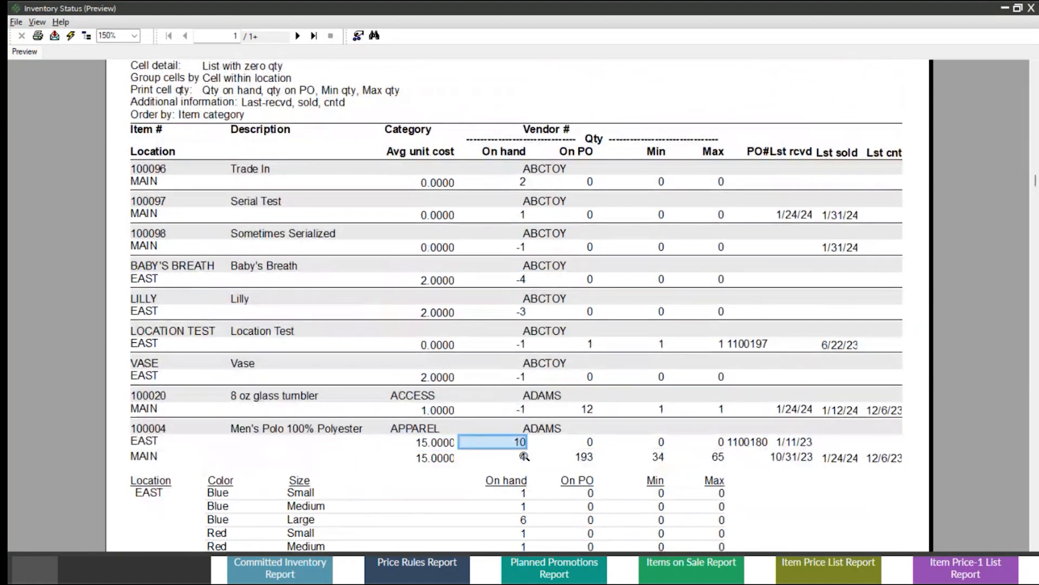
pyautogui.click(524, 458)
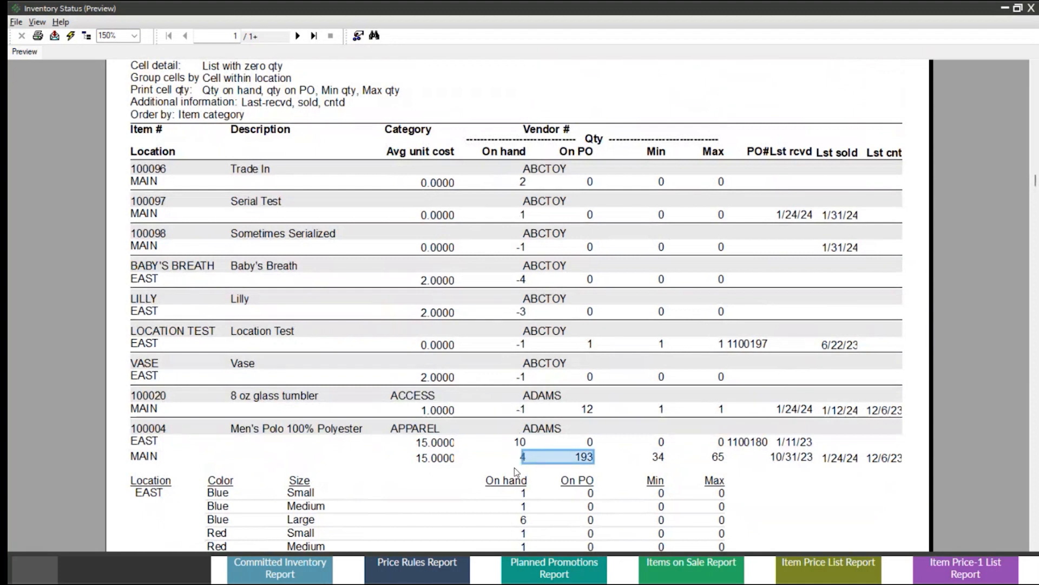
pyautogui.click(502, 450)
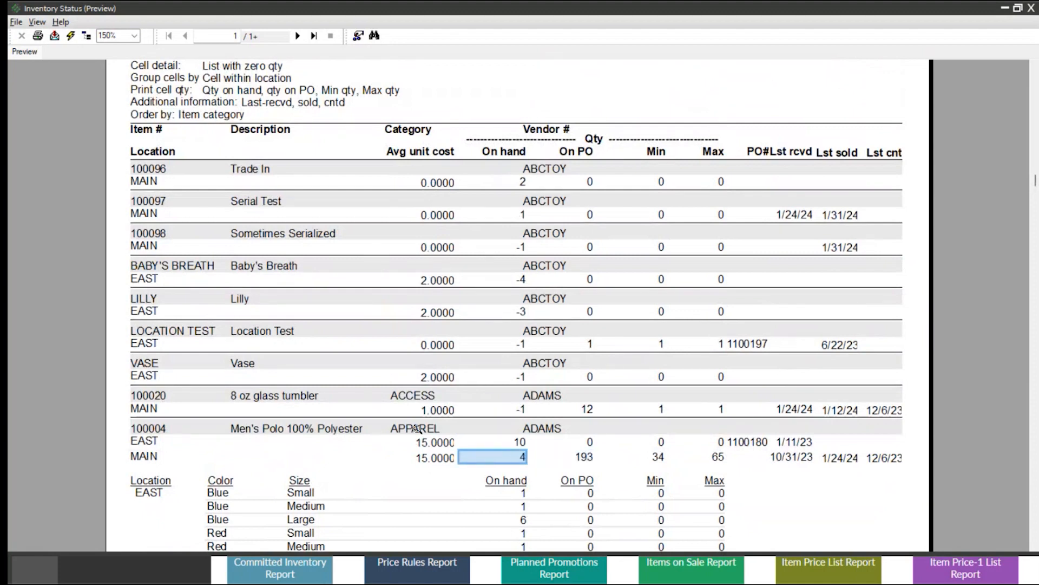
pyautogui.scroll(-5, 418, 429)
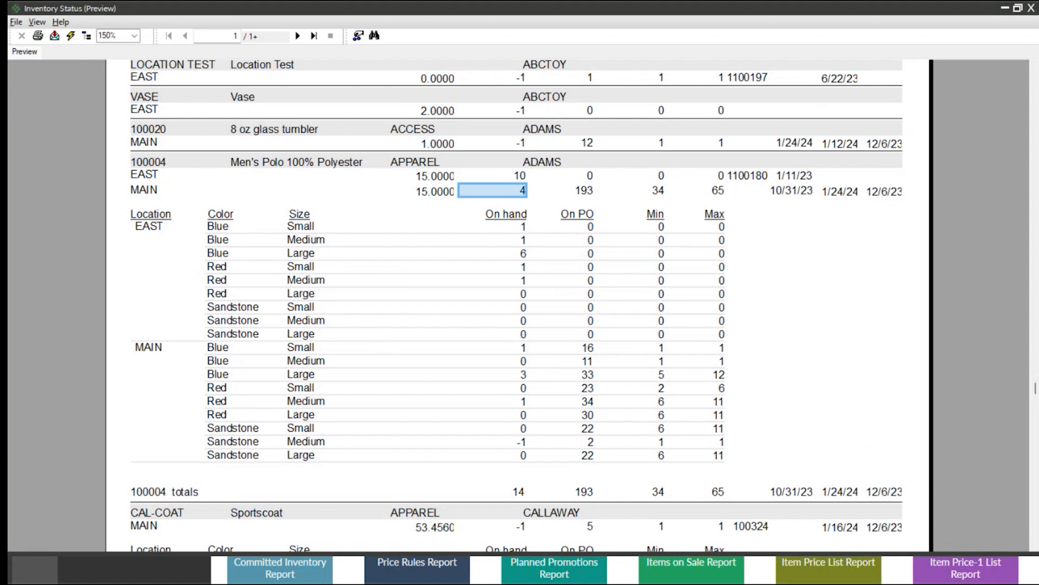
pyautogui.click(1030, 10)
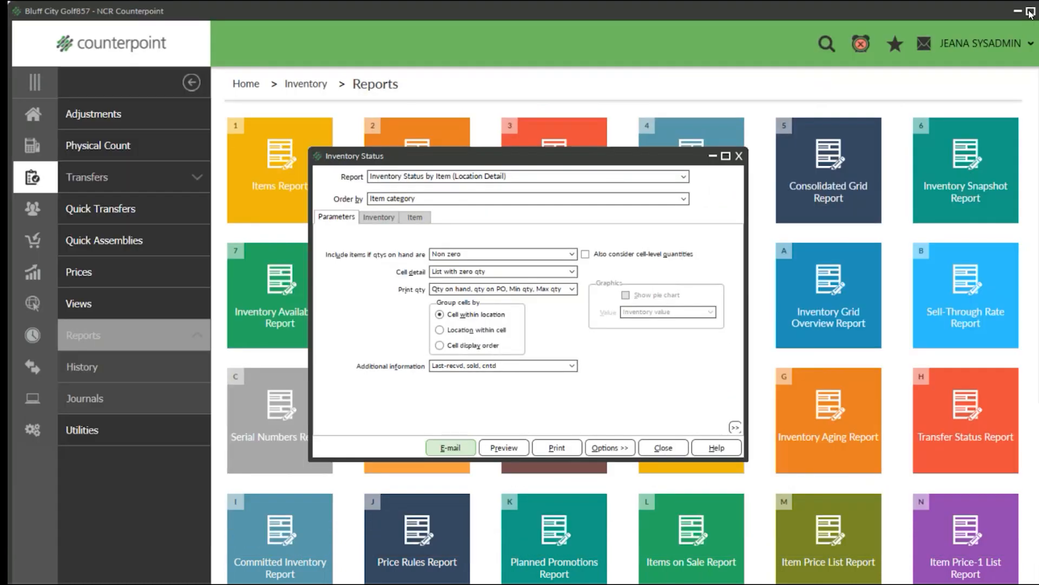
# Switch from Inventory Status to the Consolidated Grid report and choose Consolidated Grid (Category).
pyautogui.click(739, 156)
pyautogui.click(834, 173)
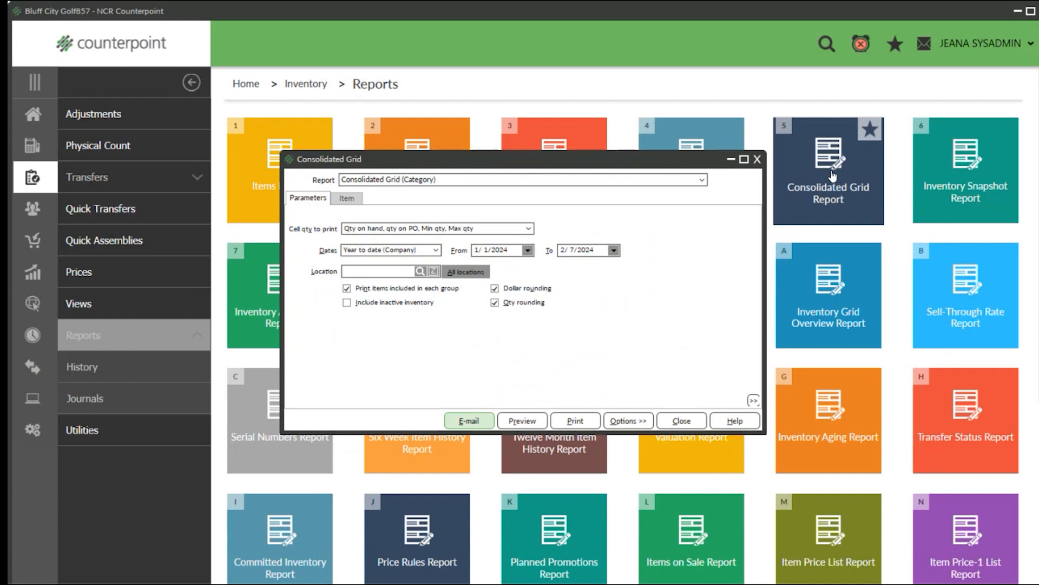
pyautogui.click(515, 182)
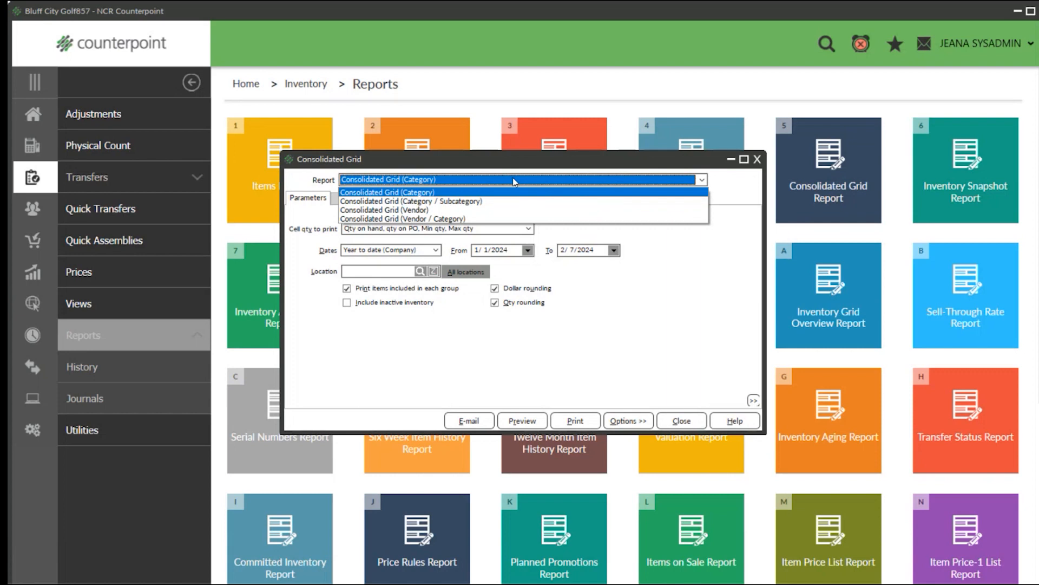
pyautogui.click(433, 192)
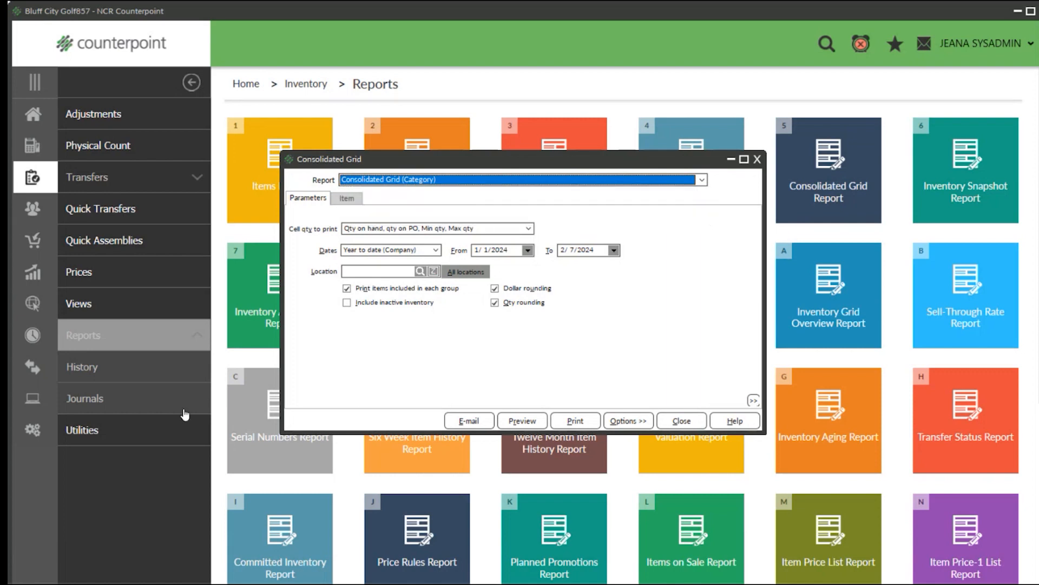
# Set the cell quantities to print to Qty sold, qty on hand, wks in period, wks on hand, and go to the Location filter.
pyautogui.click(528, 229)
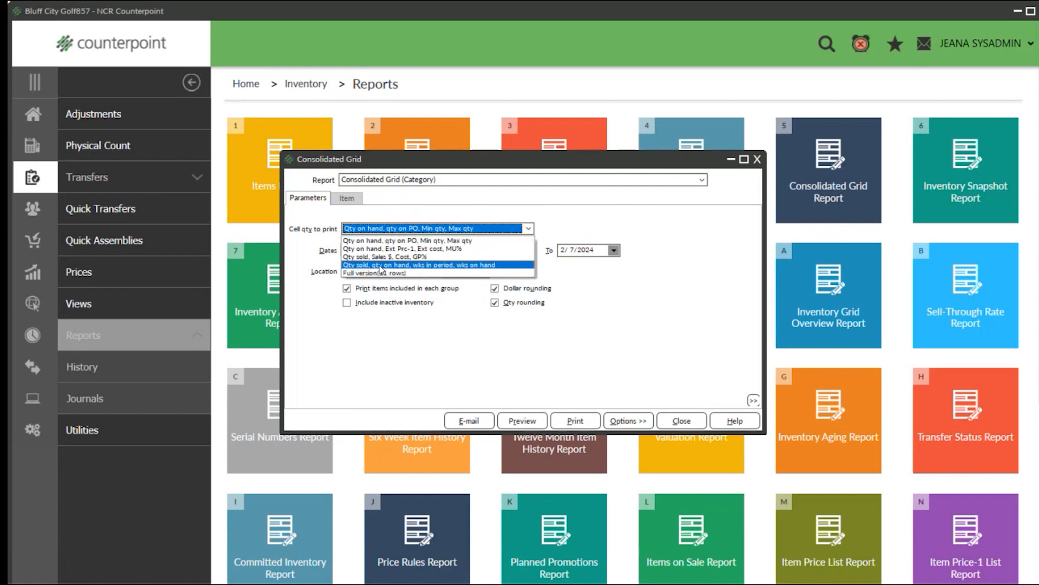
pyautogui.click(486, 266)
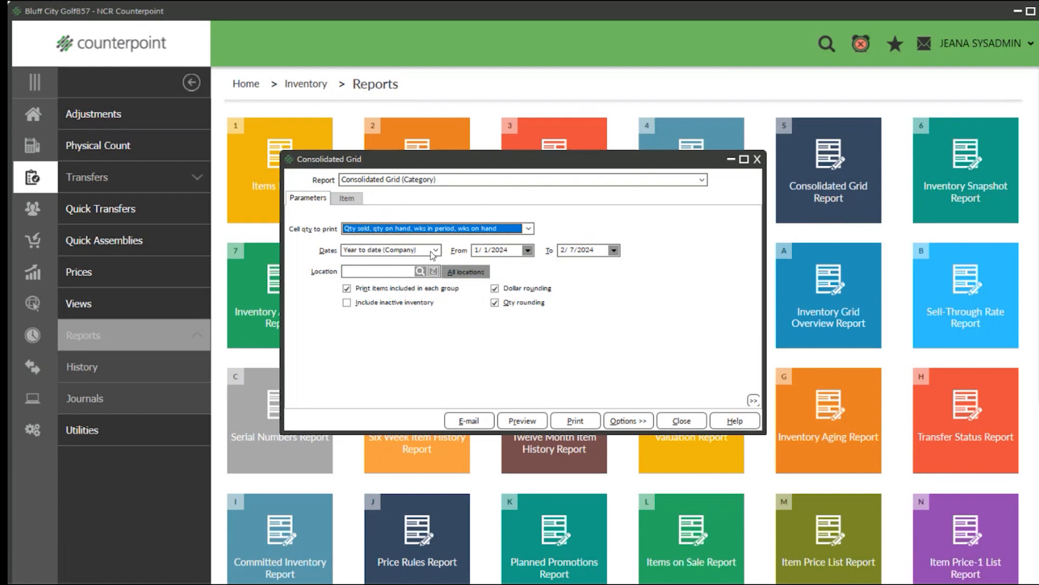
pyautogui.click(367, 273)
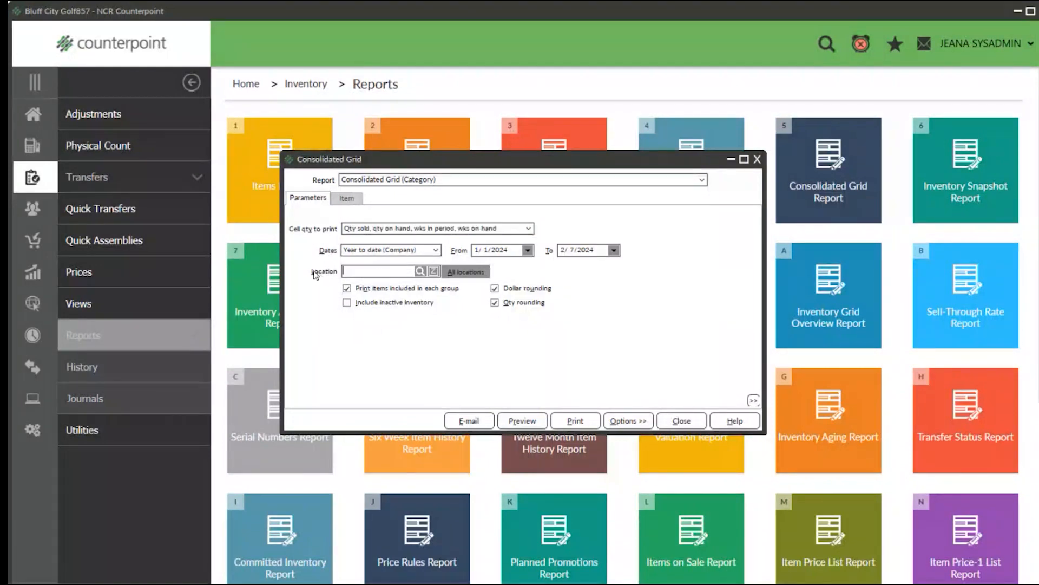
# Preview the Consolidated Grid report for location MAIN with dollar rounding turned off, enlarging the preview to 150%.
pyautogui.write('MAIN')
pyautogui.click(495, 289)
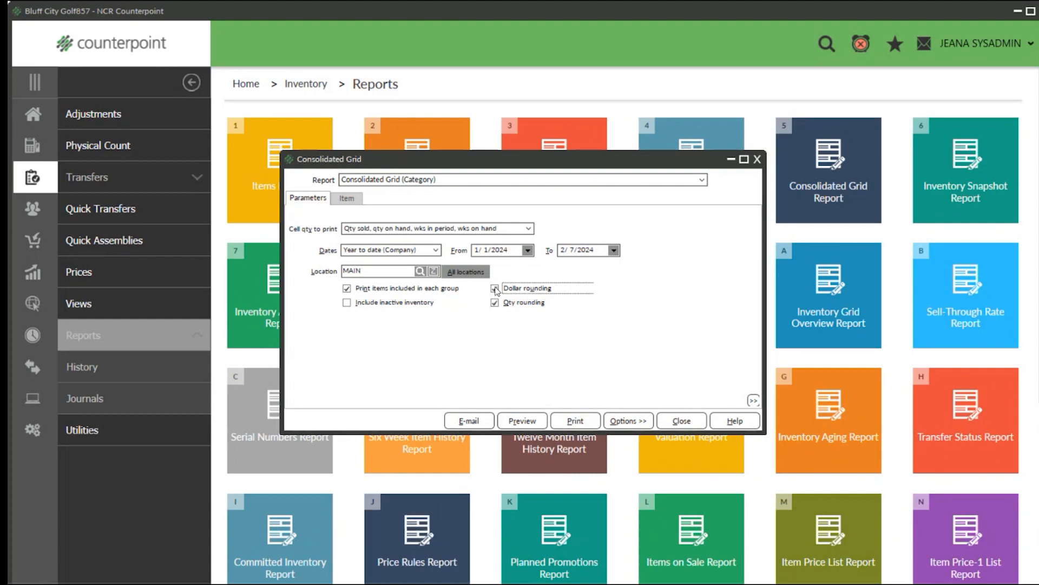
pyautogui.click(495, 289)
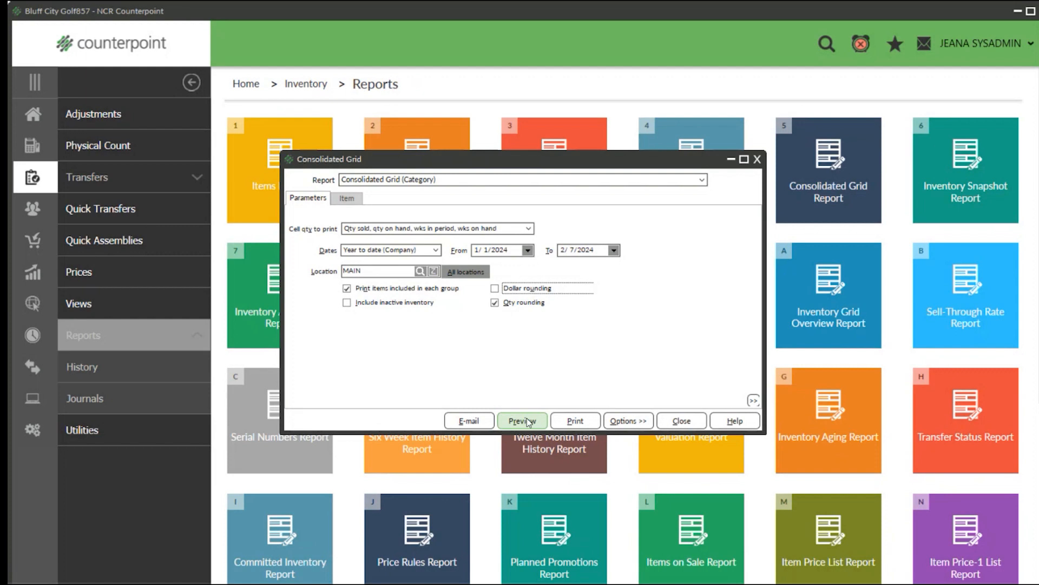
pyautogui.click(527, 420)
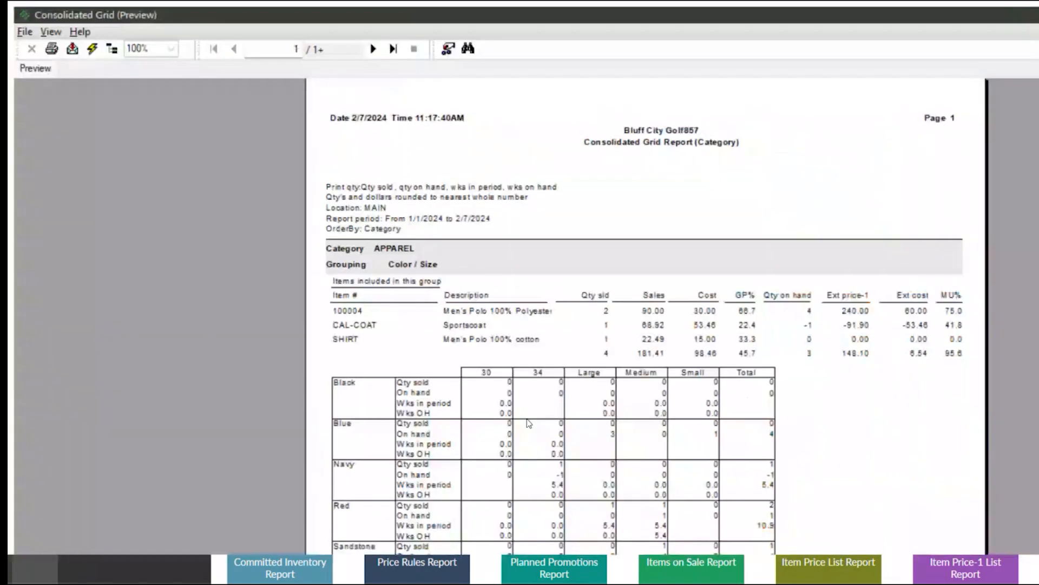
pyautogui.click(171, 49)
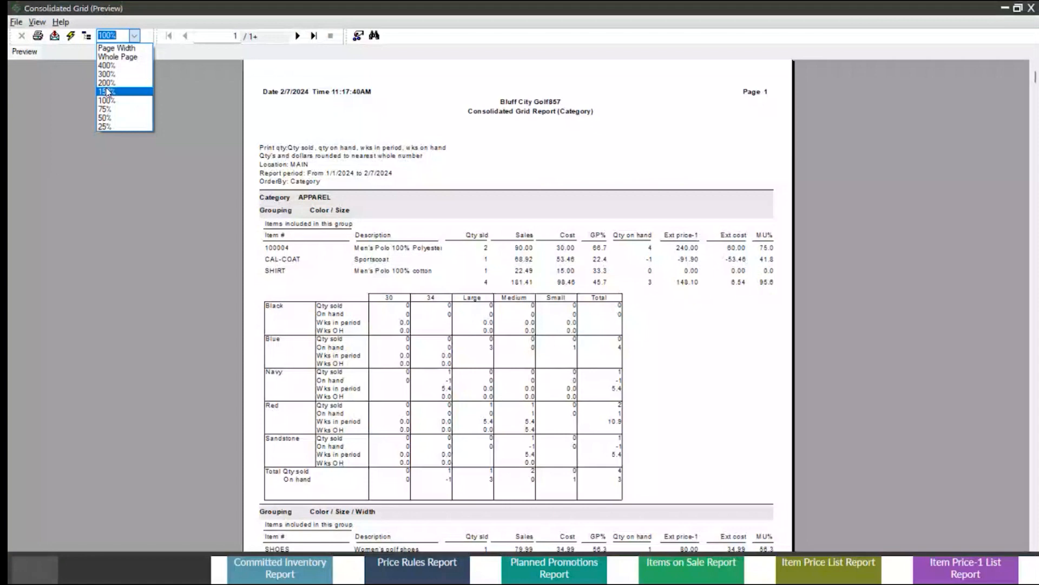
pyautogui.click(107, 91)
# Examine the report period and the apparel color and size grid's sold, on-hand and weeks figures, closing the preview and report when done.
pyautogui.scroll(-2, 378, 281)
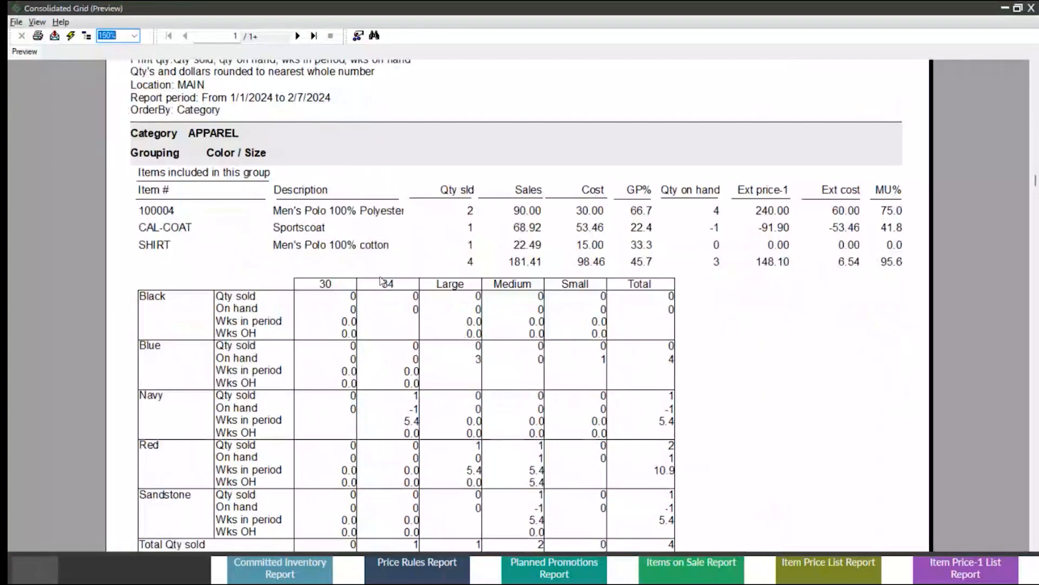
pyautogui.scroll(2, 382, 281)
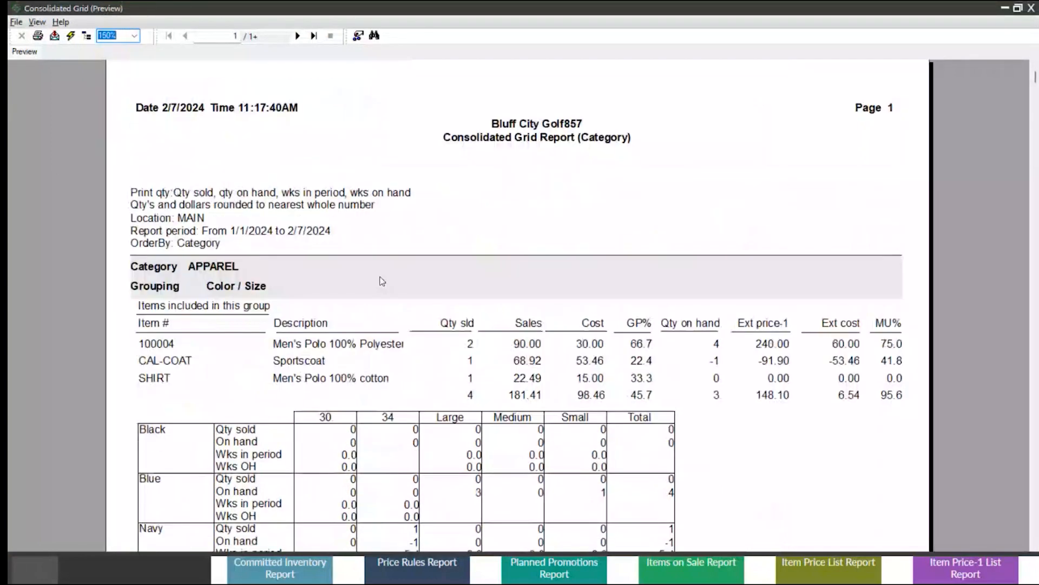
pyautogui.scroll(-2, 356, 235)
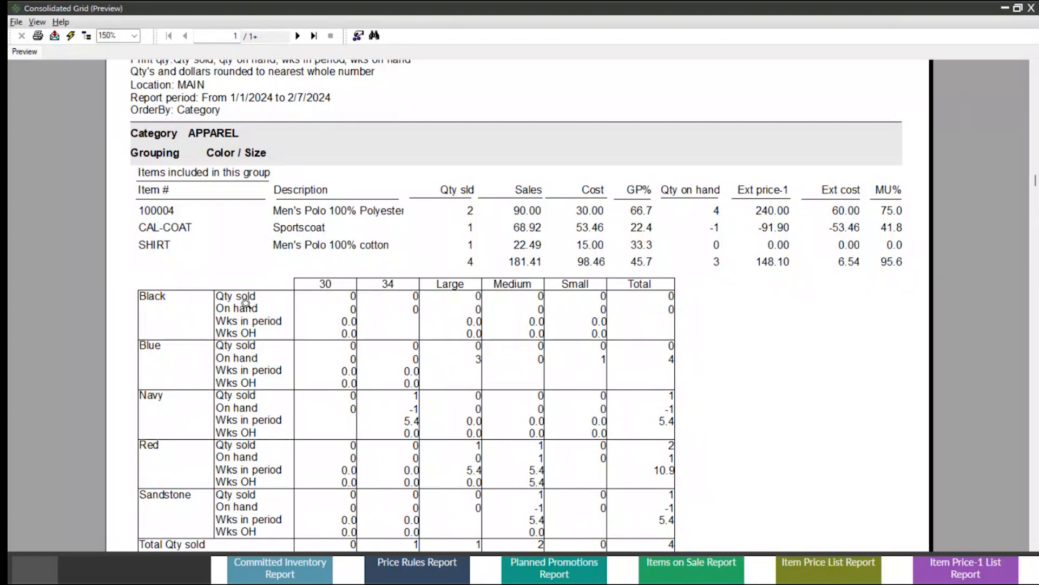
pyautogui.click(352, 305)
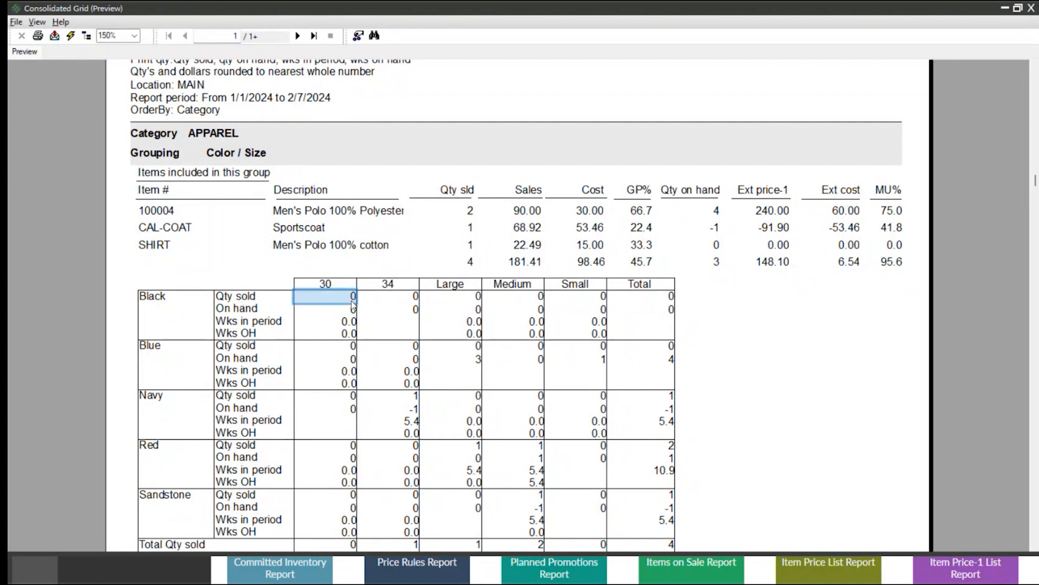
pyautogui.click(352, 311)
pyautogui.click(350, 323)
pyautogui.click(353, 334)
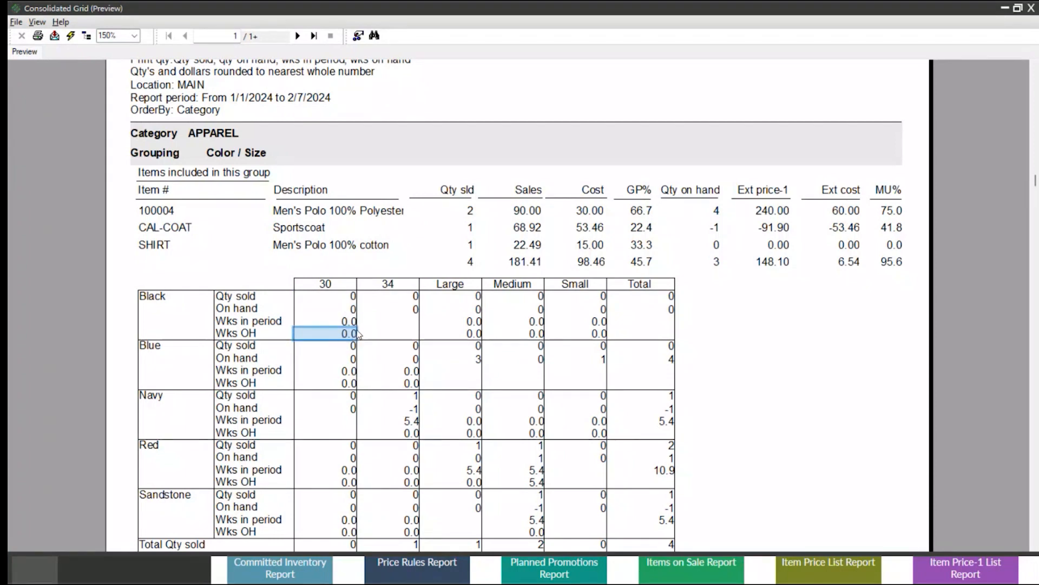
pyautogui.click(234, 100)
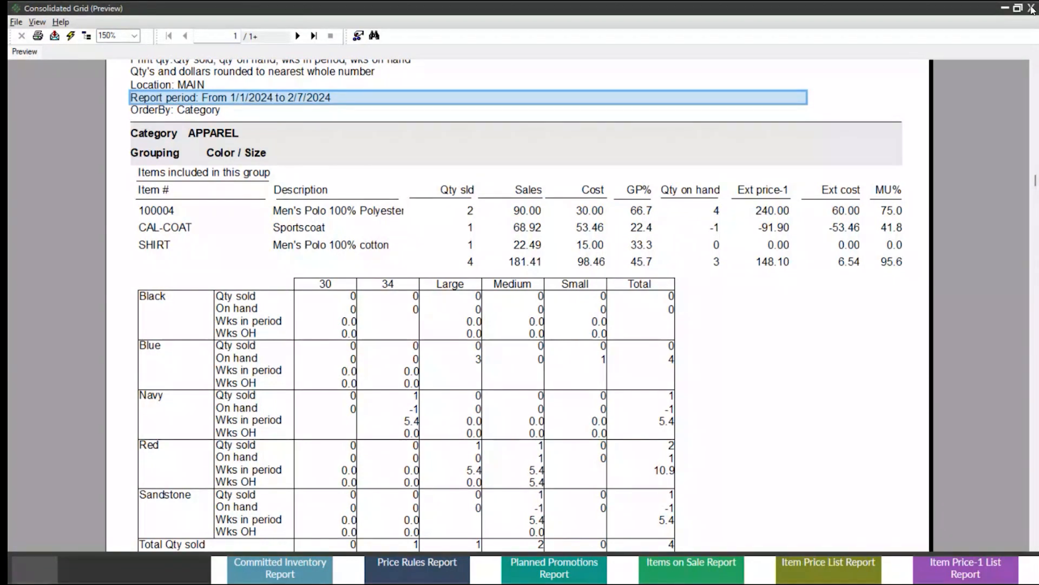
pyautogui.click(1033, 9)
pyautogui.click(757, 159)
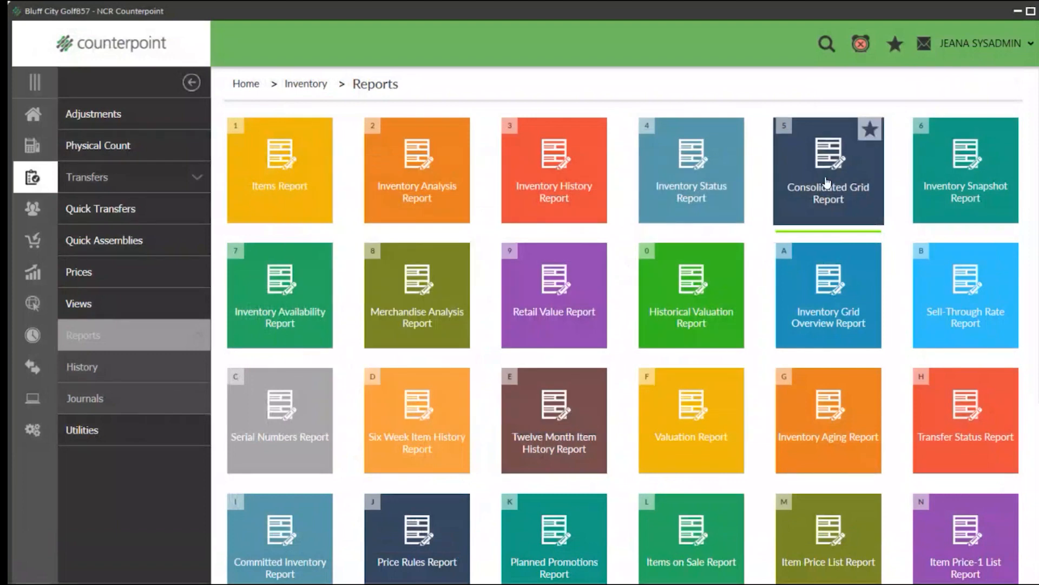
# Open the Inventory Snapshot report and choose Inventory Snapshot (Location-Item Detail), ordered by Location, Item #.
pyautogui.click(983, 183)
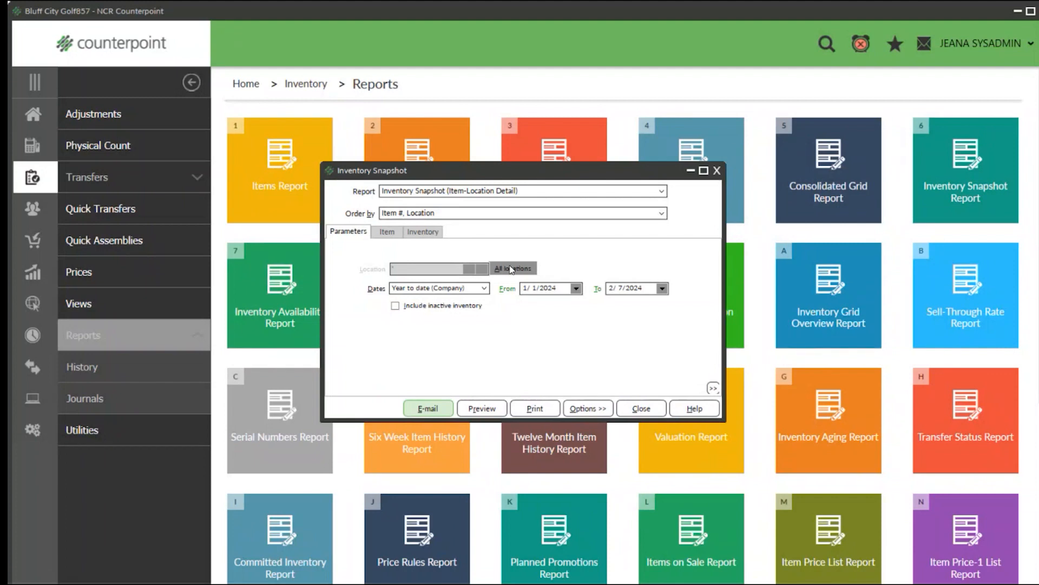
pyautogui.click(559, 194)
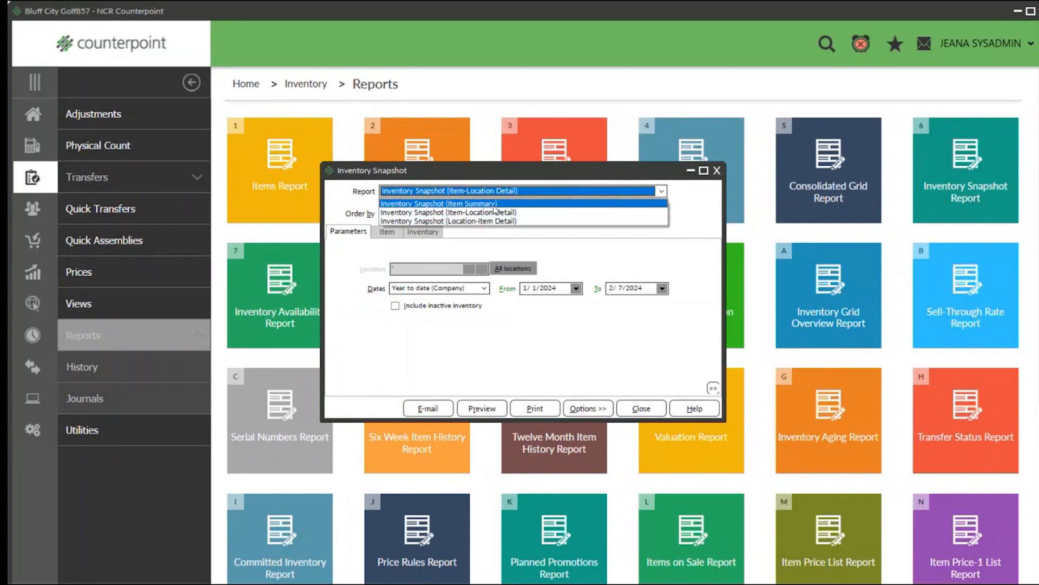
pyautogui.click(477, 204)
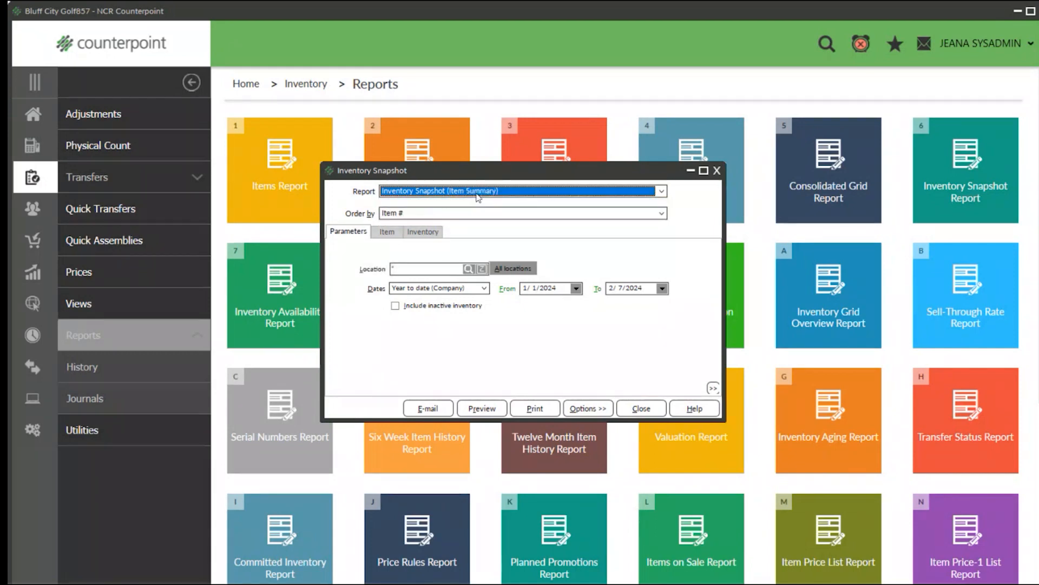
pyautogui.click(477, 195)
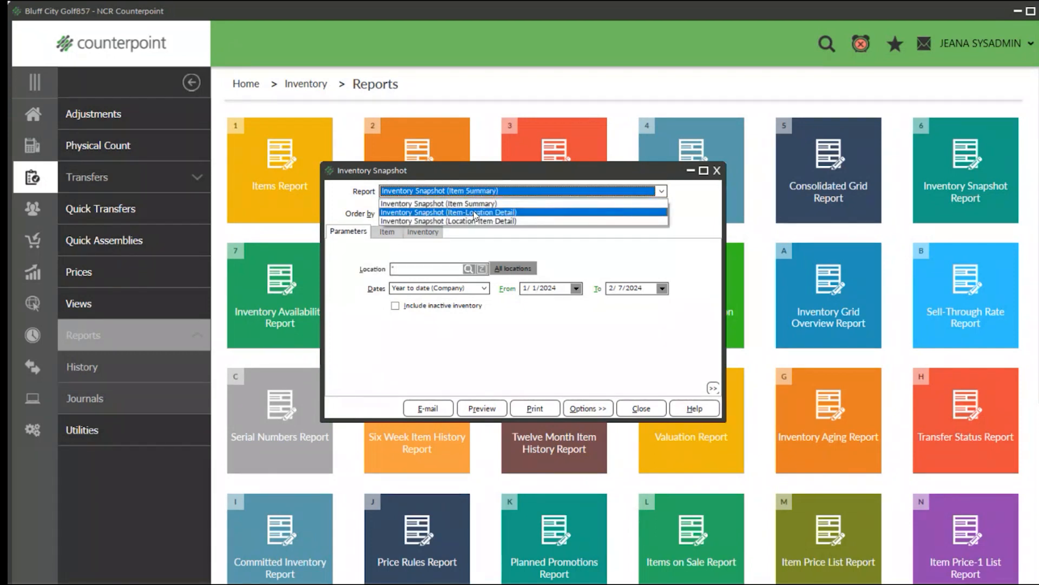
pyautogui.click(474, 212)
pyautogui.click(505, 196)
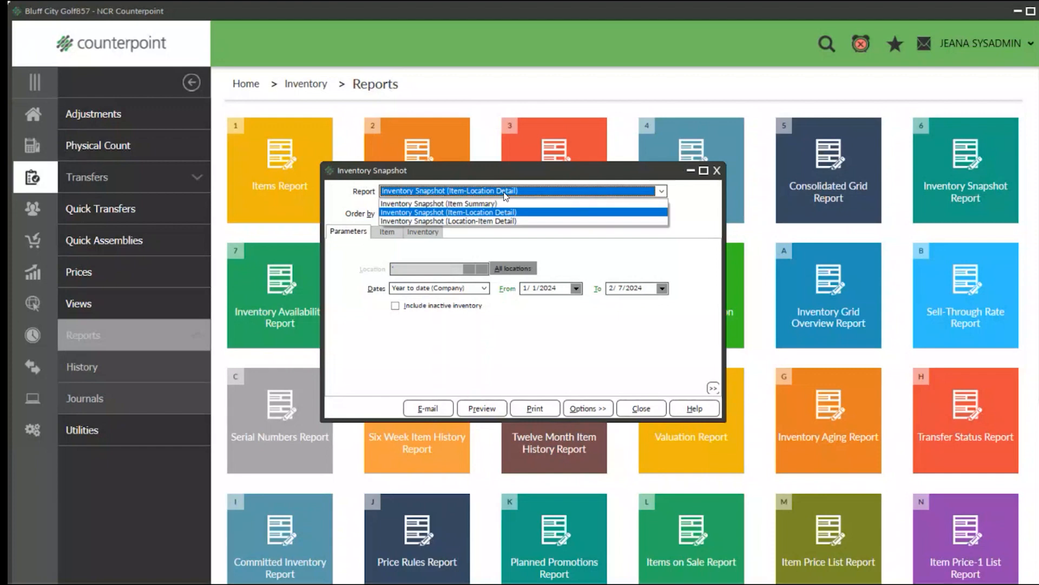
pyautogui.click(484, 219)
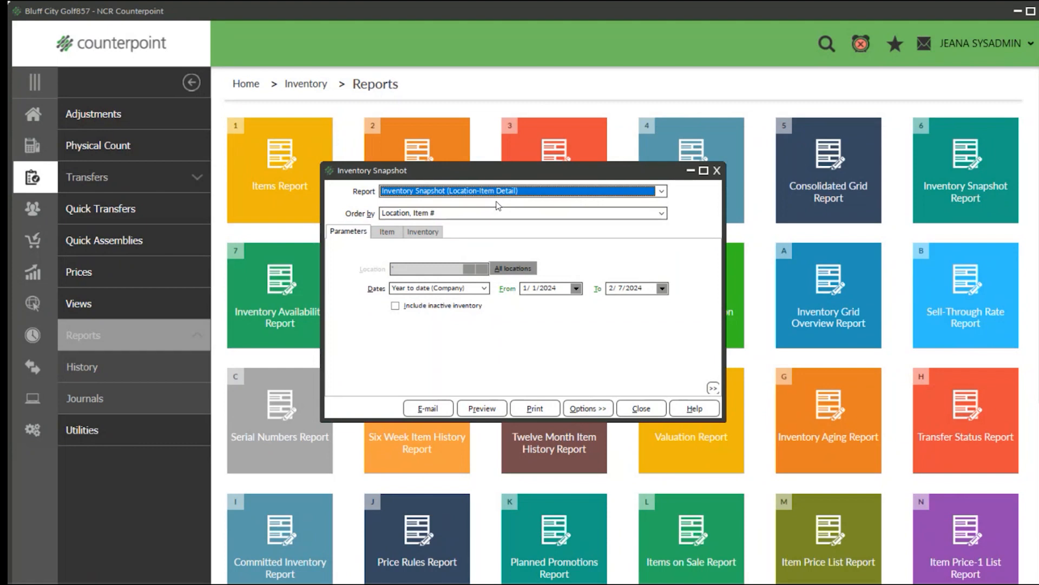
pyautogui.click(616, 215)
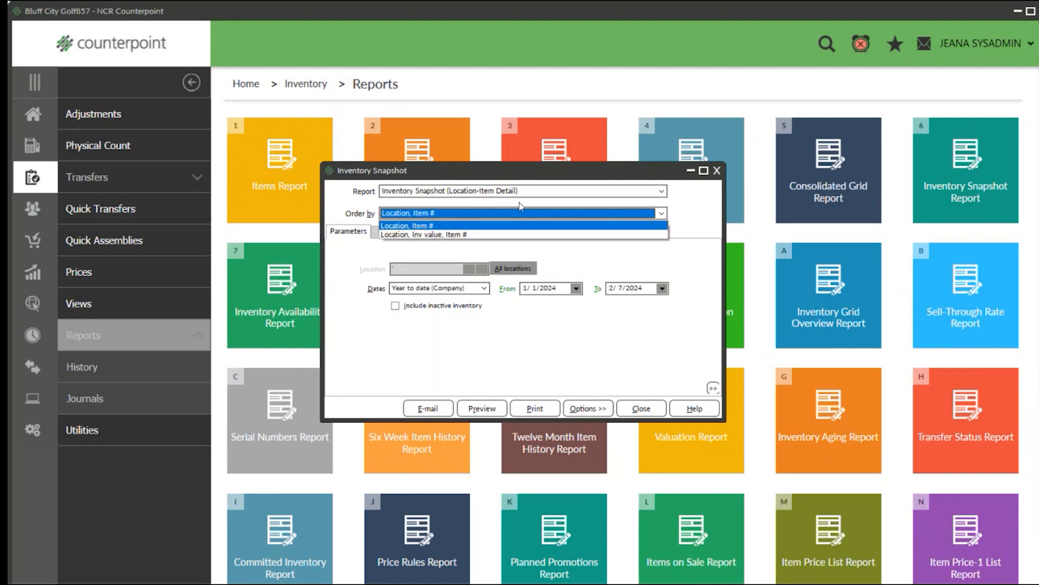
pyautogui.click(407, 227)
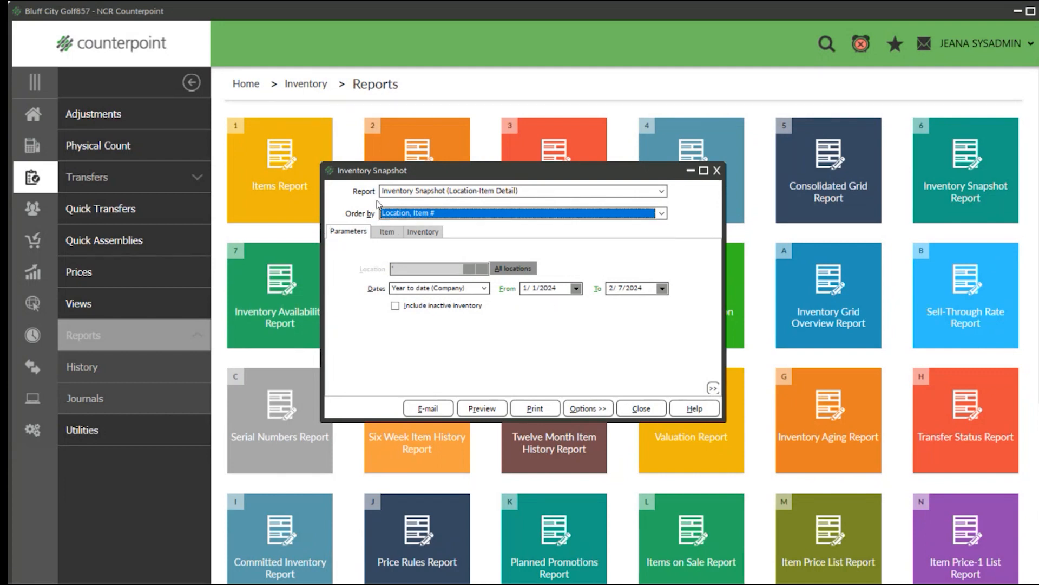
# Look over the item and inventory filters, and preview the Inventory Snapshot report at 150%.
pyautogui.click(387, 231)
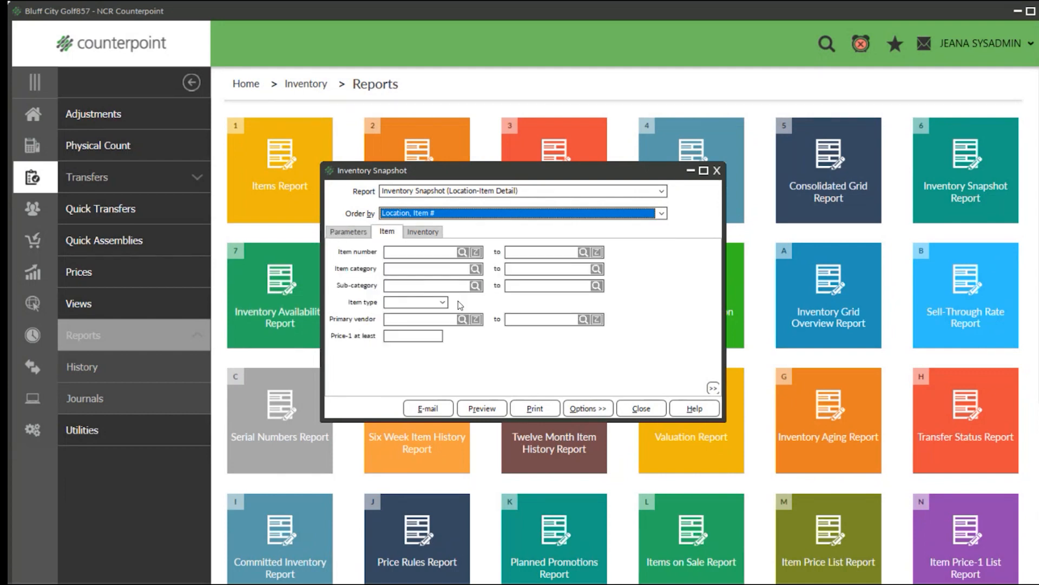
pyautogui.click(423, 232)
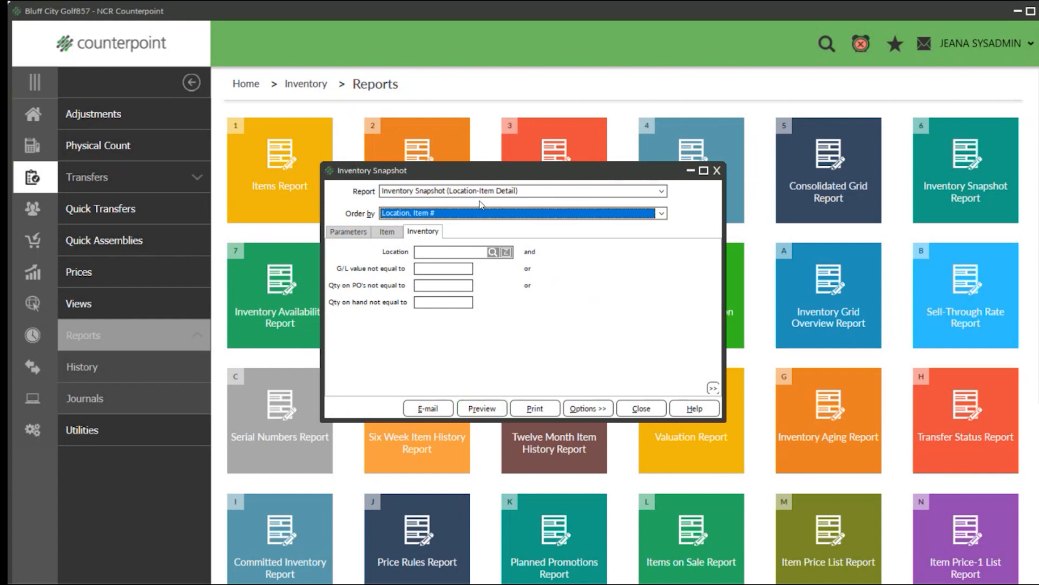
pyautogui.click(486, 415)
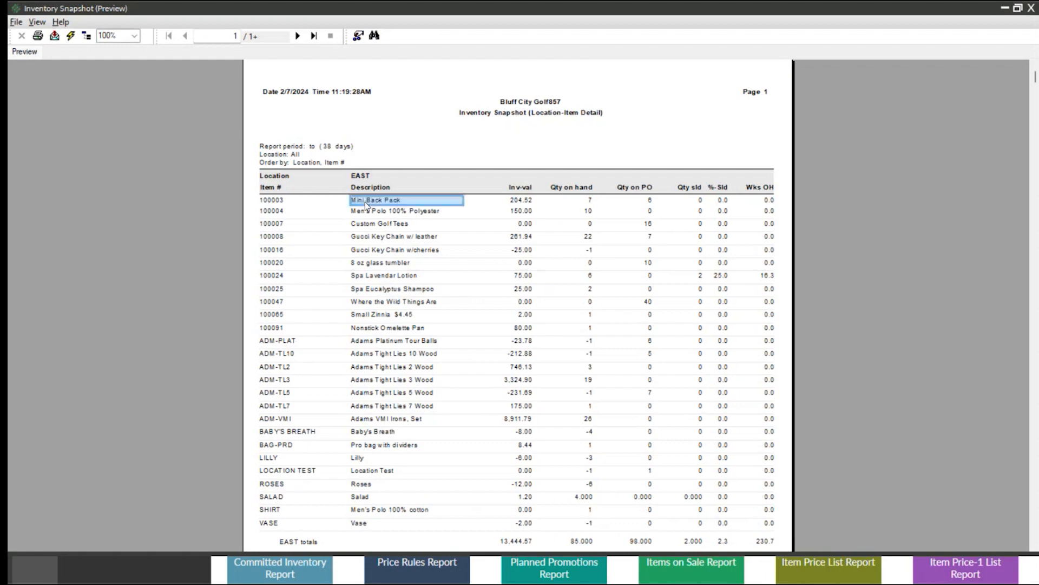
pyautogui.click(134, 35)
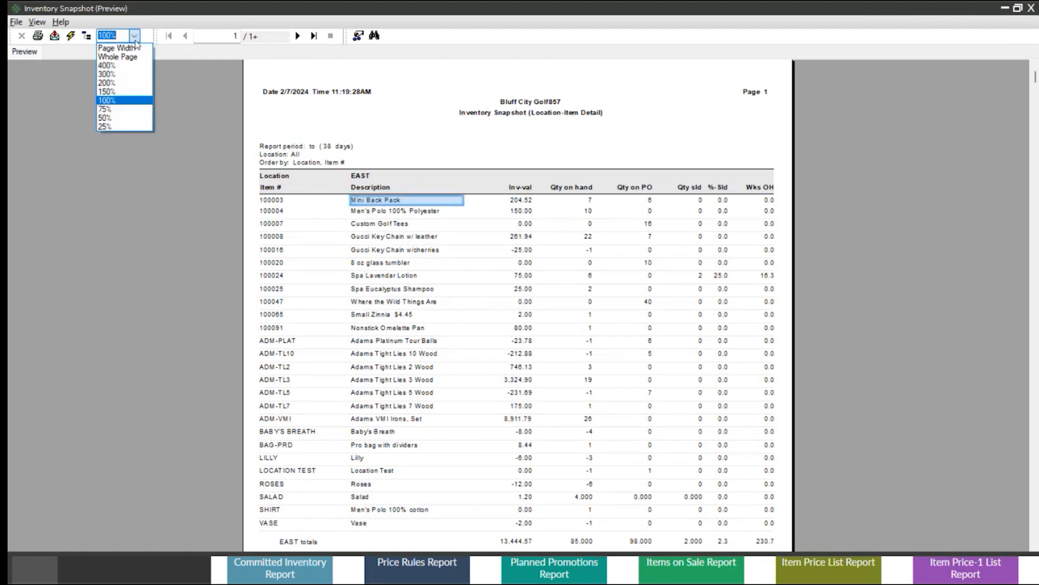
pyautogui.click(128, 92)
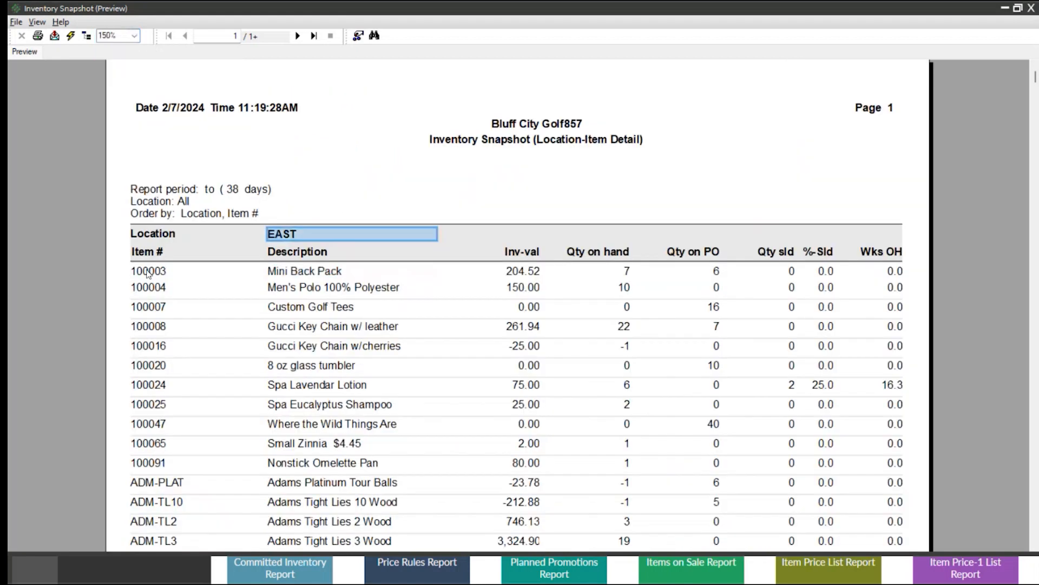
# Examine the Mini Back Pack's inventory value, quantities on hand, on PO and sold, percent sold and weeks on hand.
pyautogui.click(529, 274)
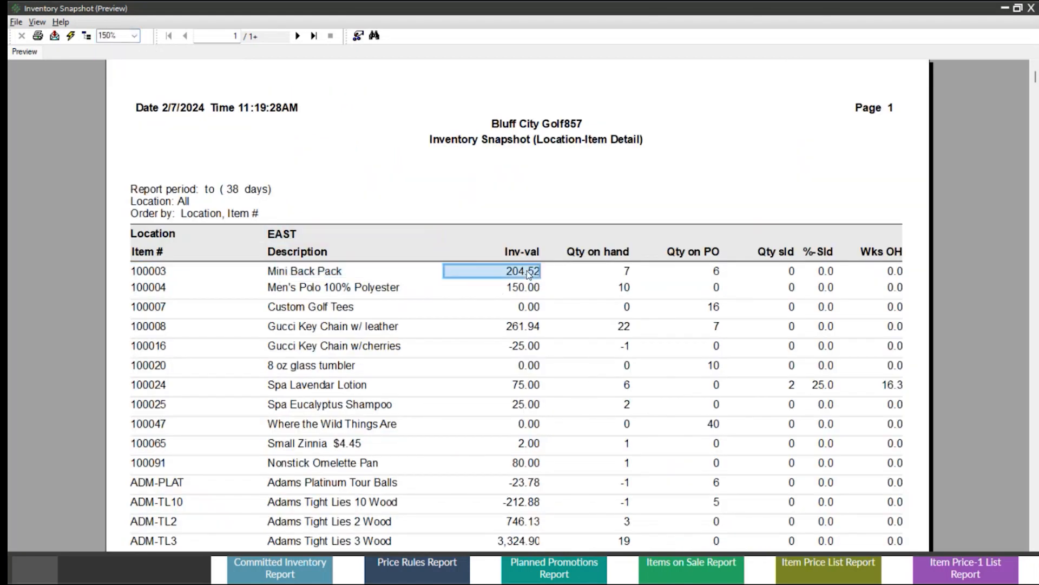
pyautogui.click(629, 272)
pyautogui.click(718, 273)
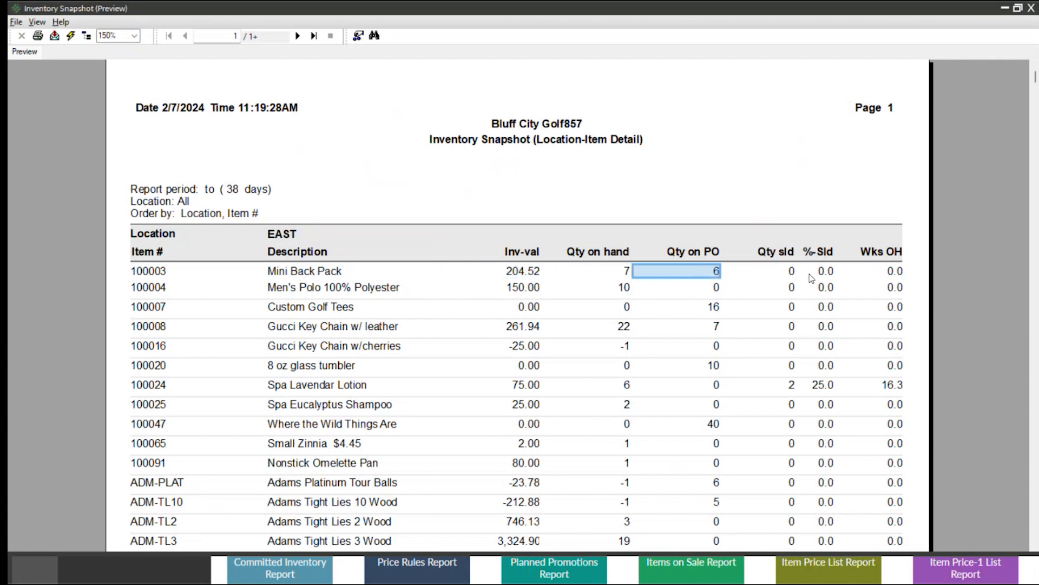
pyautogui.click(794, 273)
pyautogui.click(825, 273)
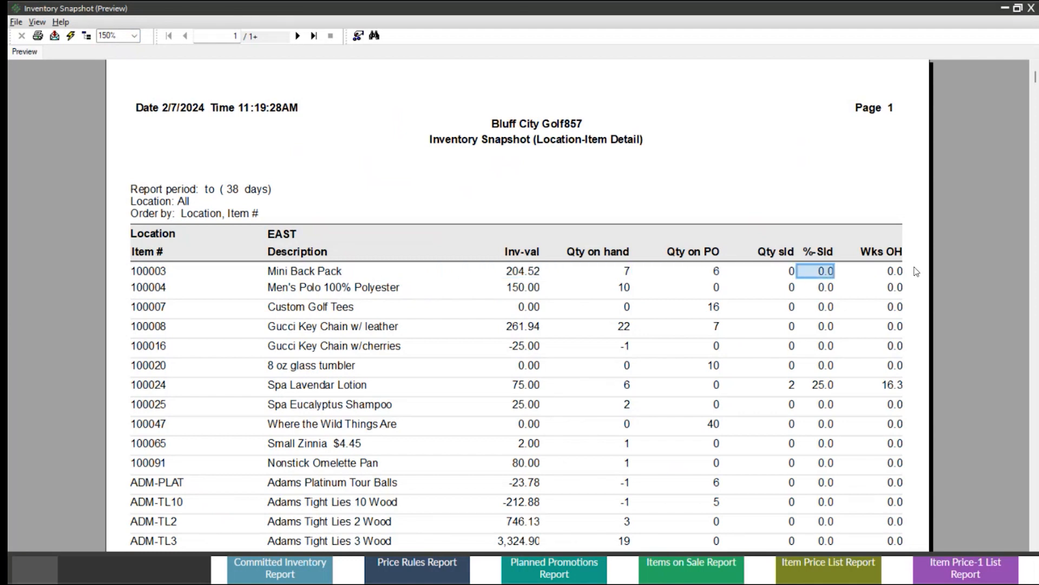
pyautogui.click(900, 271)
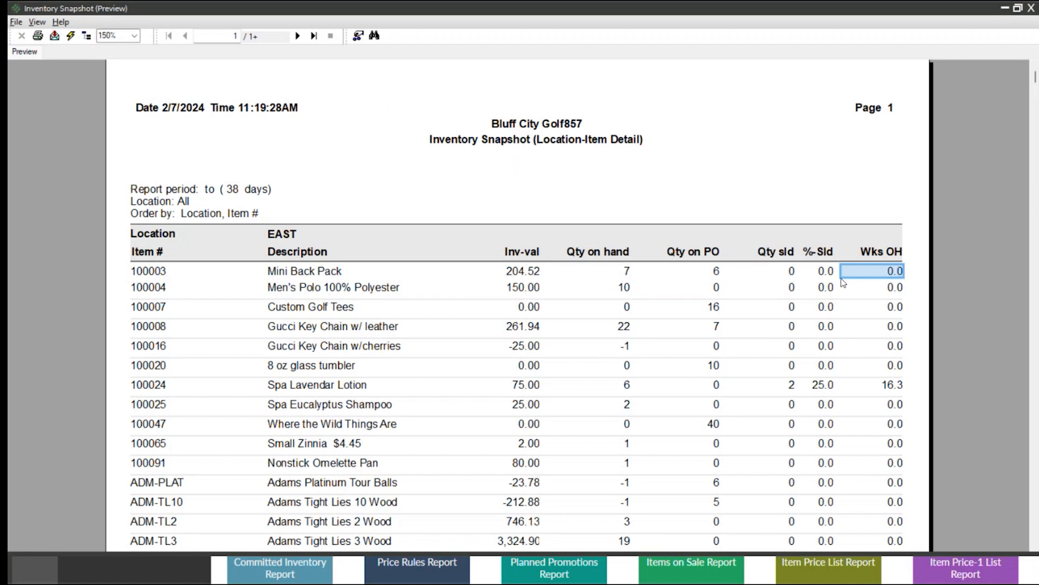
# Examine the Spa Lavendar Lotion's inventory value, quantity on hand, quantity sold, percent sold and weeks on hand at the EAST location.
pyautogui.scroll(-5, 843, 282)
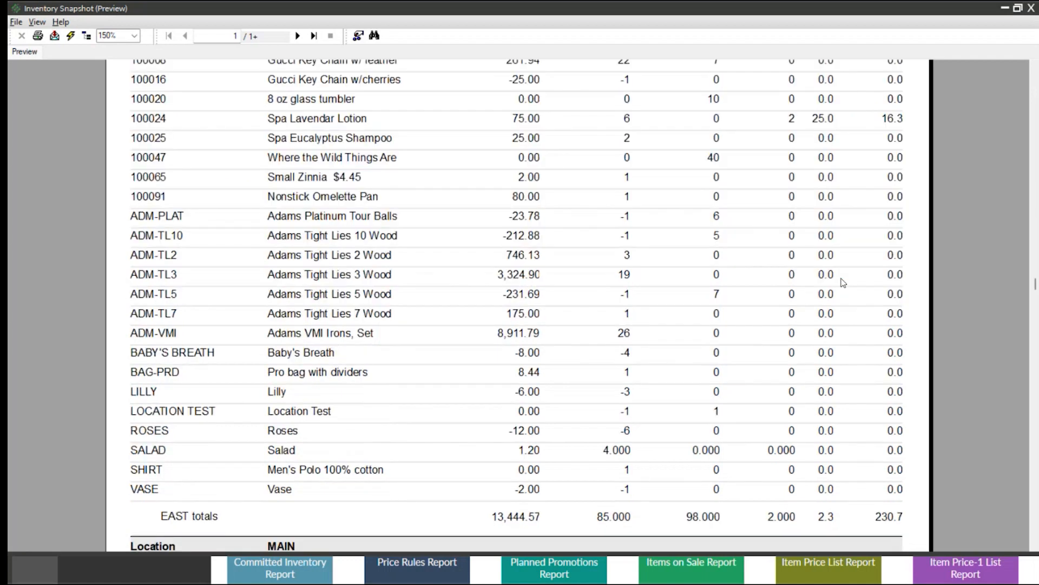
pyautogui.click(820, 118)
pyautogui.click(311, 120)
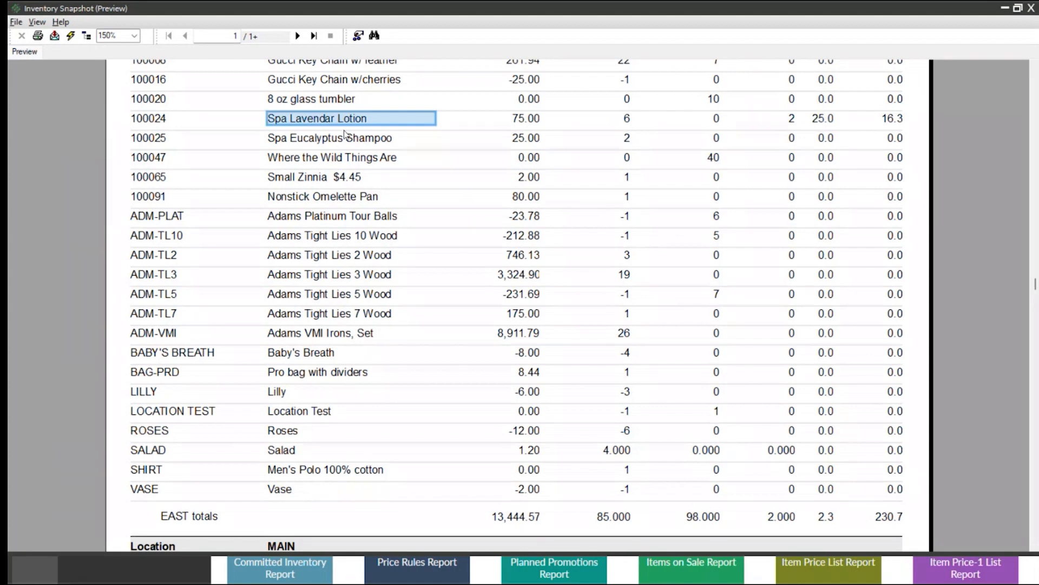
pyautogui.scroll(3, 344, 134)
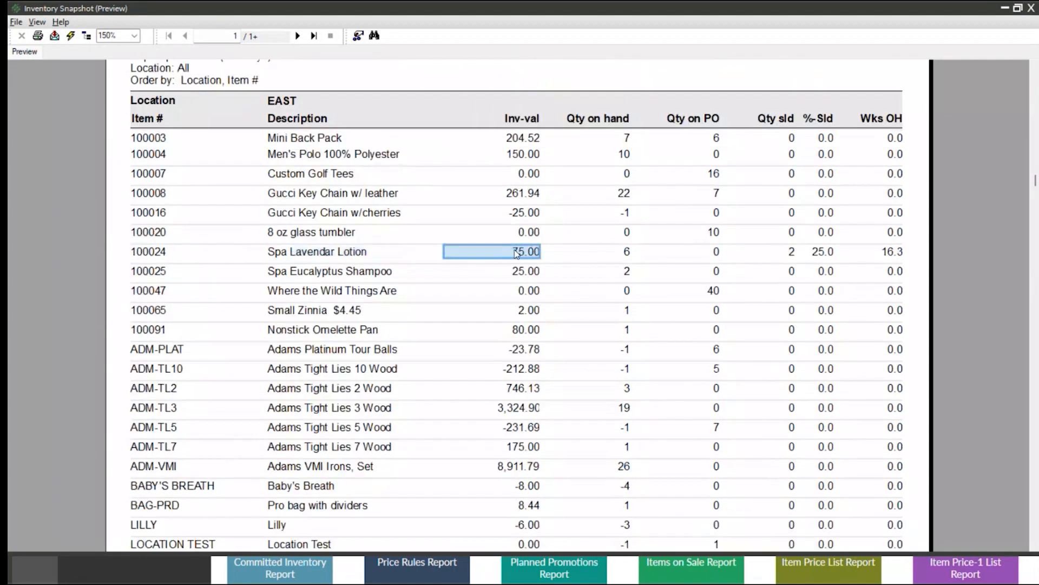
pyautogui.click(627, 254)
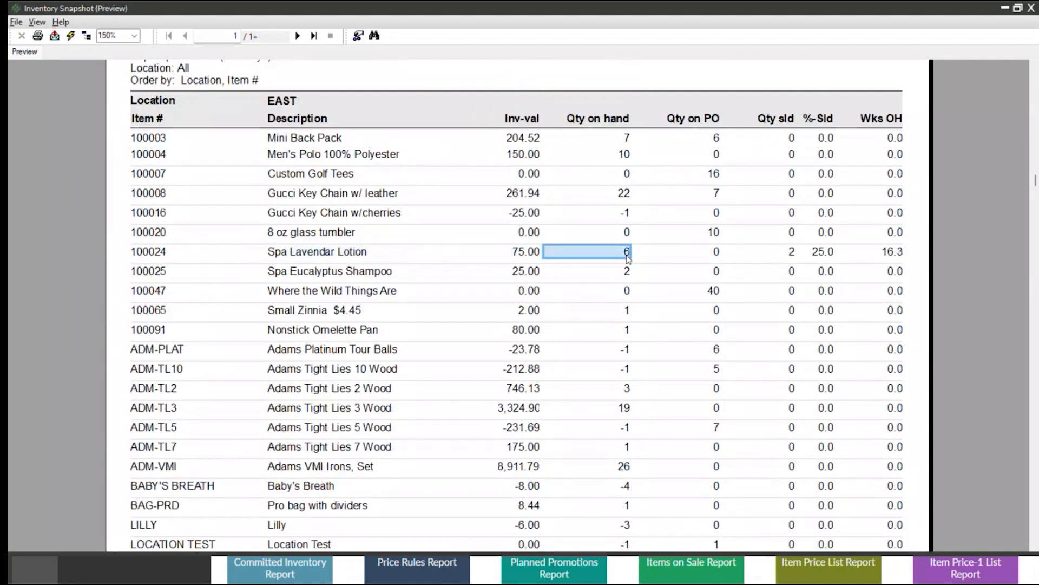
pyautogui.click(793, 253)
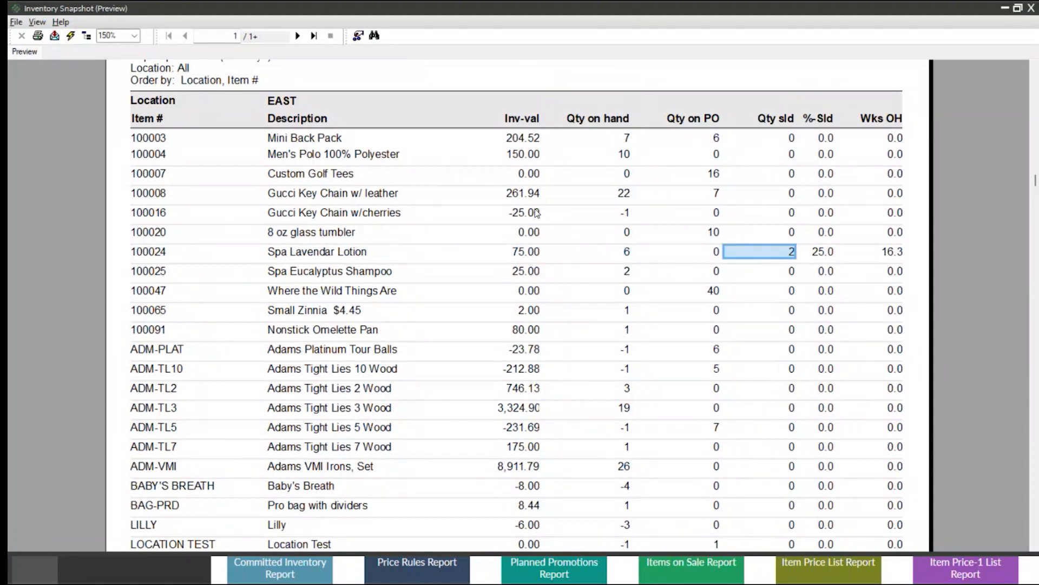
pyautogui.scroll(3, 348, 116)
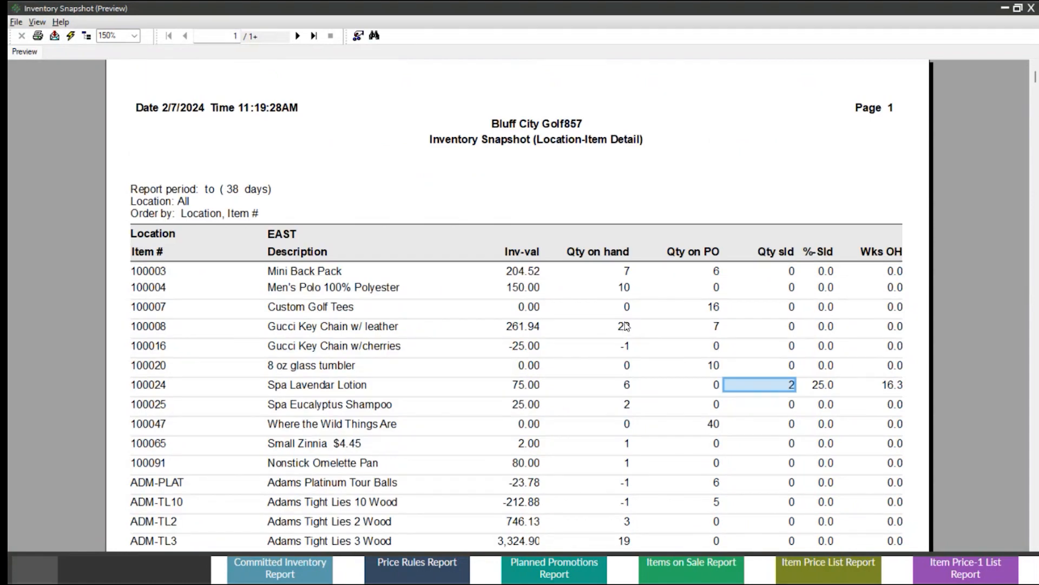
pyautogui.click(895, 386)
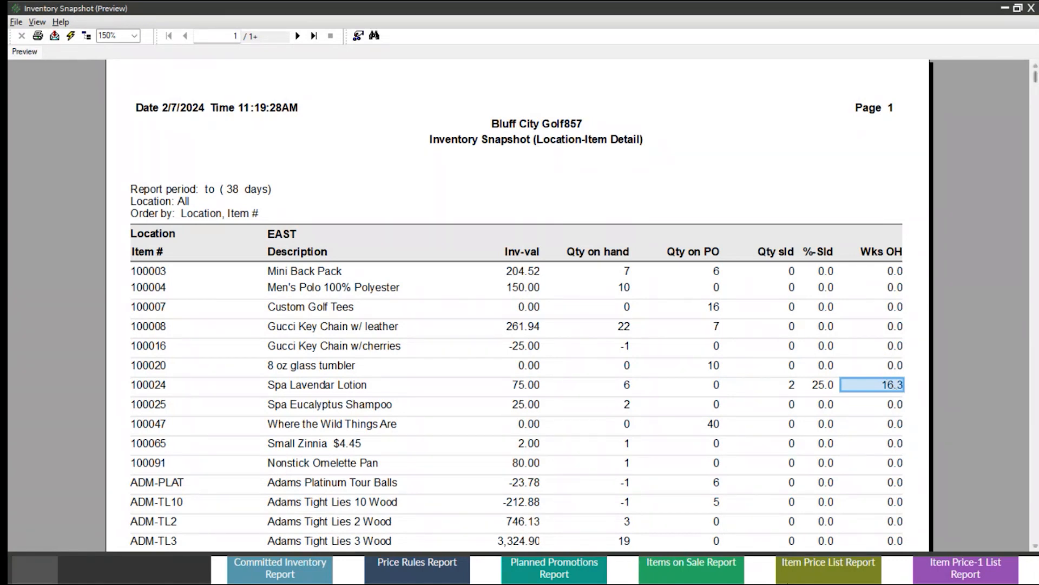
# Switch the Inventory Snapshot report to Item-Location Detail, ordered by Item #, Location, and preview it at 150%.
pyautogui.click(1031, 9)
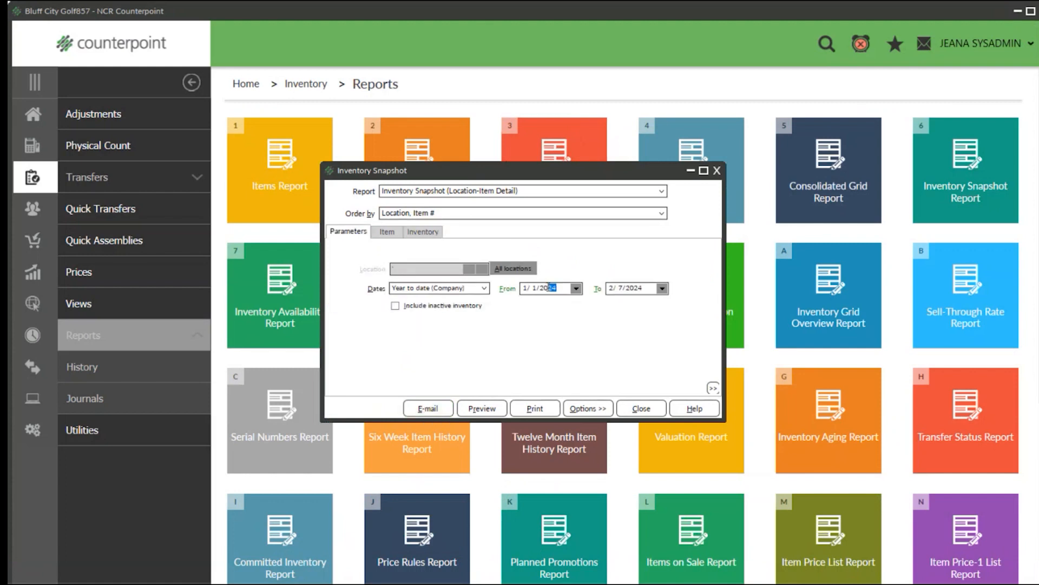
pyautogui.press('Tab')
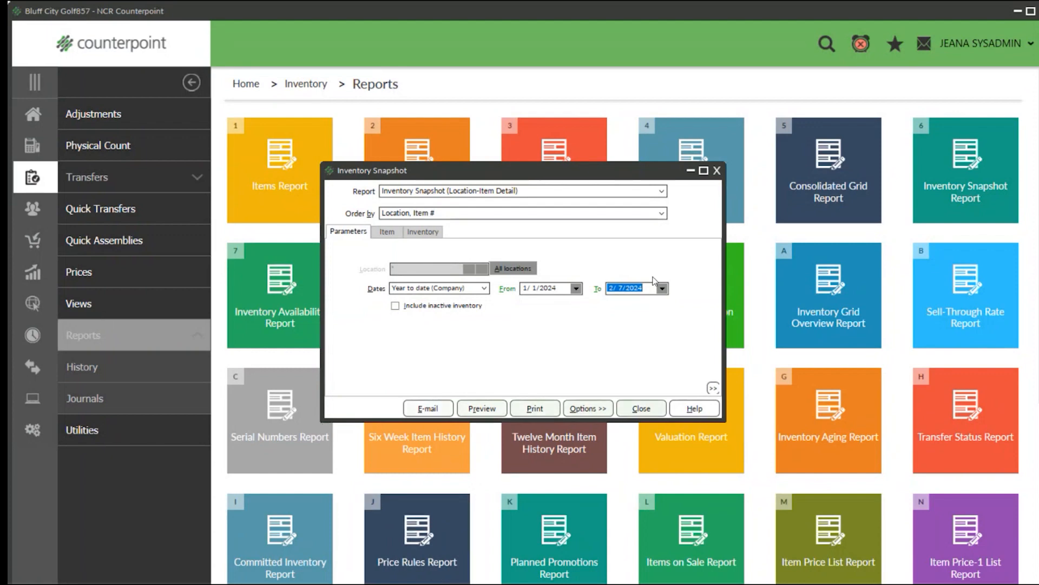
pyautogui.click(625, 188)
pyautogui.click(623, 212)
pyautogui.click(479, 408)
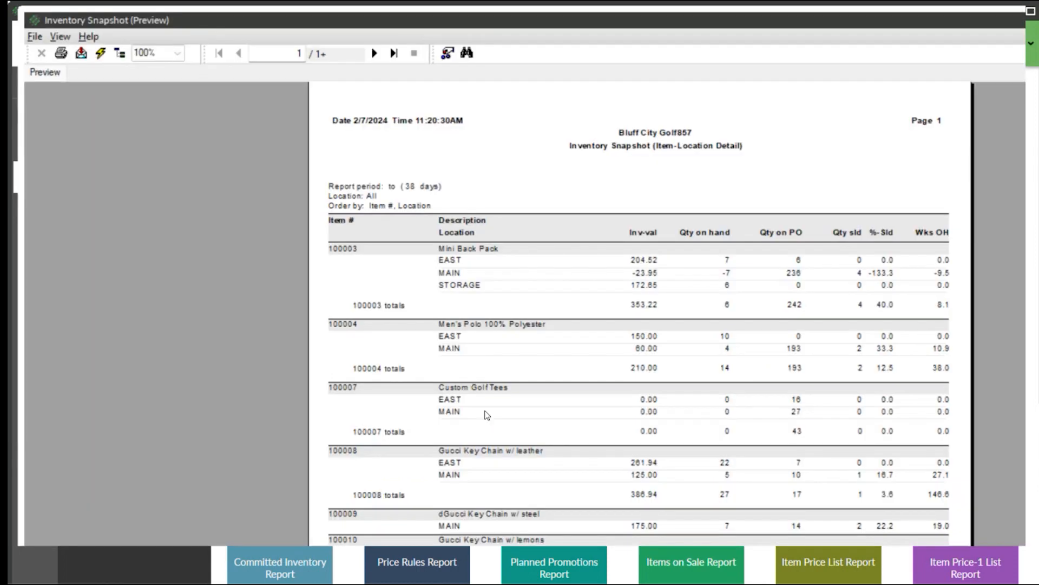
pyautogui.click(177, 52)
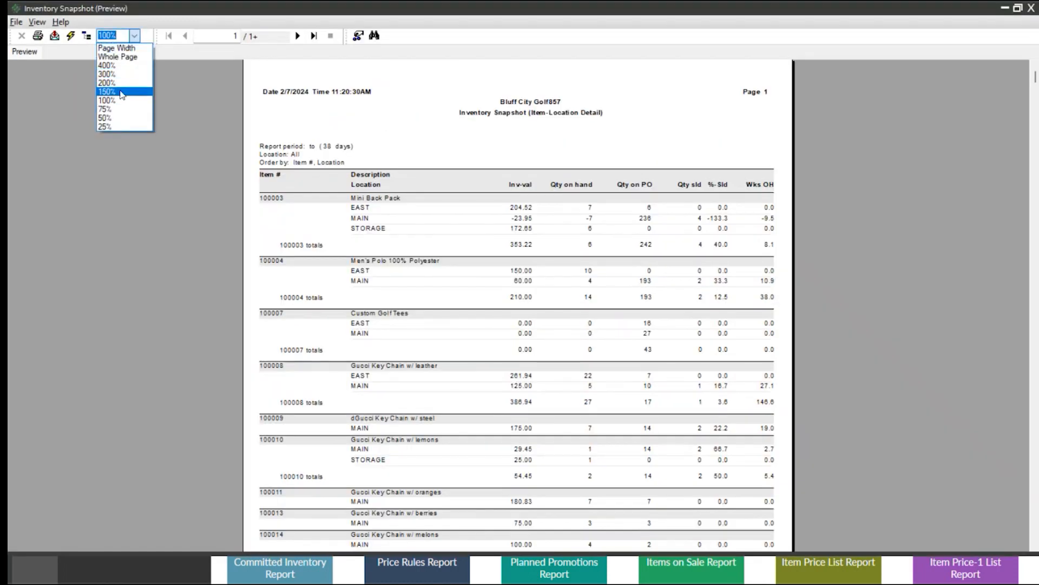
pyautogui.click(121, 92)
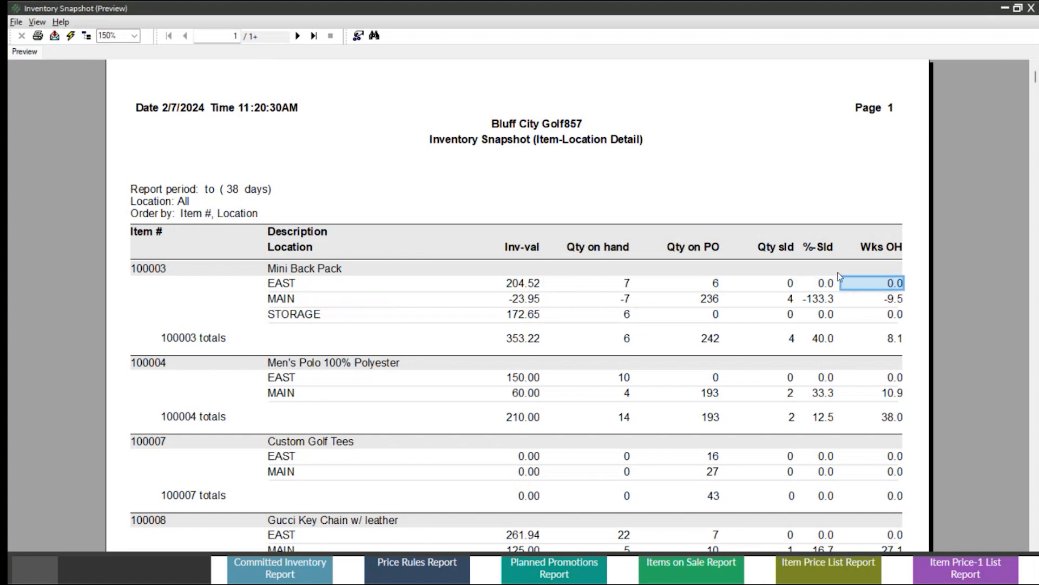
# Close the Inventory Snapshot report and open the Inventory Availability report with the location set to EAST.
pyautogui.click(1031, 8)
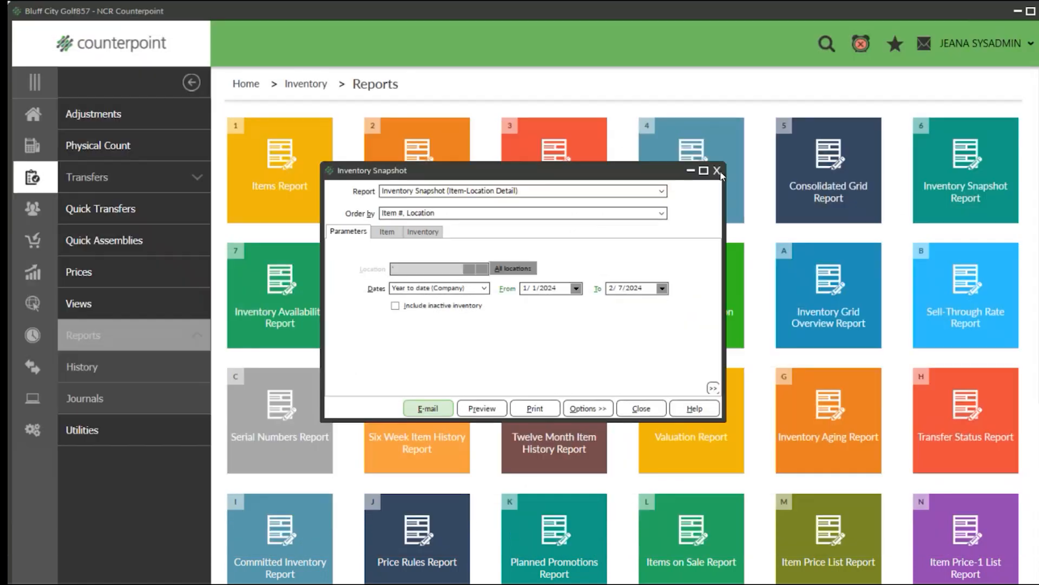
pyautogui.click(717, 171)
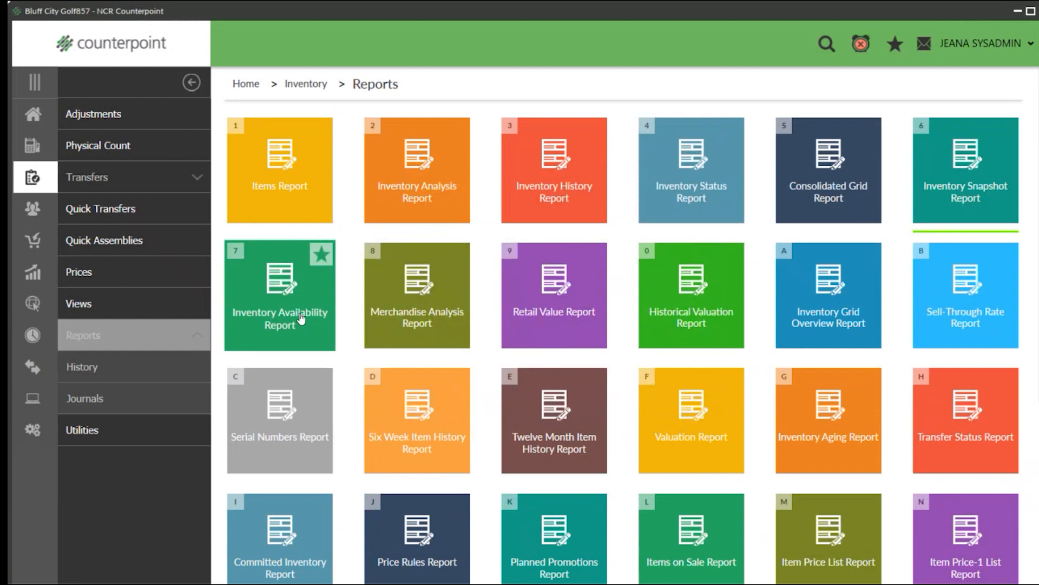
pyautogui.click(302, 318)
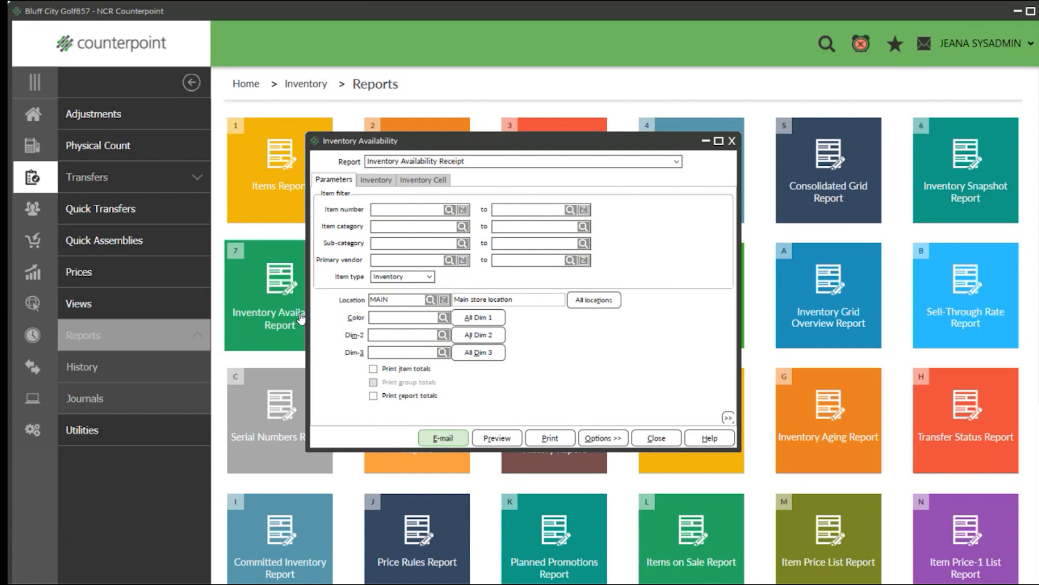
pyautogui.moveTo(395, 301); pyautogui.dragTo(298, 295)
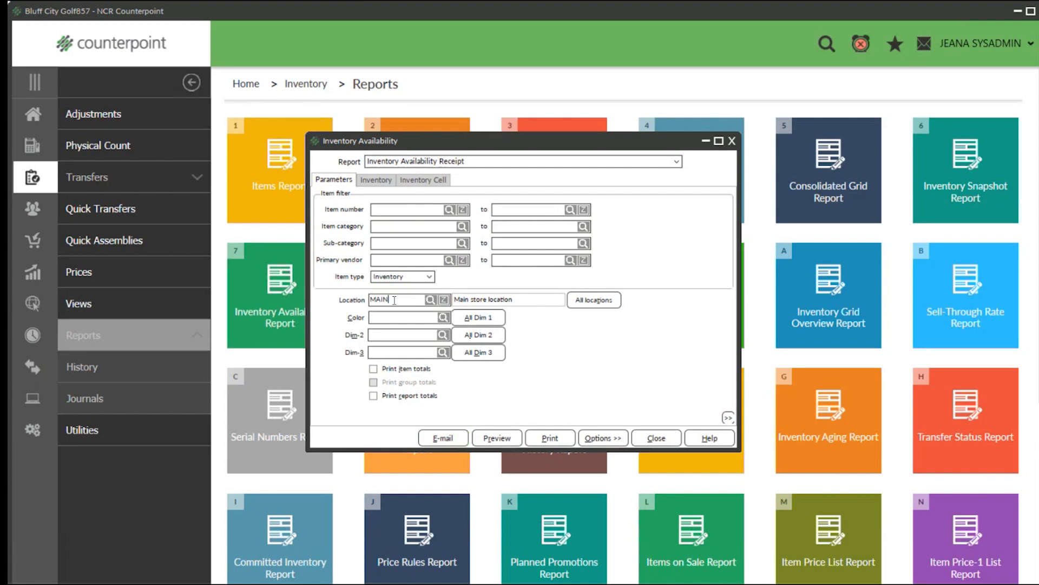
pyautogui.write('EAST')
# Choose the Availability Report format and preview it at 150%.
pyautogui.click(400, 162)
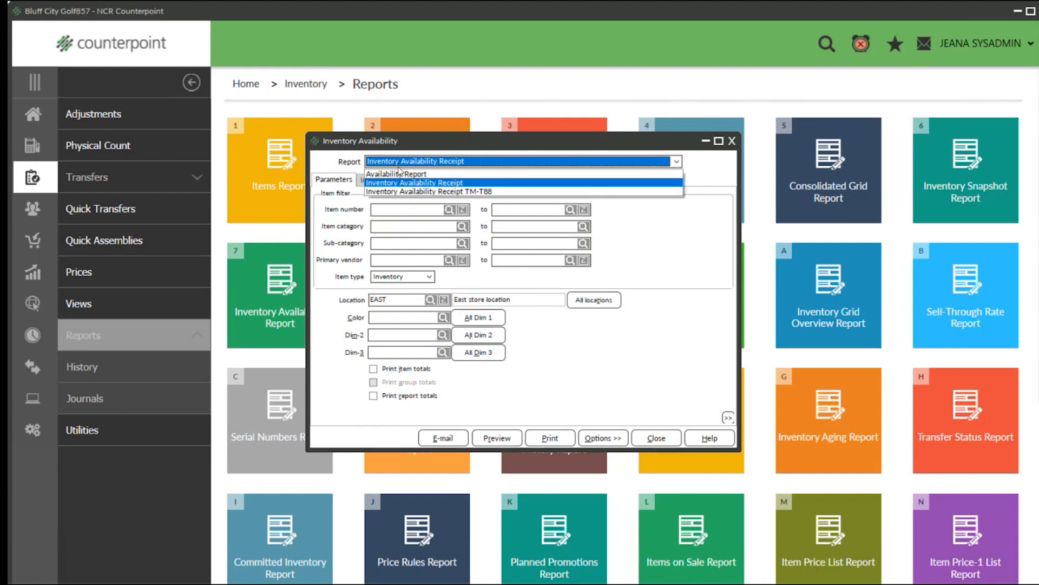
pyautogui.click(400, 173)
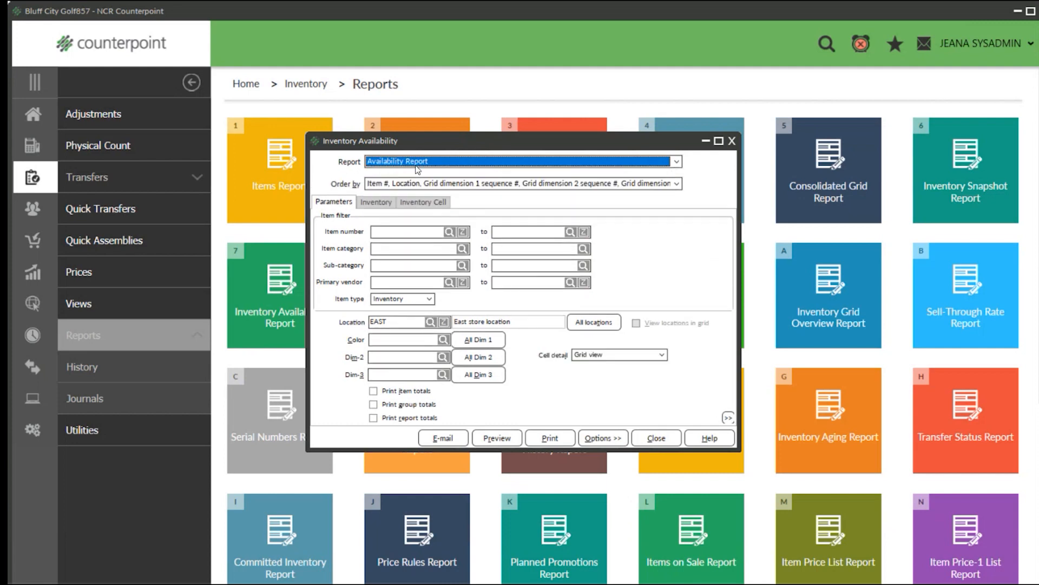
pyautogui.click(497, 439)
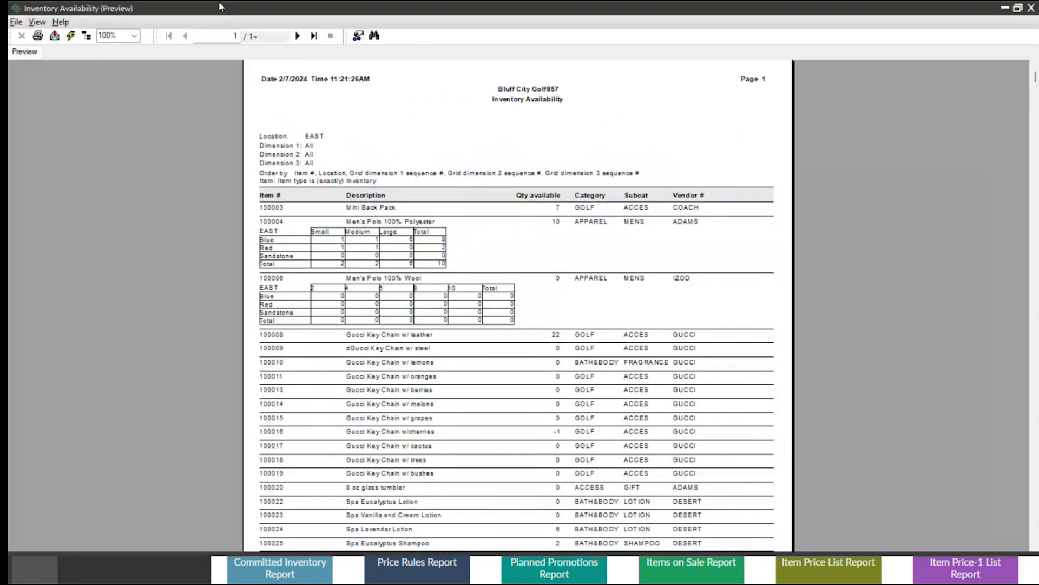
pyautogui.click(133, 36)
pyautogui.click(108, 88)
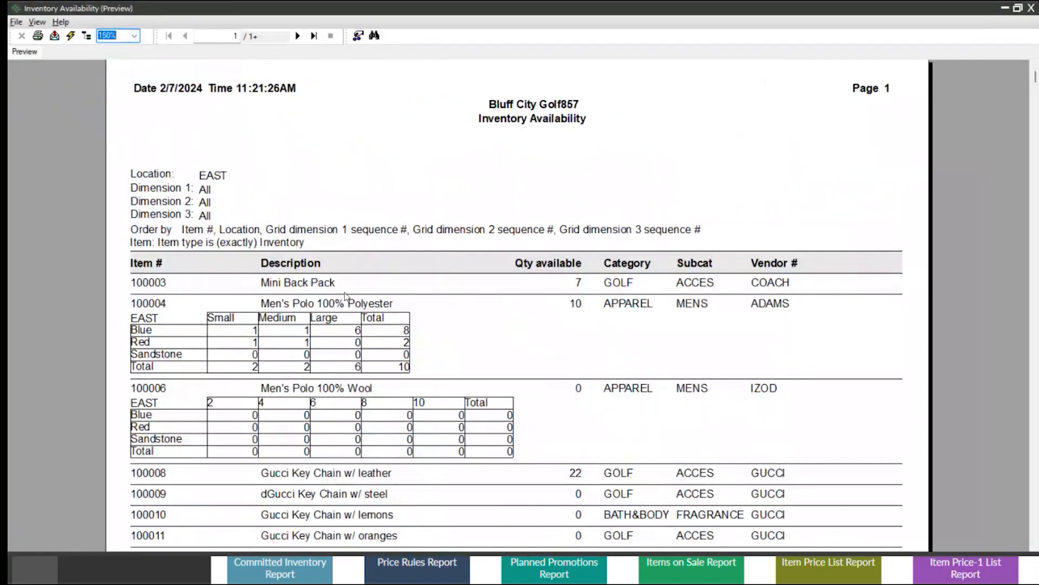
# Examine the Mini Back Pack's available quantity, category, subcategory and vendor, and the size and color grids of the polyester and wool Men's Polos.
pyautogui.click(578, 283)
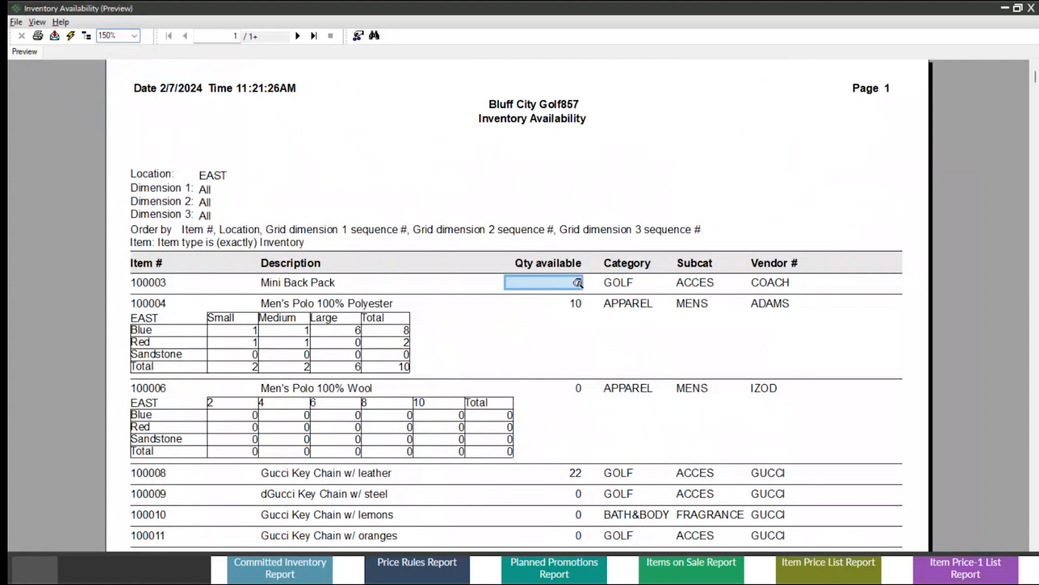
pyautogui.click(618, 282)
pyautogui.click(695, 282)
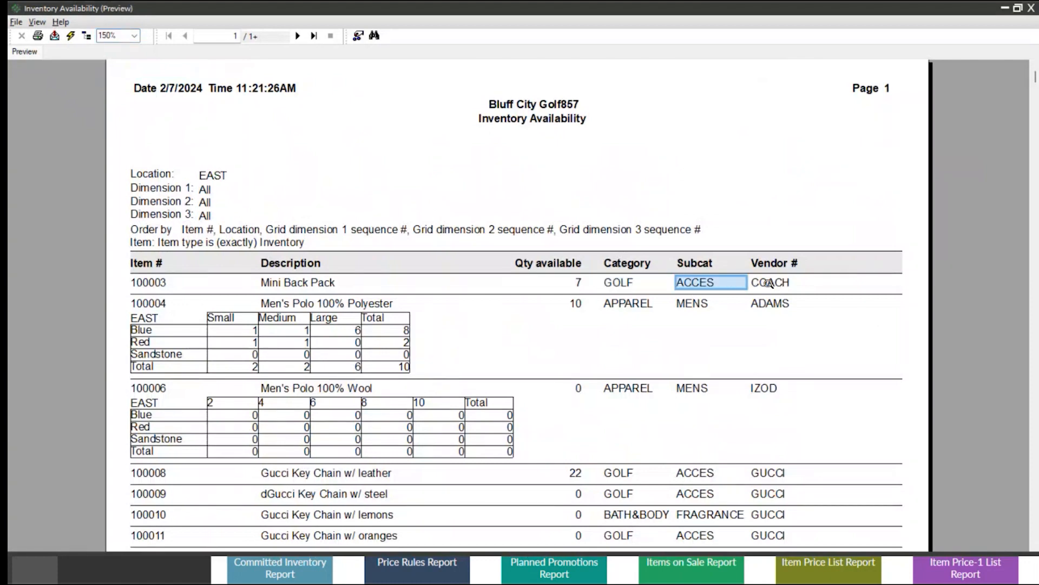
pyautogui.click(766, 283)
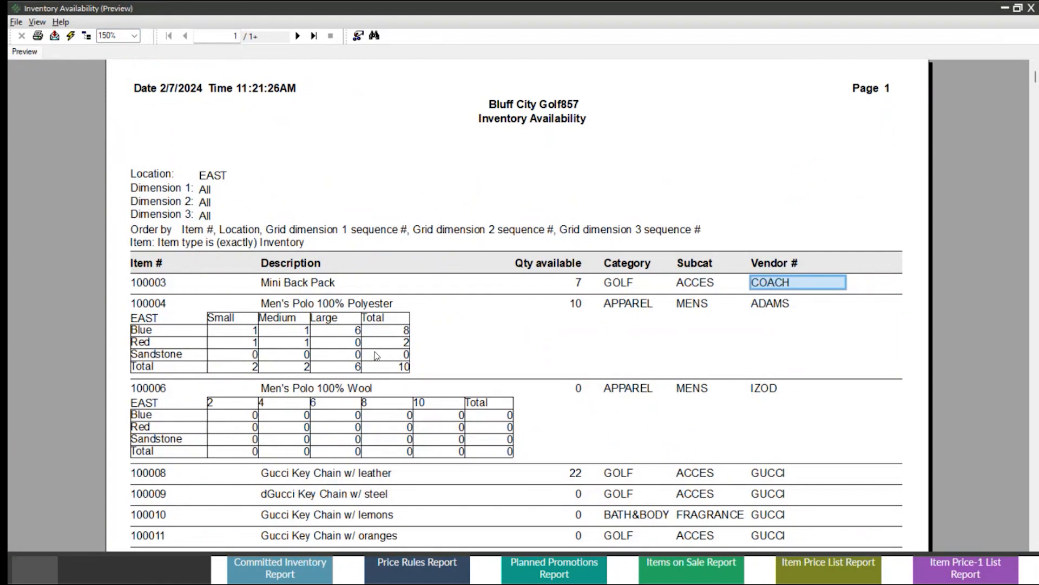
pyautogui.scroll(-2, 377, 355)
pyautogui.click(232, 210)
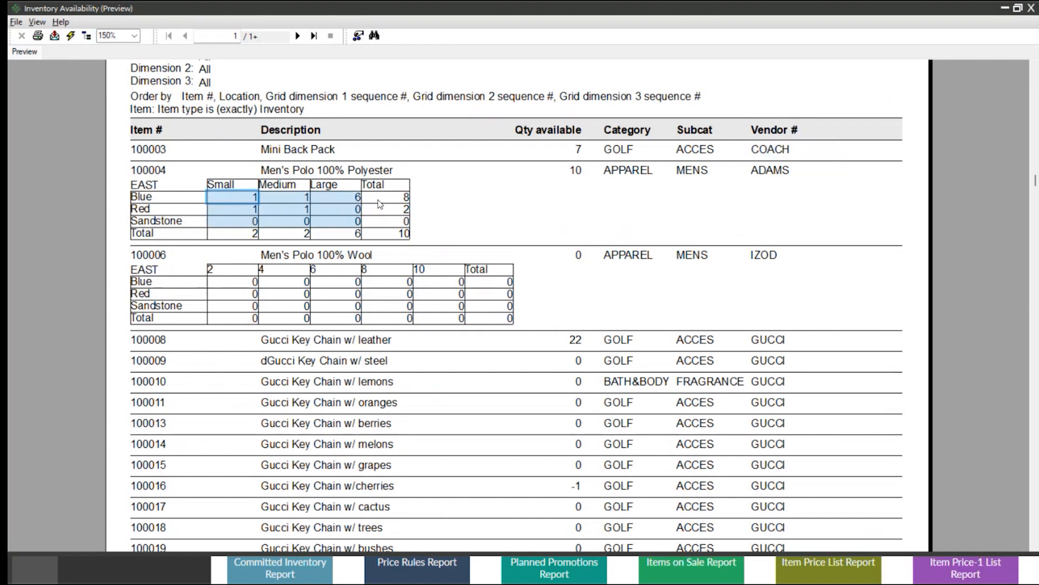
pyautogui.click(246, 268)
pyautogui.click(223, 311)
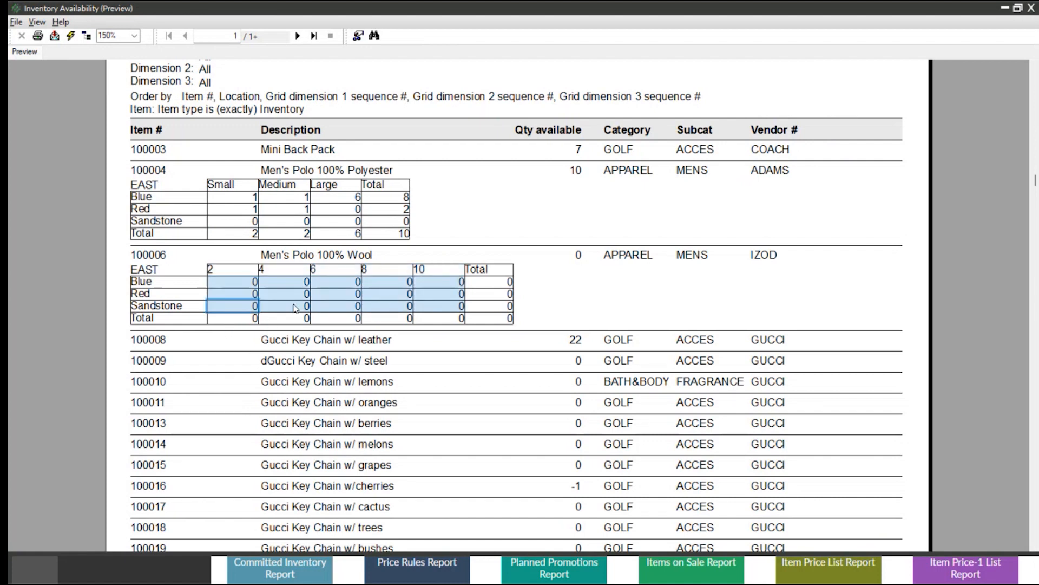
pyautogui.scroll(3, 296, 309)
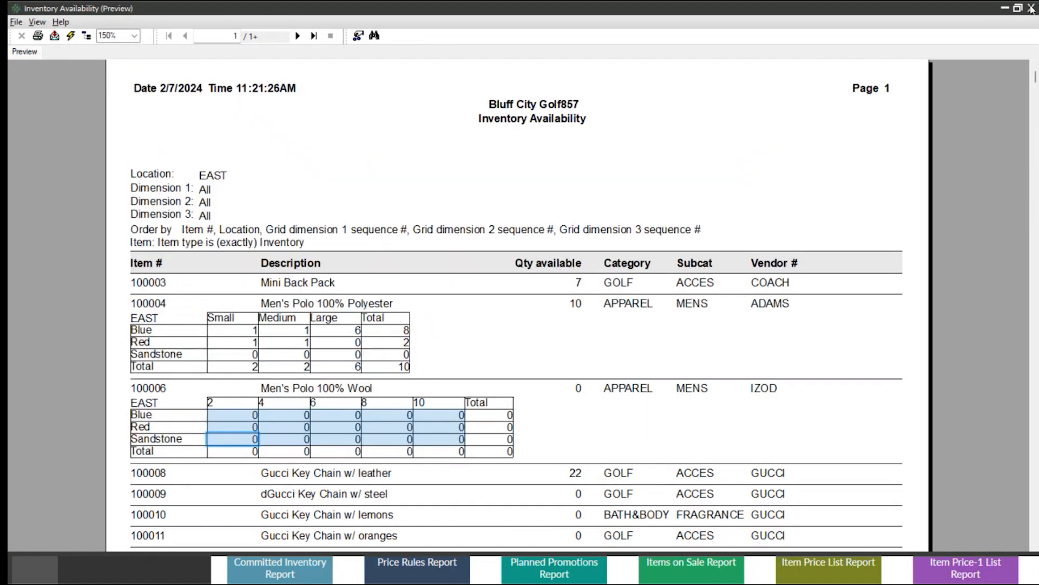
# Close the preview, choose the Inventory Availability Receipt format, and filter the item category from COOKWARE to COOKWARE.
pyautogui.click(1032, 9)
pyautogui.click(674, 162)
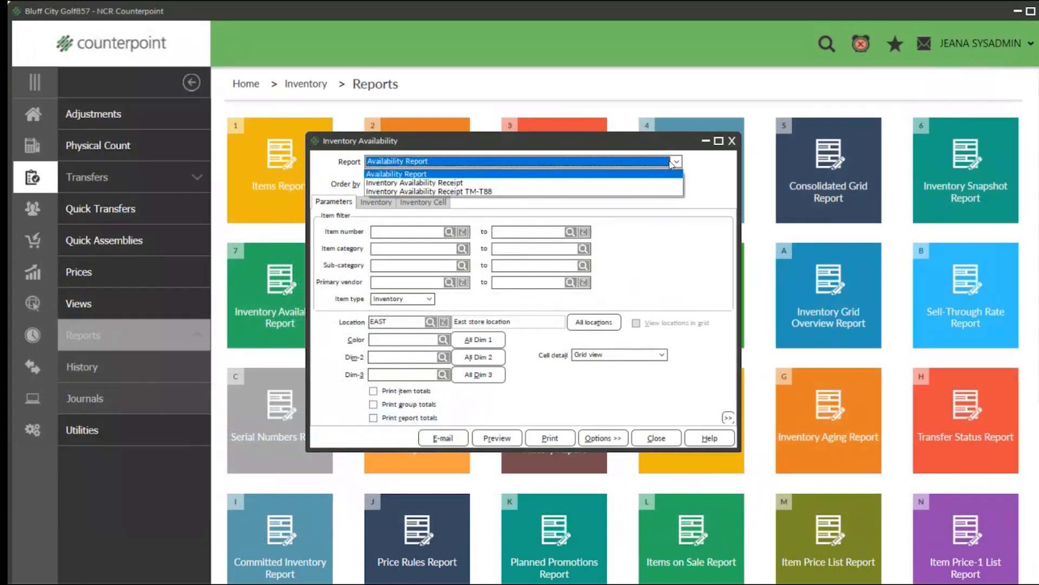
pyautogui.click(417, 184)
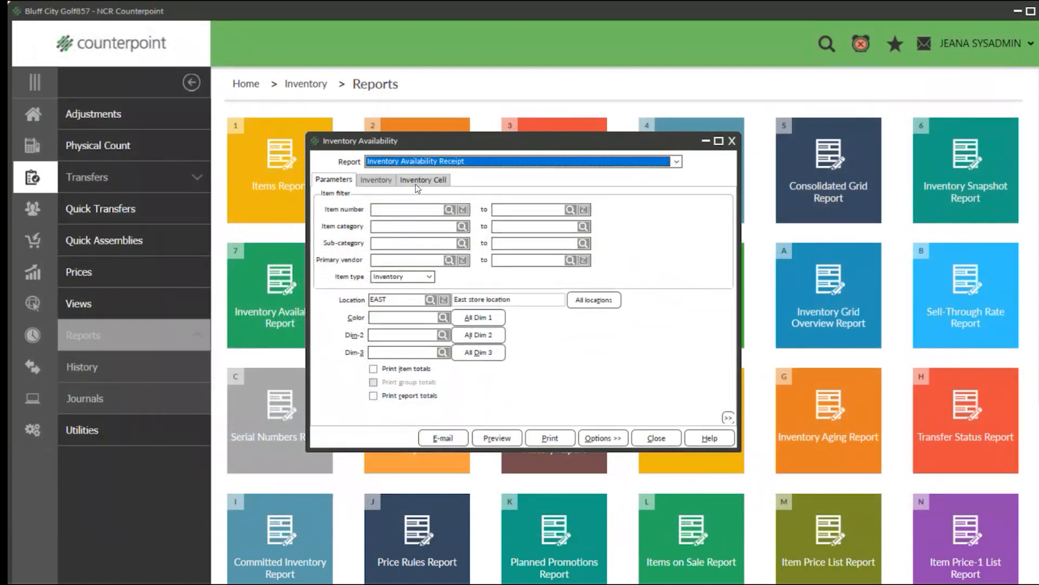
pyautogui.click(463, 227)
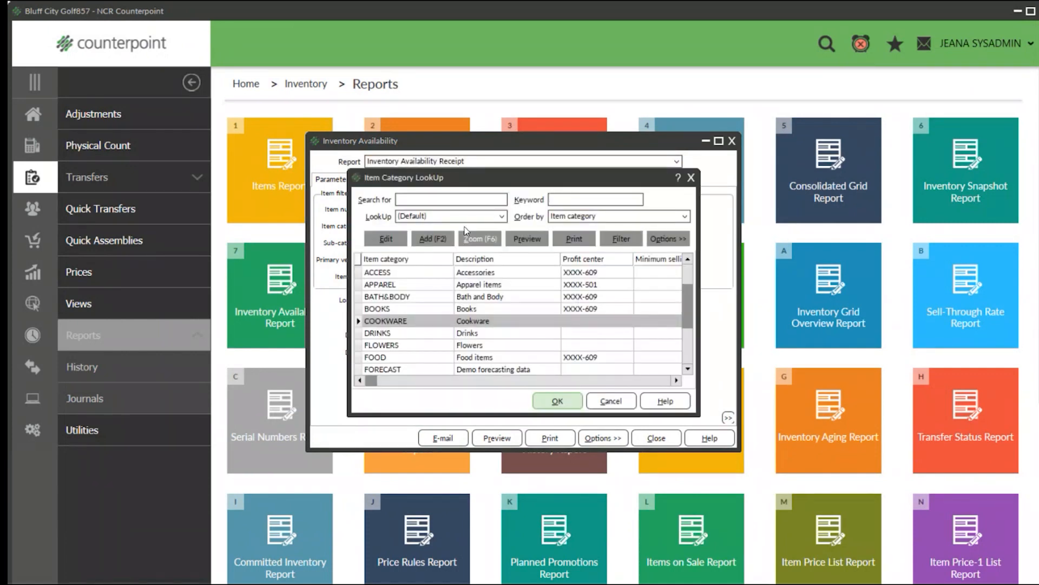
pyautogui.click(568, 403)
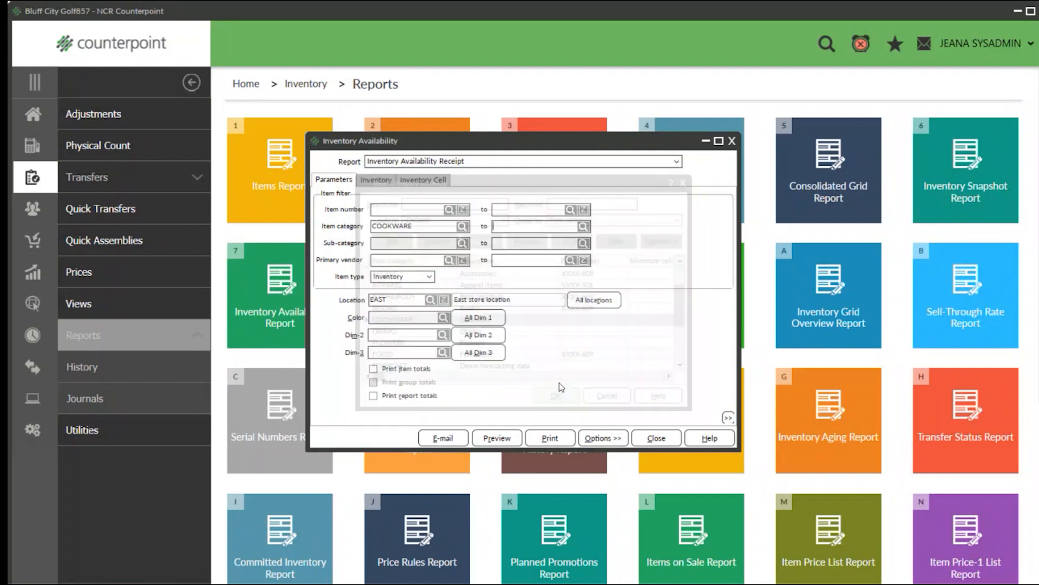
pyautogui.click(583, 227)
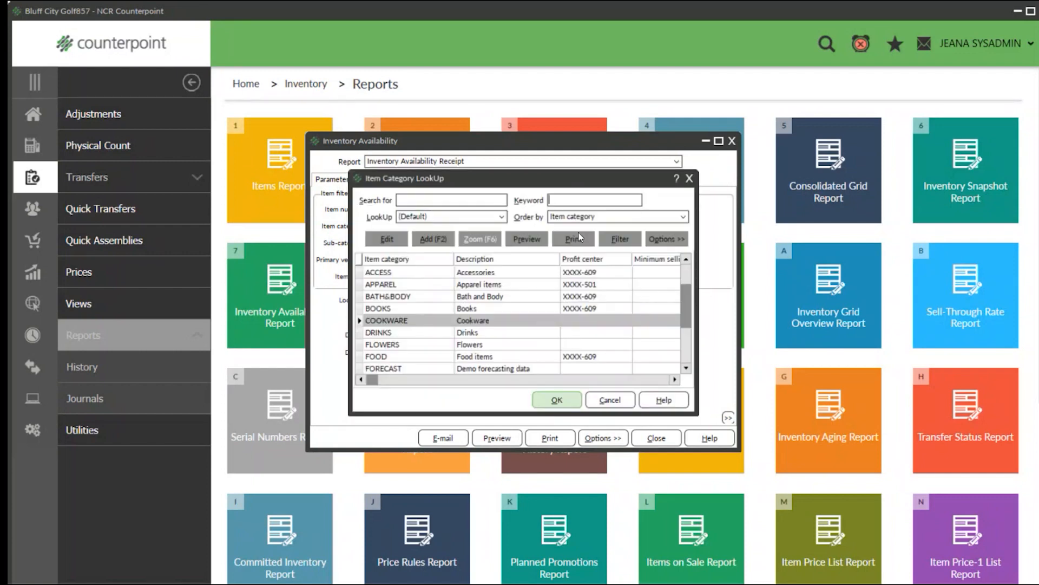
pyautogui.click(557, 400)
# Preview the Inventory Availability Receipt for cookware items, look through it, and close the report.
pyautogui.click(506, 435)
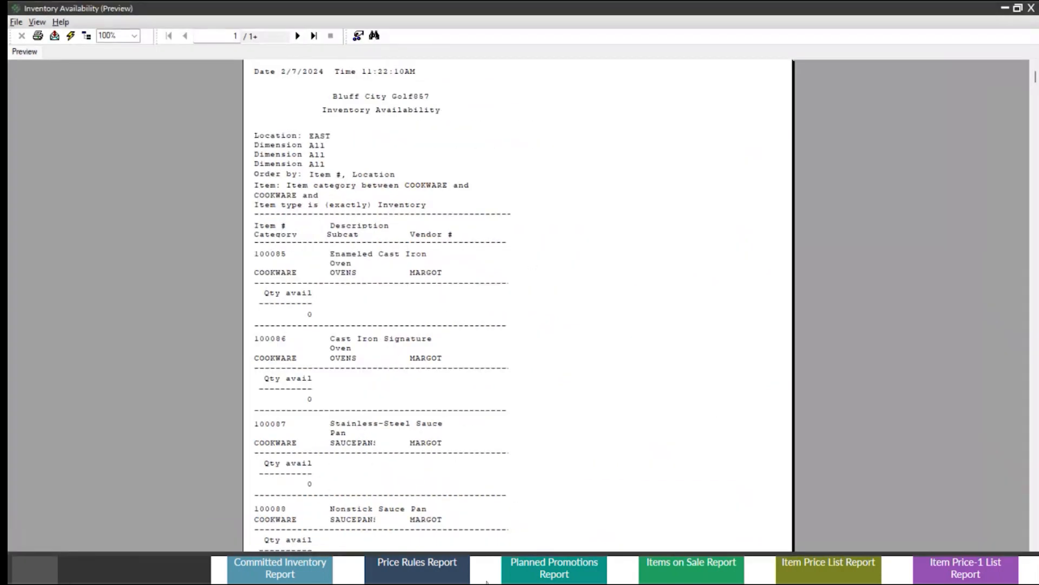
pyautogui.scroll(-2, 481, 449)
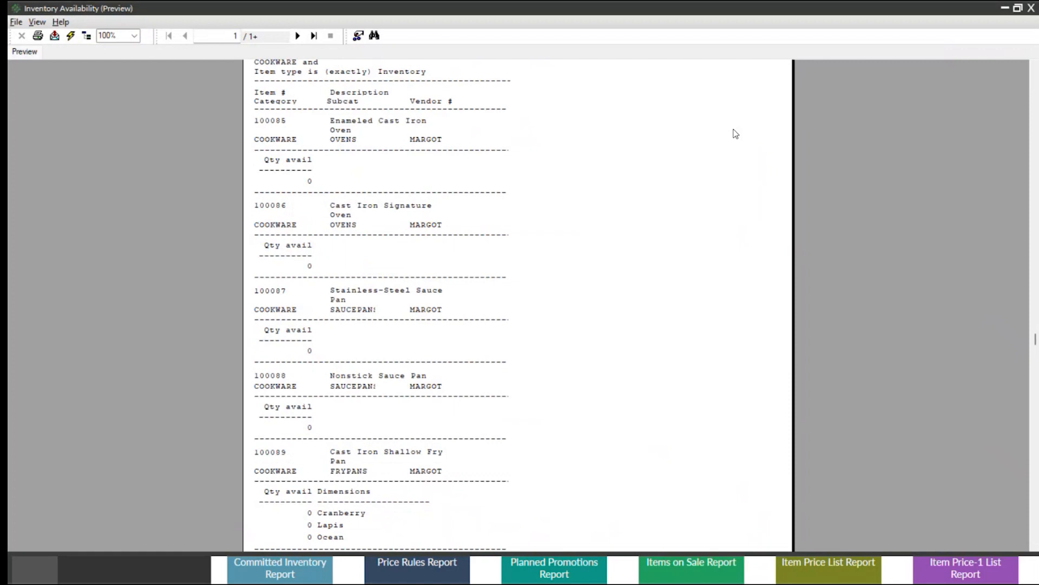
pyautogui.click(1030, 8)
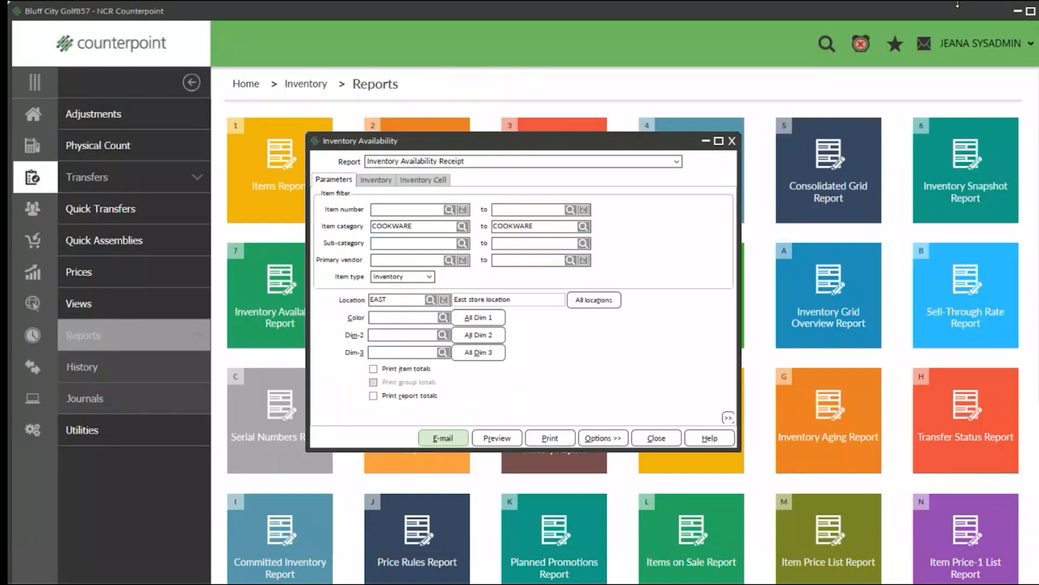
pyautogui.click(676, 161)
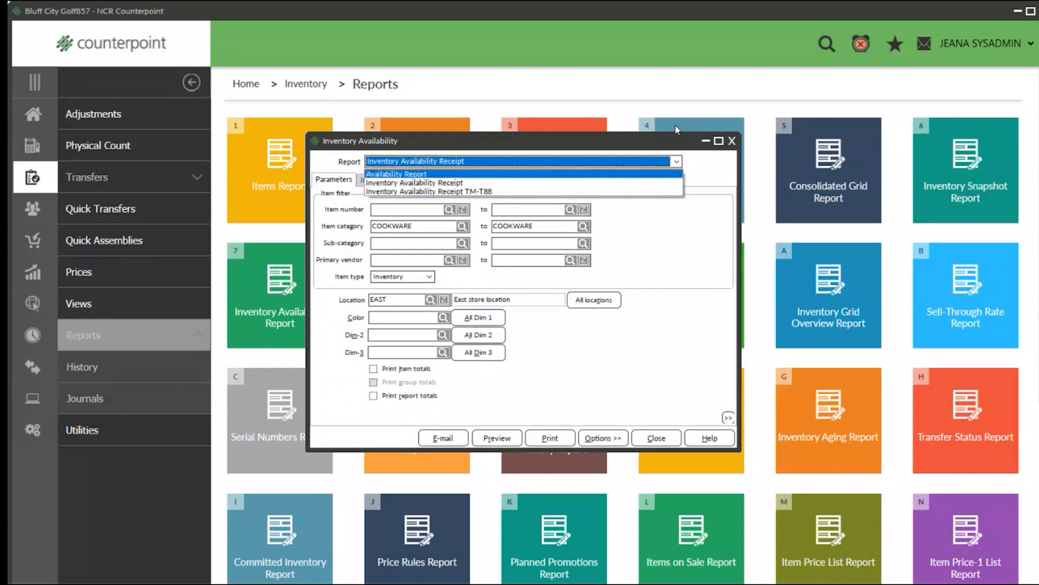
pyautogui.click(728, 148)
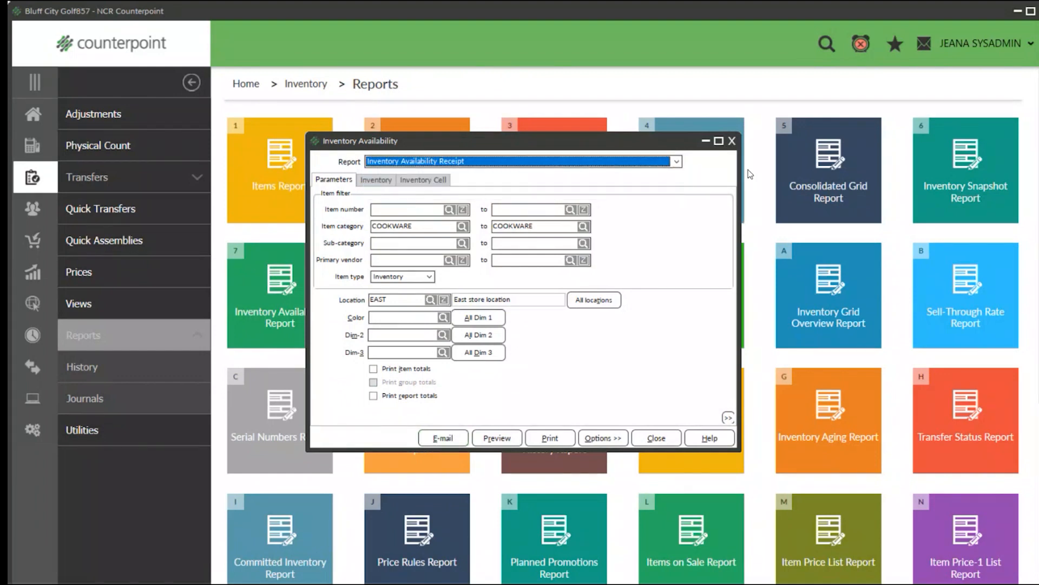
pyautogui.click(732, 141)
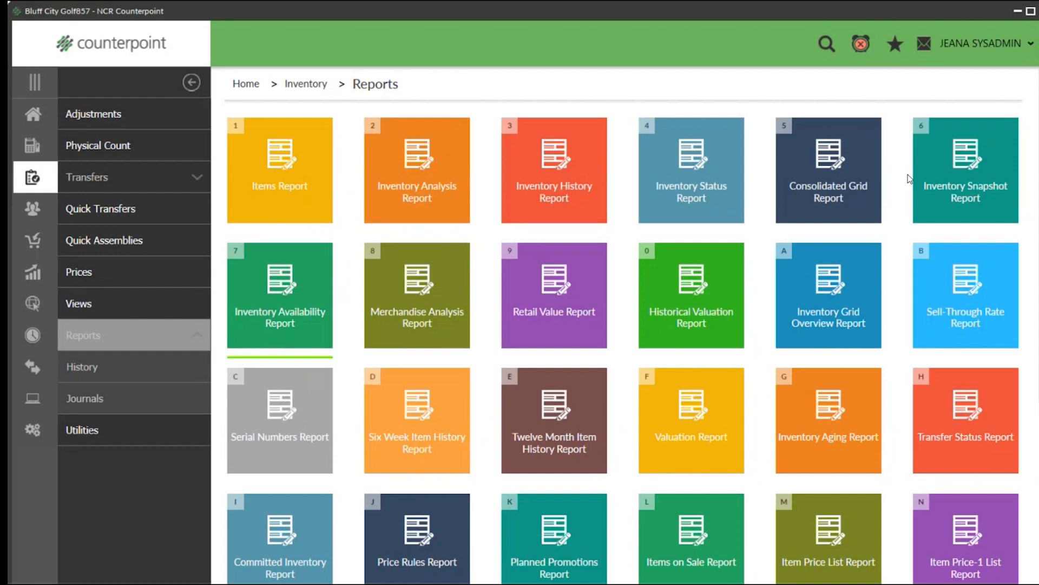
pyautogui.click(450, 175)
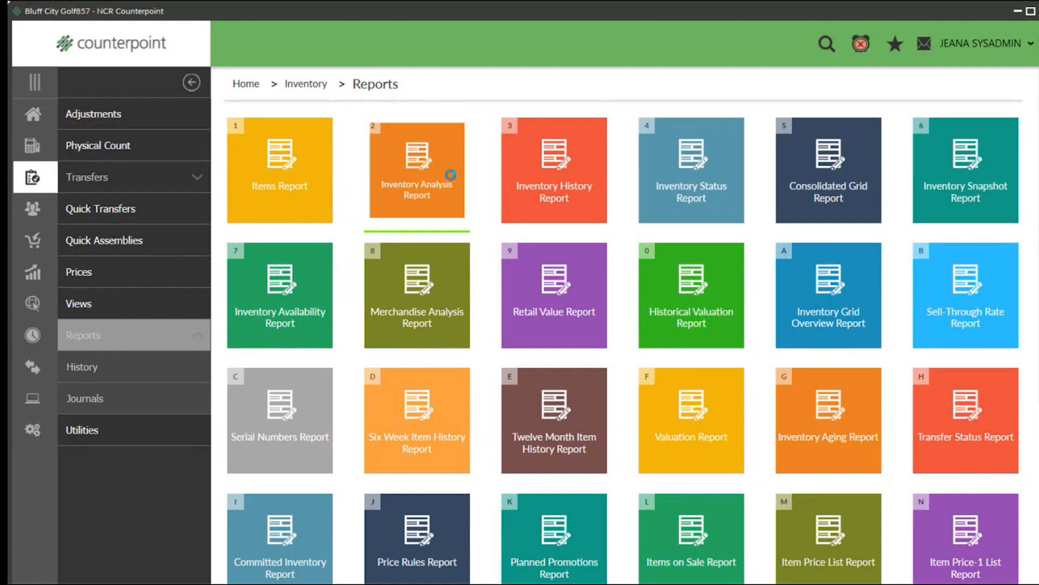
pyautogui.click(479, 192)
pyautogui.click(479, 191)
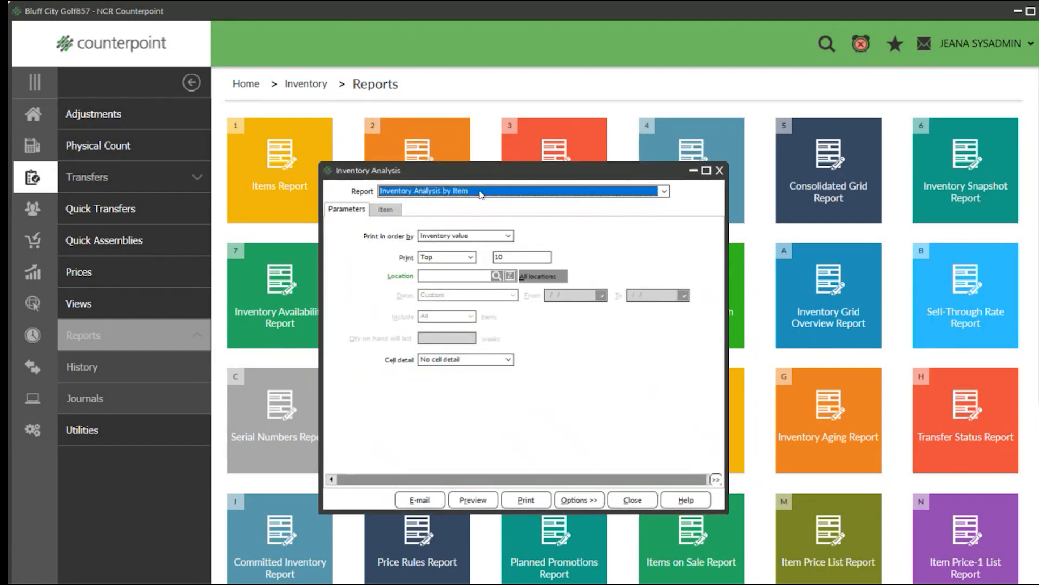
pyautogui.click(719, 171)
# Open the Merchandise Analysis report and set it to analyze by Item.
pyautogui.click(416, 286)
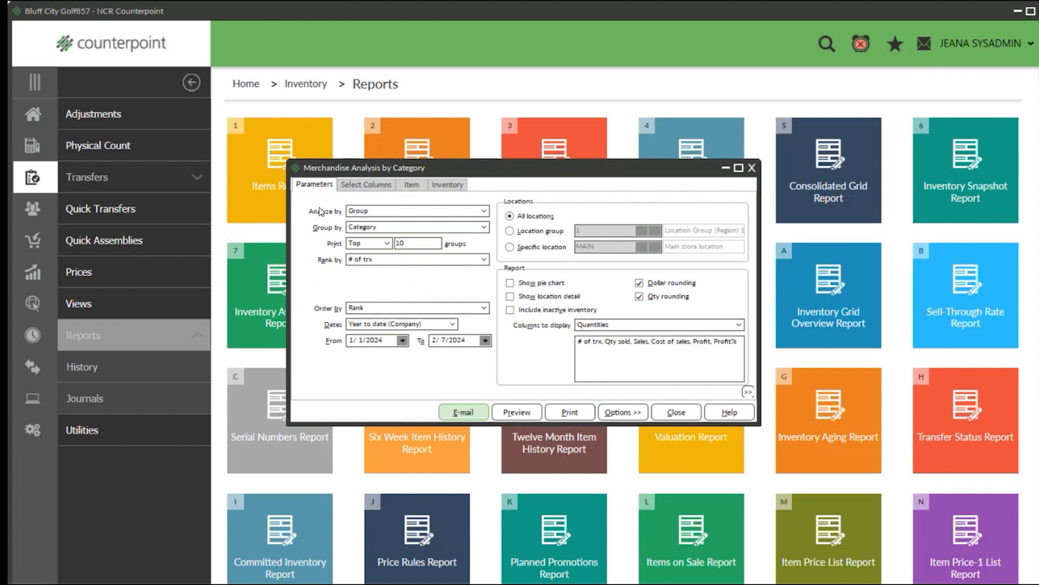
pyautogui.click(431, 210)
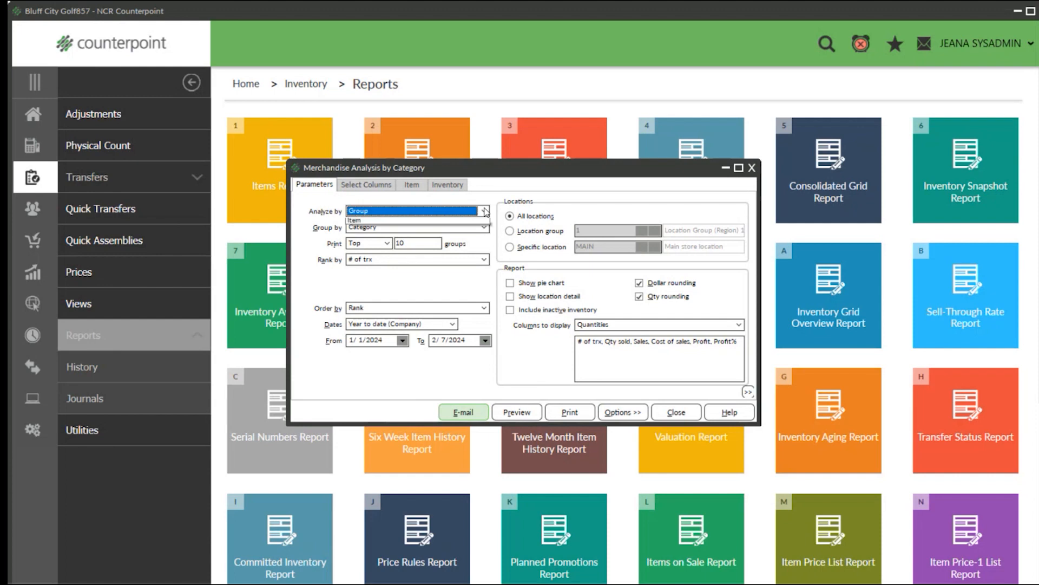
pyautogui.click(403, 231)
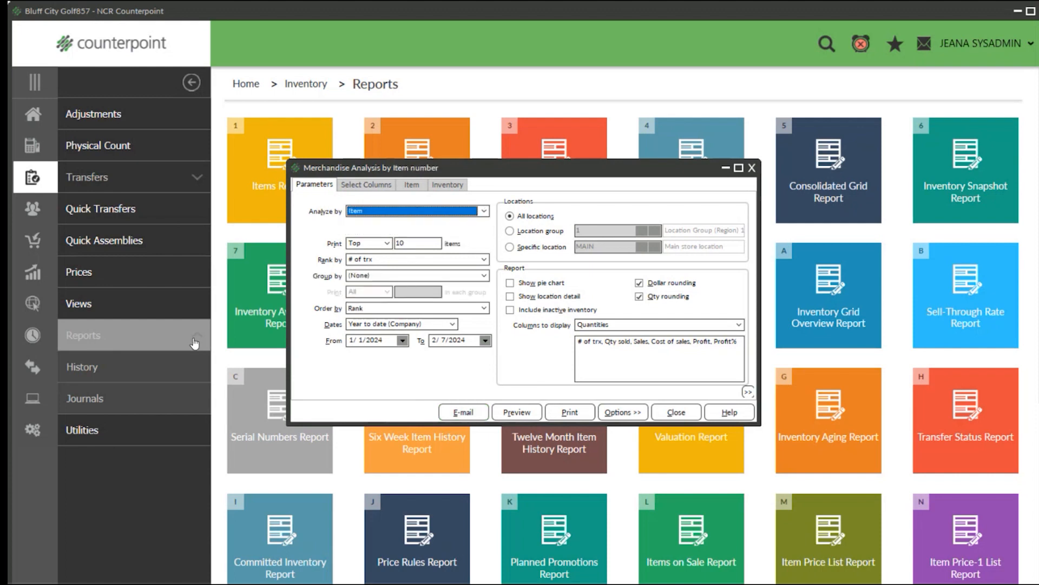
# Set the analysis to print all items, grouped by Category, with Year to date (Company) dates.
pyautogui.click(389, 245)
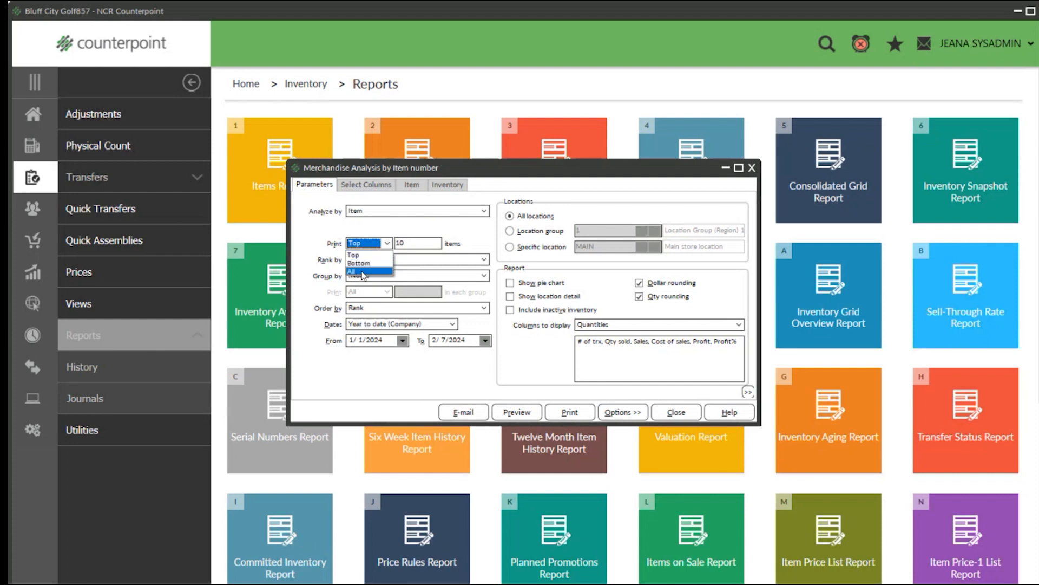
pyautogui.click(364, 273)
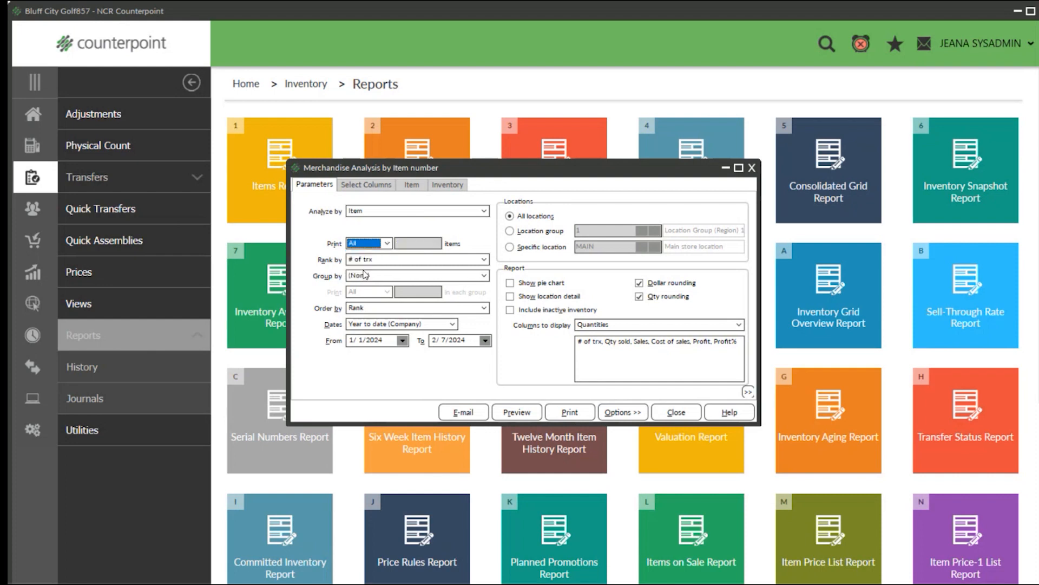
pyautogui.click(381, 276)
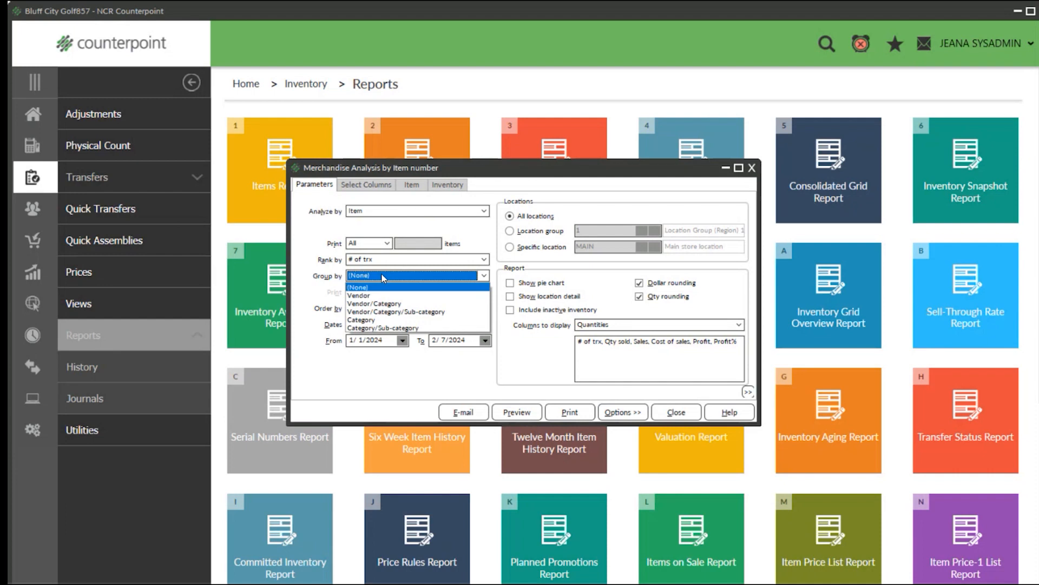
pyautogui.click(366, 320)
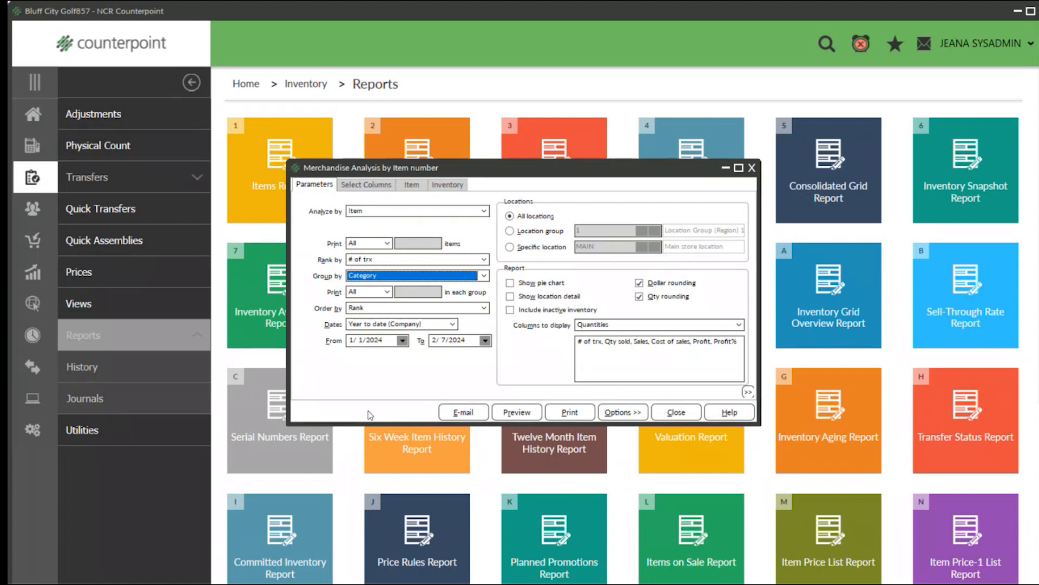
pyautogui.click(452, 325)
pyautogui.click(452, 324)
pyautogui.click(451, 326)
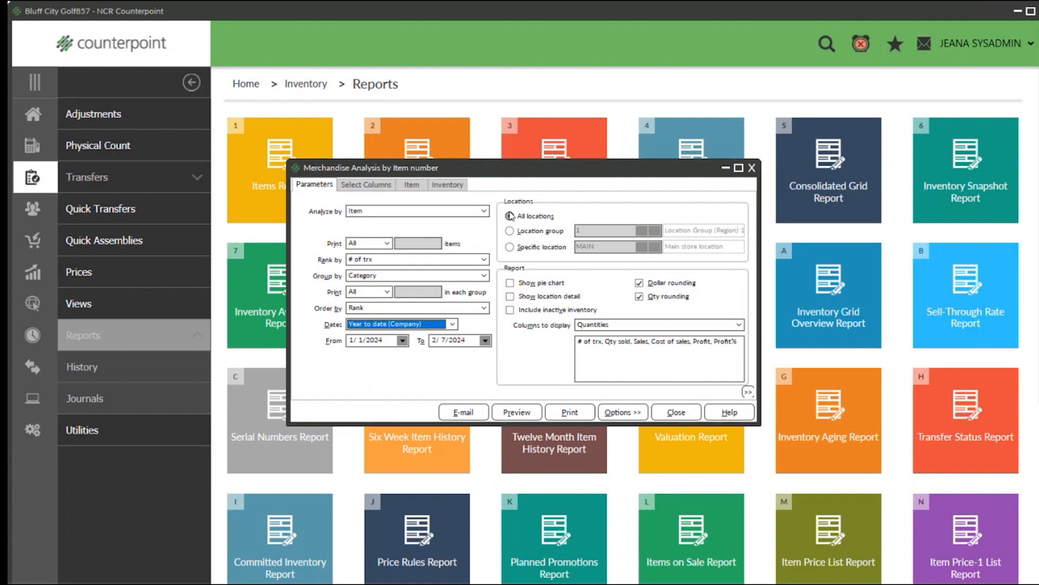
# Set the report to cover all locations with location detail shown, and turn off dollar rounding.
pyautogui.click(509, 231)
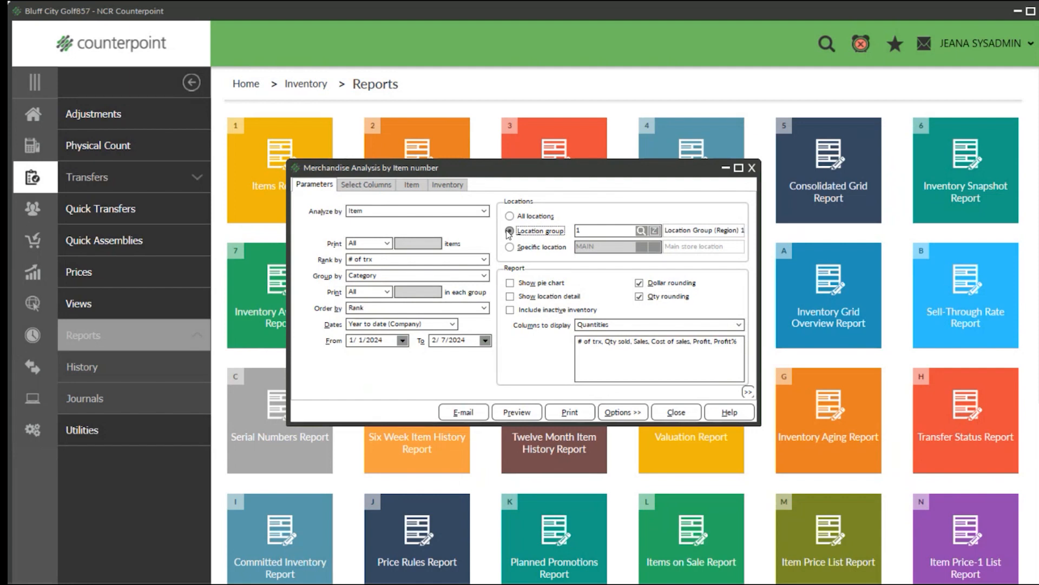
pyautogui.click(509, 247)
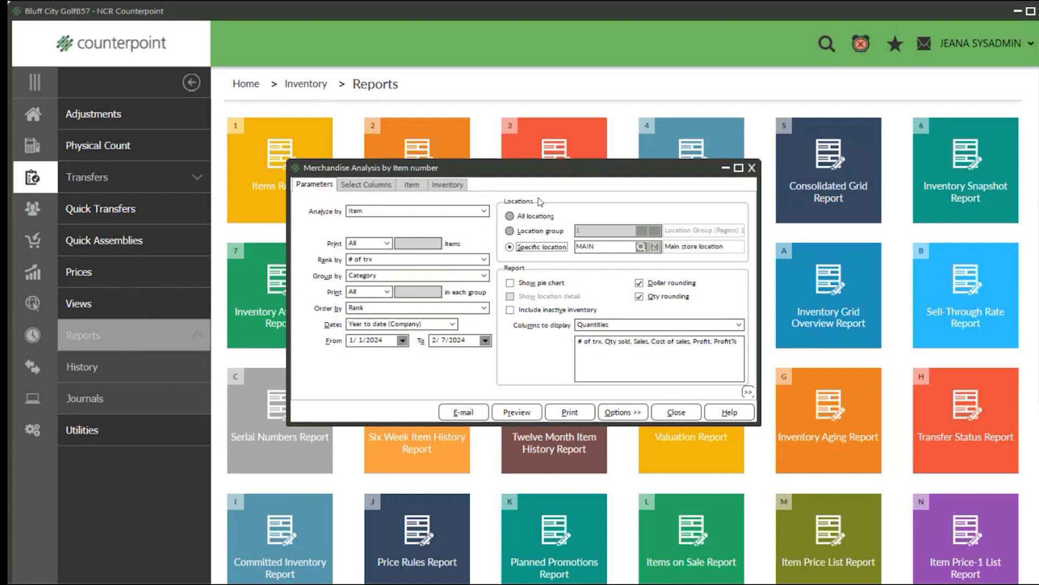
pyautogui.click(510, 216)
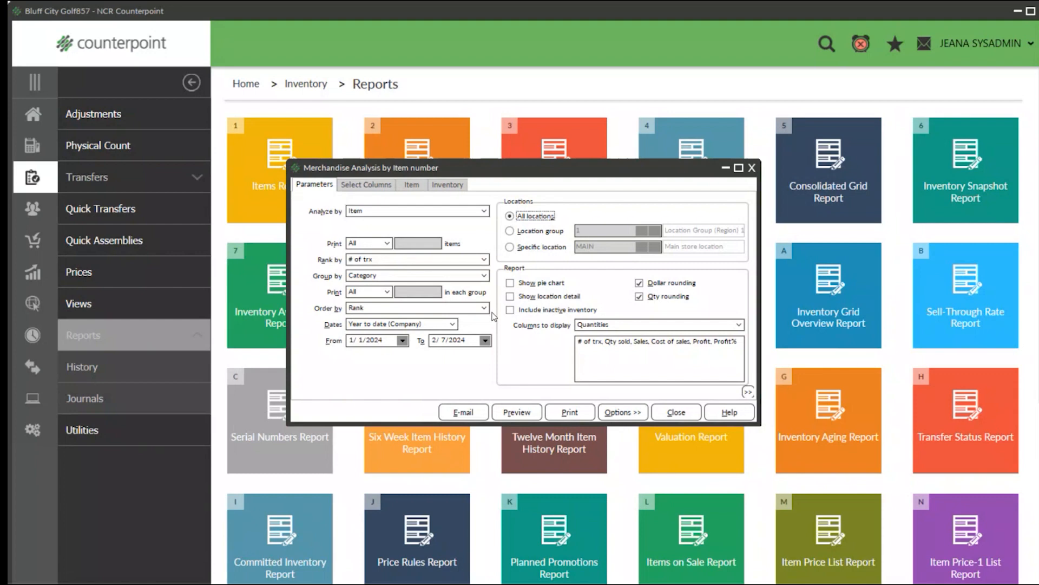
pyautogui.click(510, 297)
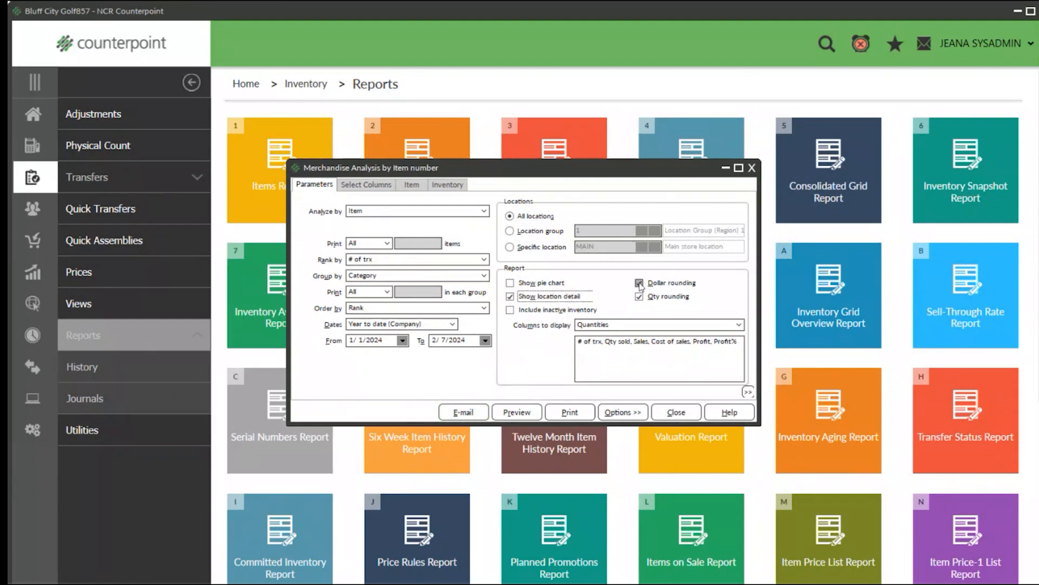
# Open the report's column selection and show all available columns.
pyautogui.click(375, 186)
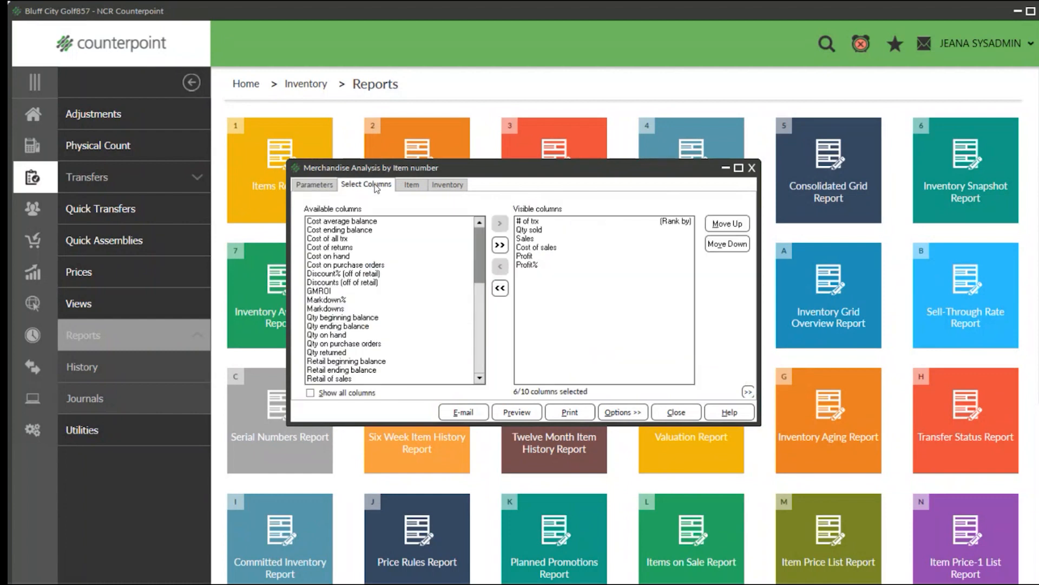
pyautogui.click(339, 256)
pyautogui.click(332, 290)
pyautogui.click(325, 320)
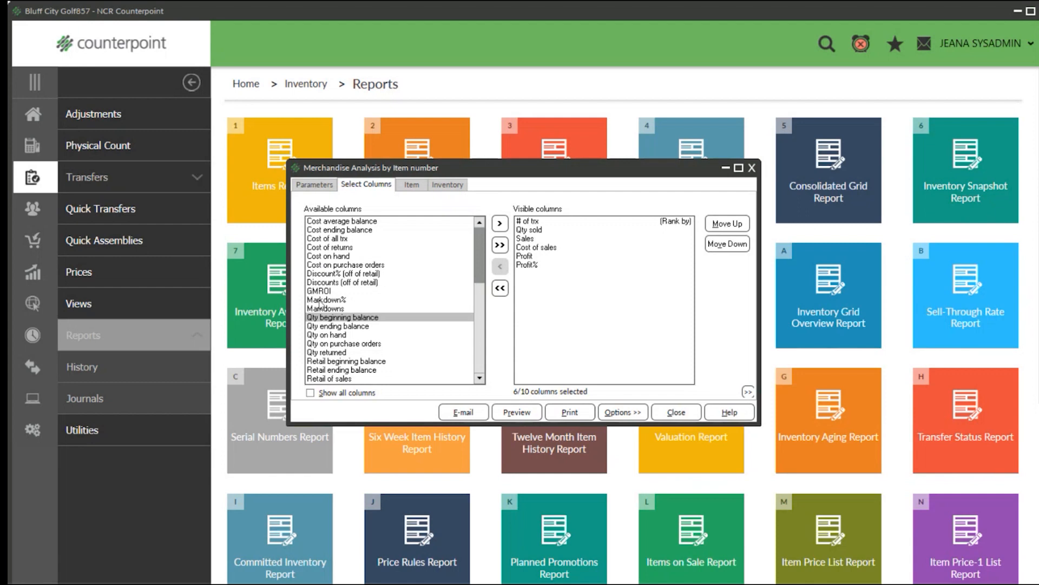
pyautogui.click(311, 393)
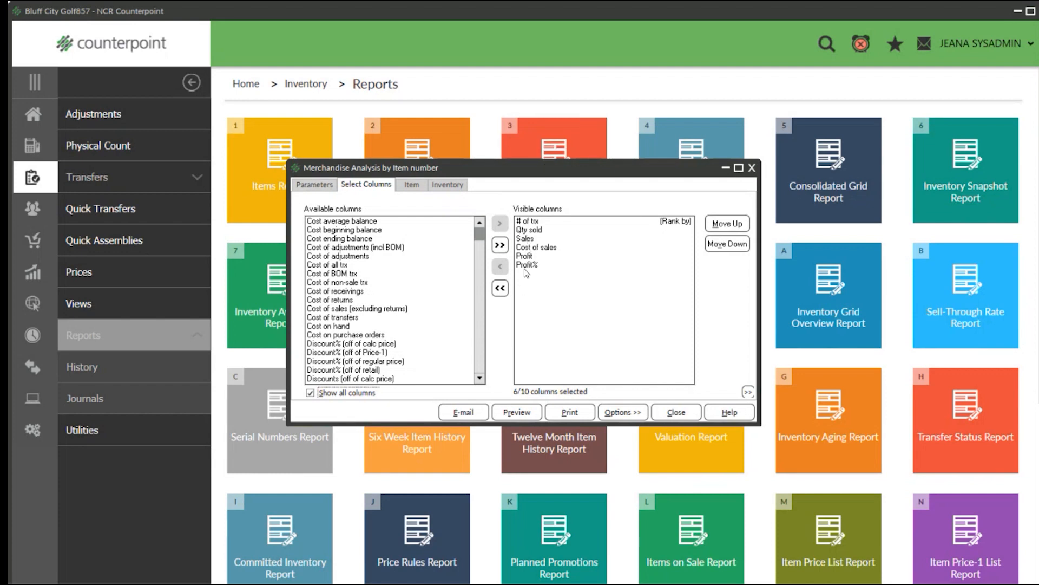
# Review the item and inventory filter options of the Merchandise Analysis report, and return to the column selection.
pyautogui.click(413, 185)
pyautogui.click(448, 187)
pyautogui.click(422, 186)
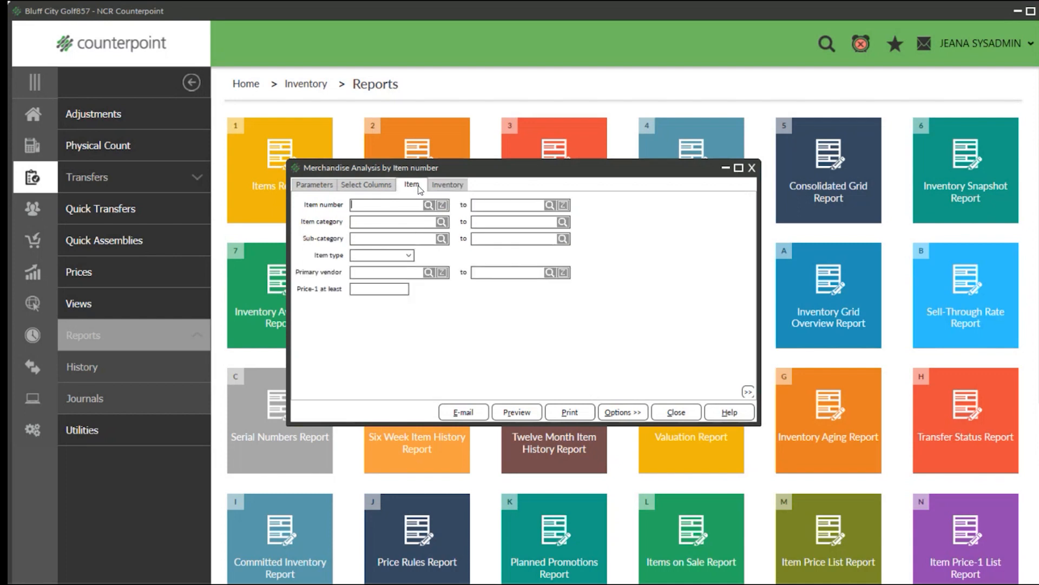
pyautogui.click(440, 186)
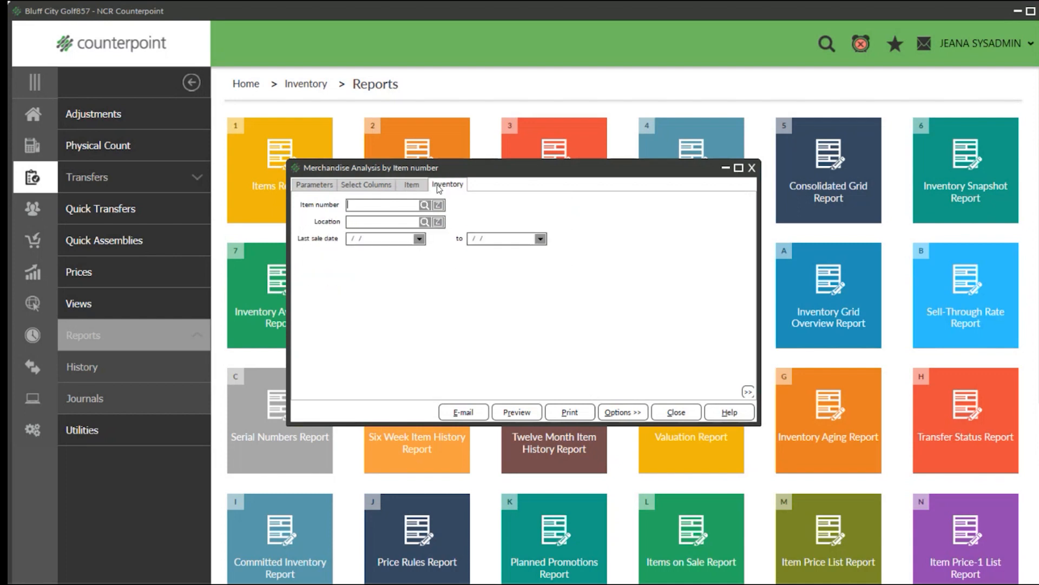
pyautogui.click(347, 186)
# Preview the Merchandise Analysis report and enlarge it to 150%.
pyautogui.click(523, 412)
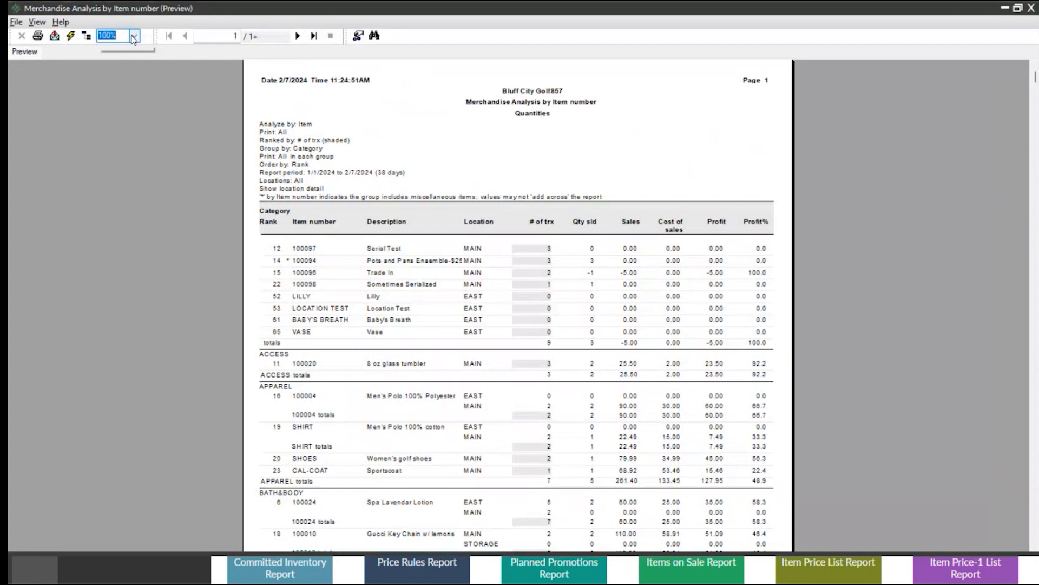
pyautogui.click(134, 36)
pyautogui.click(115, 91)
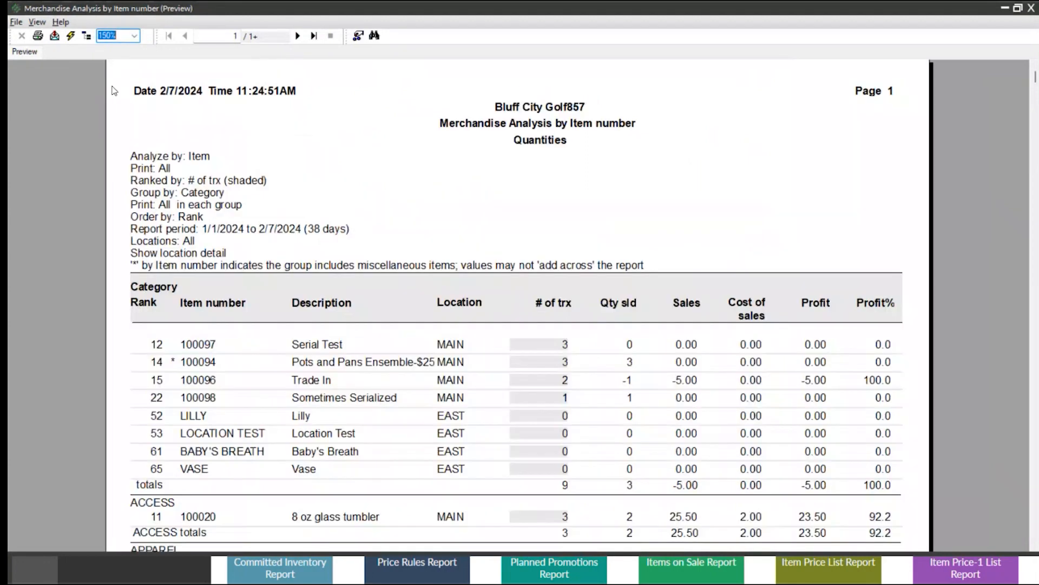
# Examine the Lilly item's number, description, location and transaction count, and check the report period.
pyautogui.click(197, 398)
pyautogui.click(190, 418)
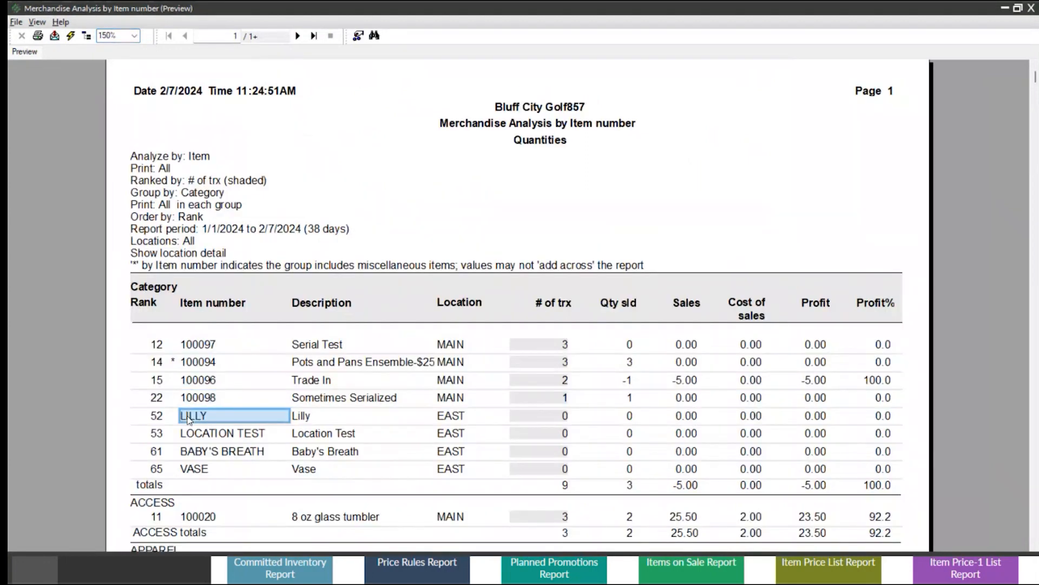
pyautogui.click(311, 420)
pyautogui.click(455, 417)
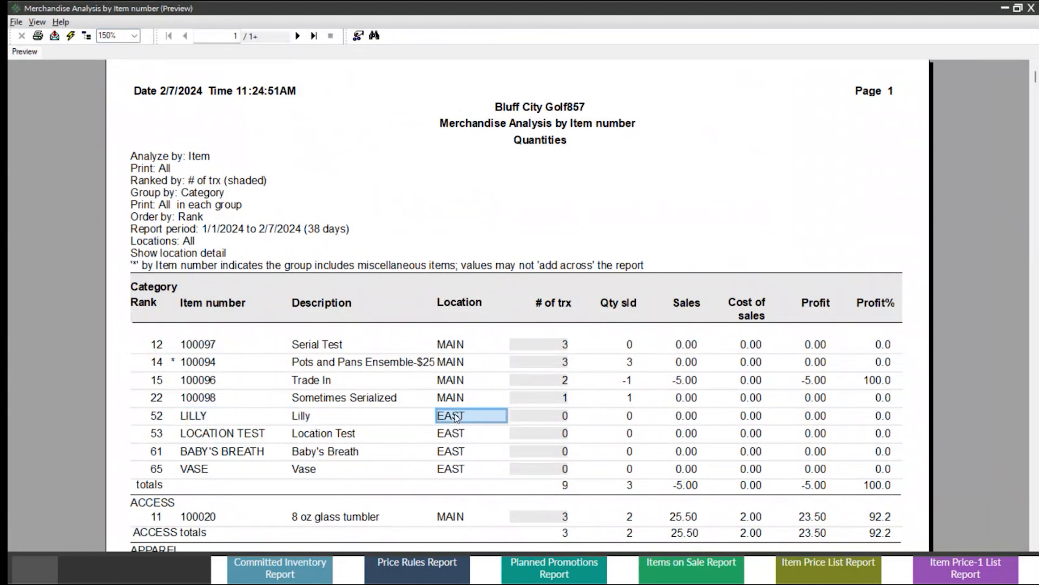
pyautogui.click(562, 422)
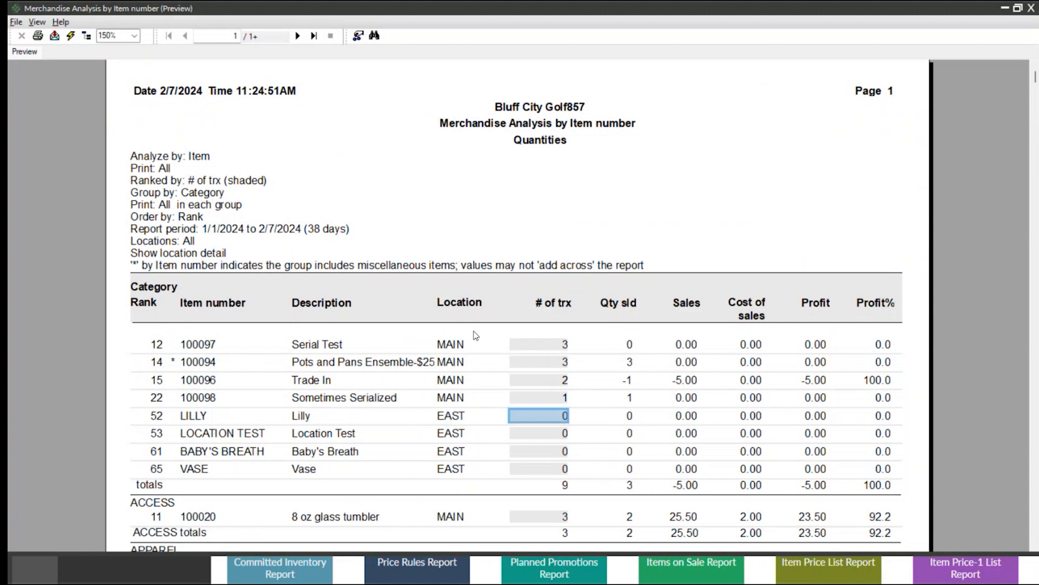
pyautogui.click(269, 229)
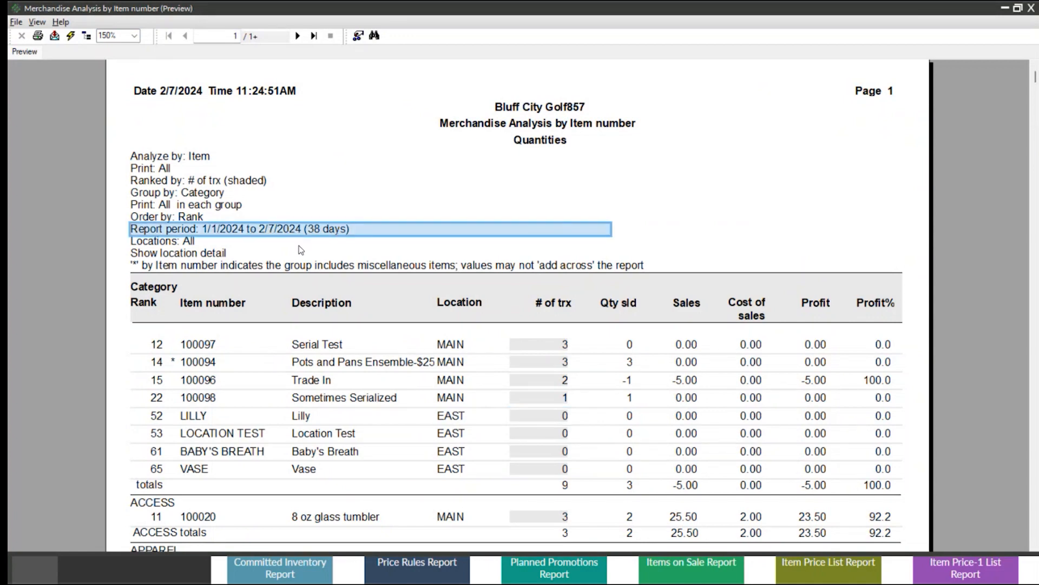
# Examine the Trade In item's quantity sold, sales, cost of sales and profit.
pyautogui.click(631, 381)
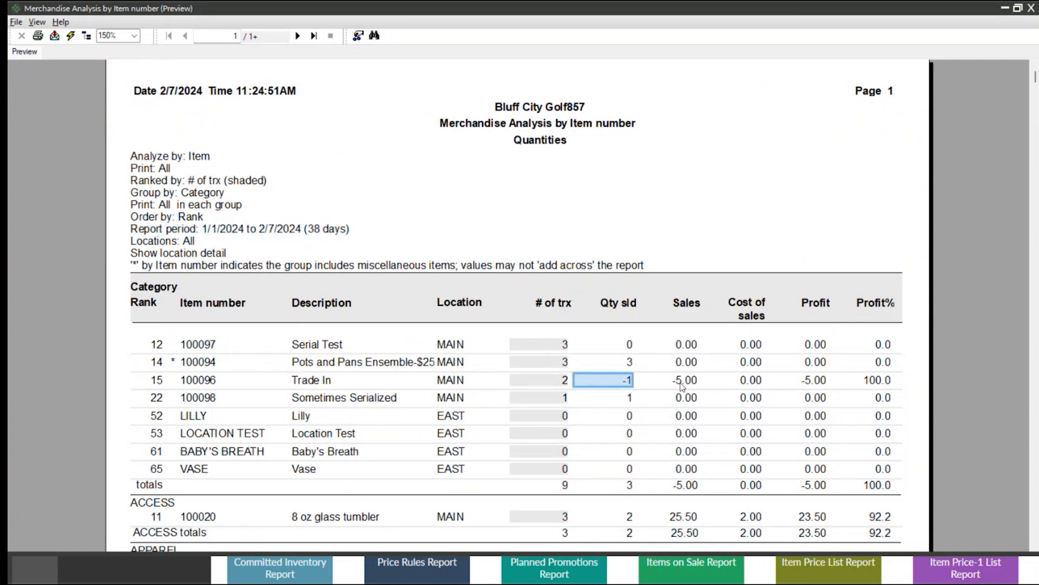
pyautogui.click(684, 381)
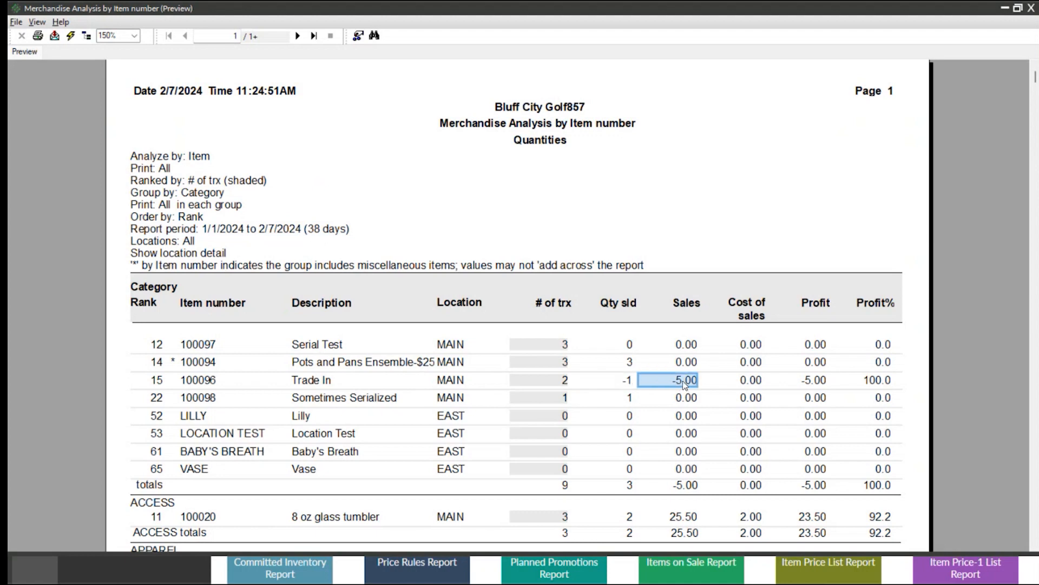
pyautogui.click(750, 381)
pyautogui.click(812, 381)
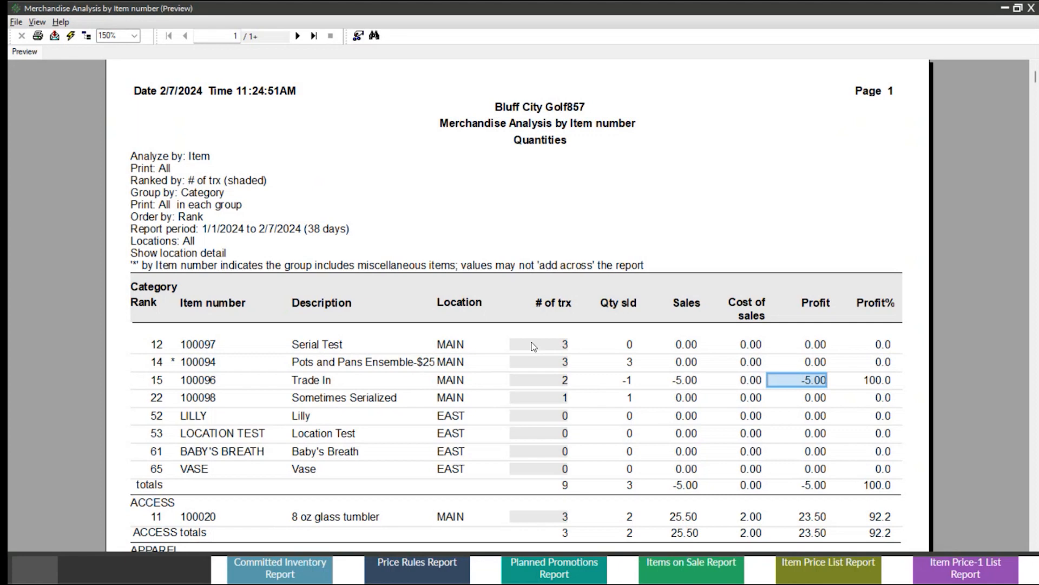
# Look through the category groups, check the 8 oz glass tumbler's sales, and close the preview.
pyautogui.scroll(-5, 531, 342)
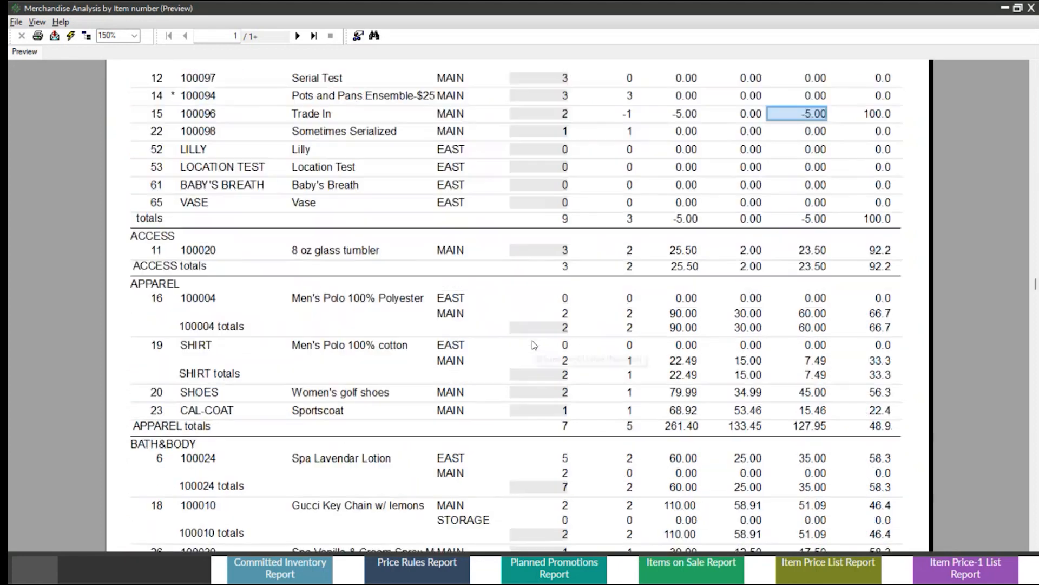
pyautogui.scroll(-3, 532, 343)
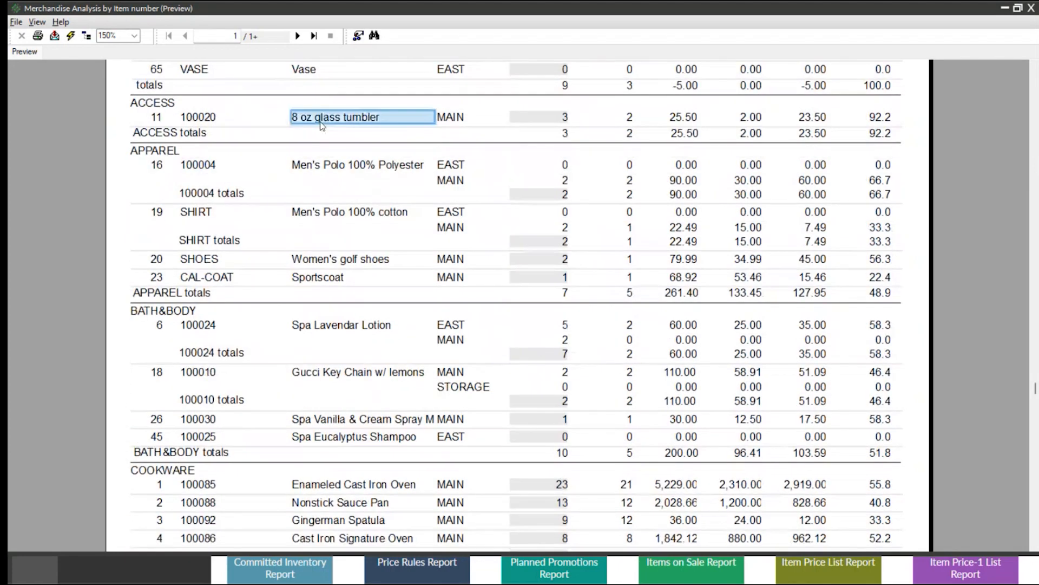
pyautogui.scroll(5, 393, 205)
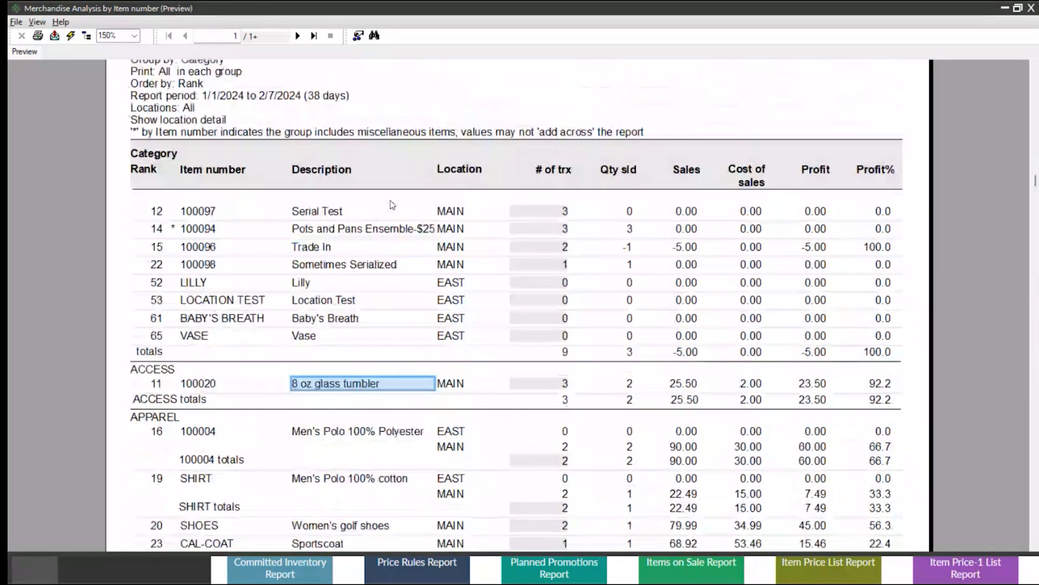
pyautogui.click(651, 386)
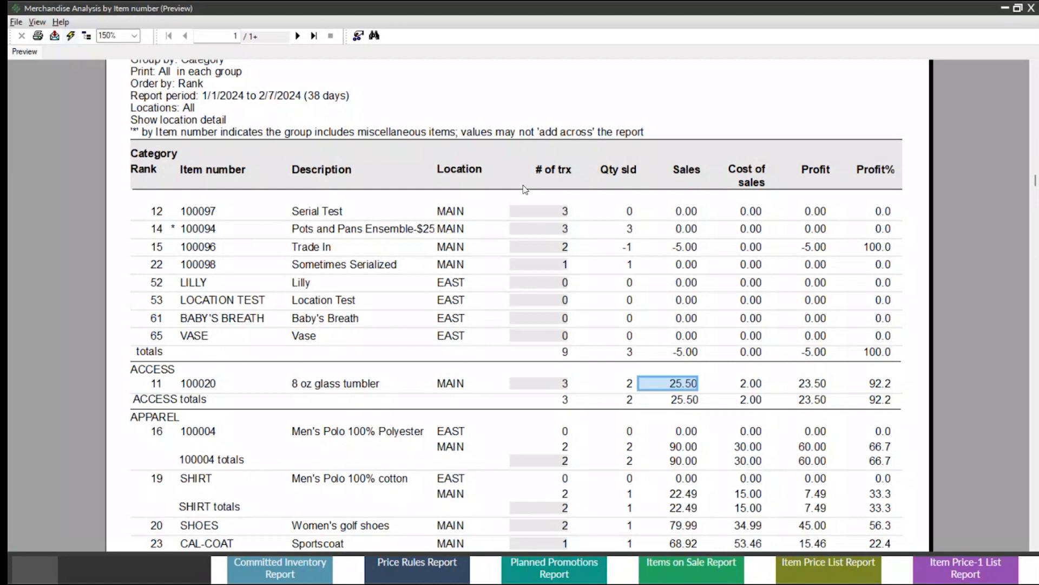
pyautogui.click(1031, 9)
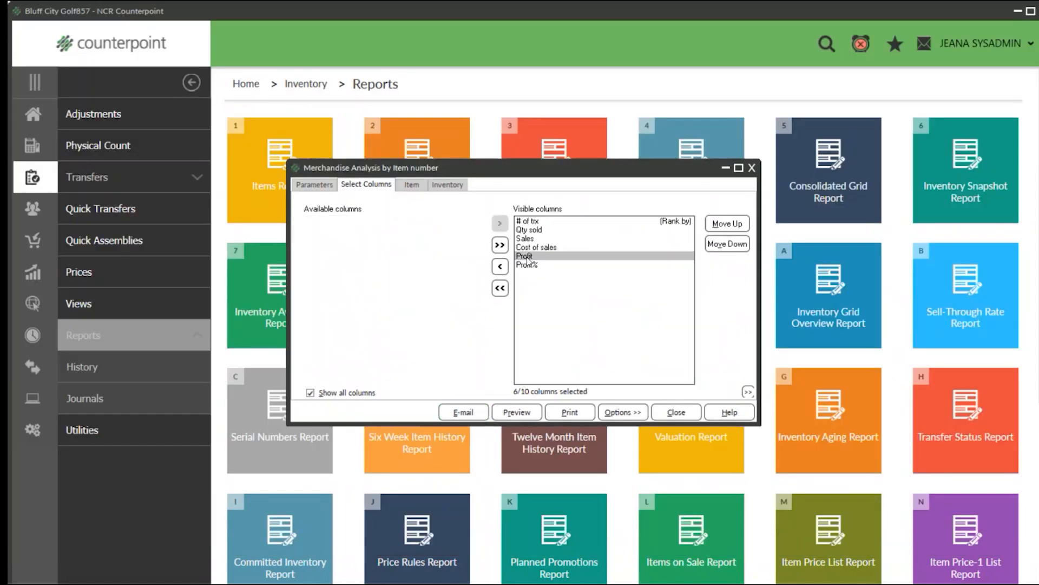
# Remove # of trx, Profit and Profit% from the visible columns, and add Qty on hand.
pyautogui.doubleClick(528, 221)
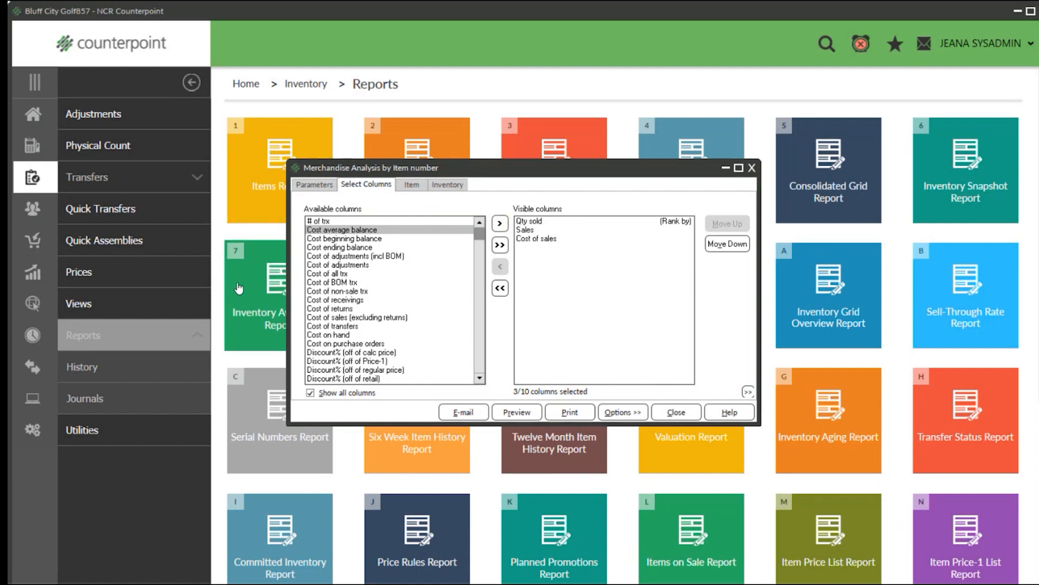
pyautogui.scroll(-1, 346, 290)
pyautogui.scroll(-10, 346, 291)
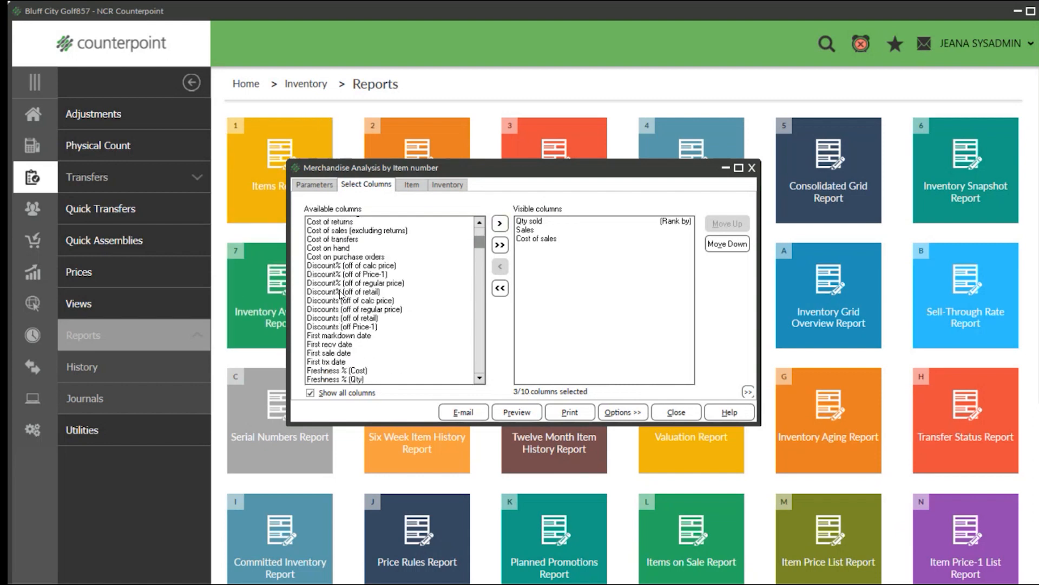
pyautogui.scroll(-4, 340, 298)
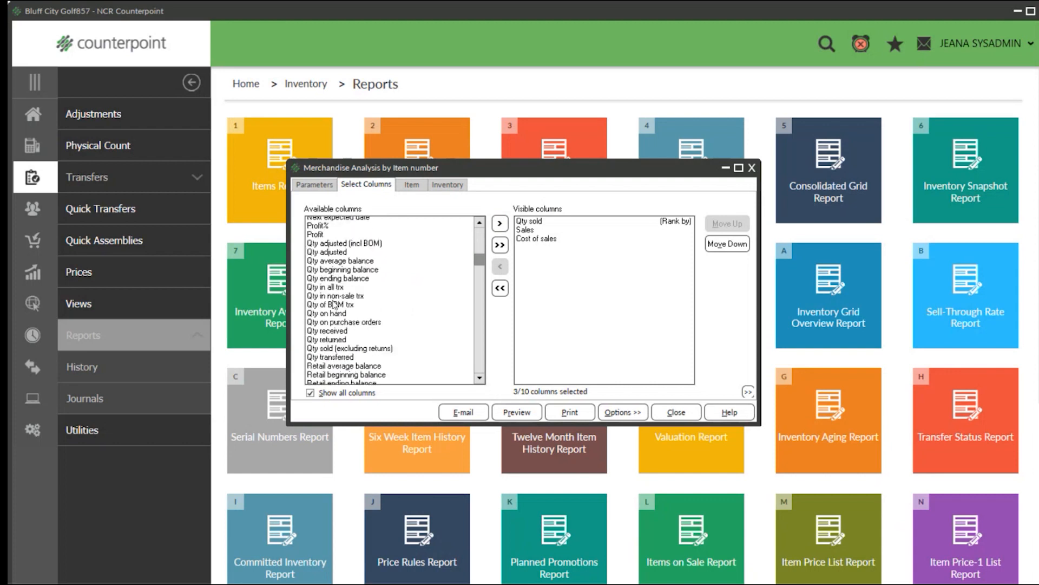
pyautogui.doubleClick(327, 310)
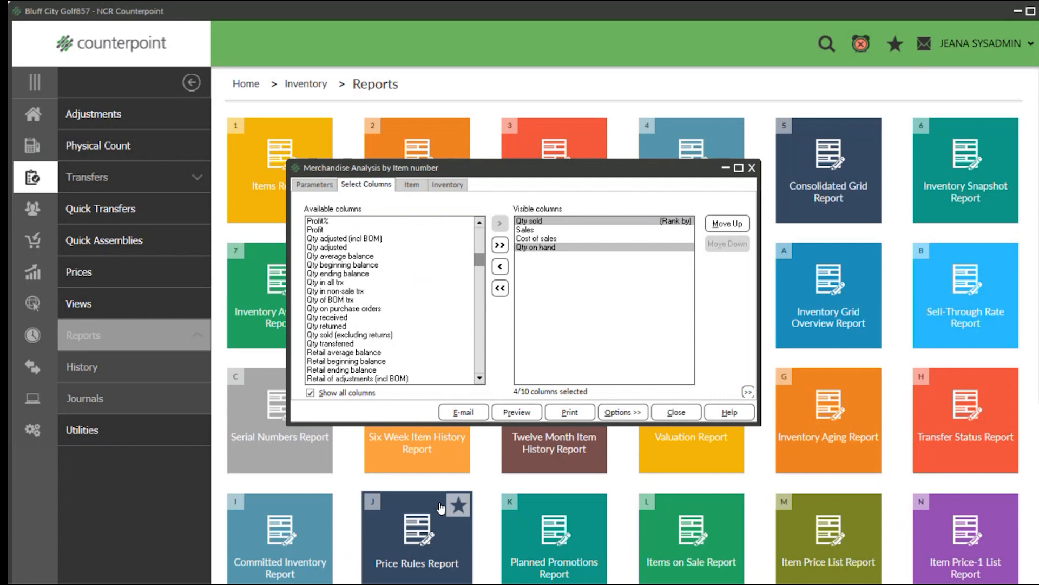
# Add Qty on purchase orders to the visible columns, and check the report's date range and column parameters.
pyautogui.click(302, 186)
pyautogui.moveTo(383, 341); pyautogui.dragTo(304, 332)
pyautogui.moveTo(466, 340); pyautogui.dragTo(428, 341)
pyautogui.click(357, 187)
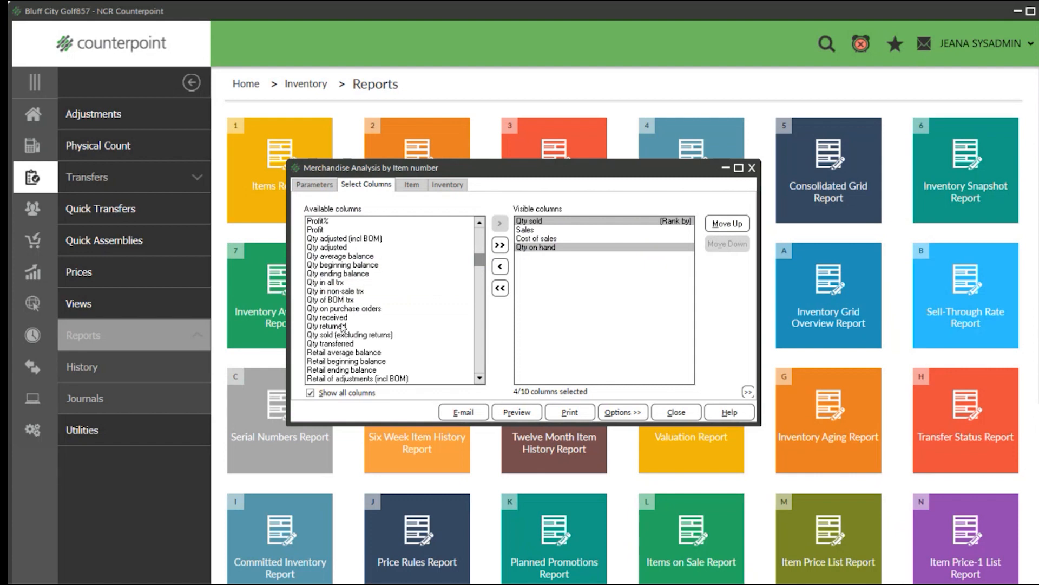
pyautogui.moveTo(354, 308); pyautogui.dragTo(663, 332)
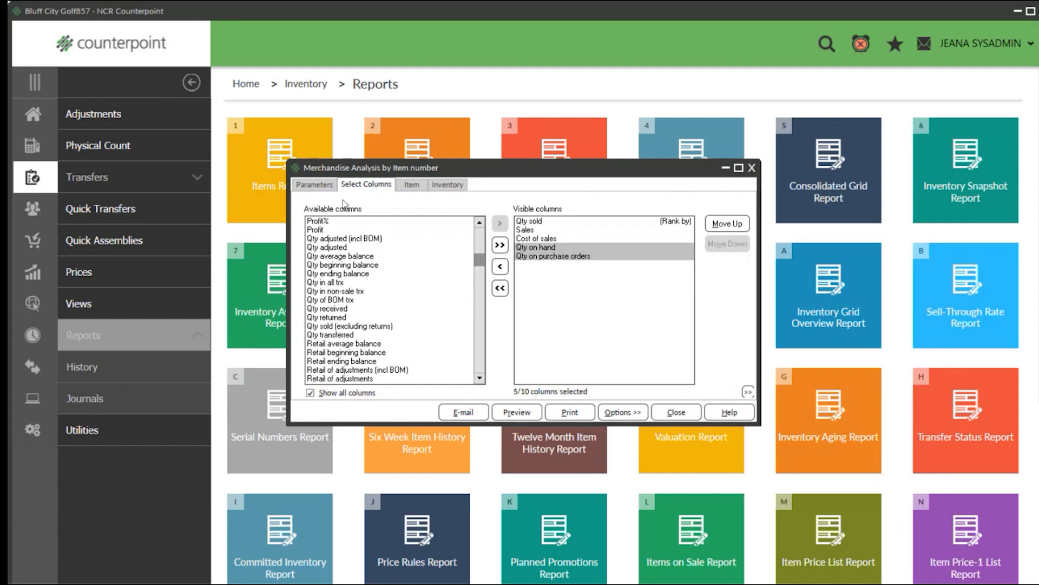
pyautogui.click(319, 190)
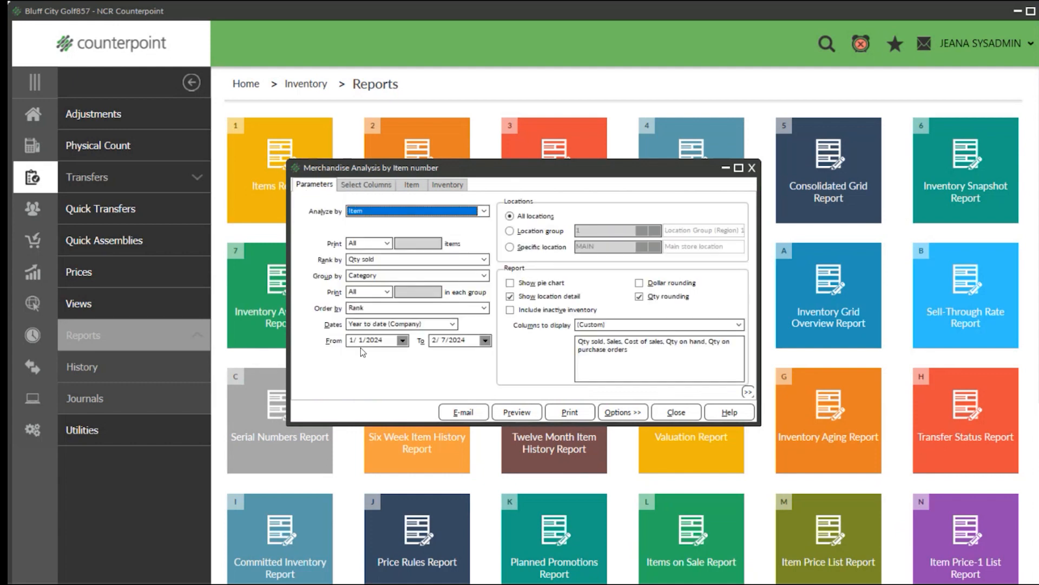
pyautogui.click(369, 185)
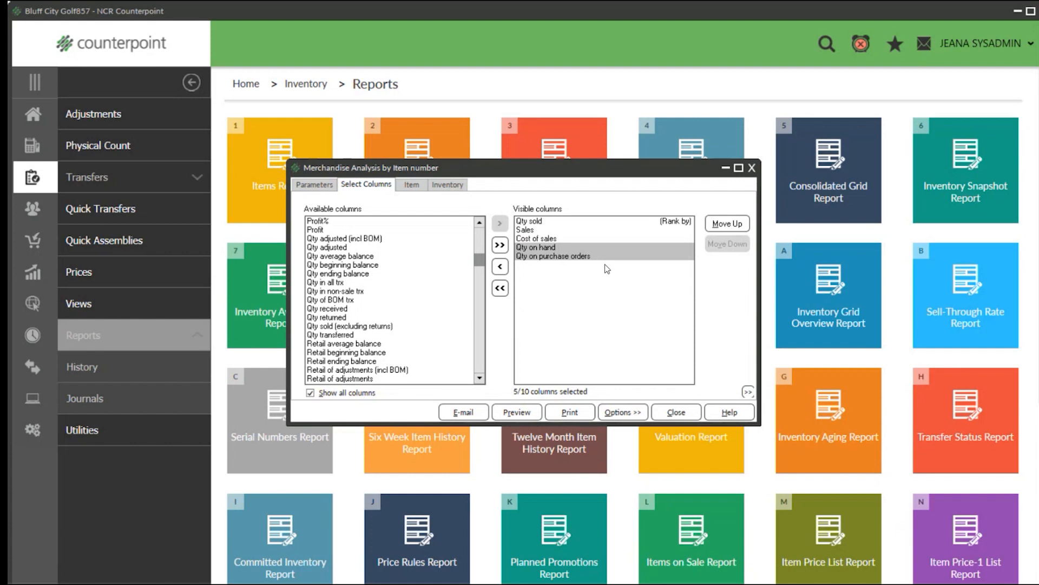
# Preview the Merchandise Analysis report with the custom columns and enlarge the page to 150%.
pyautogui.click(512, 412)
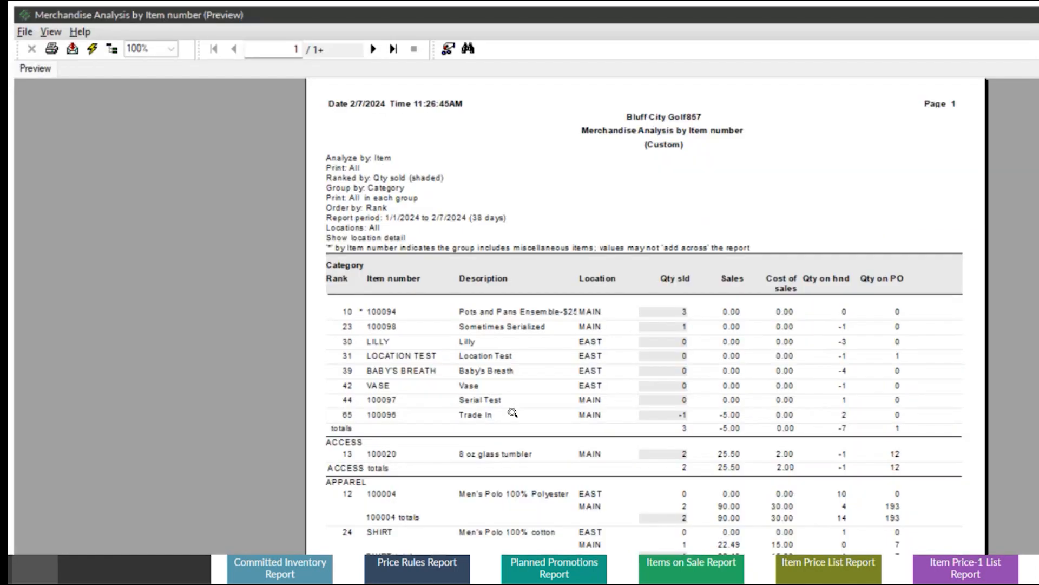
pyautogui.click(171, 49)
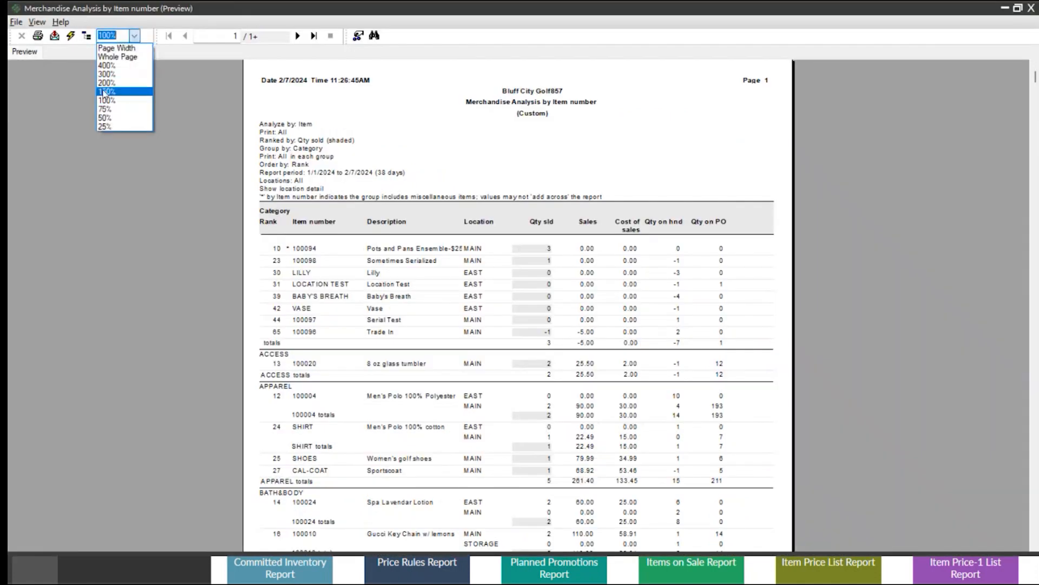
pyautogui.click(104, 92)
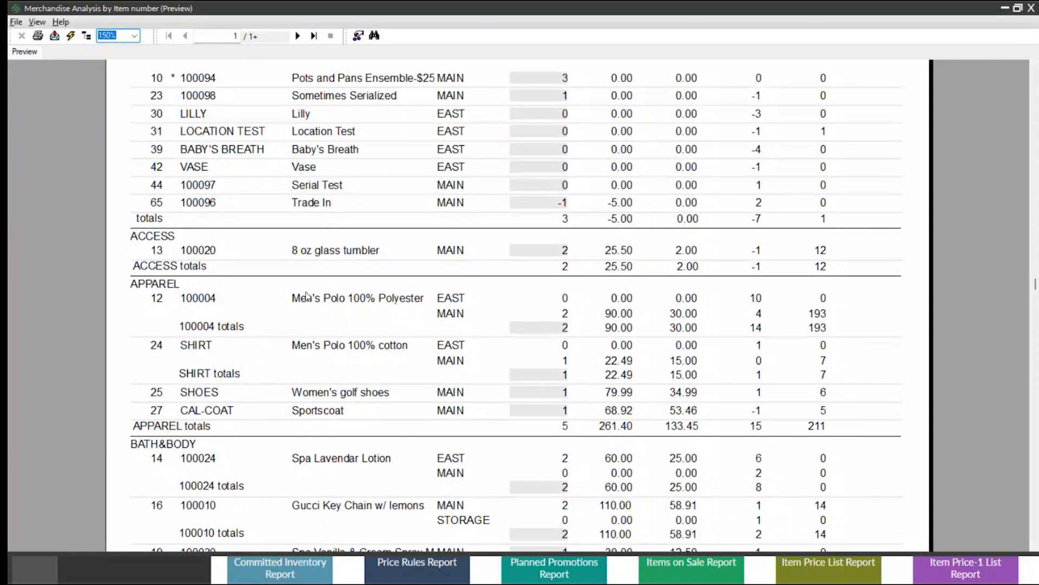
# Check the Men's Polo 100% Polyester's quantities sold, on hand and on purchase order by location, and close the preview.
pyautogui.scroll(3, 314, 286)
pyautogui.click(411, 432)
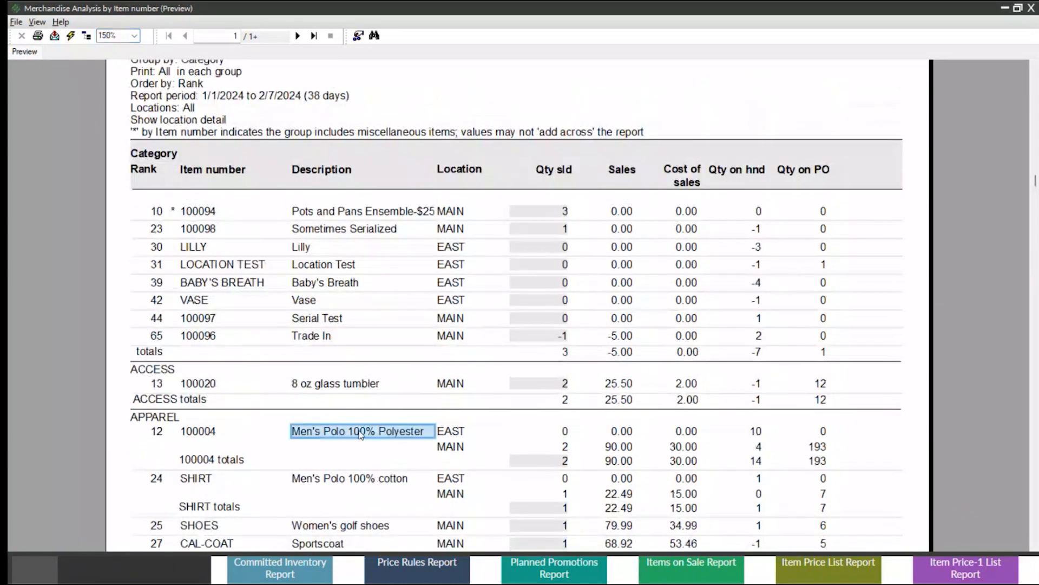
pyautogui.click(449, 432)
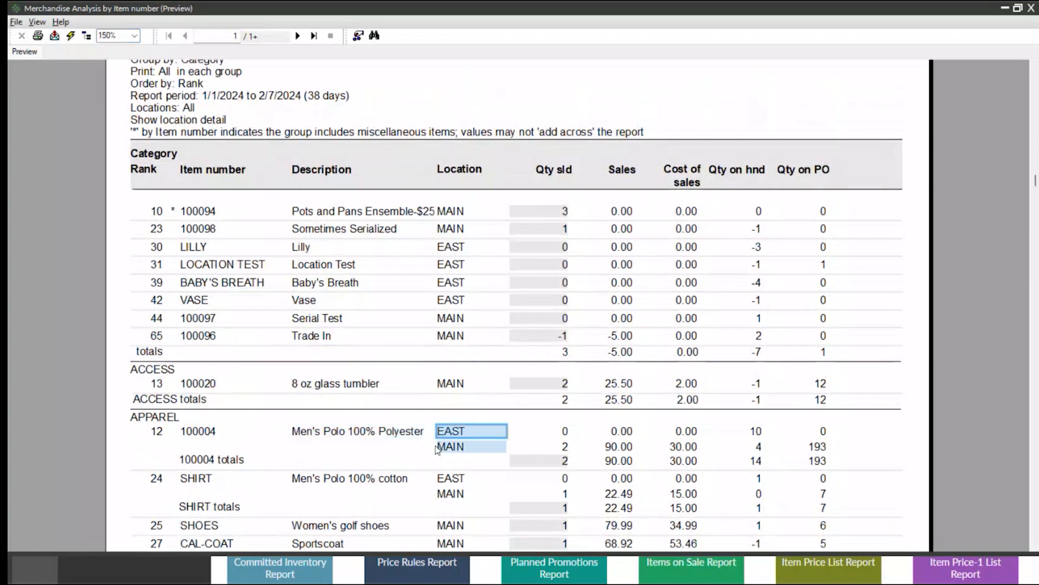
pyautogui.click(566, 431)
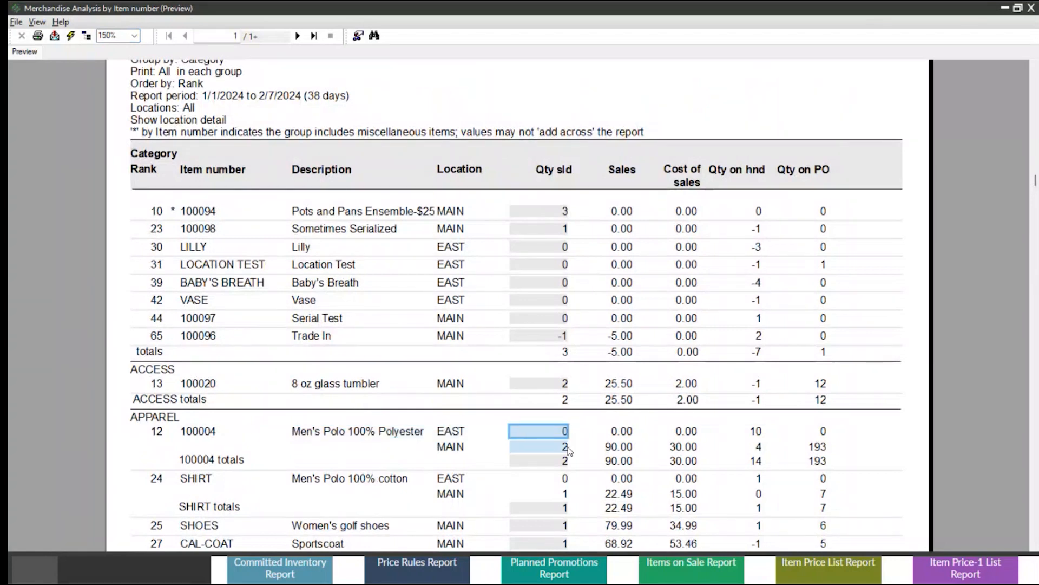
pyautogui.click(566, 447)
pyautogui.click(271, 106)
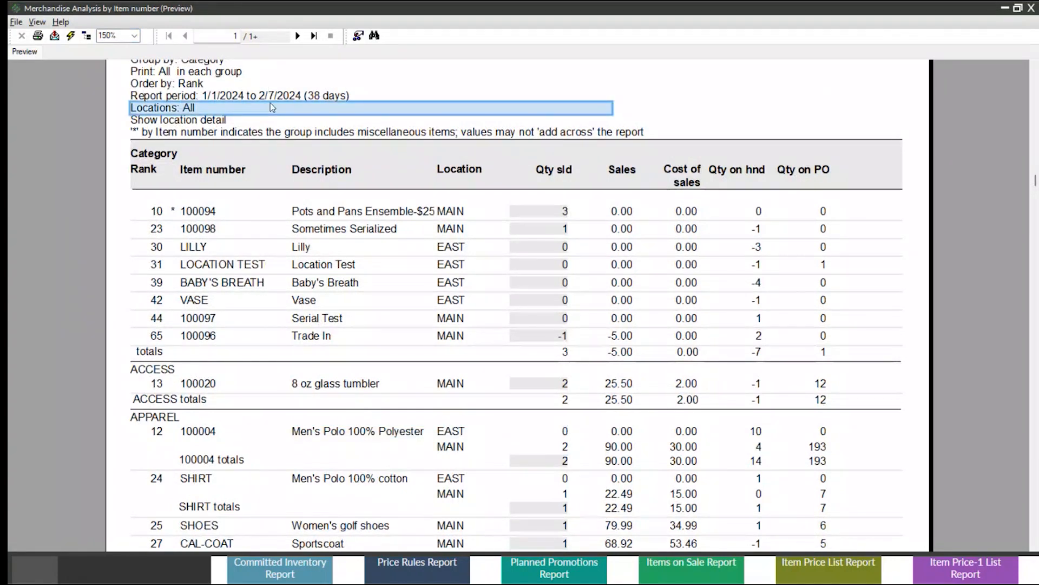
pyautogui.click(755, 432)
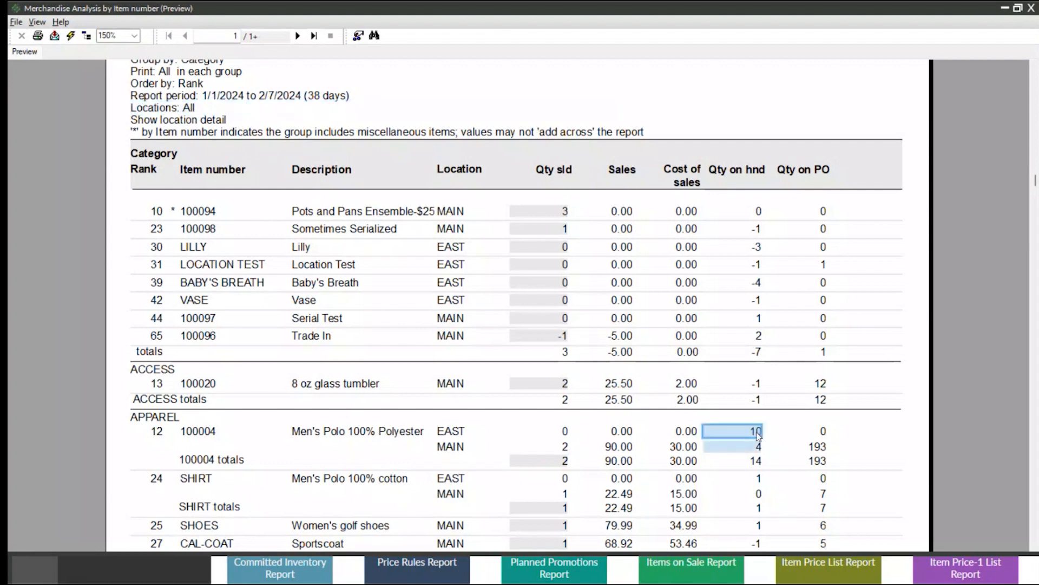
pyautogui.click(824, 432)
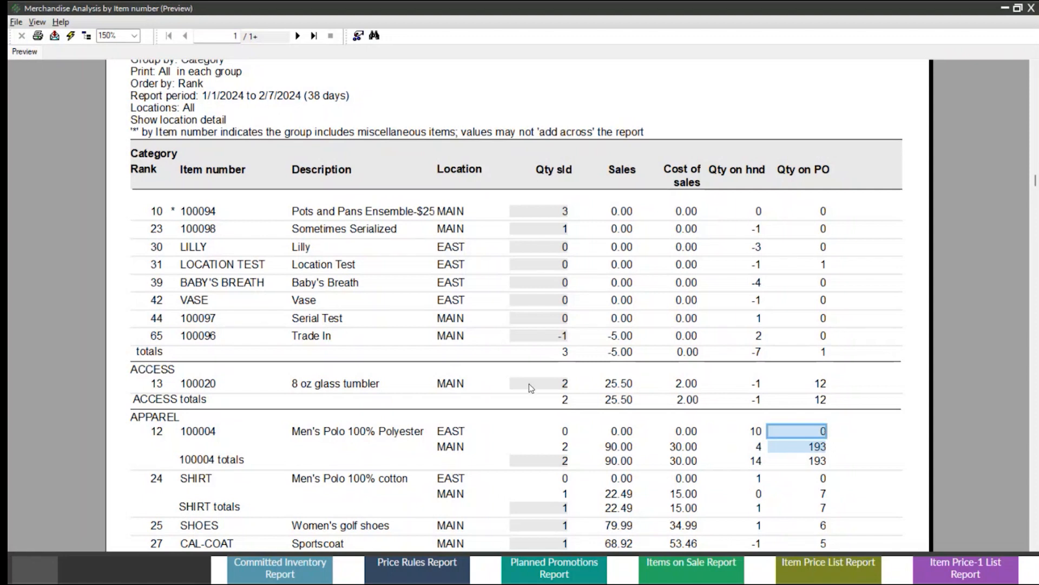
pyautogui.click(1031, 8)
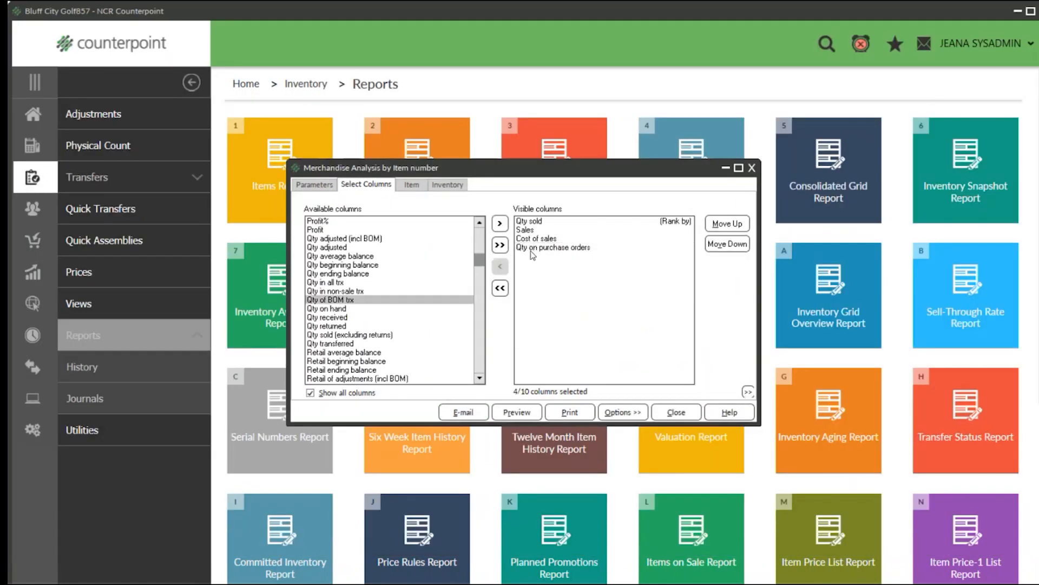
# Replace Qty on hand and Qty on purchase orders in the visible columns with Qty beginning balance and Qty ending balance.
pyautogui.doubleClick(531, 249)
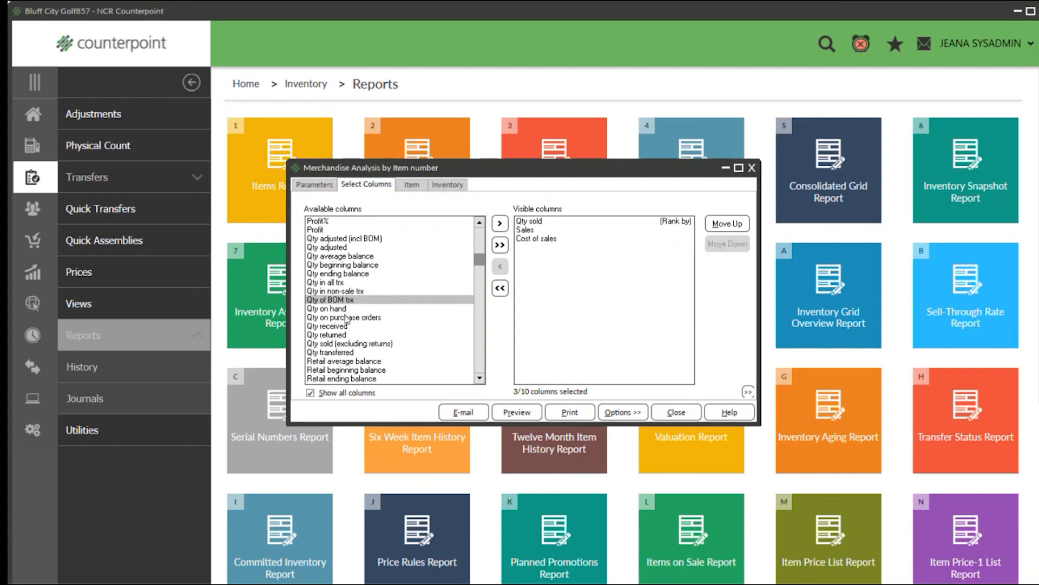
pyautogui.click(348, 265)
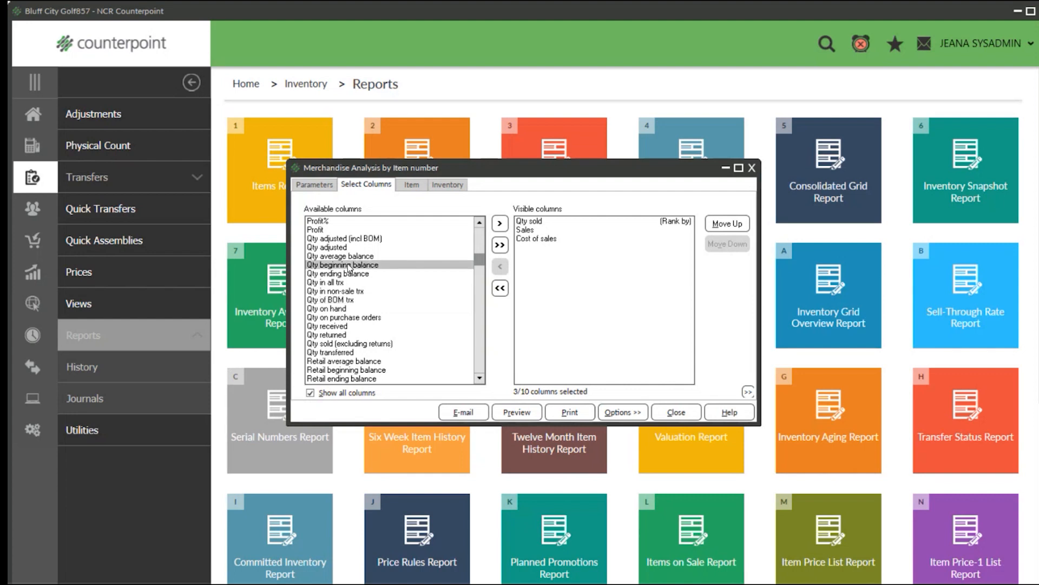
pyautogui.doubleClick(348, 265)
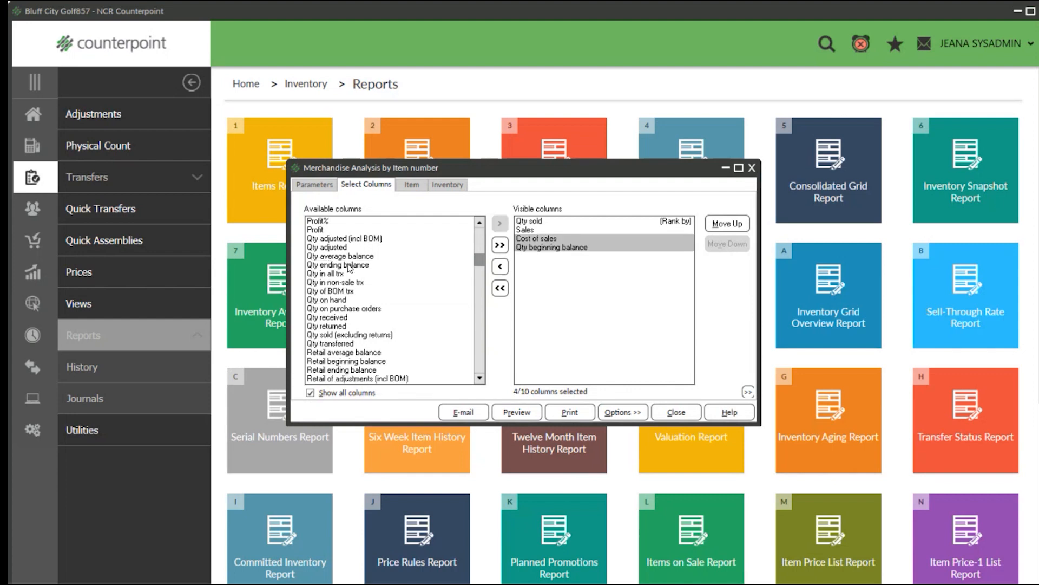
pyautogui.doubleClick(348, 265)
# Look through the available columns for the cost and retail versions of the beginning and ending balances.
pyautogui.scroll(6, 347, 268)
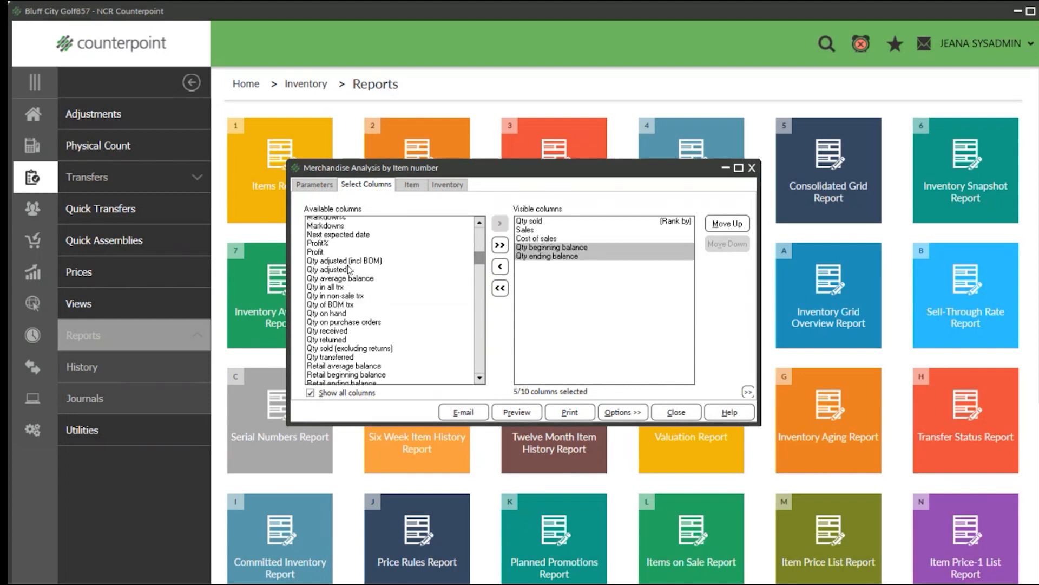
pyautogui.scroll(6, 346, 268)
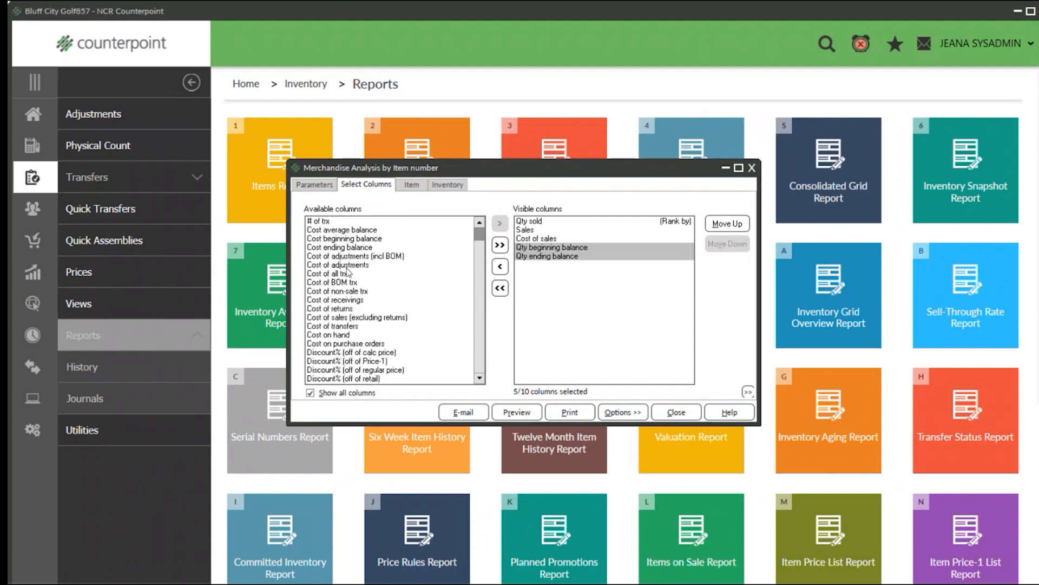
pyautogui.click(340, 240)
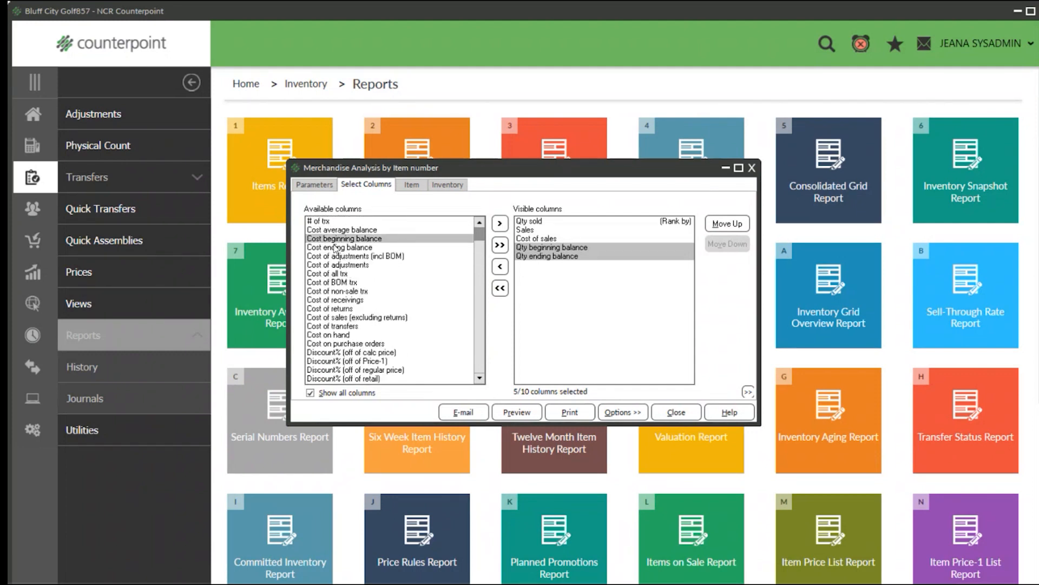
pyautogui.click(336, 247)
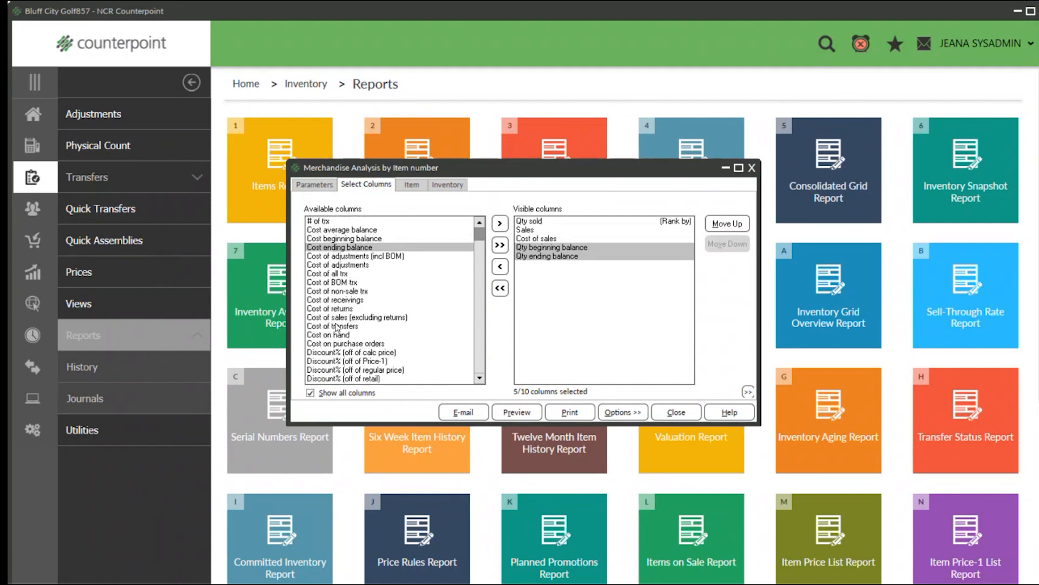
pyautogui.scroll(-1, 336, 325)
pyautogui.scroll(-12, 337, 325)
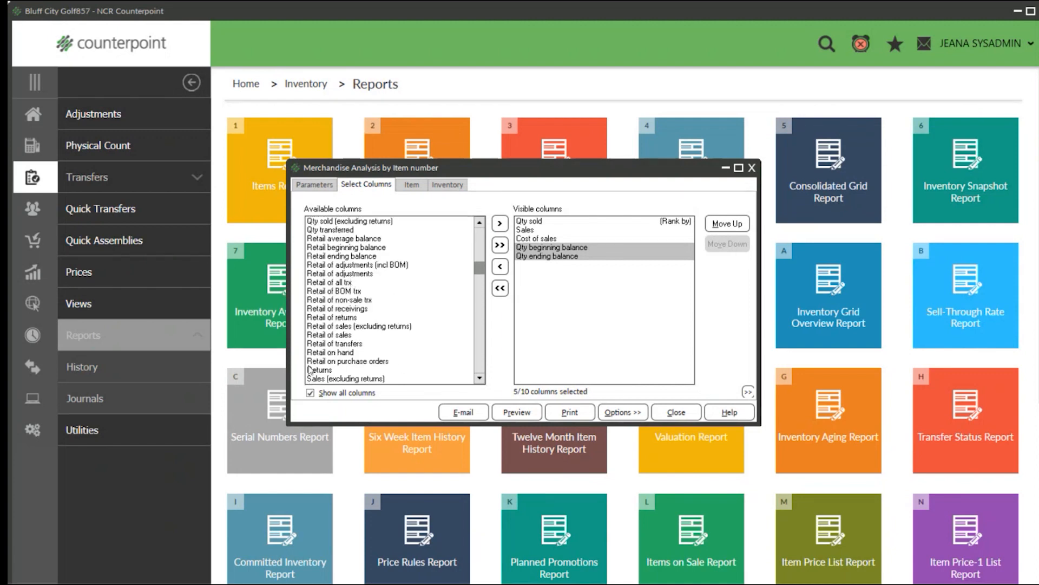
pyautogui.click(335, 361)
pyautogui.scroll(1, 360, 326)
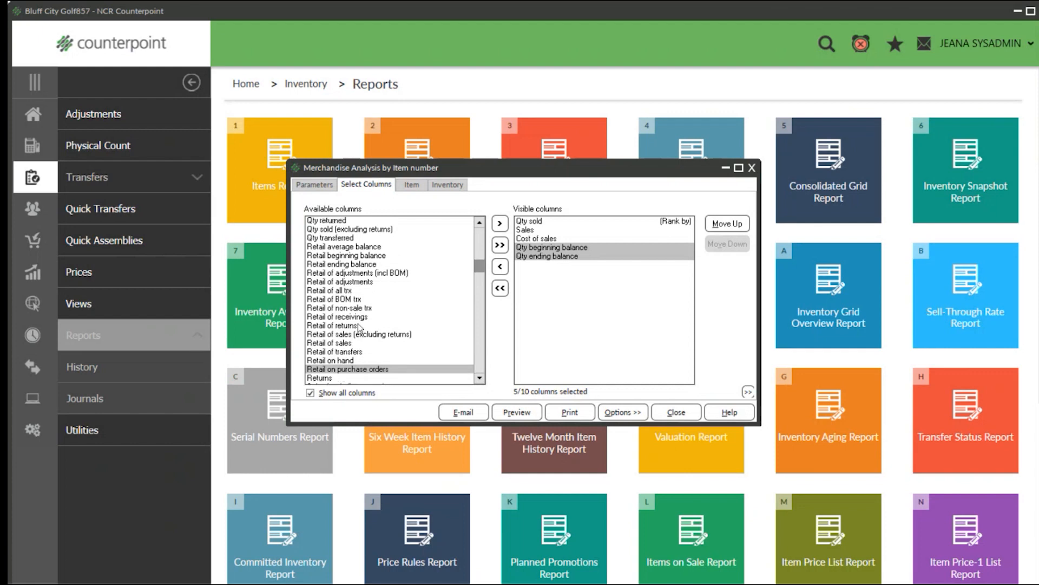
pyautogui.click(328, 273)
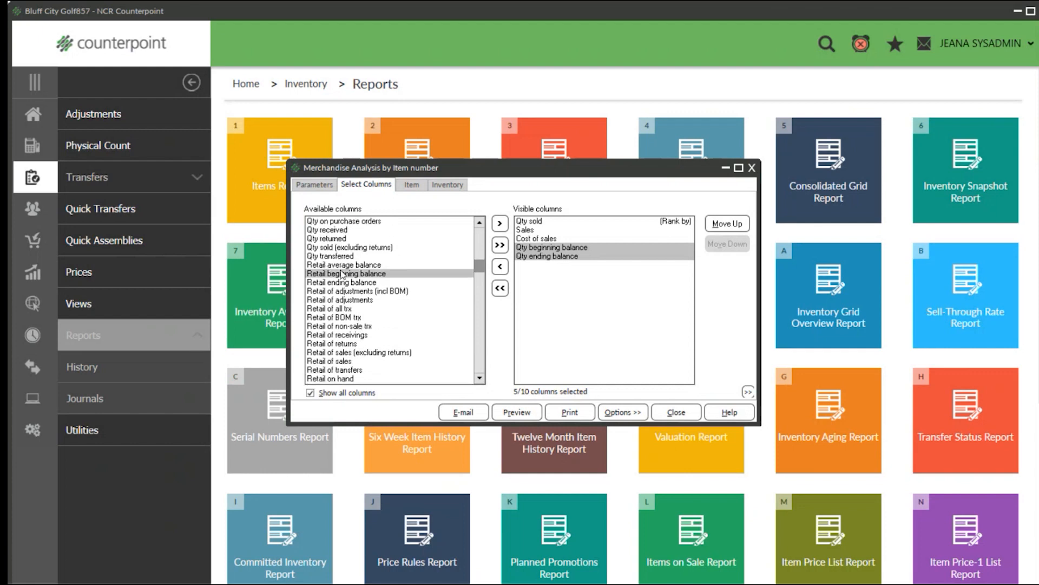
pyautogui.click(338, 282)
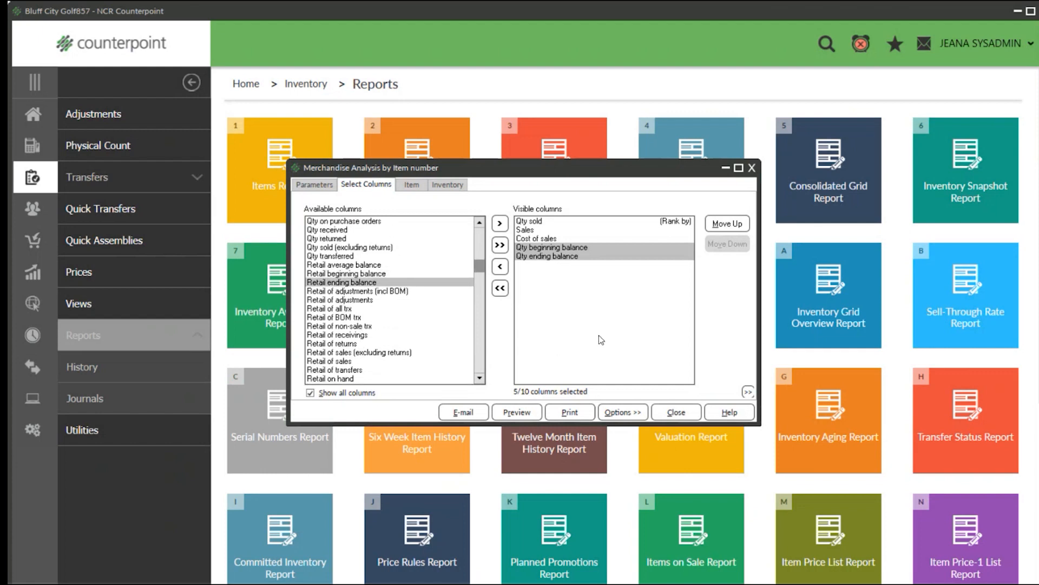
# Set the end date of the report period to 1/31/2024.
pyautogui.click(316, 185)
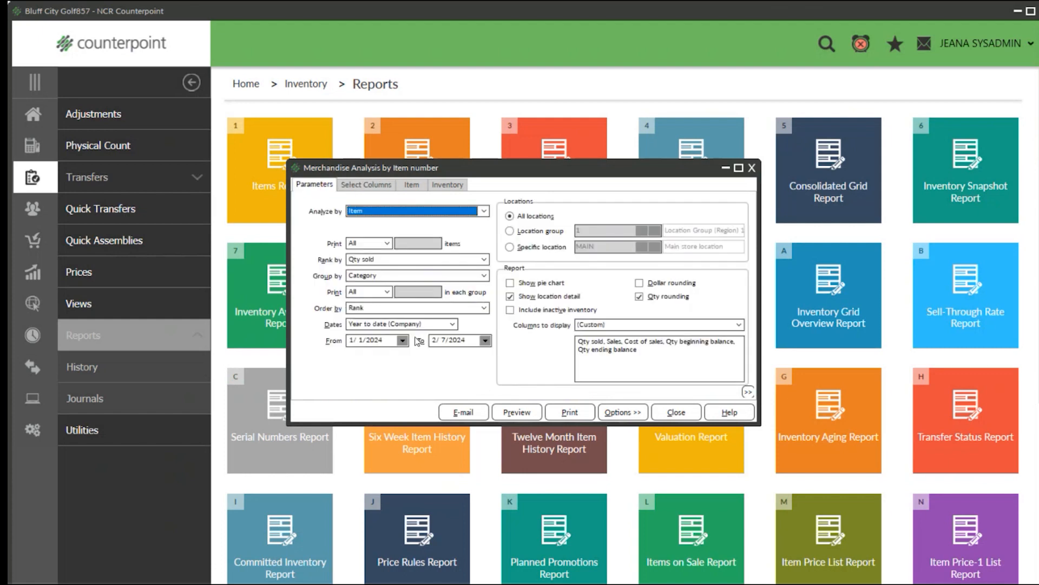
pyautogui.click(445, 340)
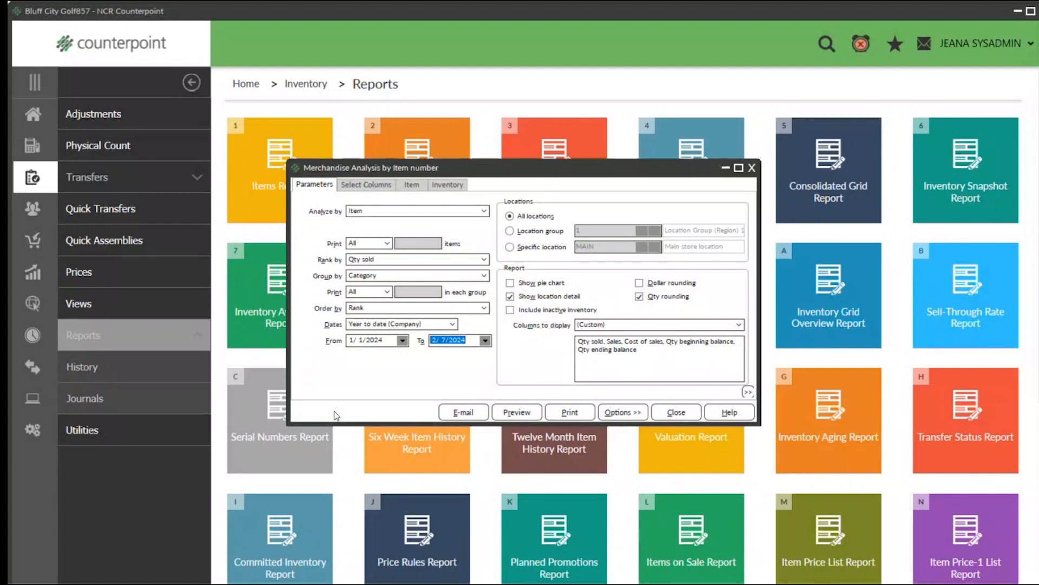
pyautogui.press('Down')
pyautogui.press('Down')
pyautogui.press('Down')
pyautogui.press('Down')
pyautogui.press('Down')
pyautogui.press('Down')
pyautogui.press('Down')
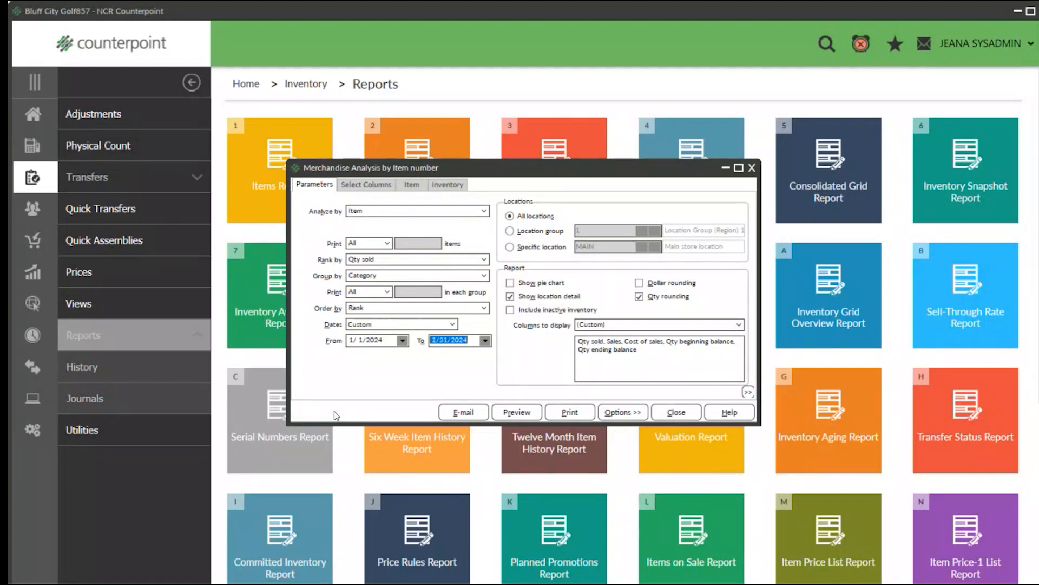
# Add Qty on hand to the visible columns, and remove Qty sold, Sales and Cost of sales.
pyautogui.click(366, 185)
pyautogui.scroll(3, 331, 320)
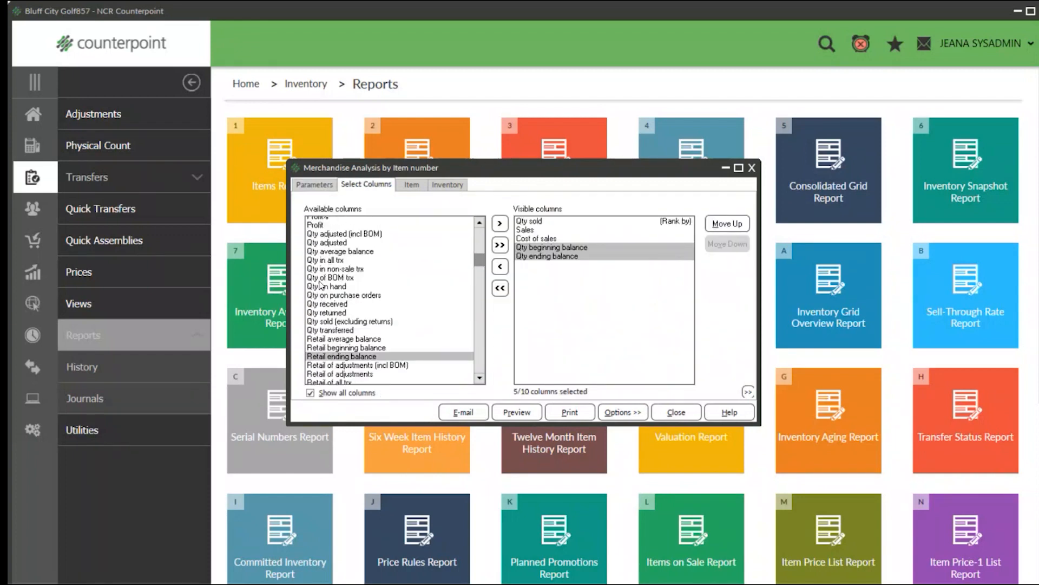
pyautogui.doubleClick(324, 286)
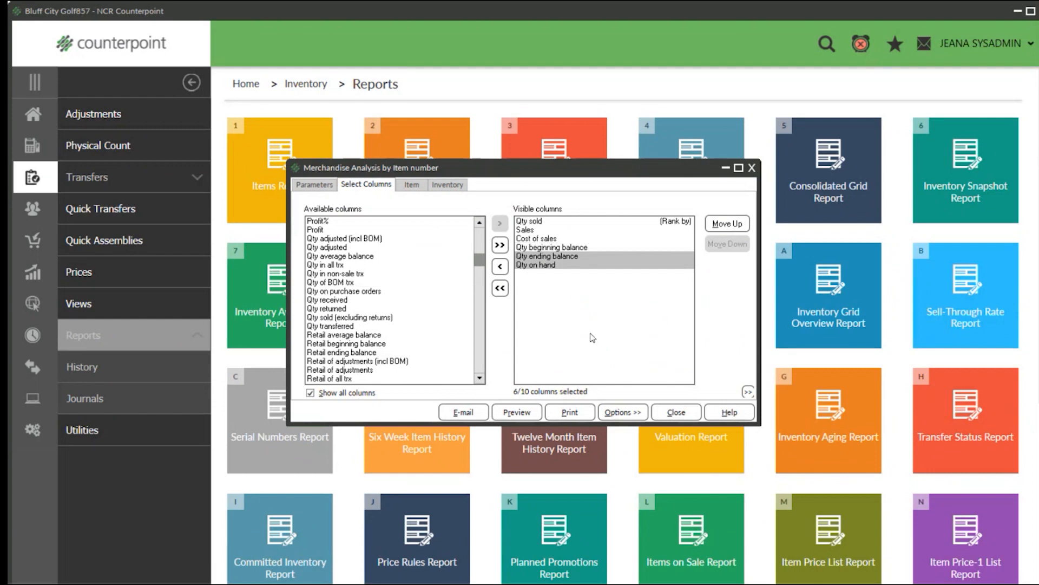
pyautogui.click(552, 248)
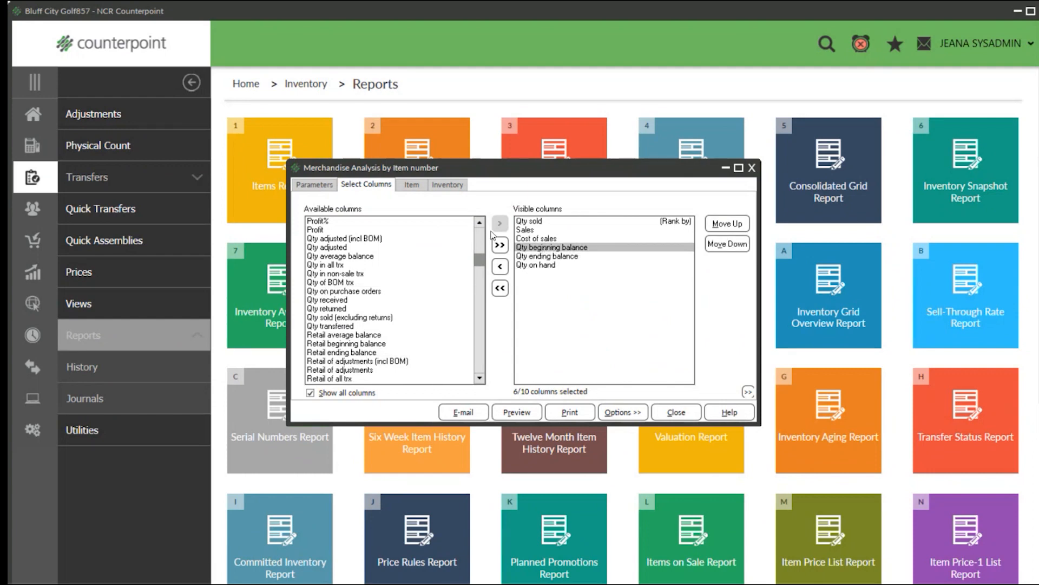
pyautogui.doubleClick(523, 221)
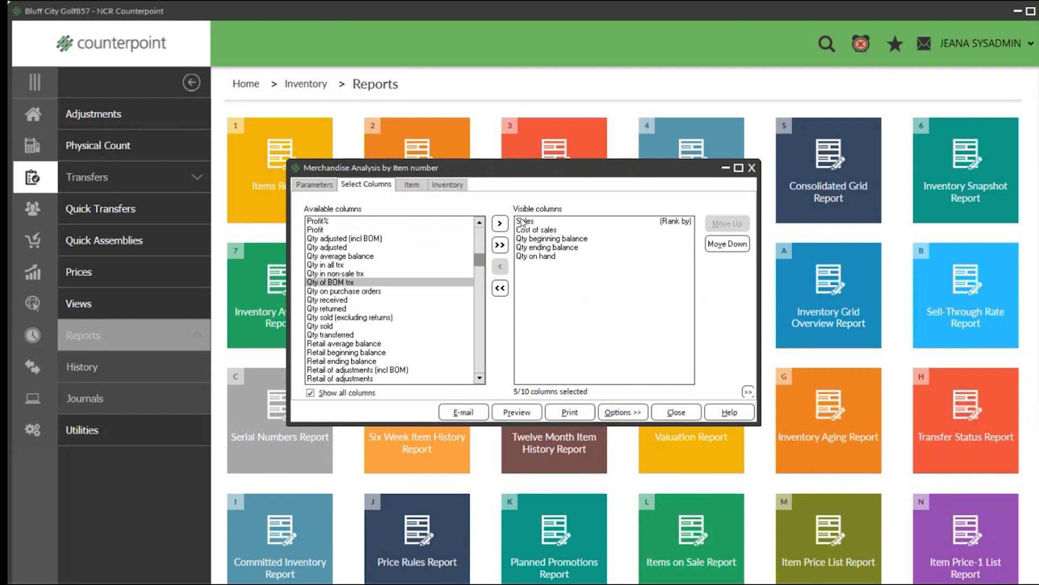
pyautogui.doubleClick(523, 222)
pyautogui.doubleClick(523, 222)
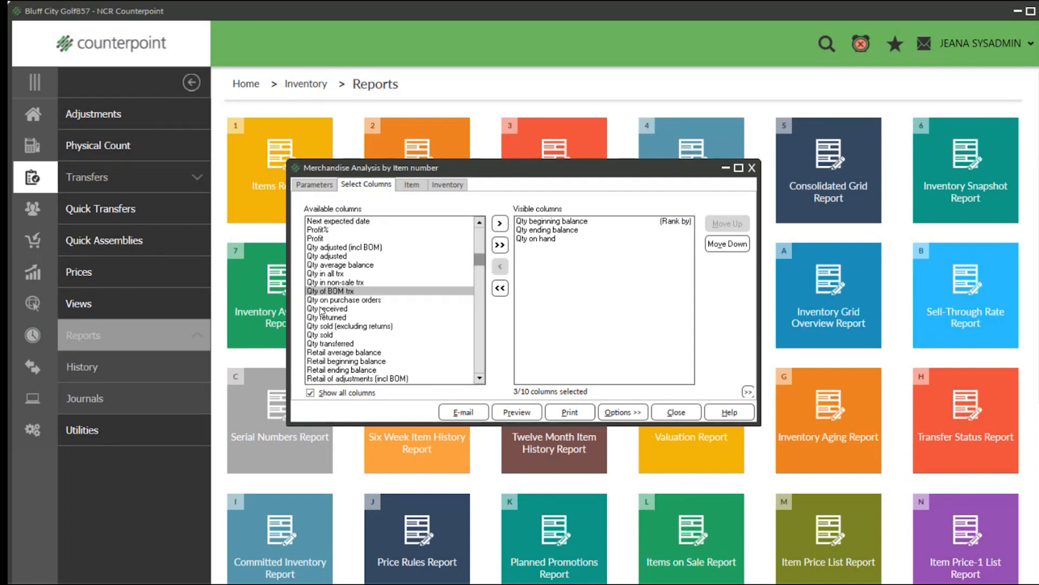
# Check the report's start and end dates, and return to the column selection.
pyautogui.click(314, 185)
pyautogui.click(387, 340)
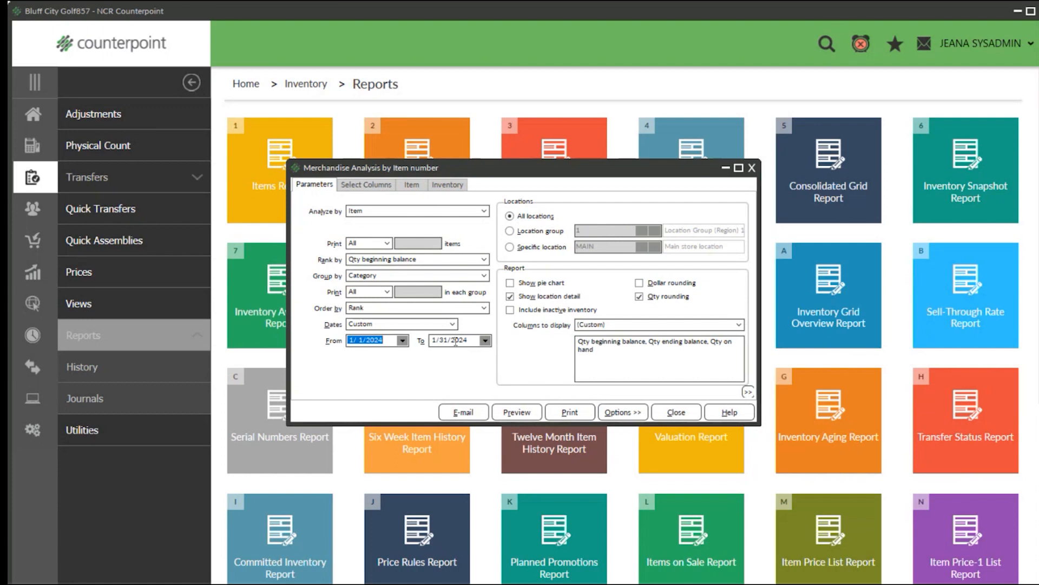
pyautogui.click(472, 340)
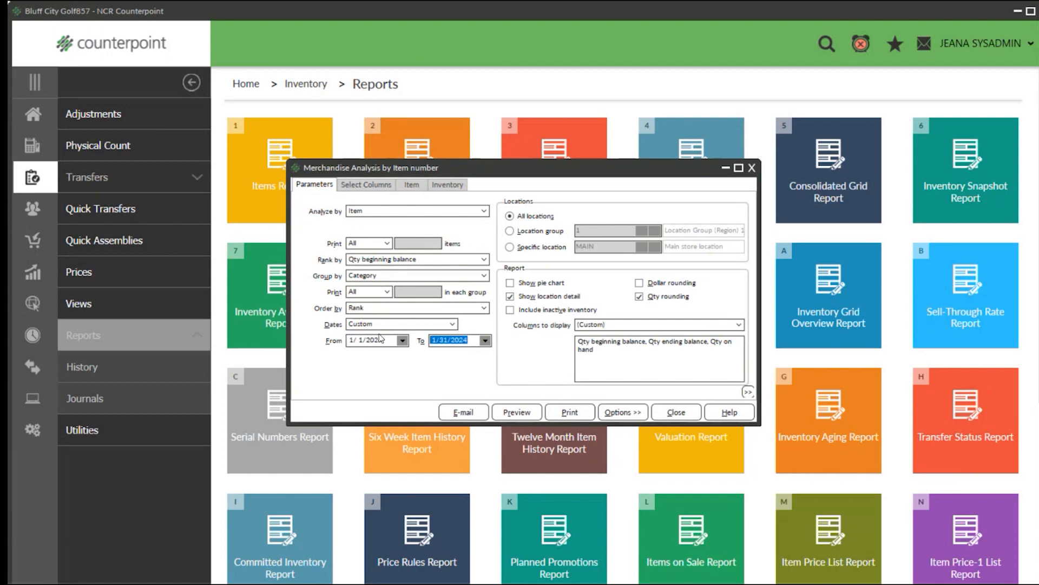
pyautogui.click(366, 184)
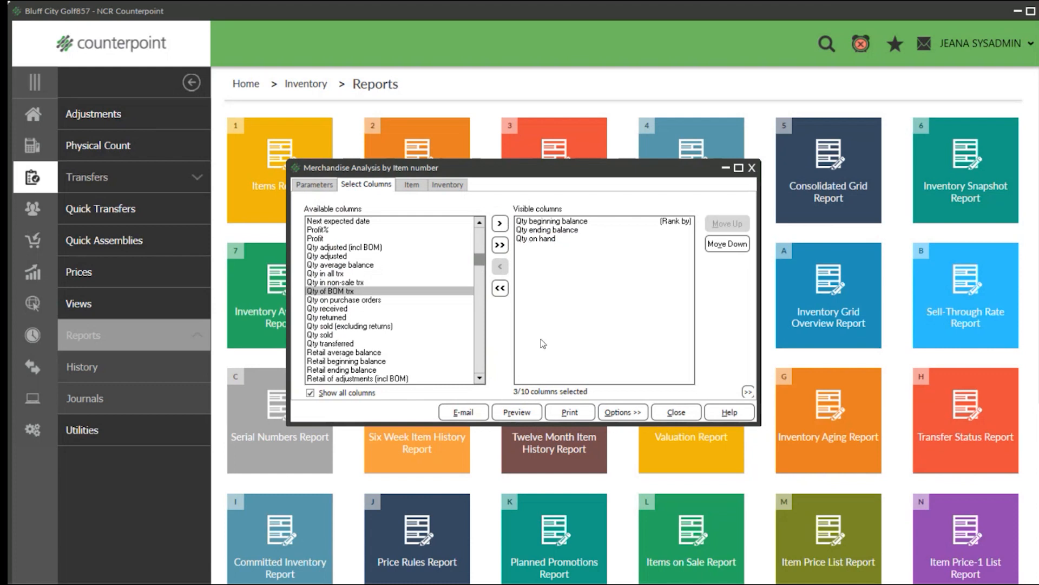
# Preview the report with the balance and on-hand columns, and enlarge the page to 150%.
pyautogui.click(519, 412)
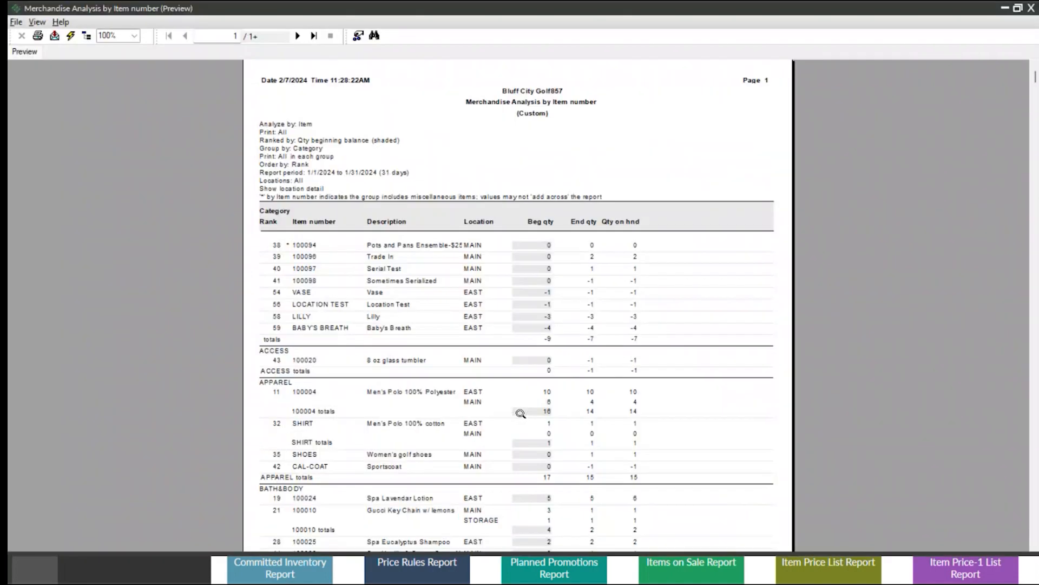
pyautogui.scroll(-5, 520, 413)
pyautogui.scroll(3, 474, 336)
pyautogui.click(134, 36)
pyautogui.click(124, 113)
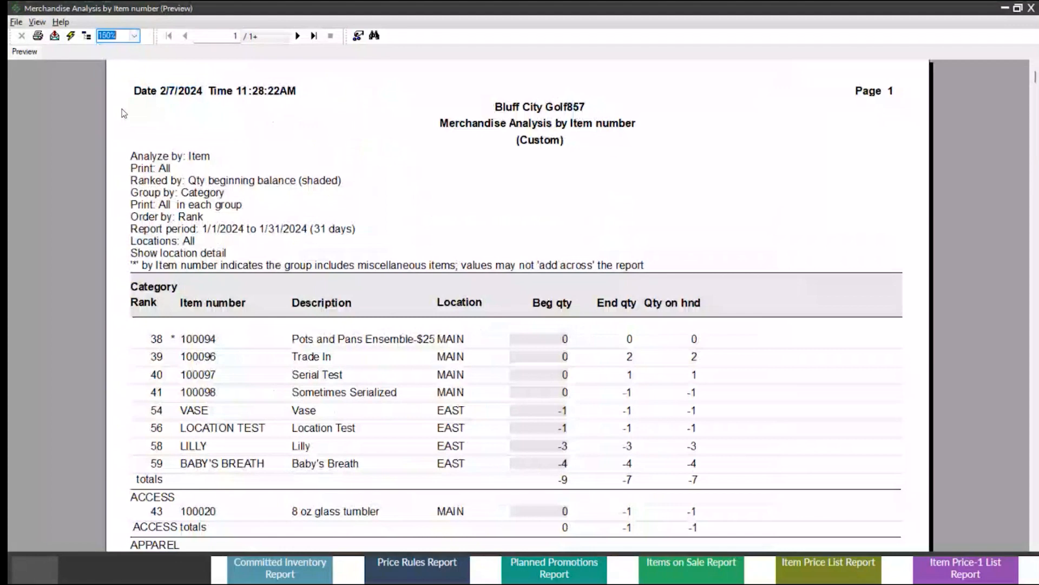
# Compare the beginning, ending and on-hand quantities of Spa Lavendar Lotion in the BATH&BODY category, and close the preview.
pyautogui.scroll(-5, 345, 282)
pyautogui.click(560, 321)
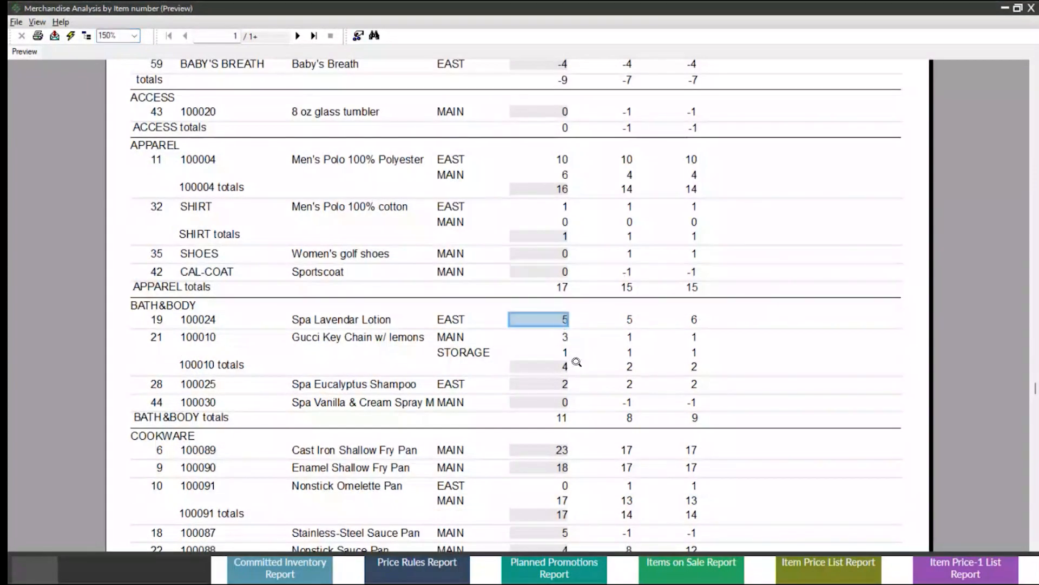
pyautogui.click(630, 321)
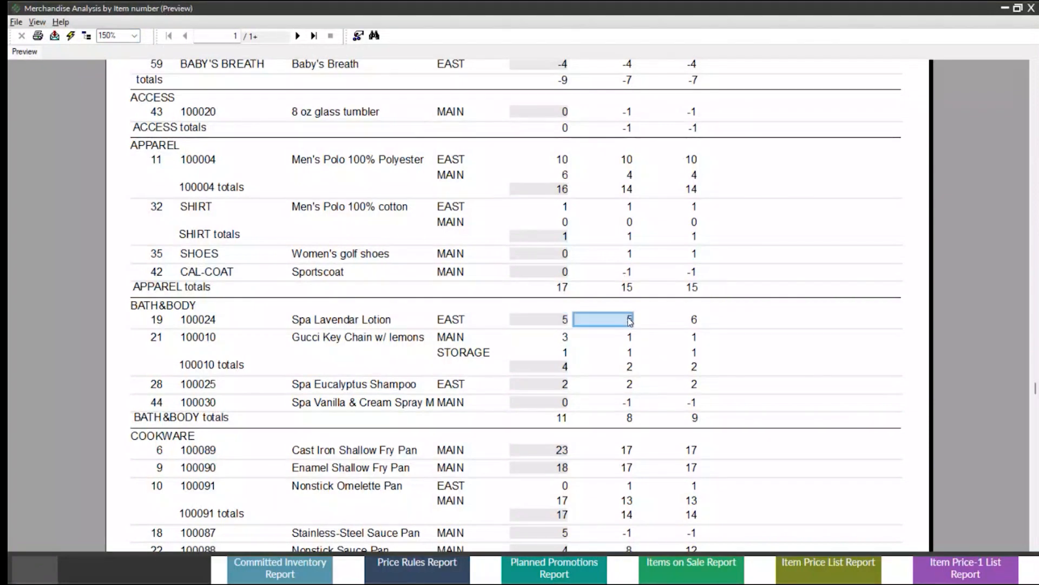
pyautogui.click(695, 321)
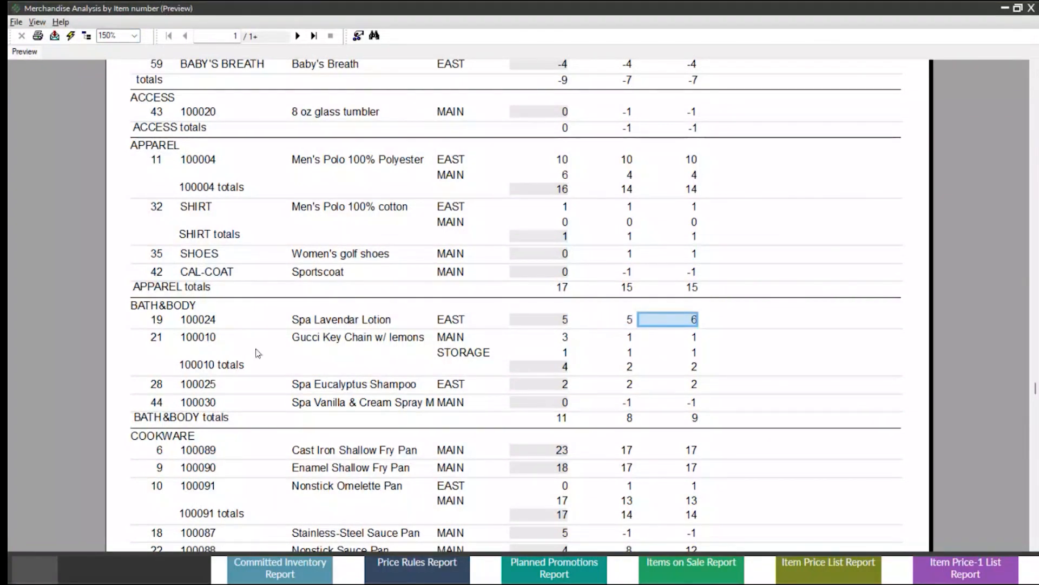
pyautogui.click(1030, 9)
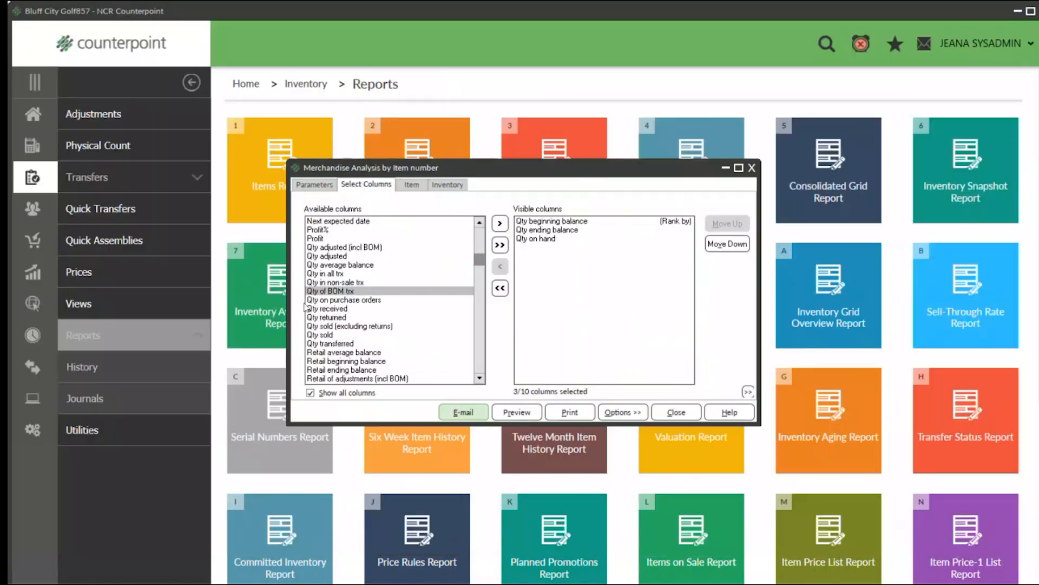
# Review the available columns, including Freshness %, GMROI and Turns, and close the Merchandise Analysis report.
pyautogui.scroll(-3, 361, 301)
pyautogui.scroll(8, 357, 303)
pyautogui.scroll(4, 349, 299)
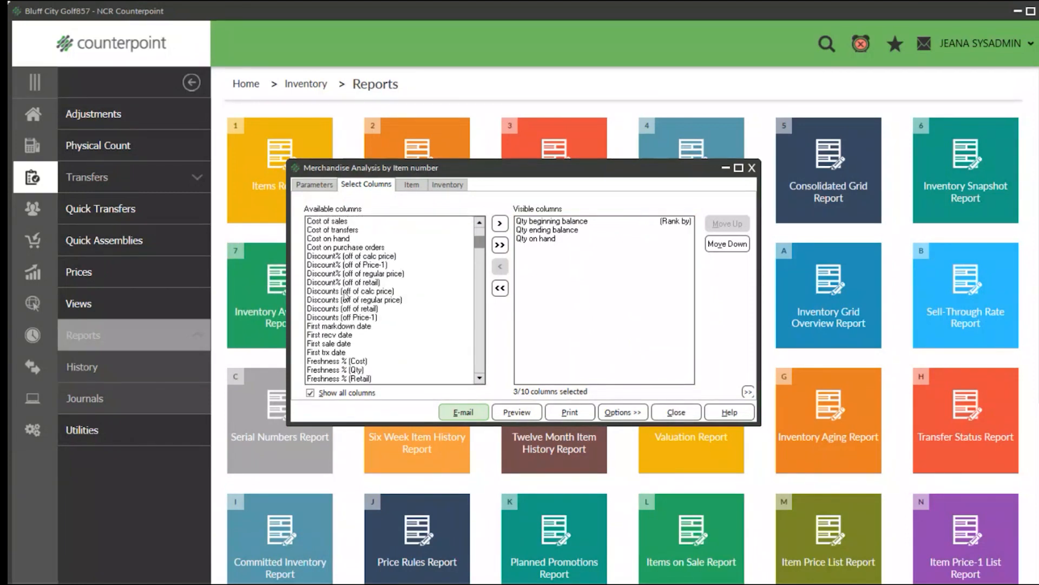
pyautogui.scroll(-2, 345, 295)
pyautogui.click(337, 312)
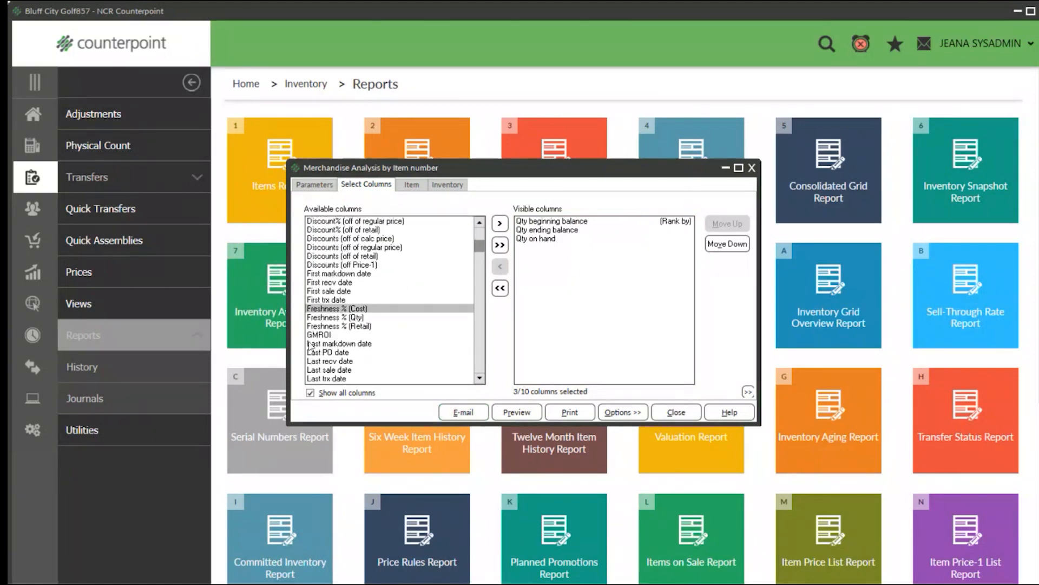
pyautogui.click(318, 338)
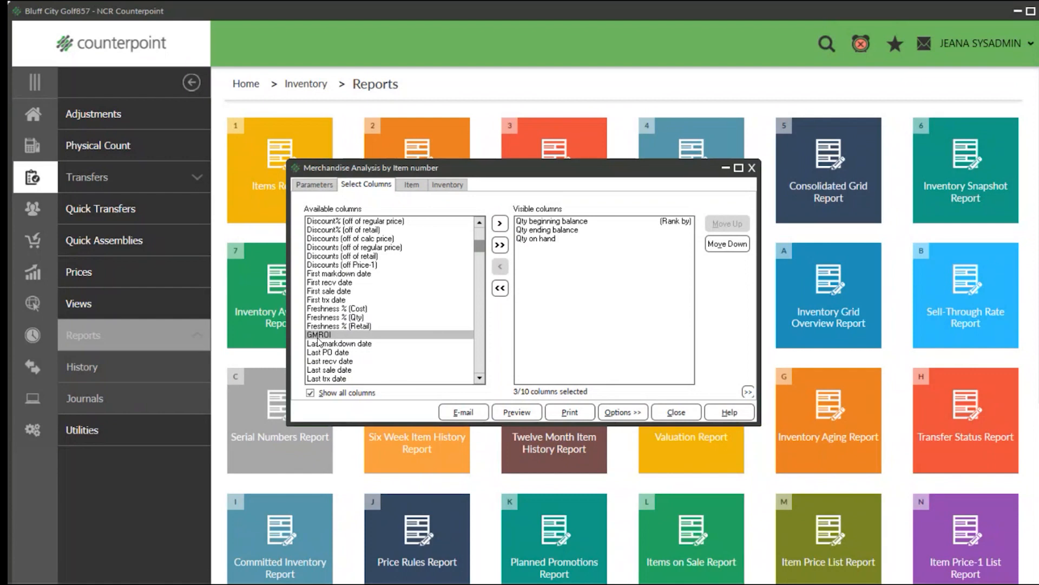
pyautogui.scroll(-12, 326, 327)
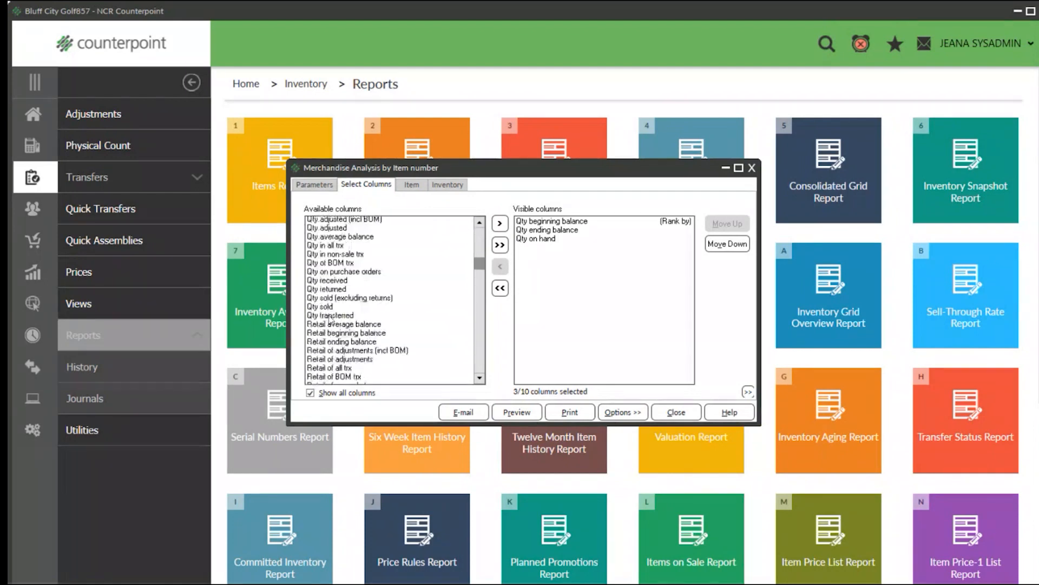
pyautogui.scroll(-6, 330, 319)
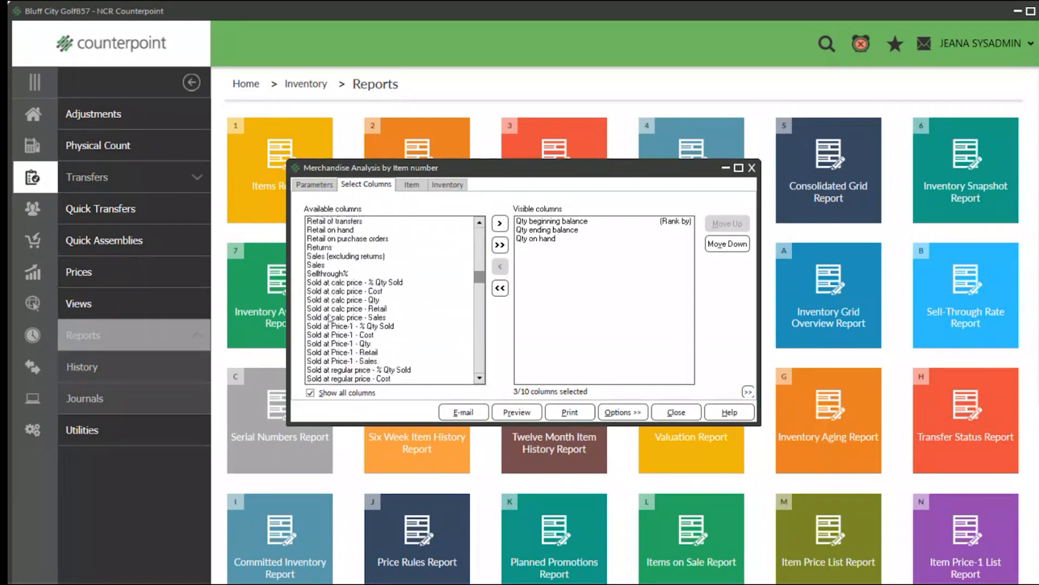
pyautogui.scroll(-10, 320, 276)
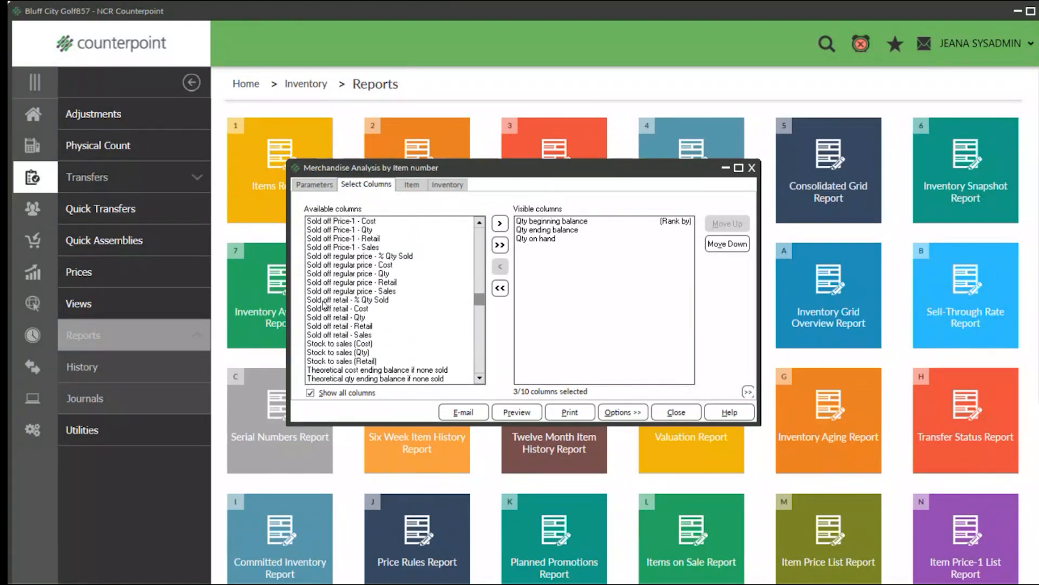
pyautogui.scroll(-4, 323, 304)
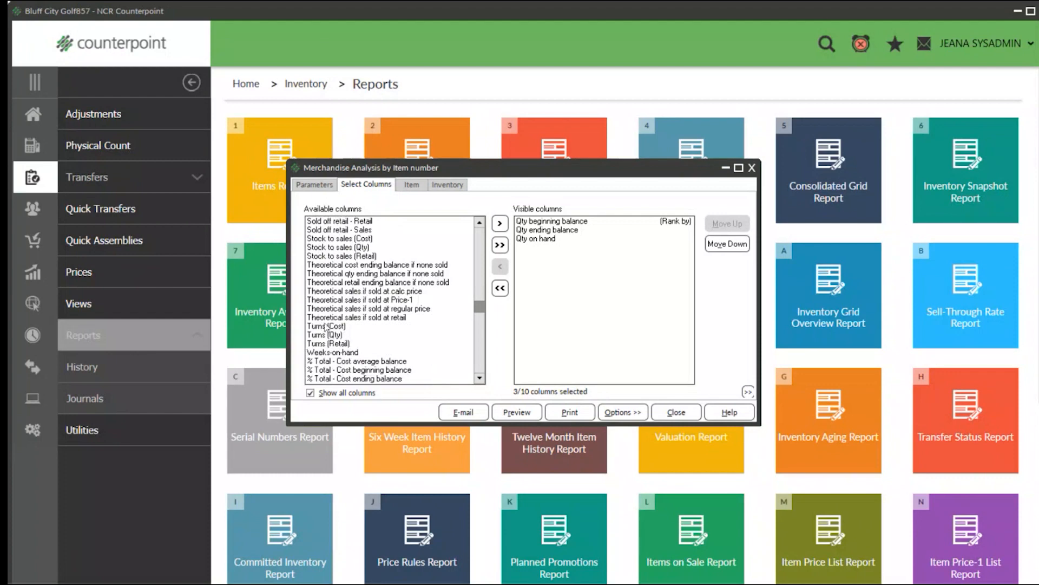
pyautogui.click(331, 345)
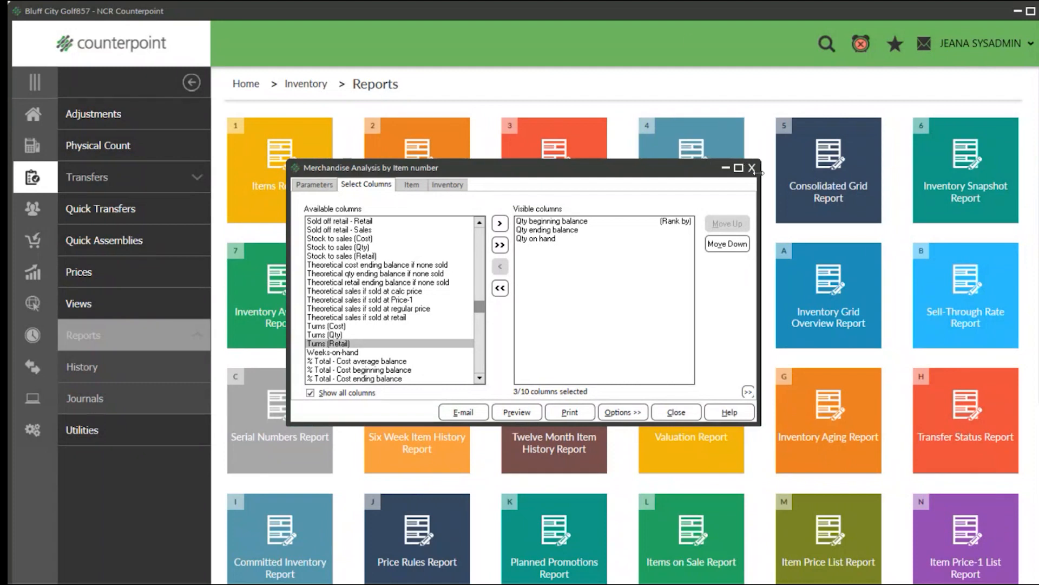
pyautogui.click(750, 169)
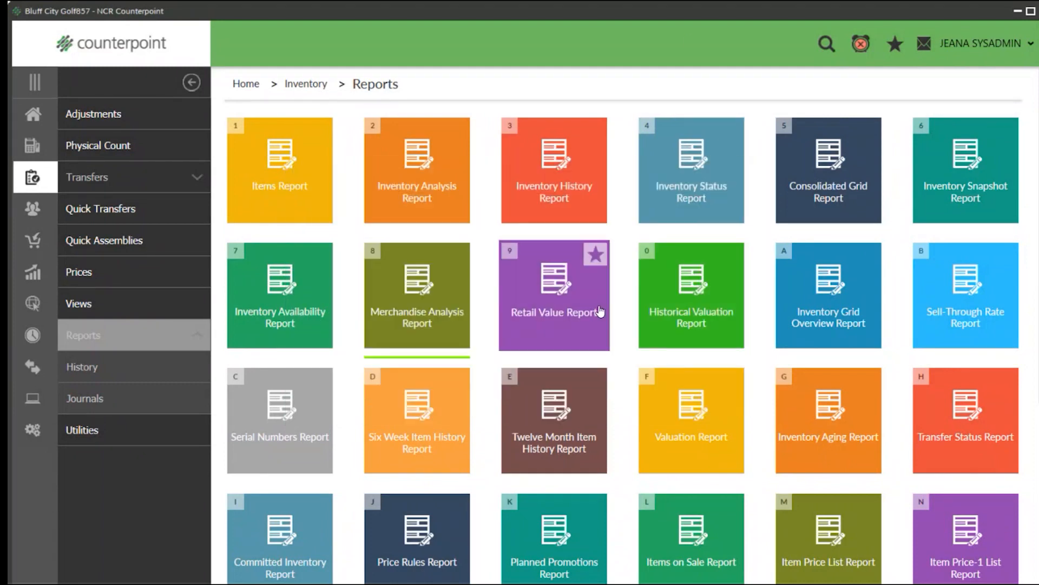
# Open the Retail Value Report and check its start and end dates.
pyautogui.click(551, 318)
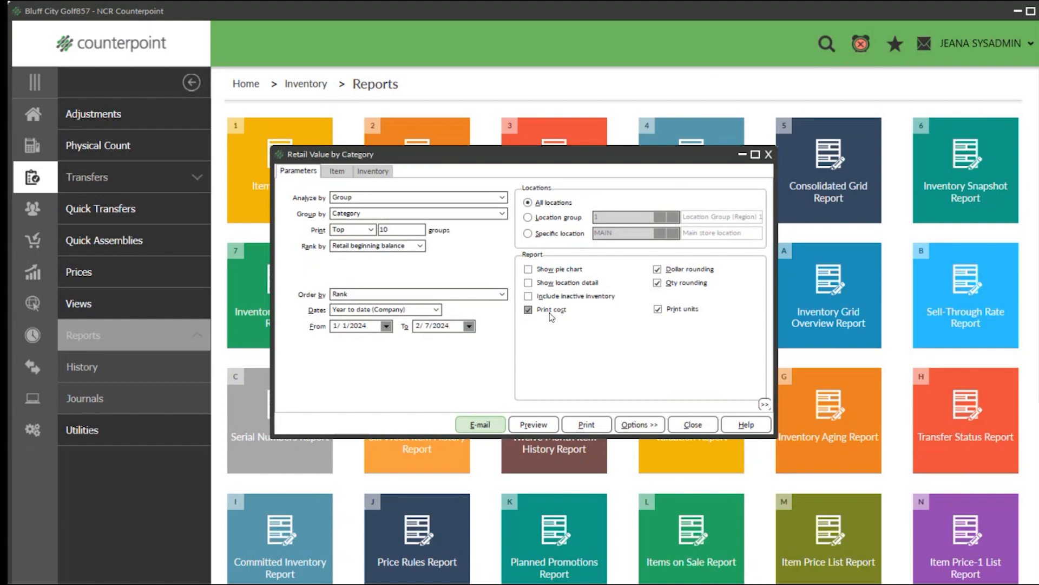
pyautogui.moveTo(373, 326); pyautogui.dragTo(333, 326)
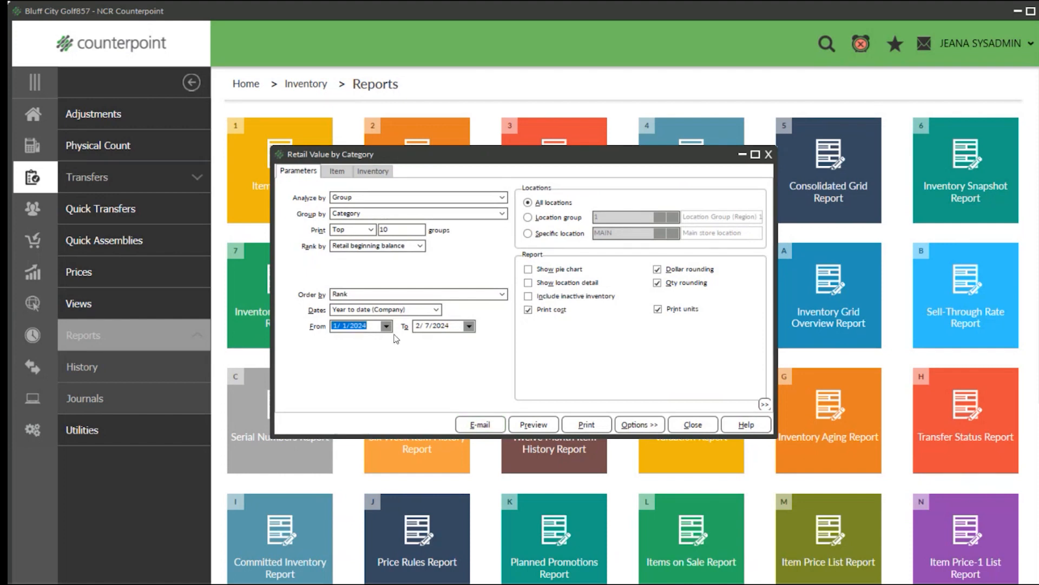
pyautogui.moveTo(457, 327); pyautogui.dragTo(390, 328)
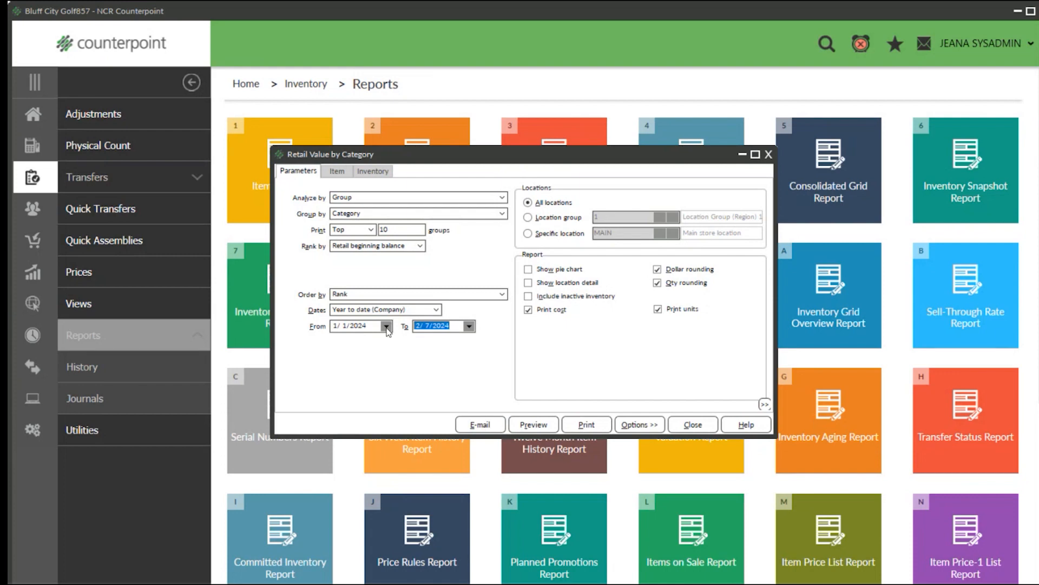
# Configure the report to analyze by Item, print all items, group by Category and show location detail.
pyautogui.click(355, 200)
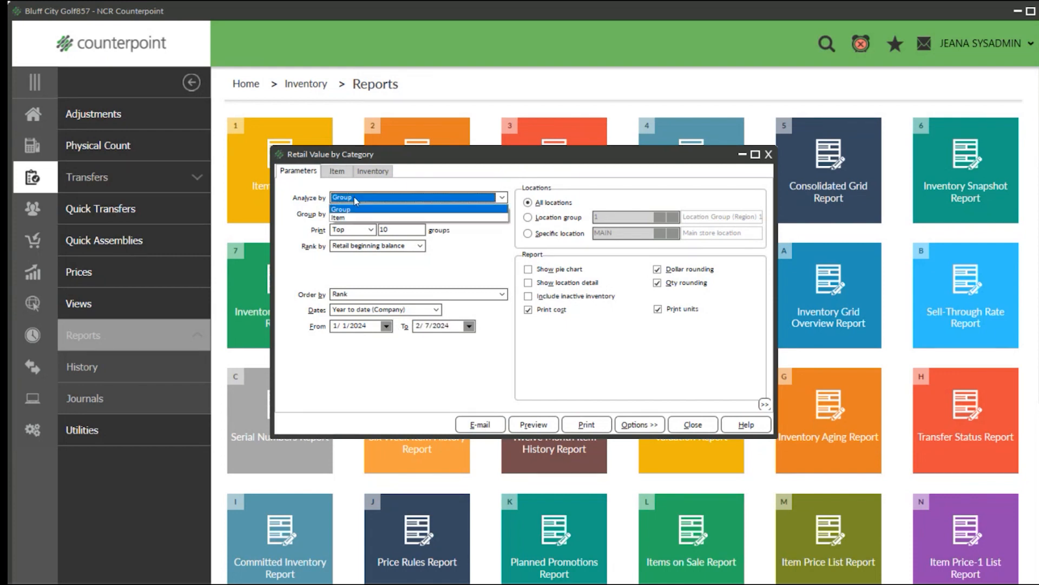
pyautogui.click(350, 218)
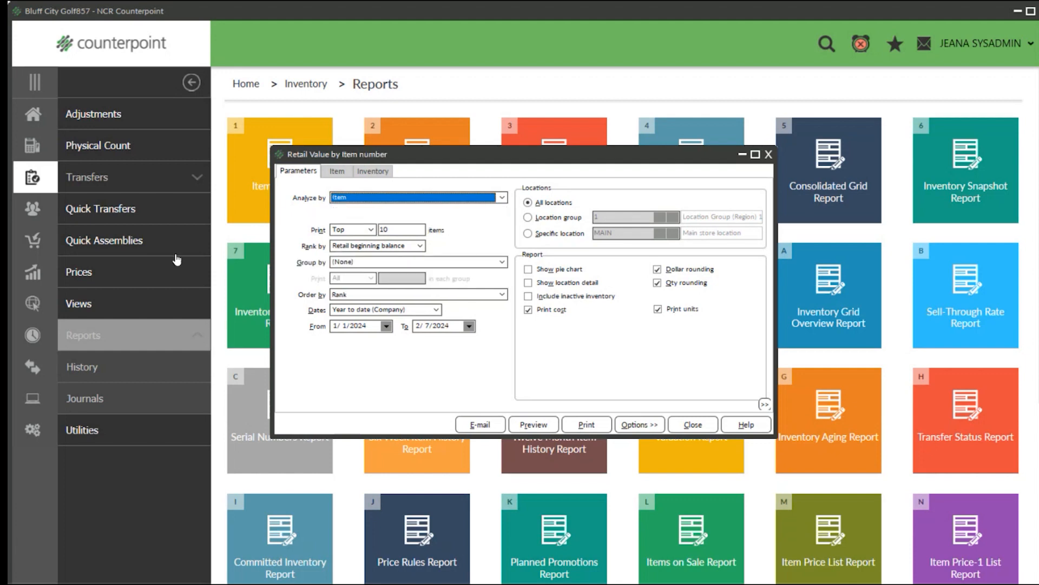
pyautogui.click(362, 231)
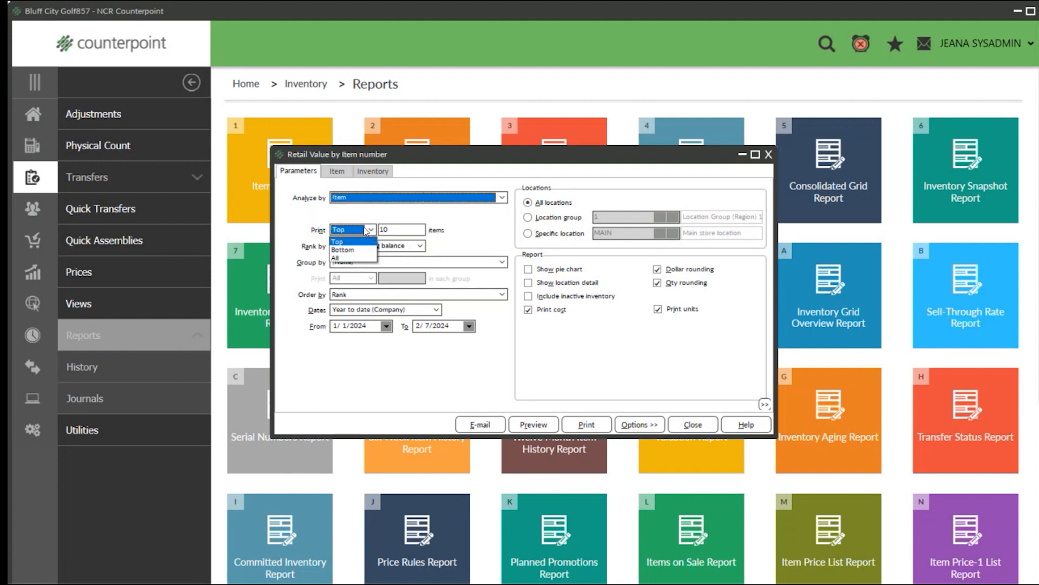
pyautogui.click(334, 258)
pyautogui.click(502, 262)
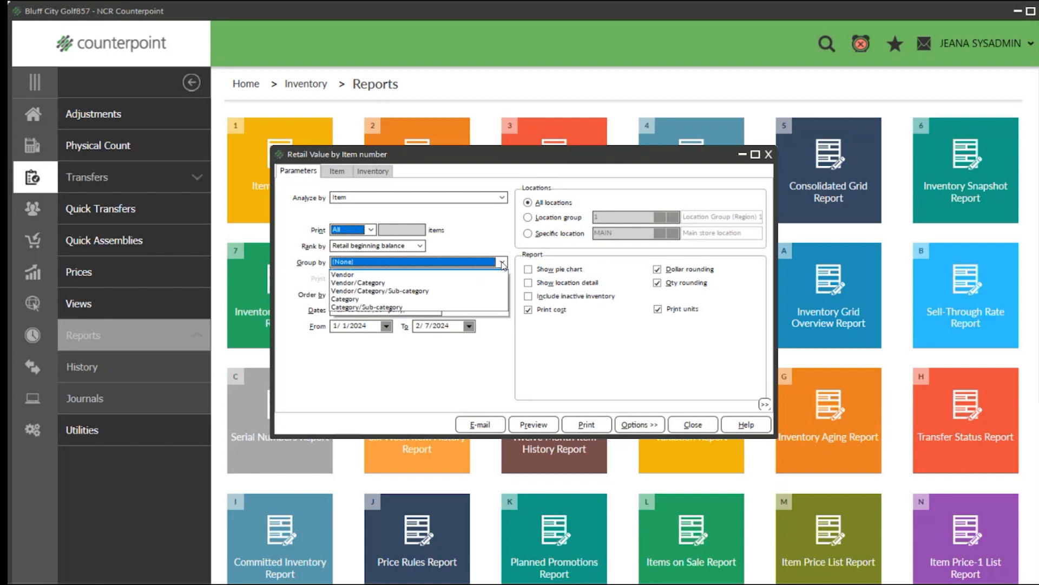
pyautogui.click(353, 299)
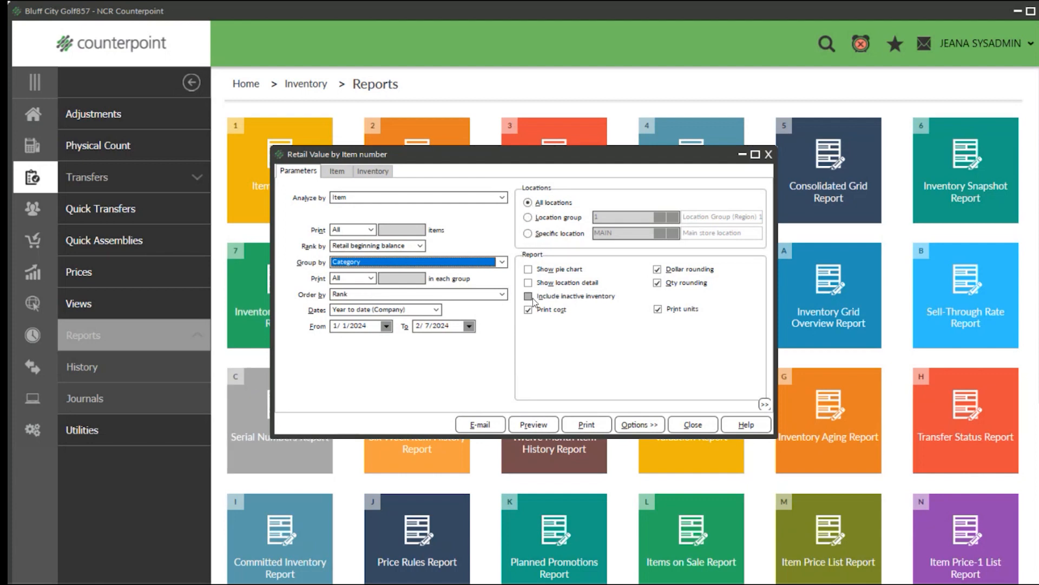
pyautogui.click(529, 283)
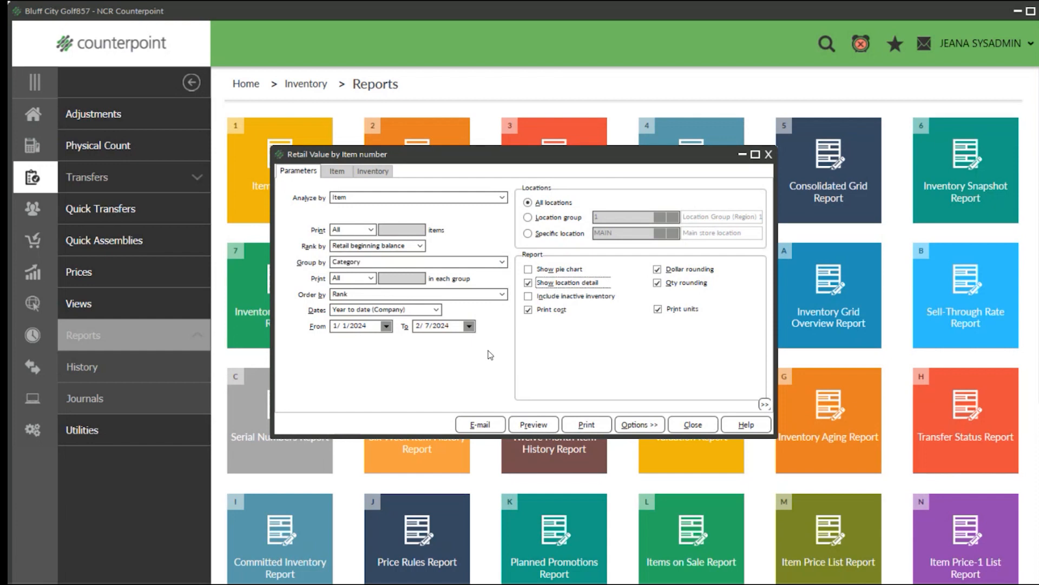
# Check the report's item and inventory filters, and preview the report at 150% zoom.
pyautogui.click(337, 172)
pyautogui.click(373, 172)
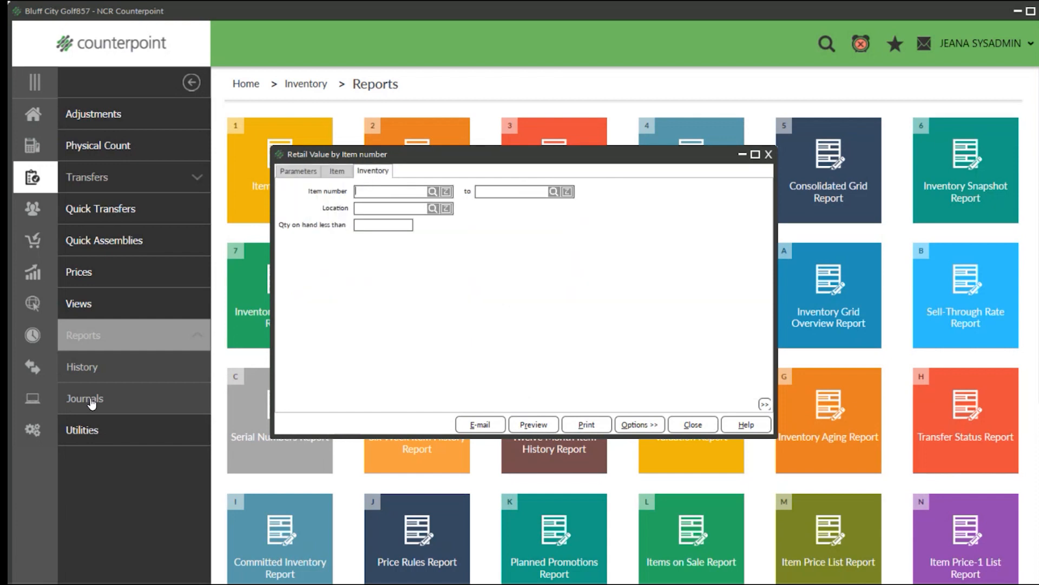
pyautogui.click(522, 423)
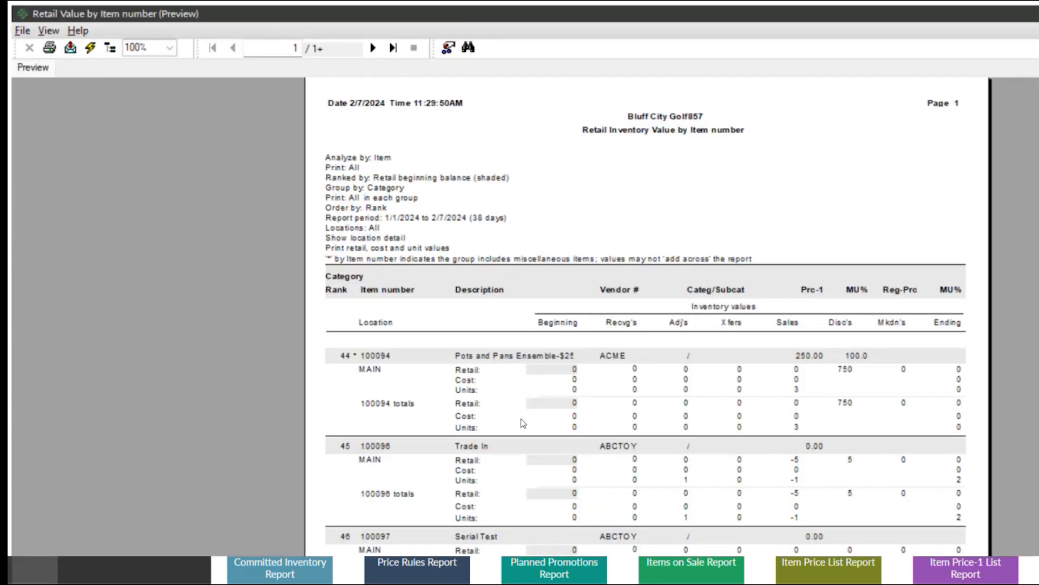
pyautogui.click(169, 47)
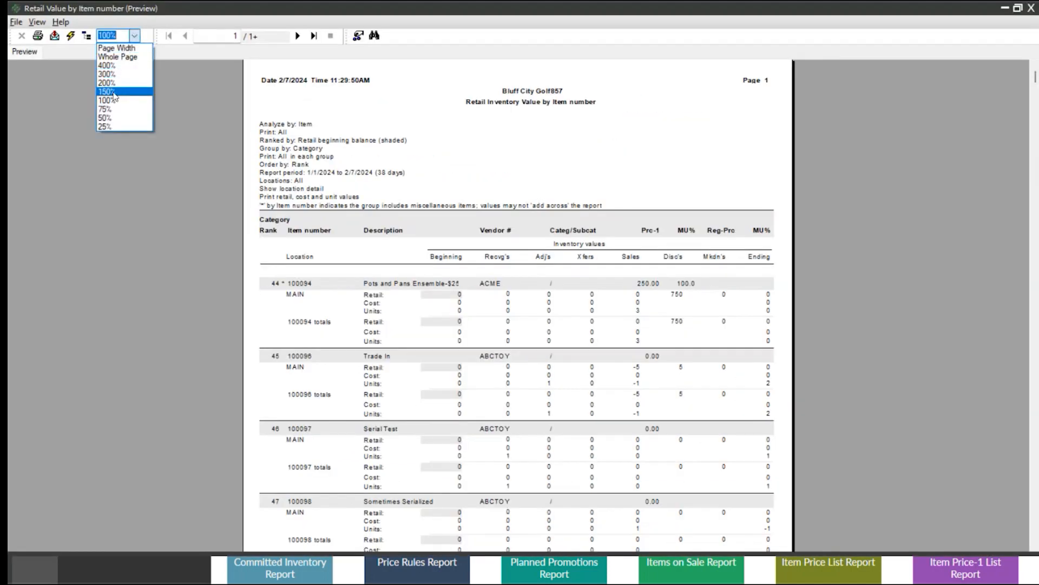
pyautogui.click(107, 91)
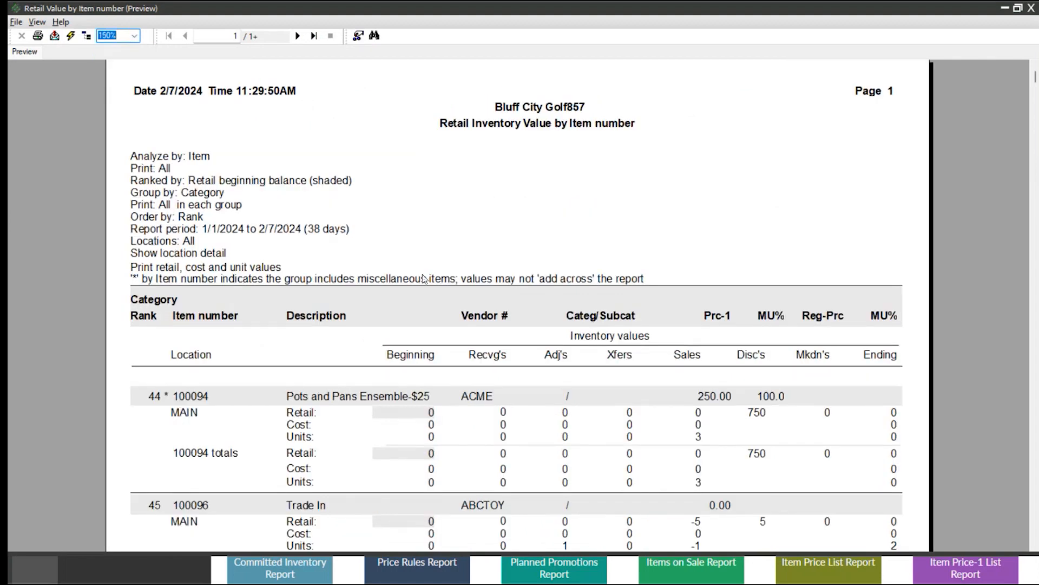
# Go to page 2 of the report and examine the beginning retail values of Men's Polo 100% Polyester.
pyautogui.scroll(-3, 424, 279)
pyautogui.scroll(-8, 418, 339)
pyautogui.click(416, 370)
pyautogui.click(298, 37)
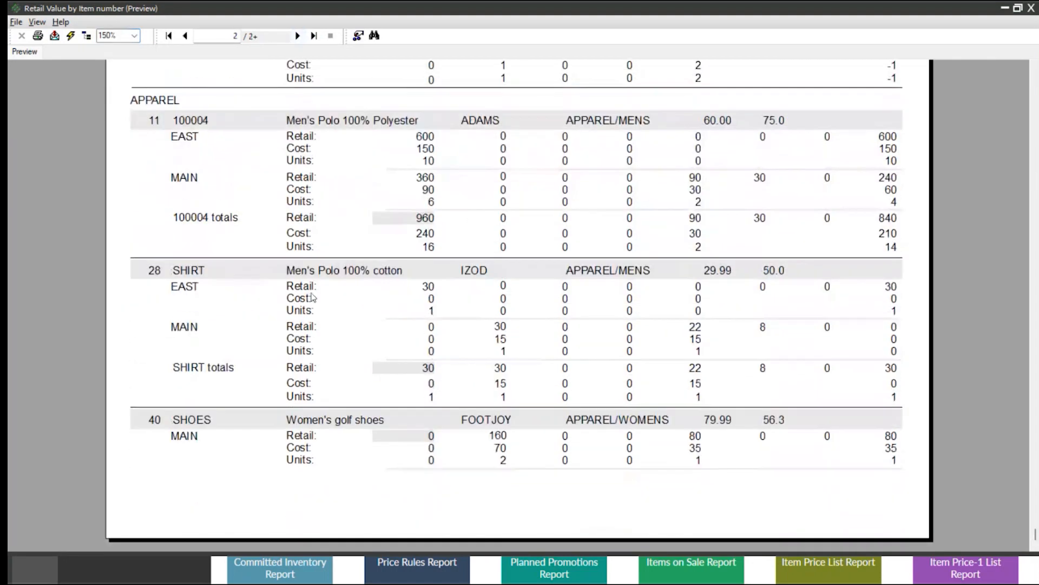
pyautogui.scroll(3, 349, 295)
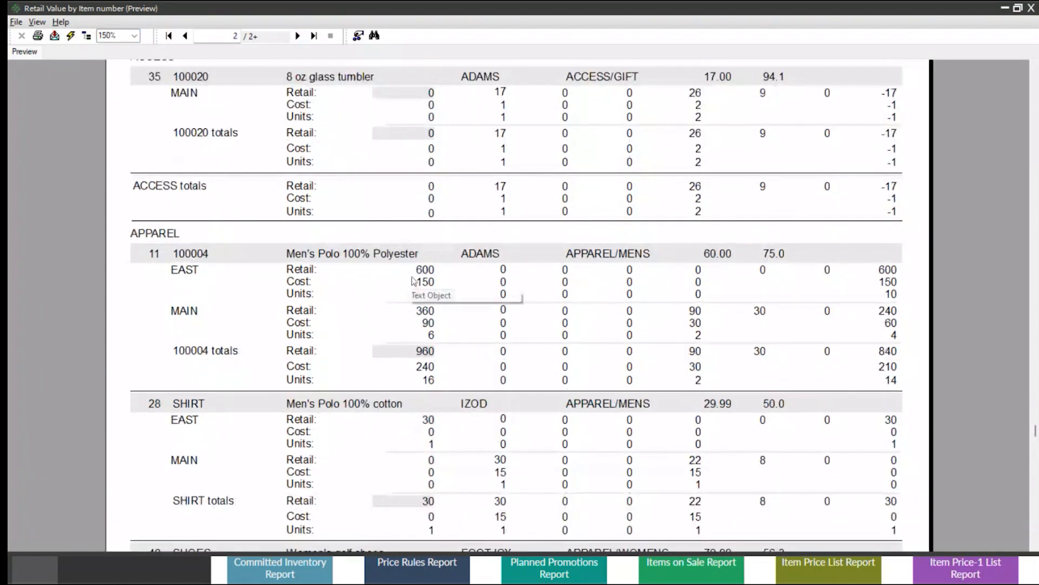
pyautogui.click(424, 271)
# Examine the beginning, receivings, adjustments and sales columns for the items on page 2 of the report.
pyautogui.scroll(10, 424, 271)
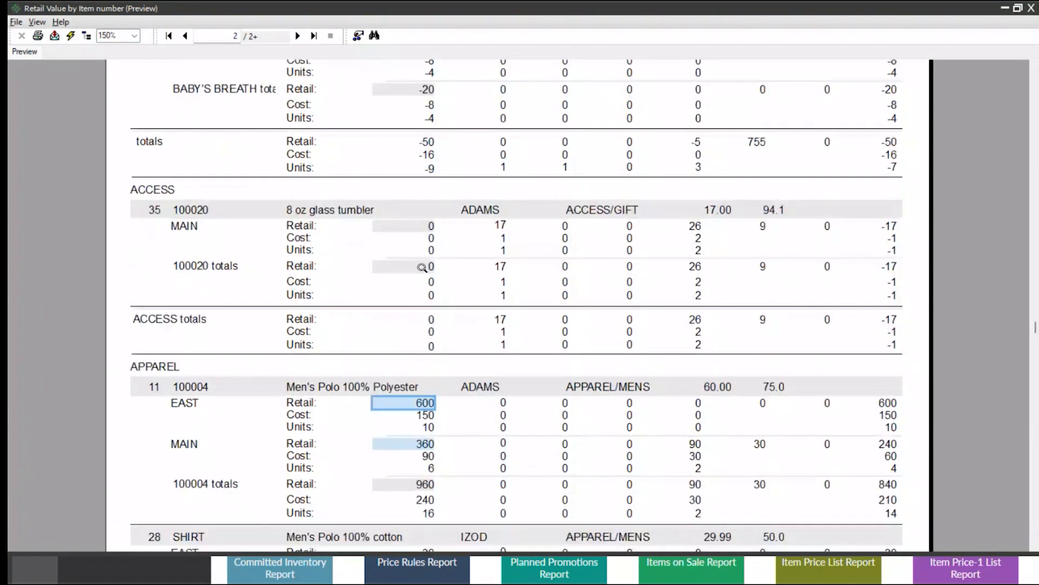
pyautogui.scroll(-3, 421, 273)
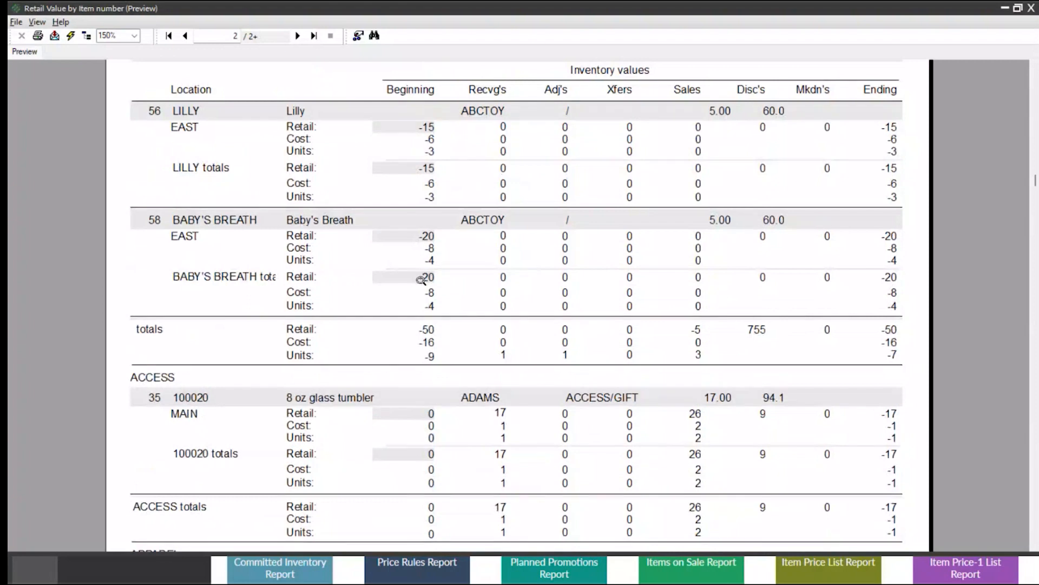
pyautogui.scroll(-6, 425, 268)
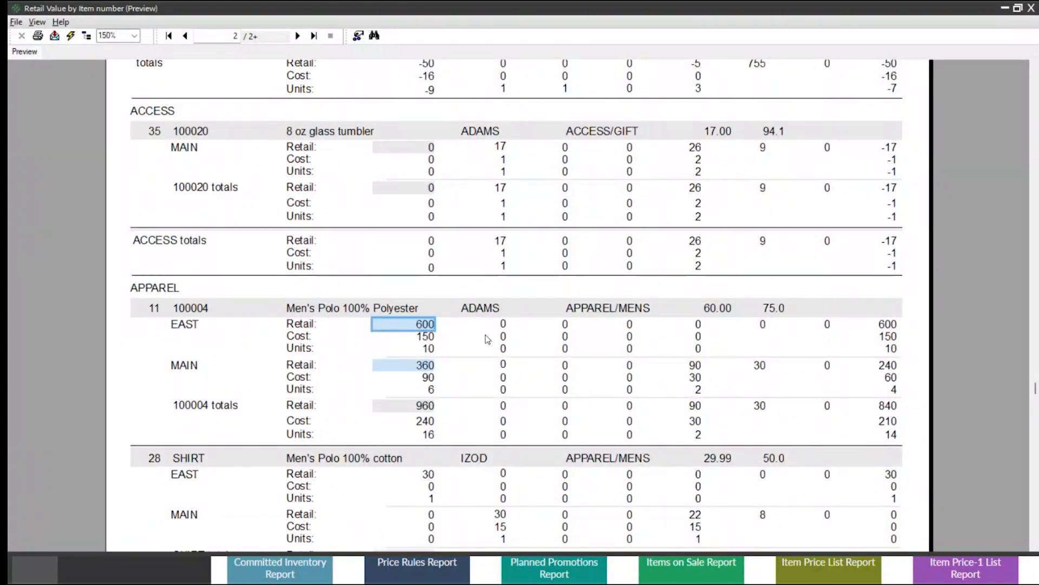
pyautogui.scroll(9, 485, 336)
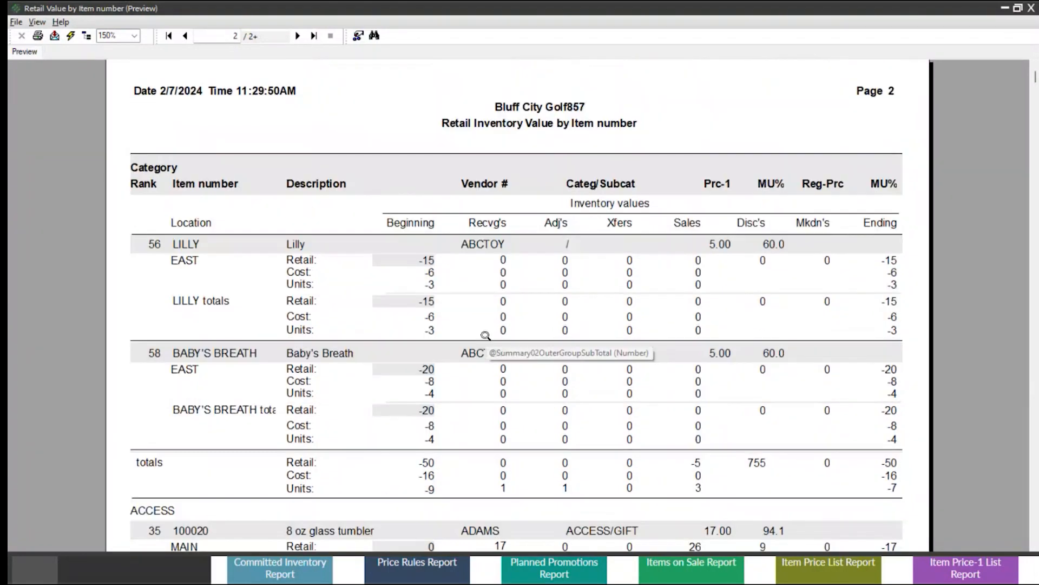
pyautogui.click(502, 262)
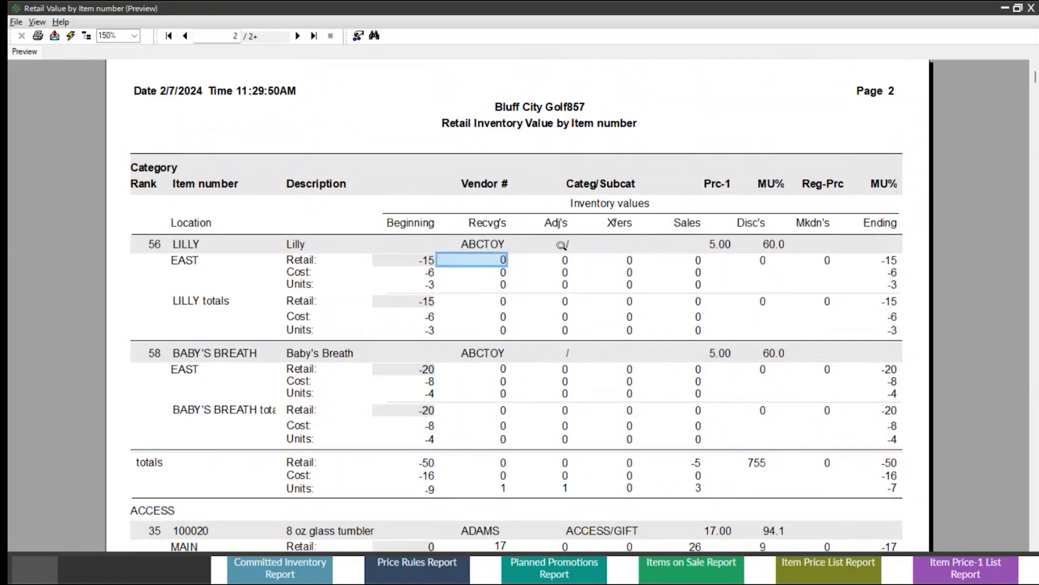
pyautogui.click(561, 245)
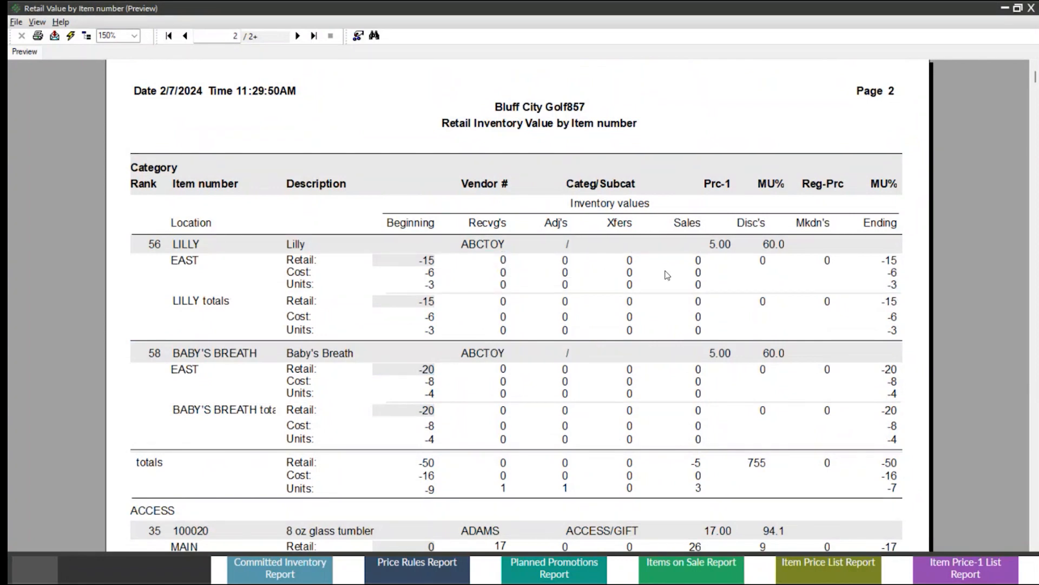
pyautogui.scroll(-6, 636, 297)
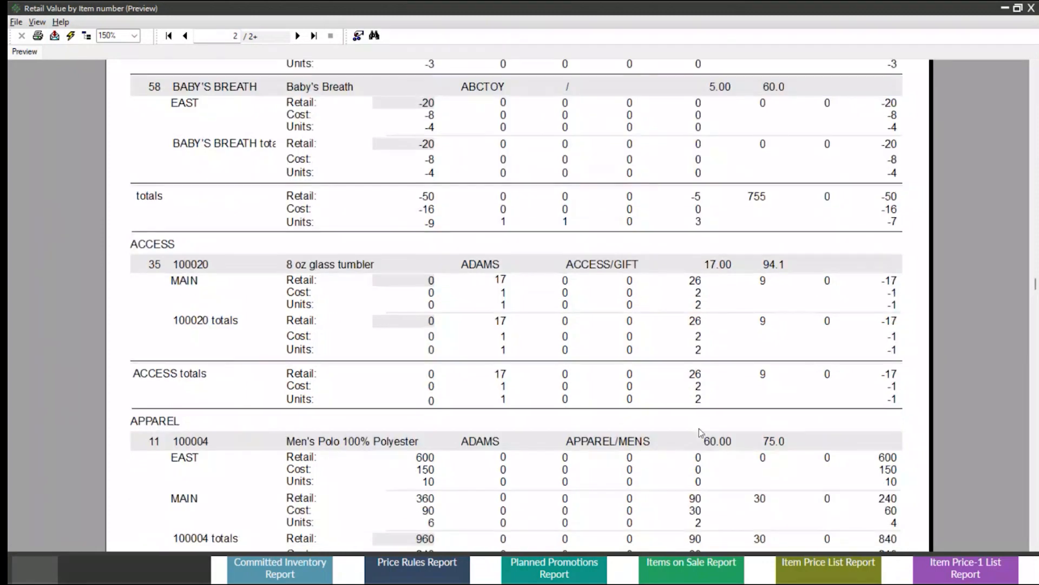
pyautogui.scroll(6, 700, 427)
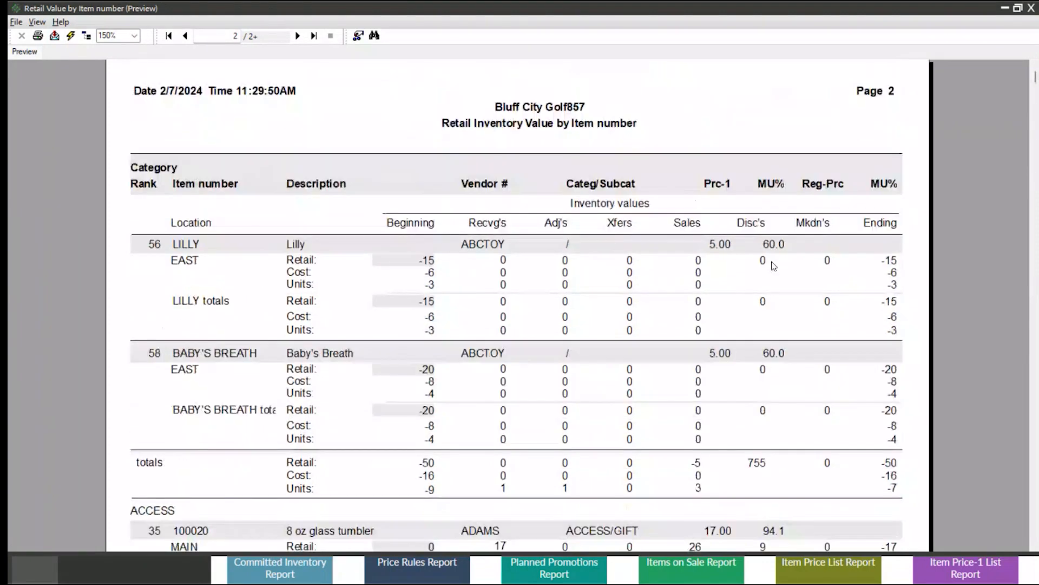
# Check the Prc-1 price of Lilly and Baby's Breath, and the markup percentage of Baby's Breath.
pyautogui.click(722, 246)
pyautogui.click(728, 355)
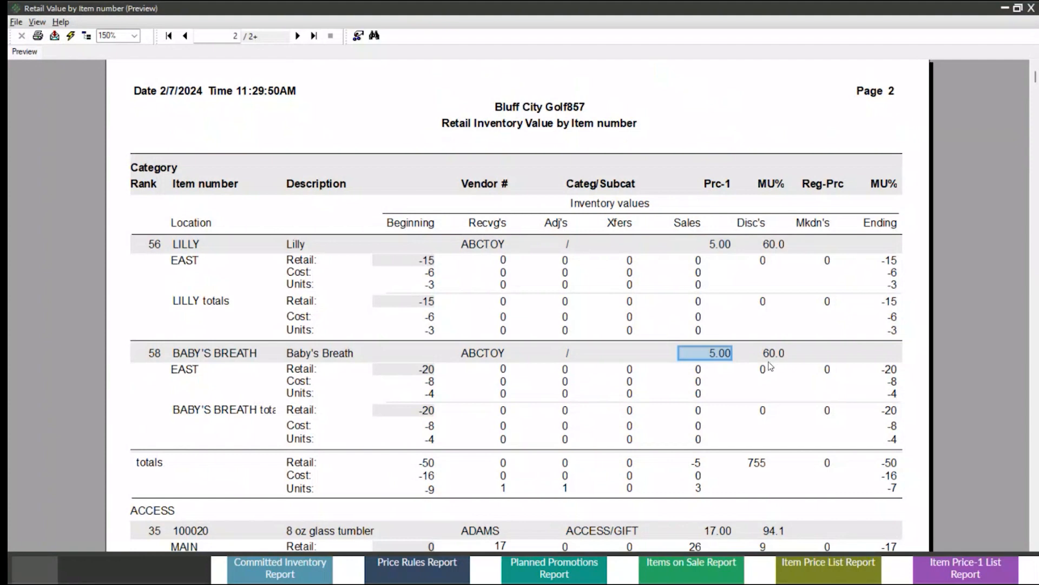
pyautogui.click(776, 352)
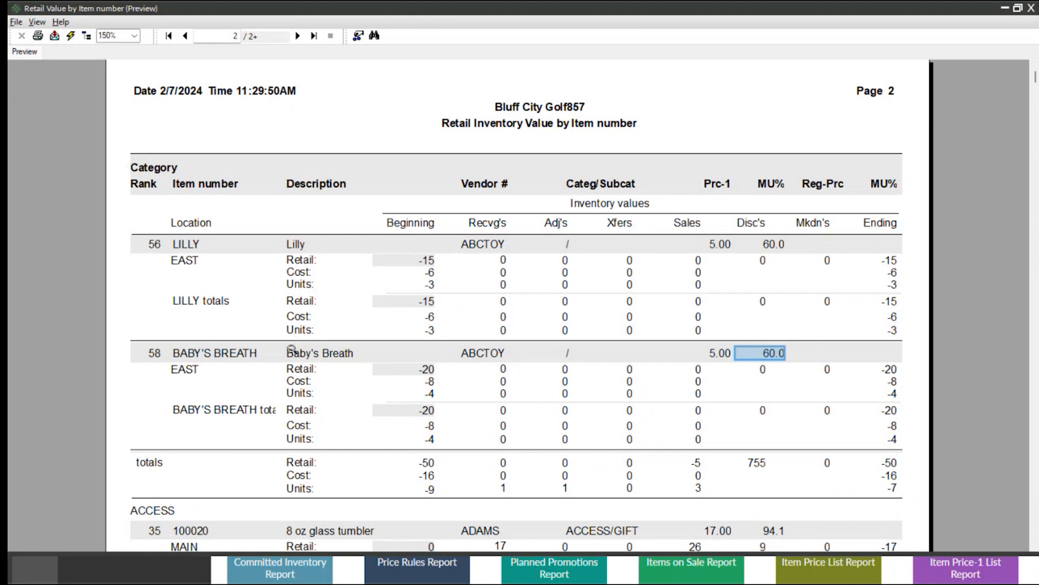
# Examine the beginning retail, cost and unit values of Baby's Breath at the EAST location.
pyautogui.scroll(-3, 291, 349)
pyautogui.click(295, 249)
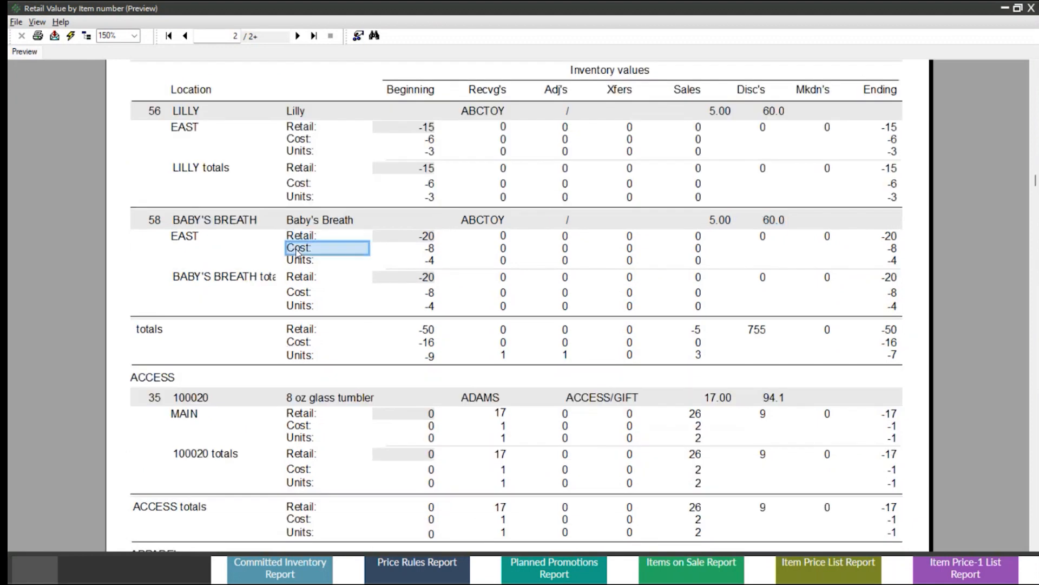
pyautogui.click(293, 264)
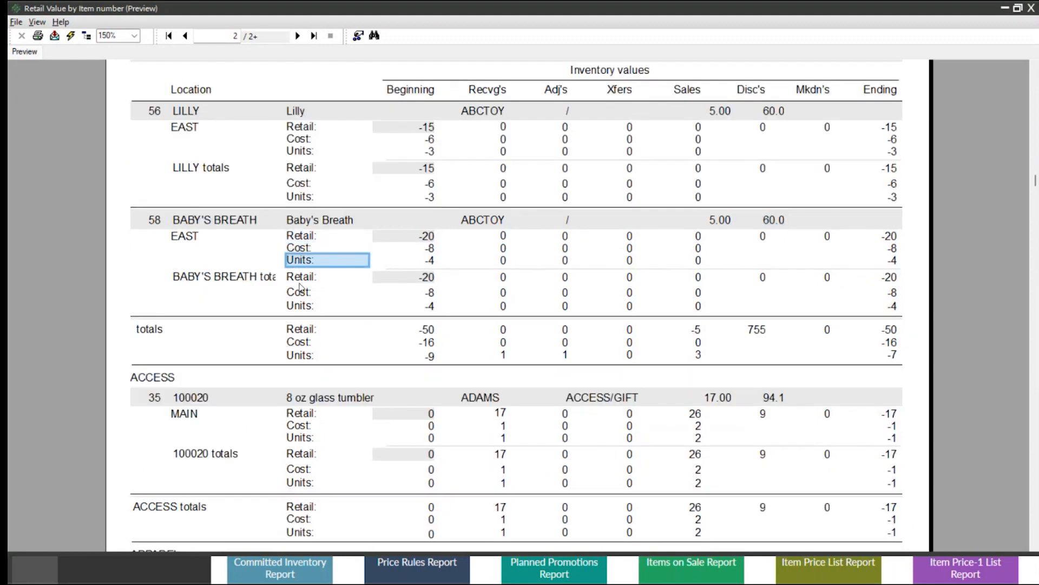
pyautogui.click(300, 278)
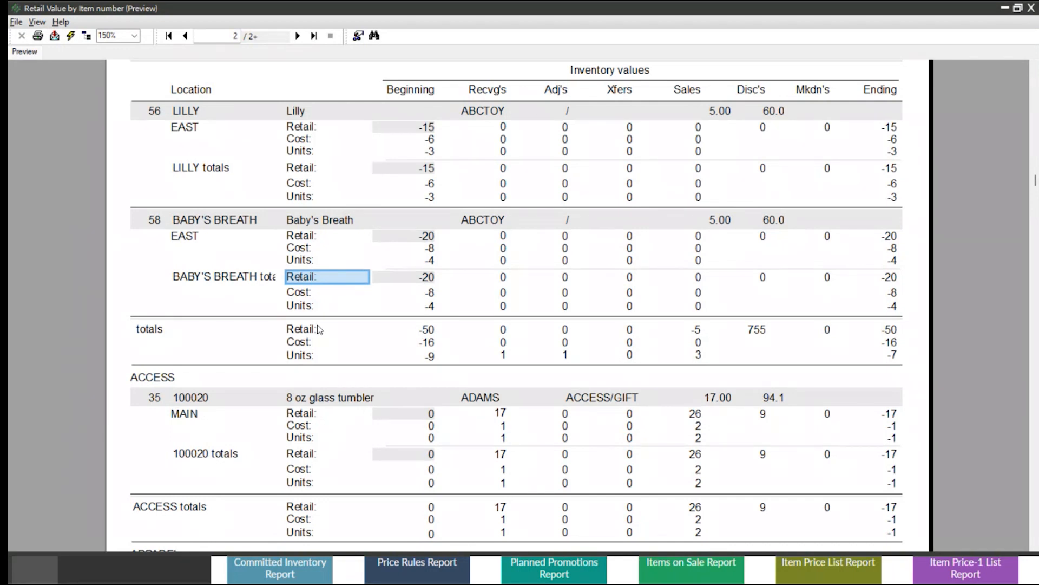
pyautogui.click(424, 236)
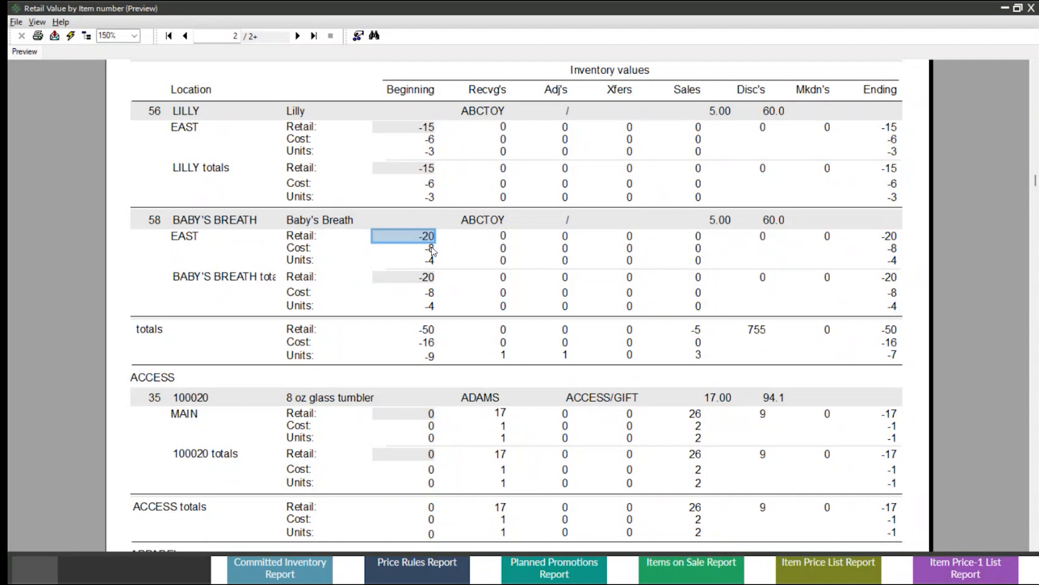
pyautogui.click(430, 250)
pyautogui.click(431, 261)
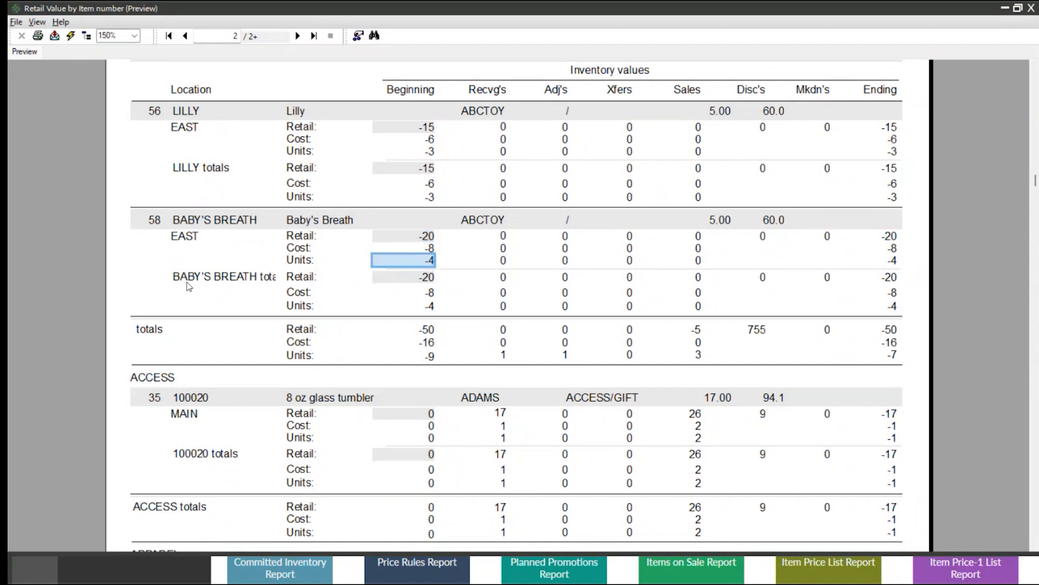
# Check Spa Eucalyptus Shampoo's beginning retail value and units at EAST on page 3, and close the Retail Value report.
pyautogui.scroll(-3, 256, 297)
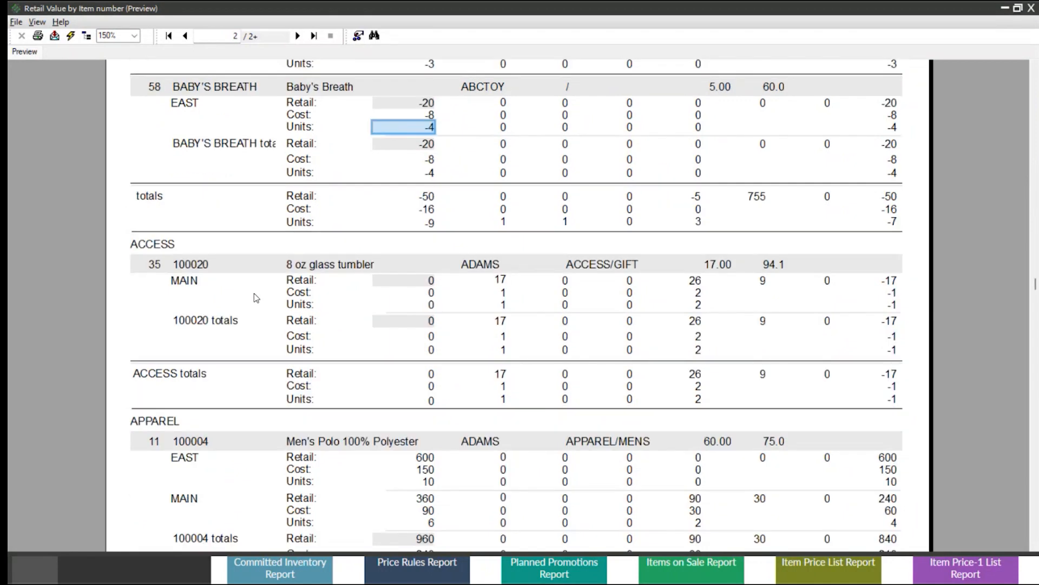
pyautogui.scroll(-7, 256, 297)
pyautogui.click(297, 36)
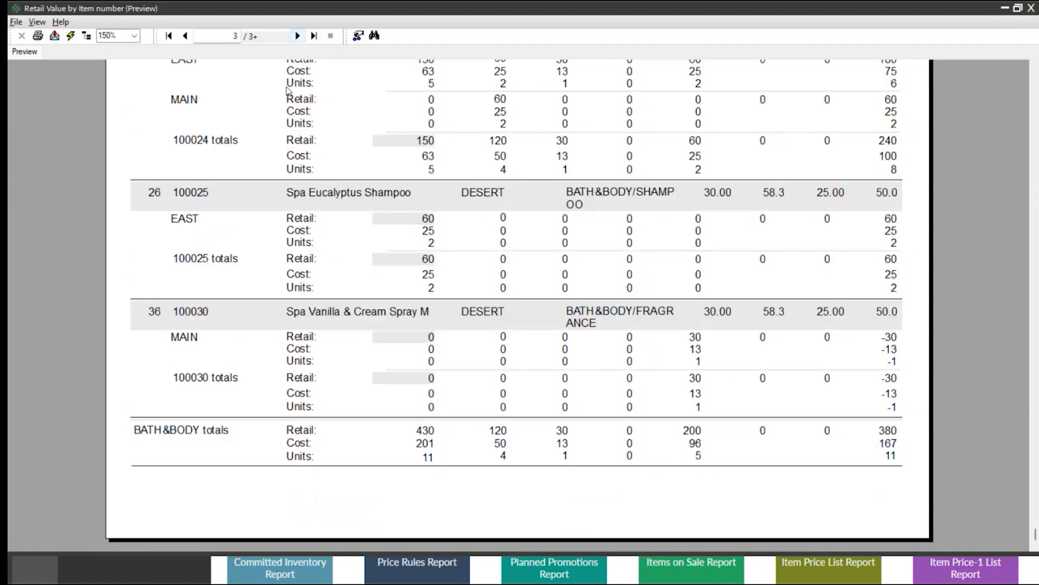
pyautogui.click(427, 219)
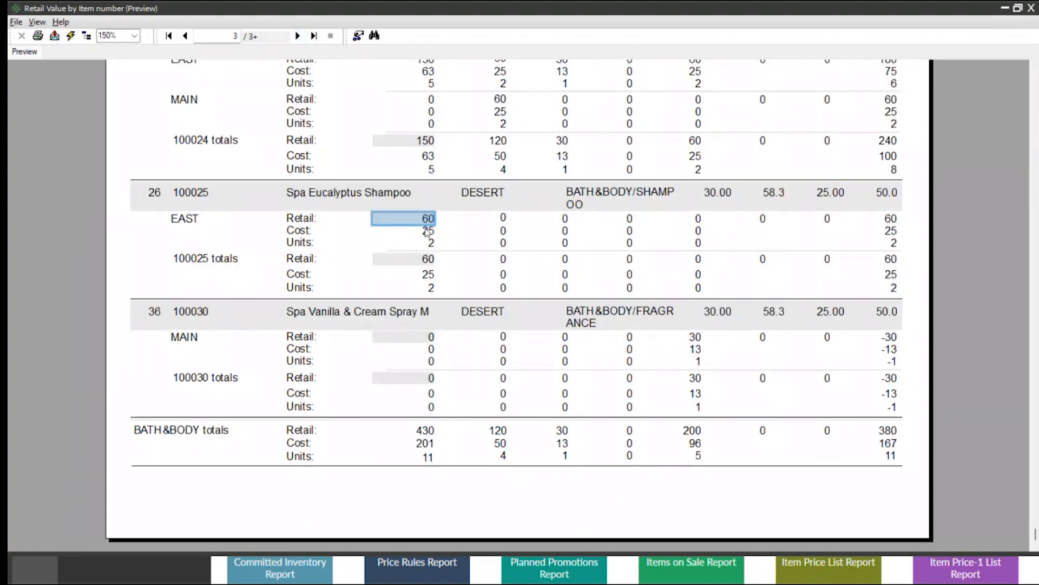
pyautogui.click(431, 243)
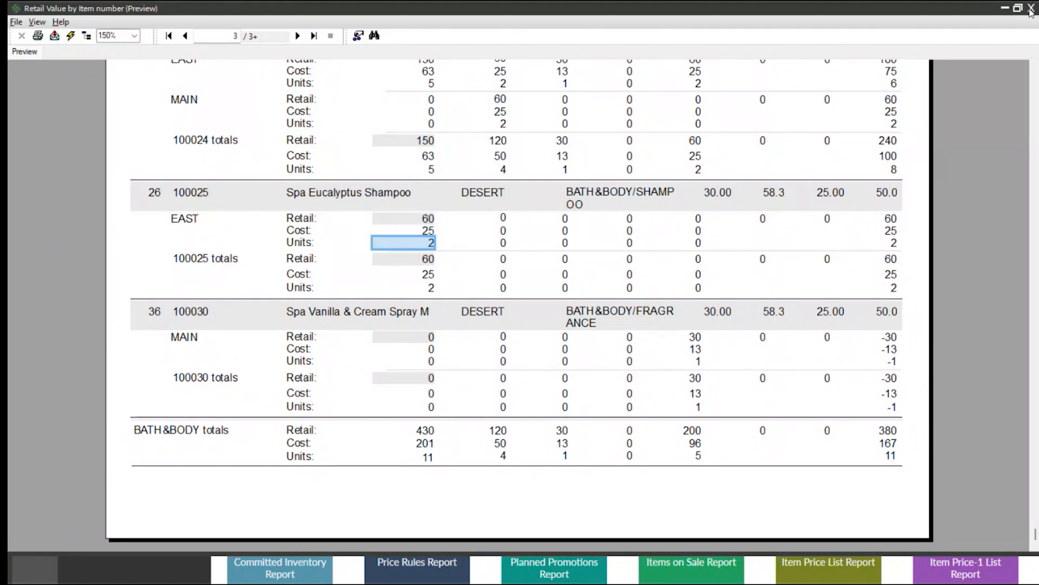
pyautogui.click(1030, 9)
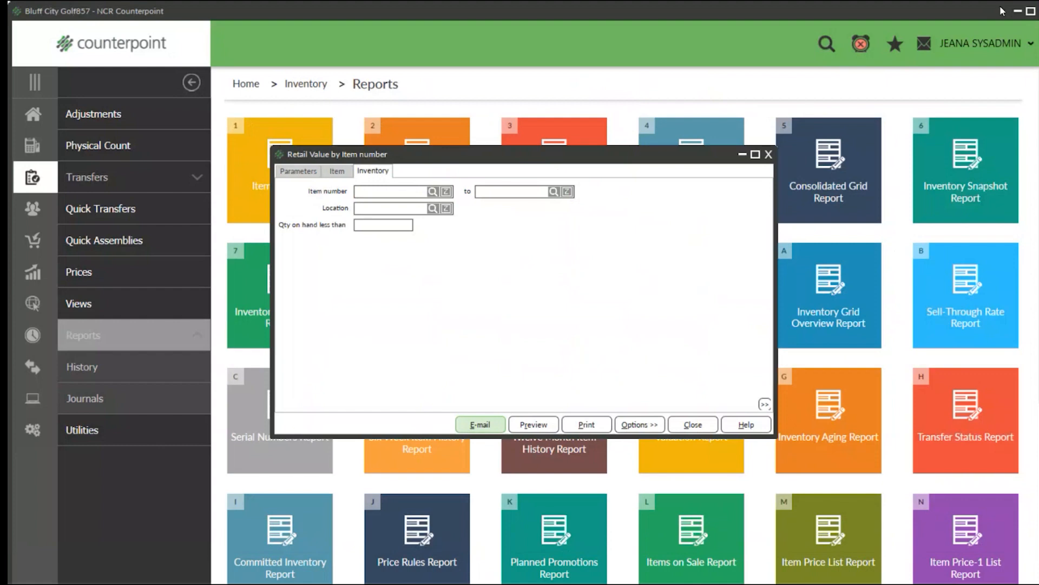
pyautogui.click(768, 155)
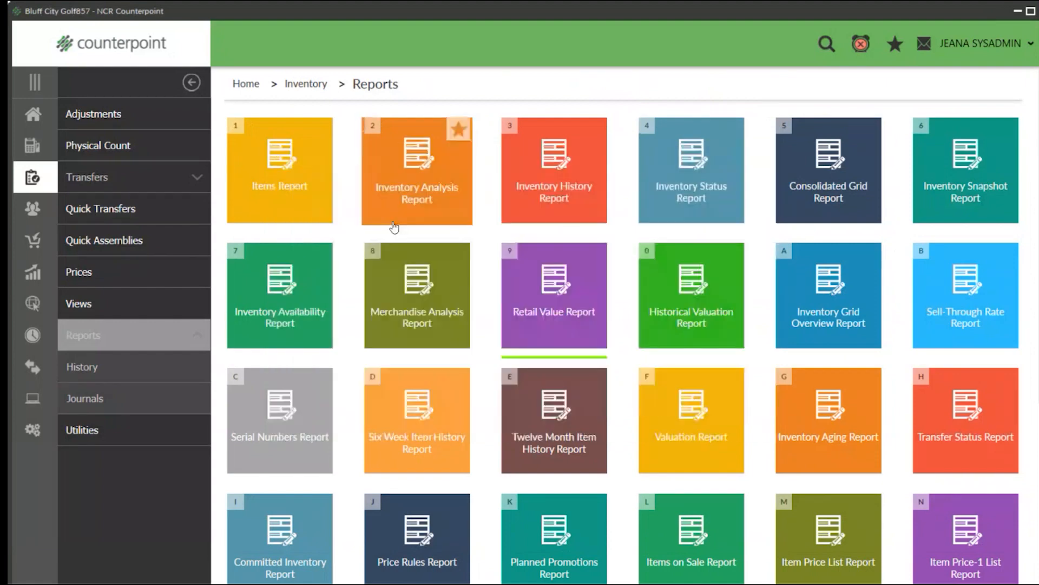
# Open the Historical Valuation Report and set a custom valuation date of 12/31/2023.
pyautogui.click(697, 323)
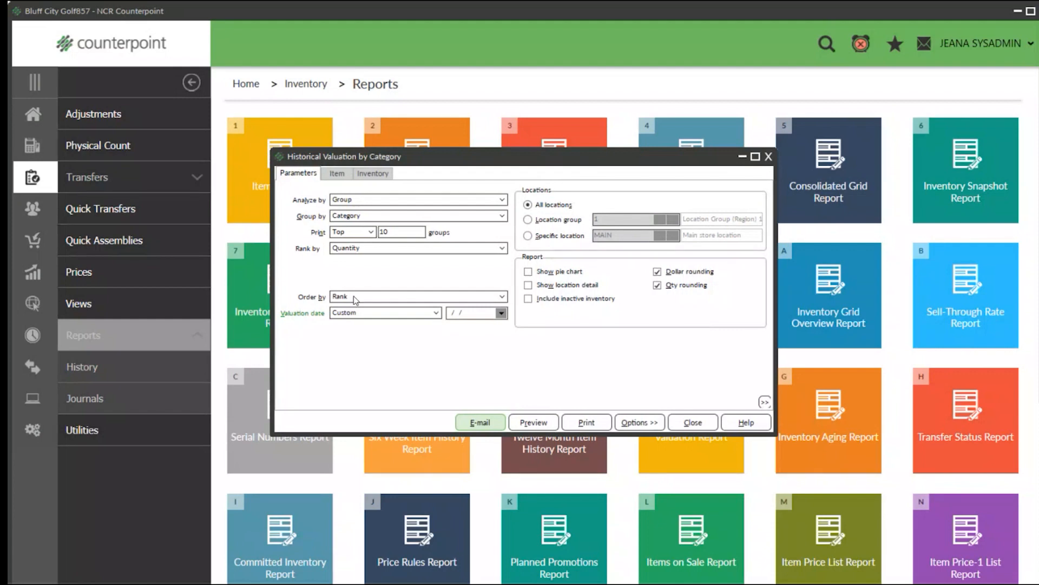
pyautogui.click(501, 313)
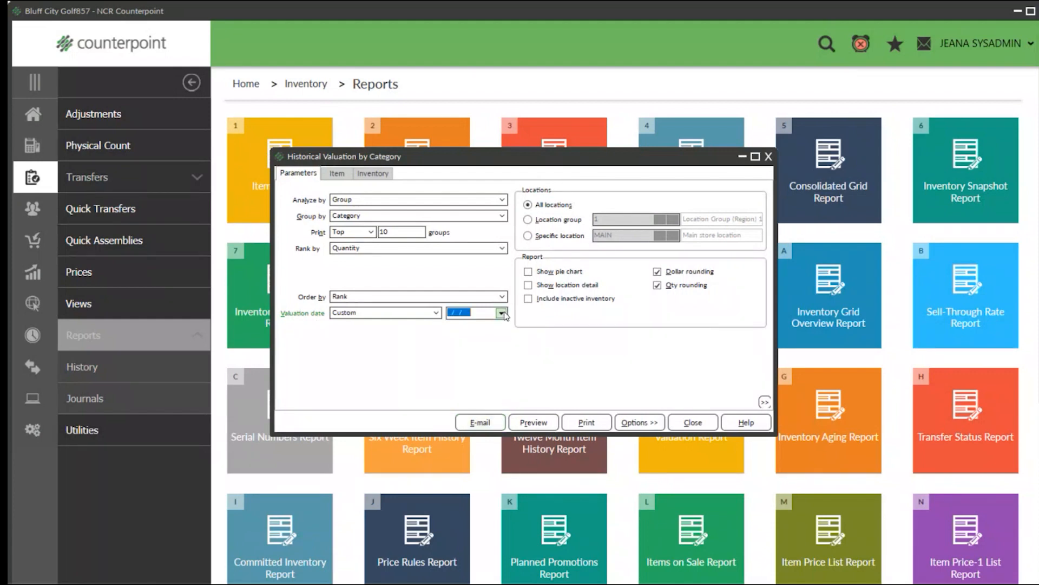
pyautogui.click(396, 325)
pyautogui.click(396, 325)
pyautogui.click(393, 398)
# Configure the report to analyze by Group, group by Category and print all groups for the specific location MAIN.
pyautogui.click(402, 201)
pyautogui.click(402, 204)
pyautogui.click(401, 216)
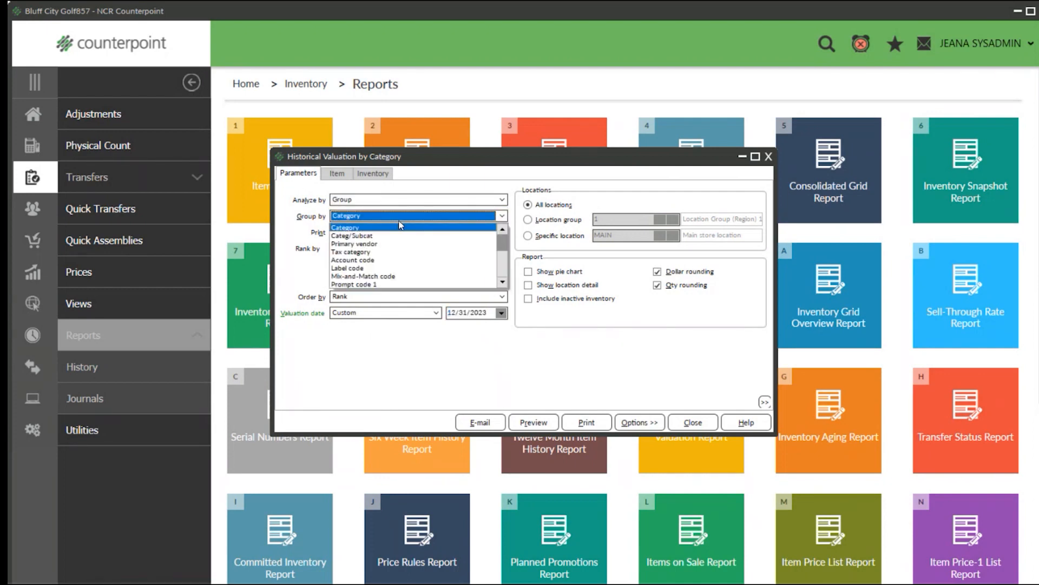
pyautogui.click(401, 227)
pyautogui.click(352, 232)
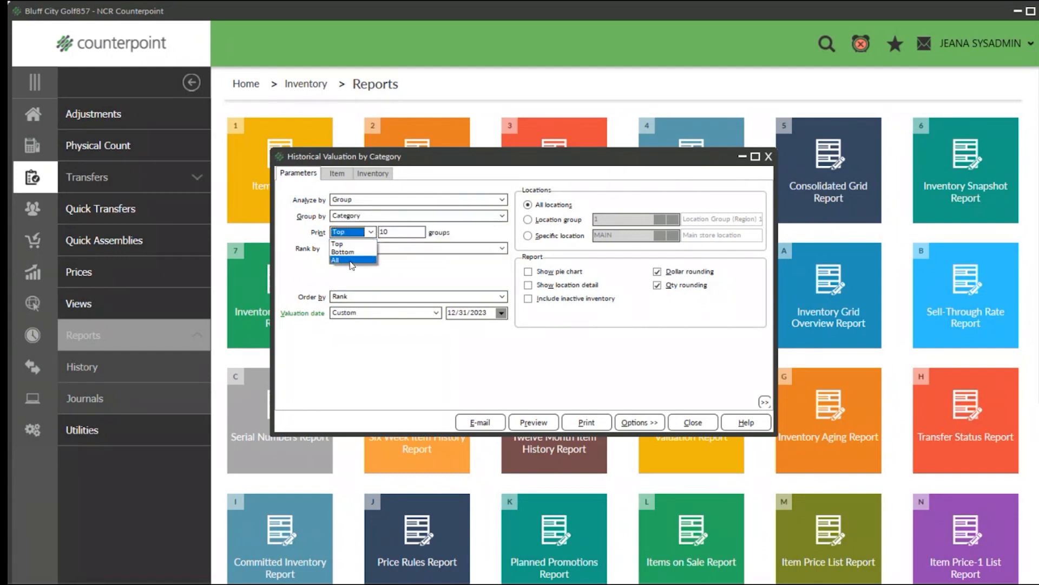
pyautogui.click(351, 260)
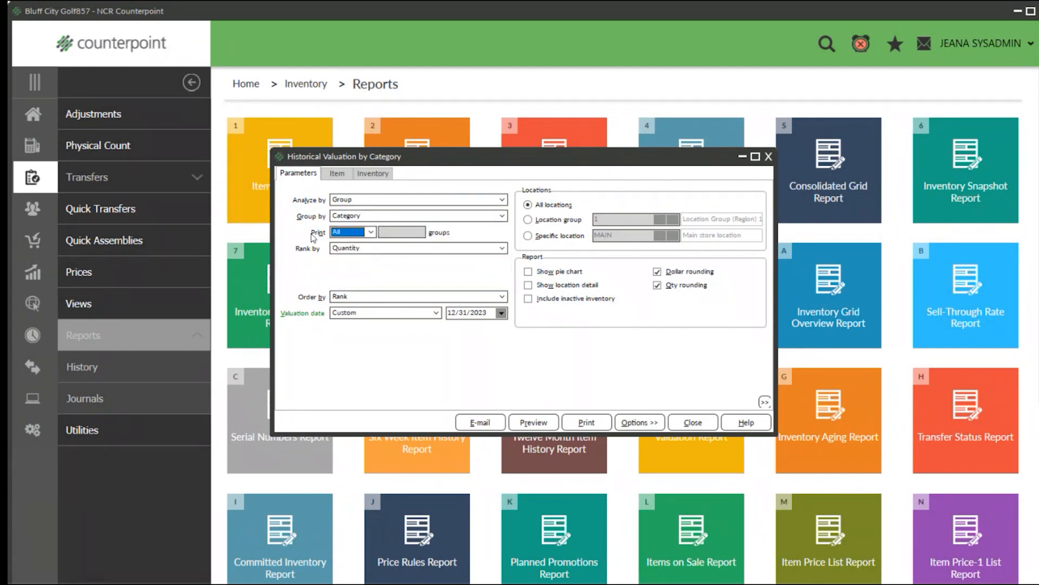
pyautogui.click(528, 236)
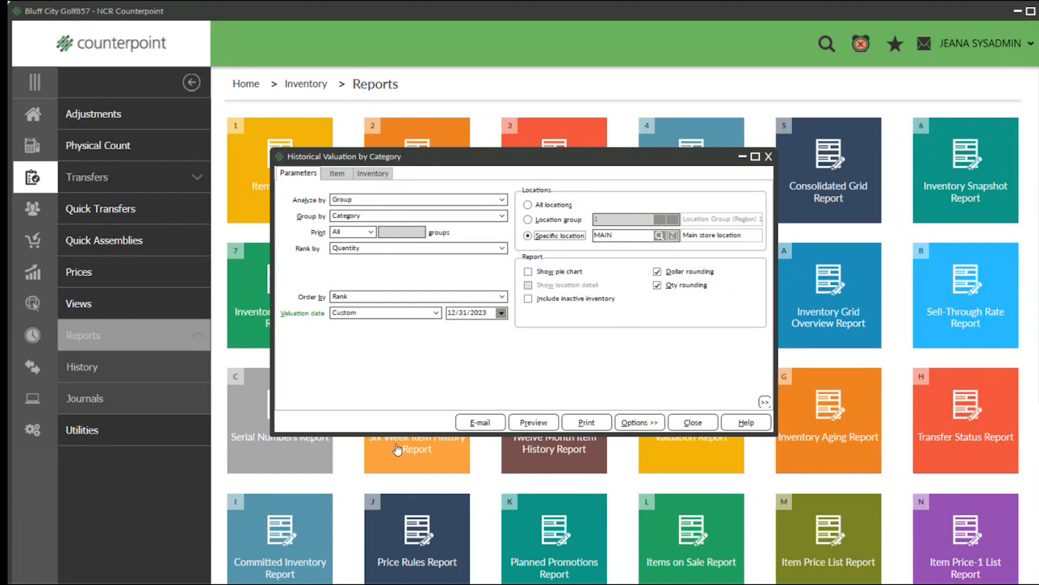
# Preview the Historical Valuation report at 150% zoom.
pyautogui.click(528, 422)
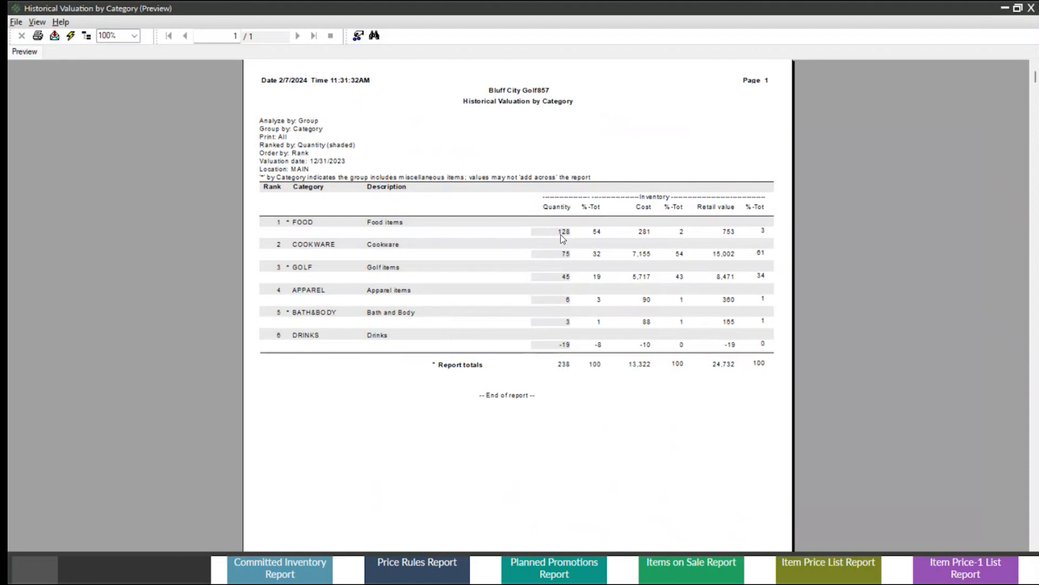
pyautogui.click(134, 36)
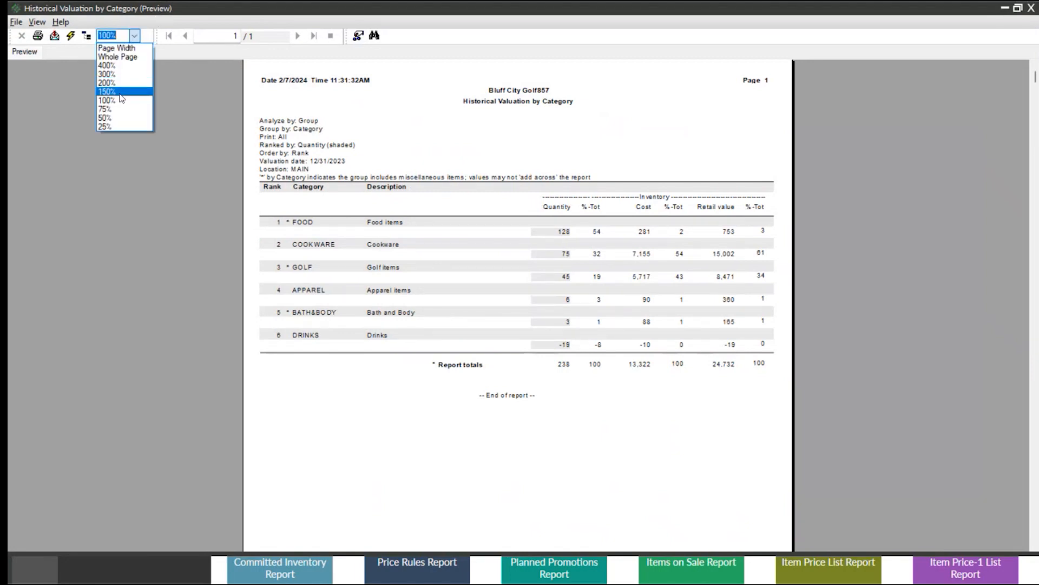
pyautogui.click(120, 92)
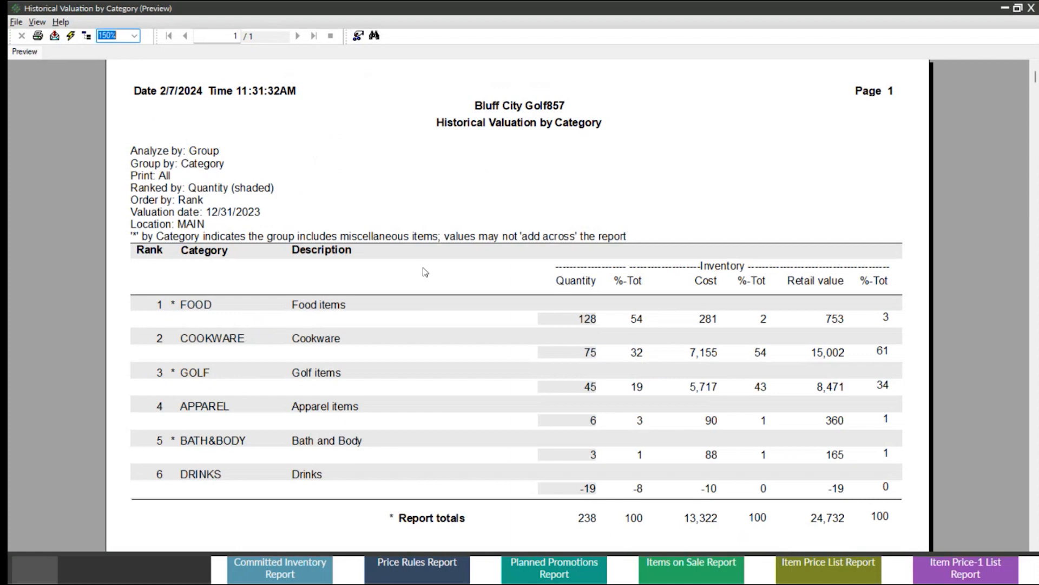
# Drill into the FOOD category's quantity, refresh the full report at 150% zoom for review, and close it.
pyautogui.doubleClick(588, 318)
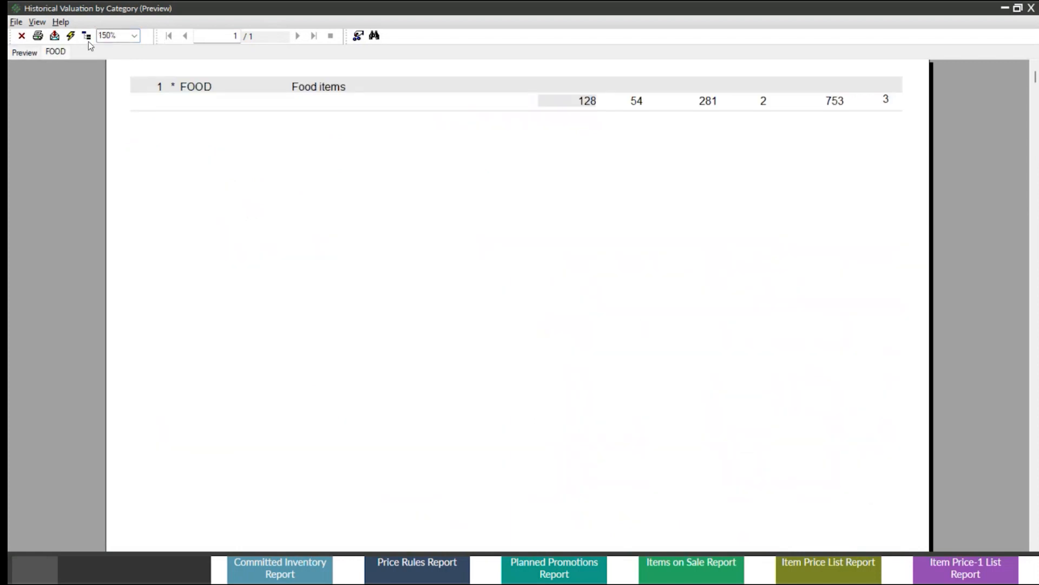
pyautogui.click(71, 36)
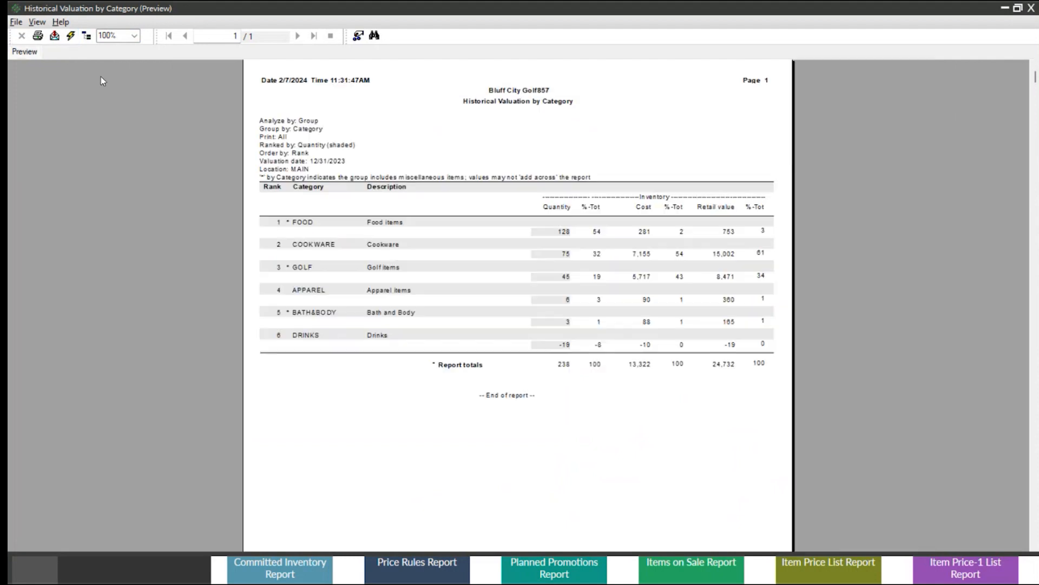
pyautogui.click(134, 36)
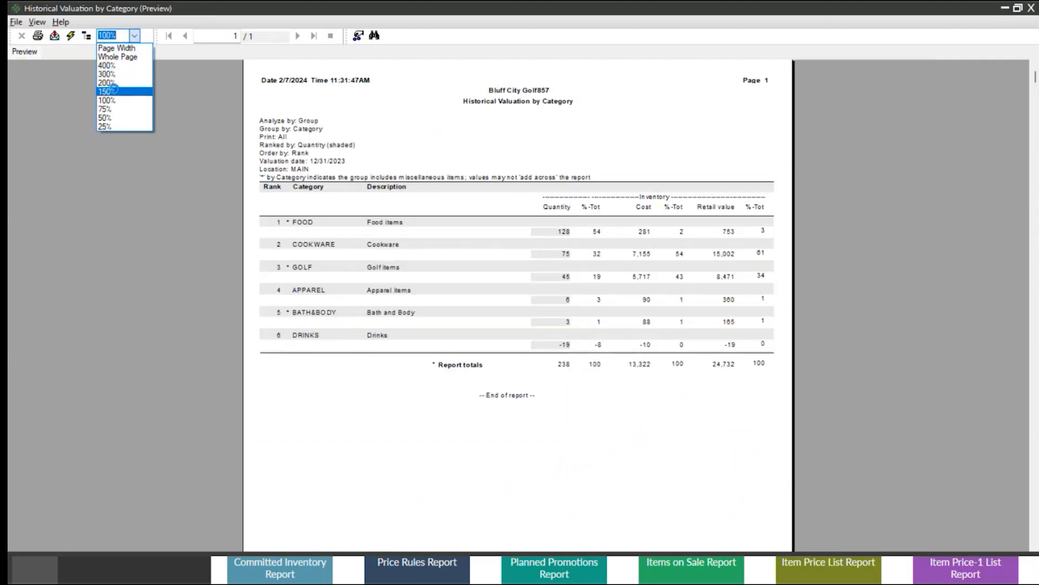
pyautogui.click(114, 90)
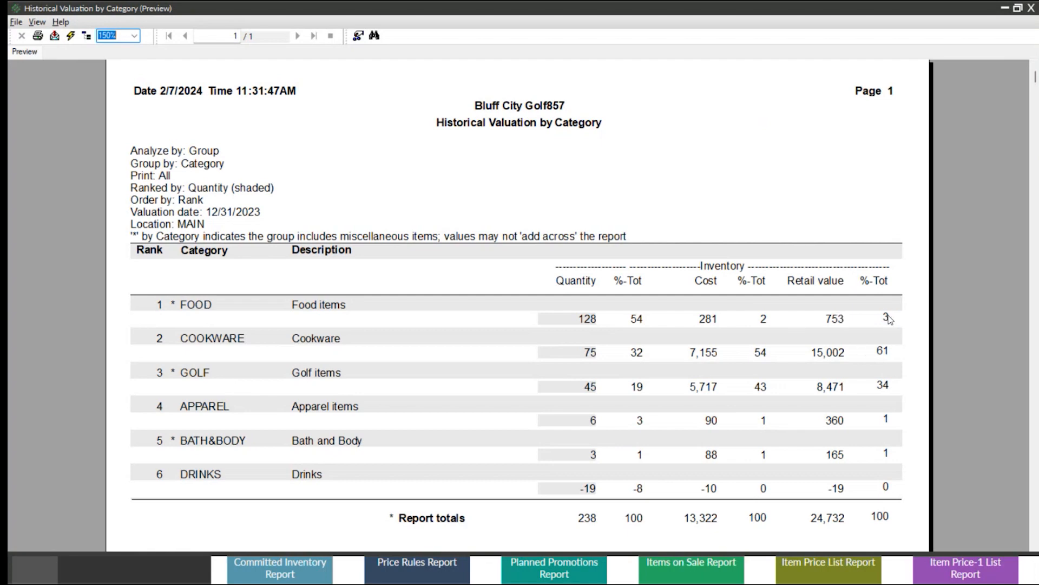
pyautogui.click(1032, 9)
pyautogui.click(767, 156)
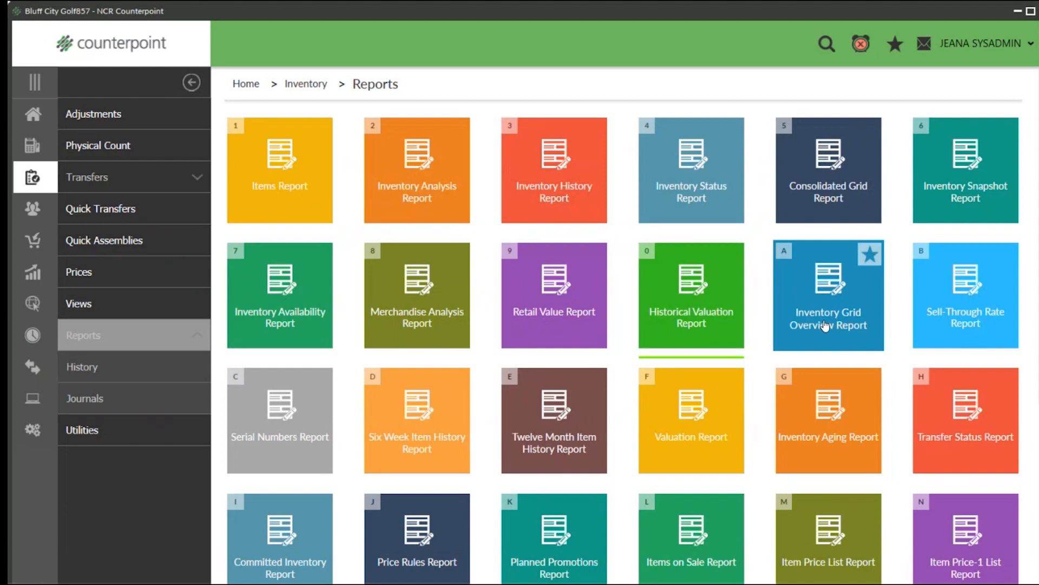
# Open the Inventory Grid Overview Report and turn off dollar rounding and details.
pyautogui.click(832, 323)
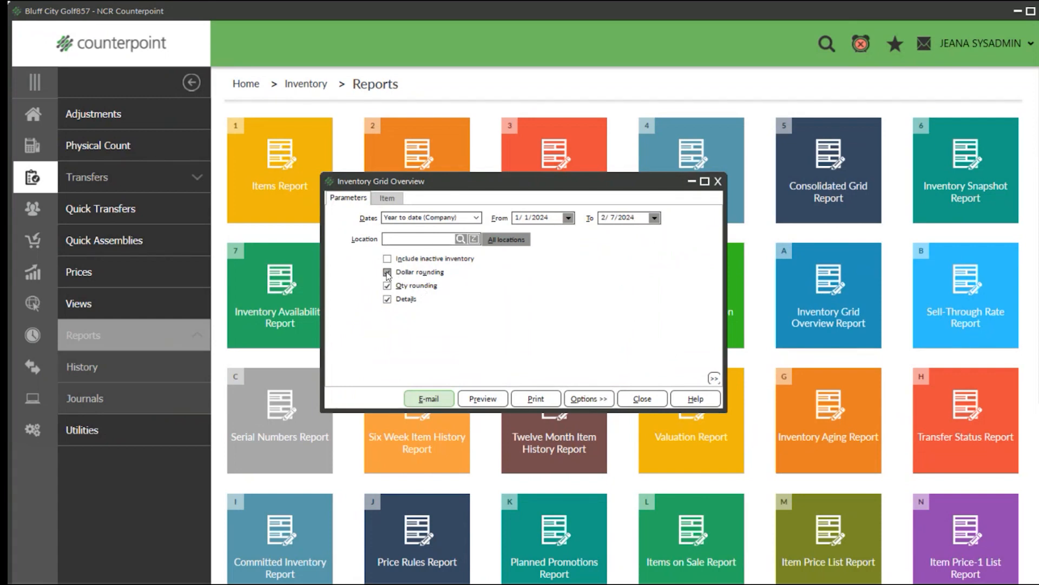
pyautogui.click(390, 274)
pyautogui.click(391, 302)
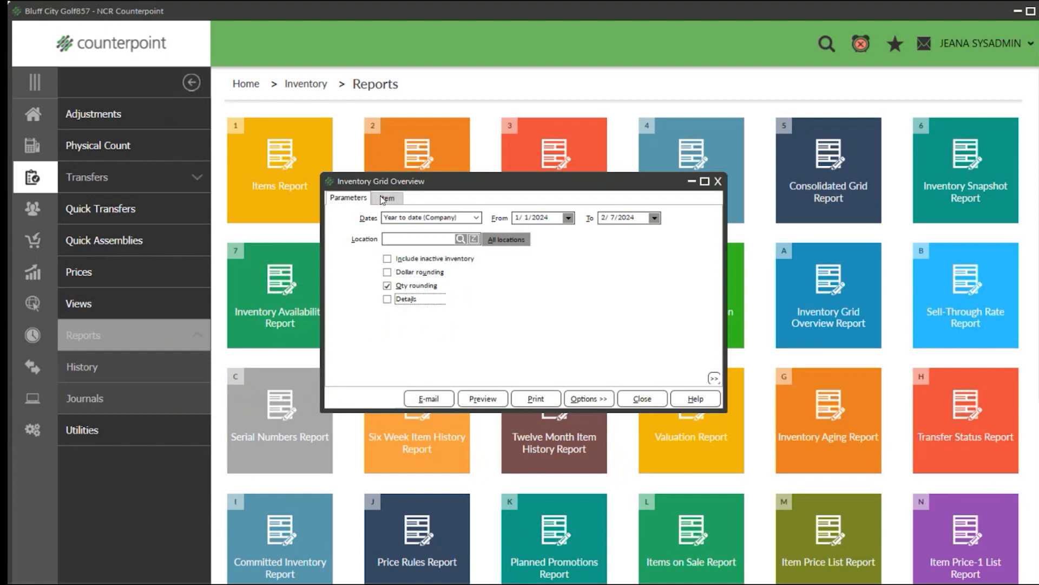
# Limit the Inventory Grid Overview report to item number 100004, entering it as both start and end of the range.
pyautogui.click(387, 198)
pyautogui.click(423, 218)
pyautogui.write('10000')
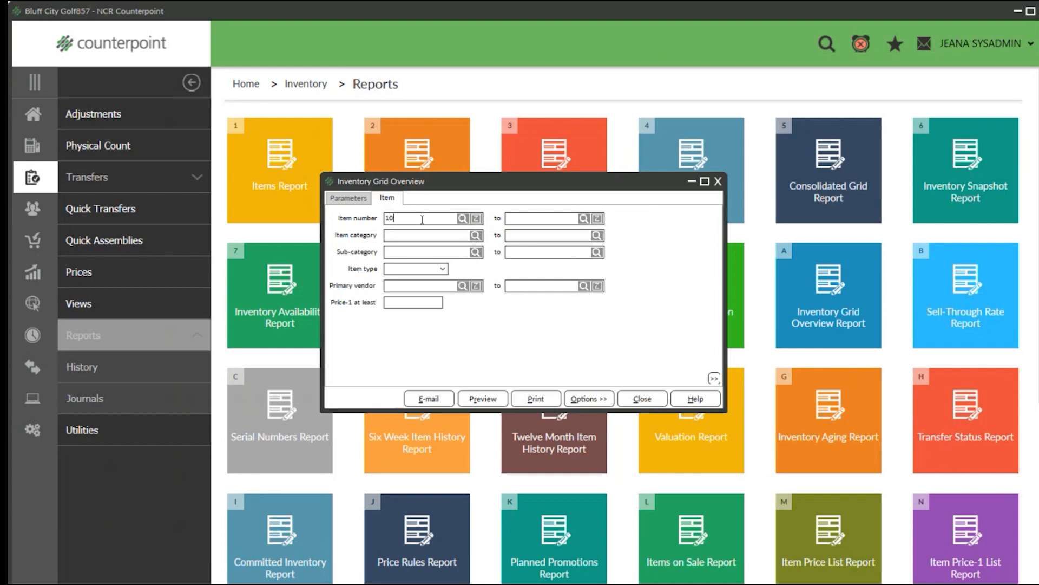
pyautogui.write('4')
pyautogui.press('Tab')
pyautogui.write('100004')
# Preview the summary-only grid overview at 150% zoom, review its color and size figures, and close the preview.
pyautogui.click(483, 399)
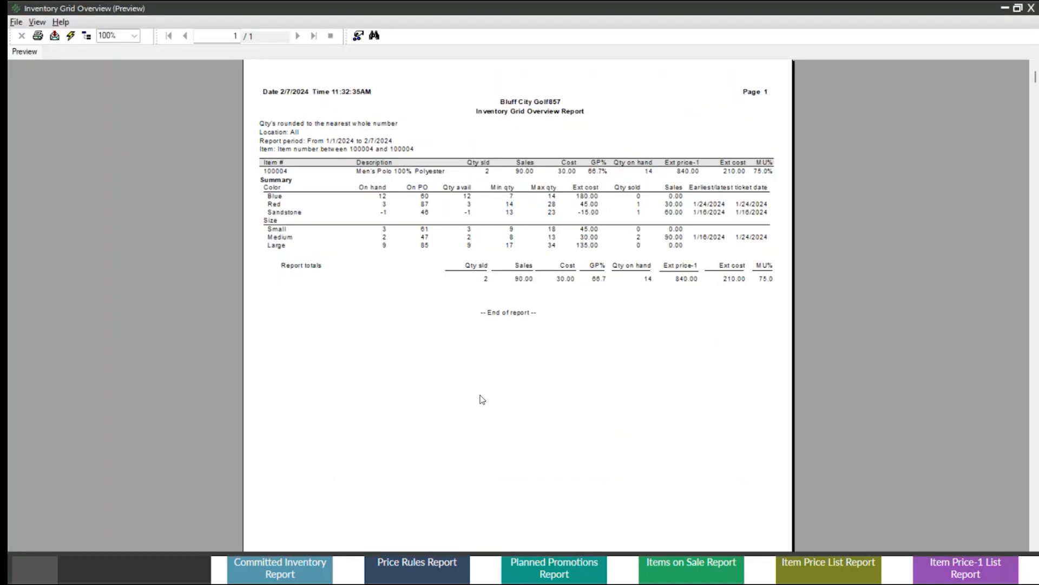
pyautogui.click(134, 36)
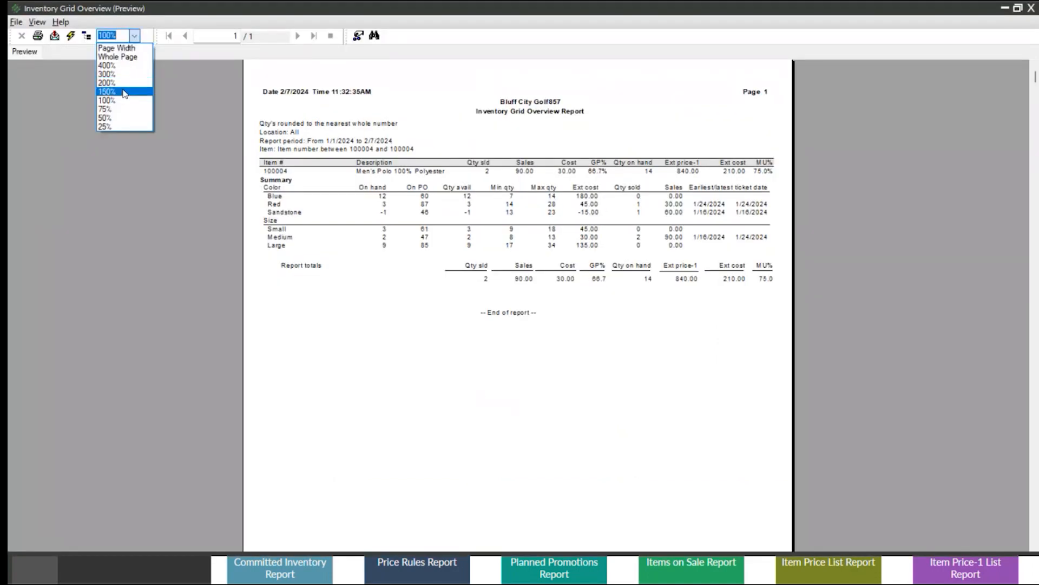
pyautogui.click(124, 92)
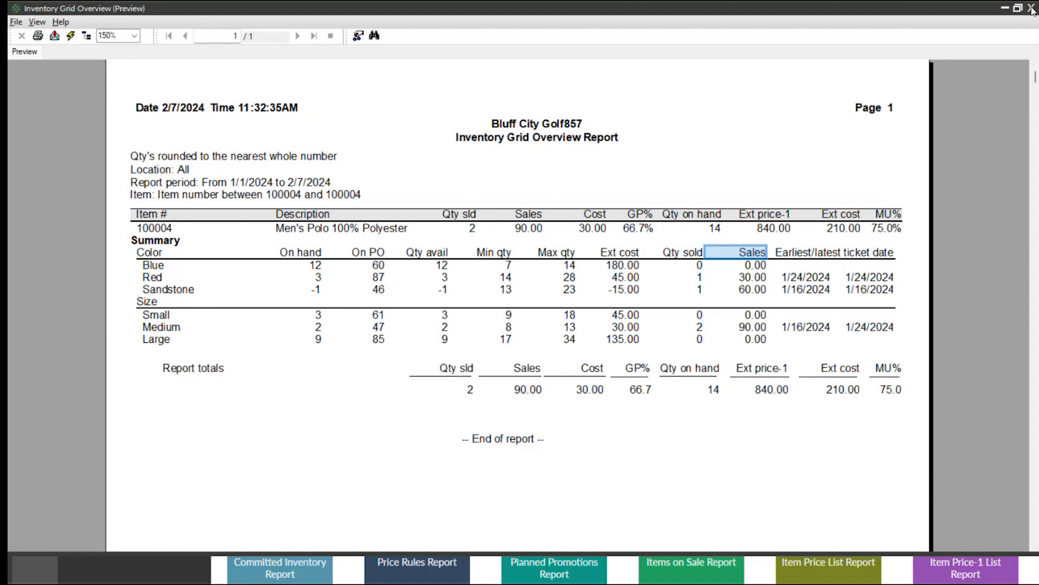
pyautogui.click(1032, 8)
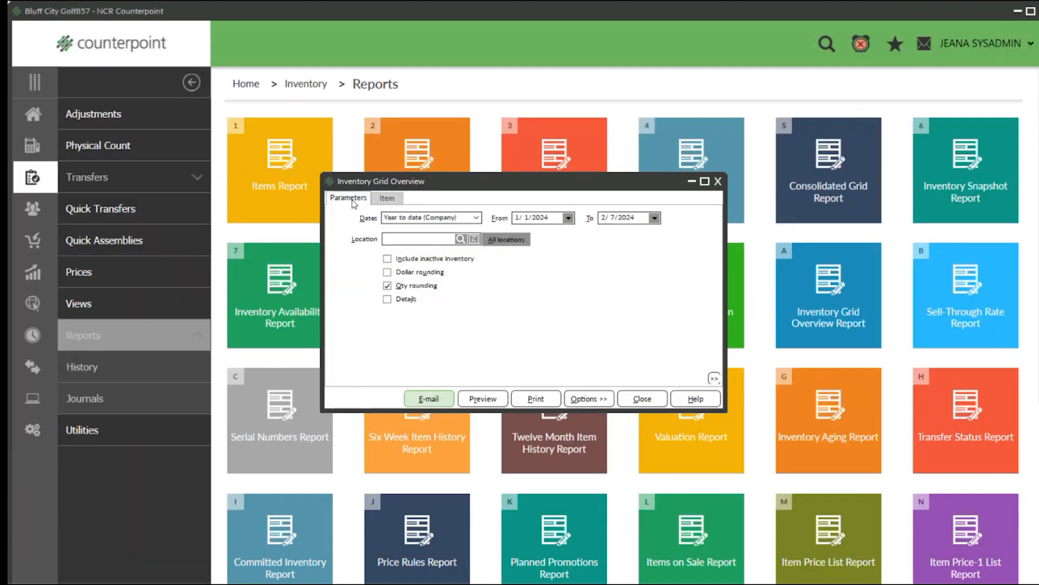
# Include details in the Inventory Grid Overview report and preview it at 150% zoom.
pyautogui.click(388, 300)
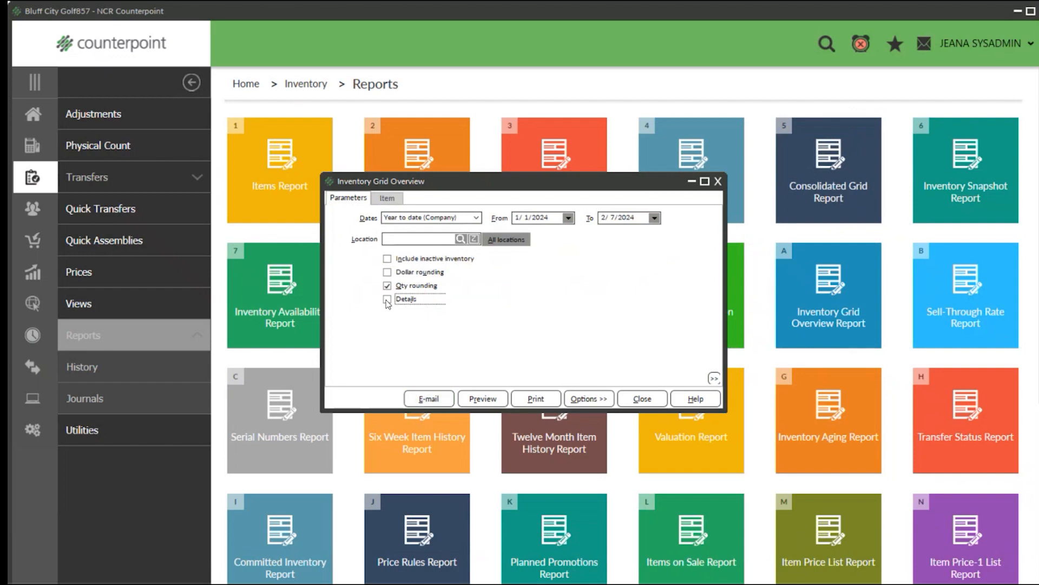
pyautogui.click(482, 398)
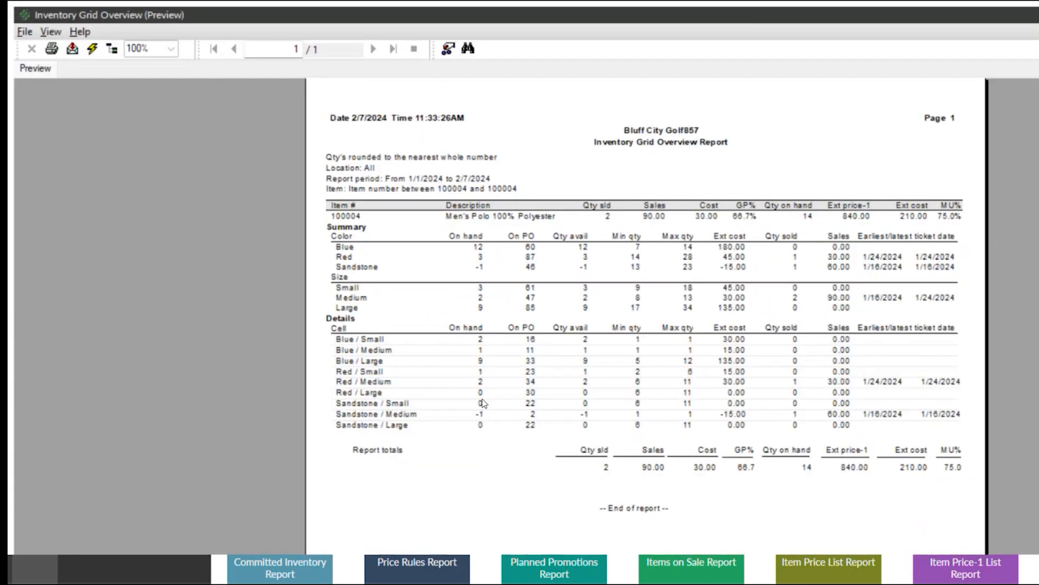
pyautogui.click(171, 49)
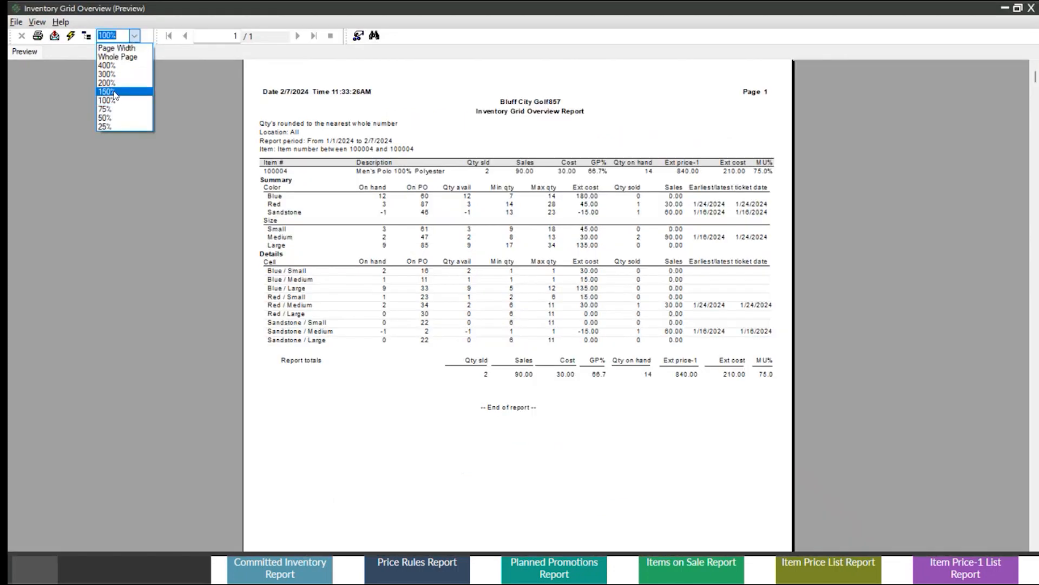
pyautogui.click(148, 121)
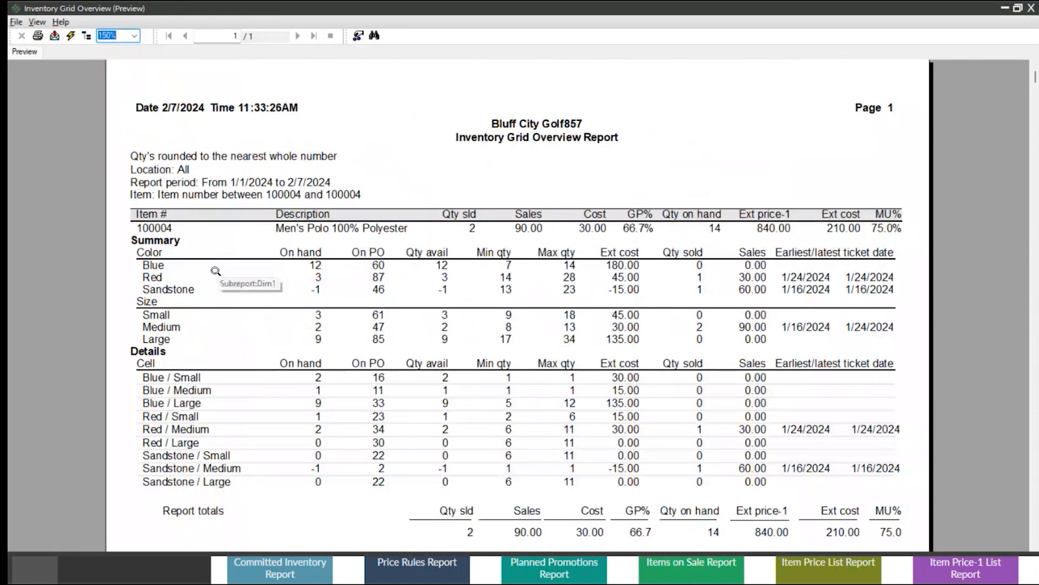
# Examine the on-hand quantities of the blue small and medium cells in Details, and close the preview and report window.
pyautogui.scroll(-3, 271, 266)
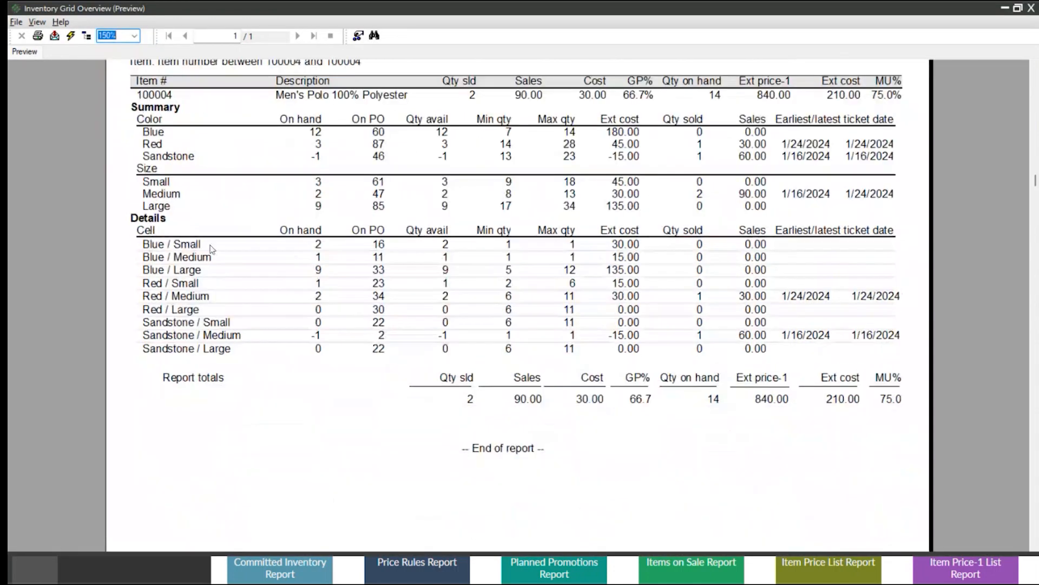
pyautogui.click(320, 247)
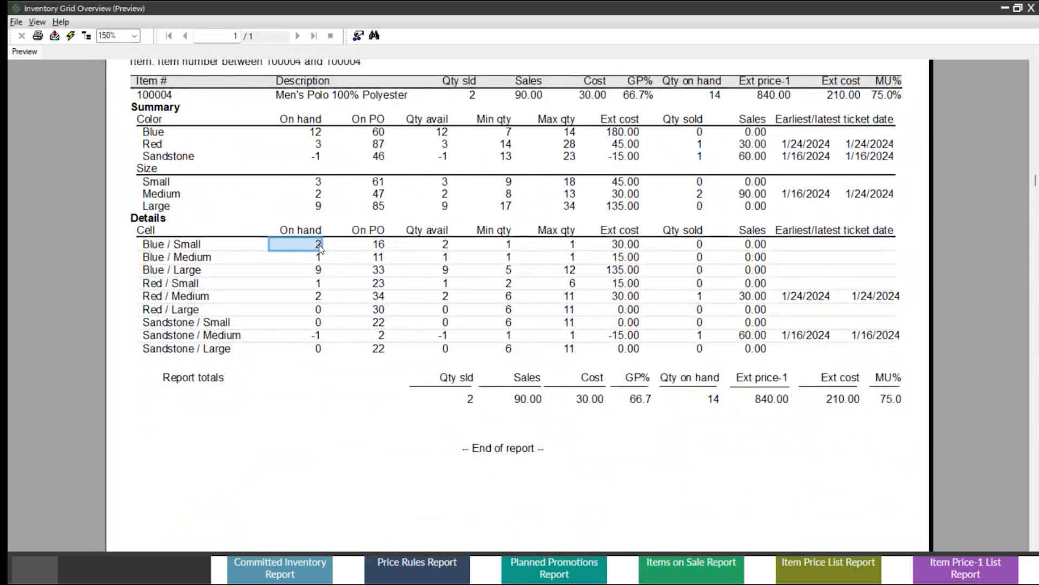
pyautogui.click(320, 258)
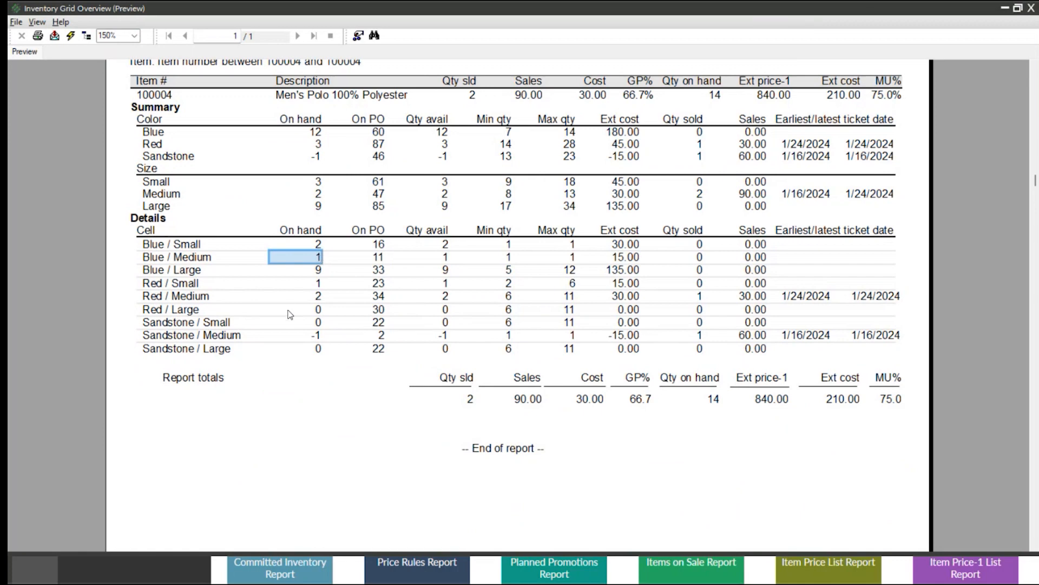
pyautogui.scroll(3, 290, 314)
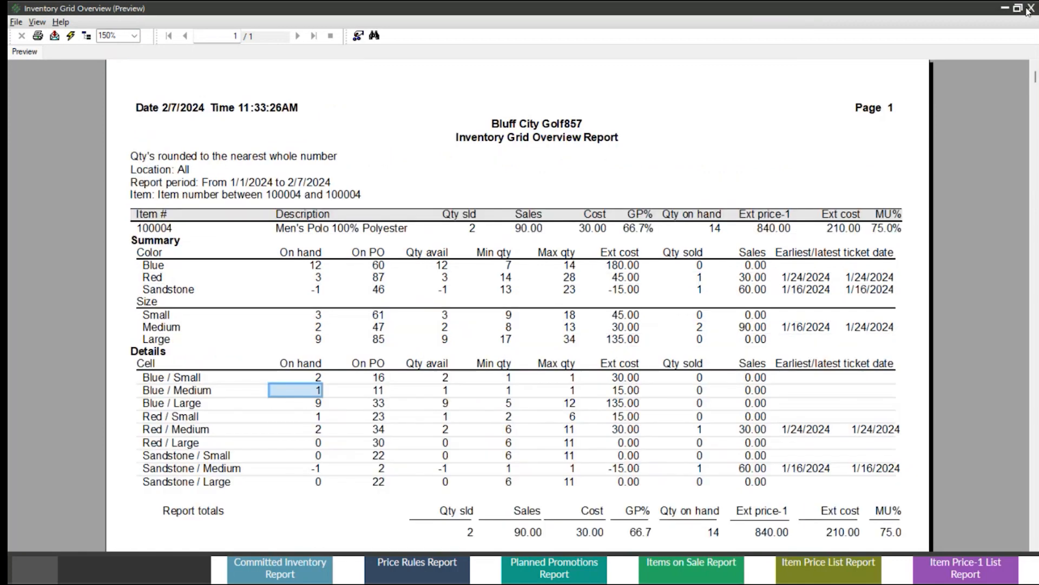
pyautogui.click(1028, 9)
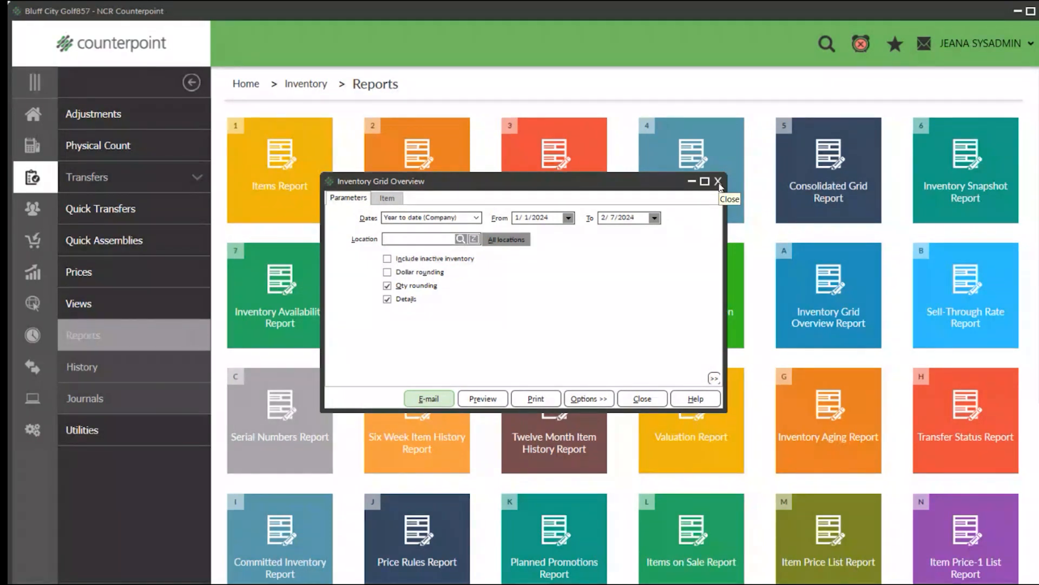
pyautogui.click(719, 181)
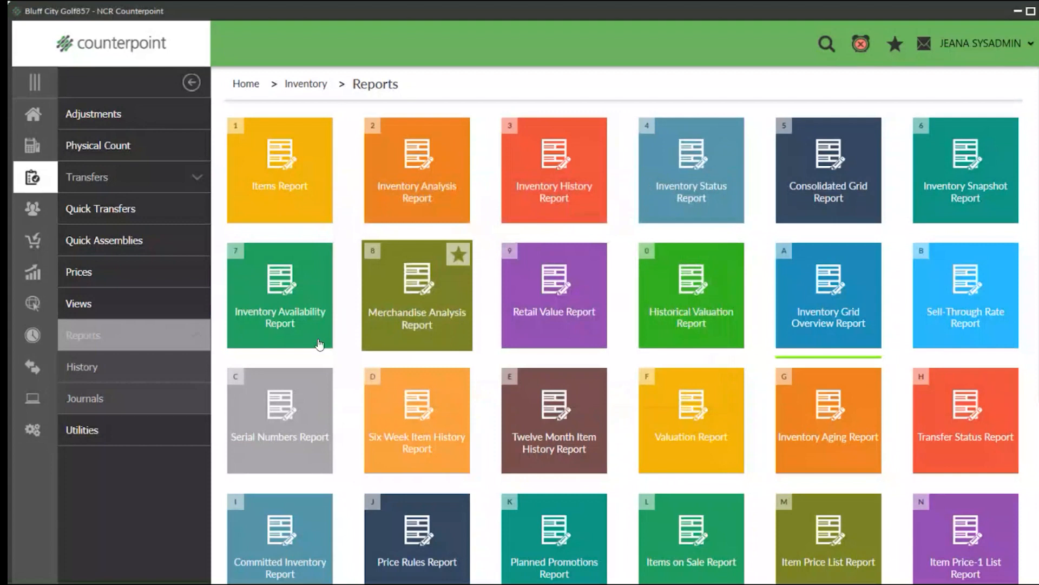
pyautogui.moveTo(981, 314)
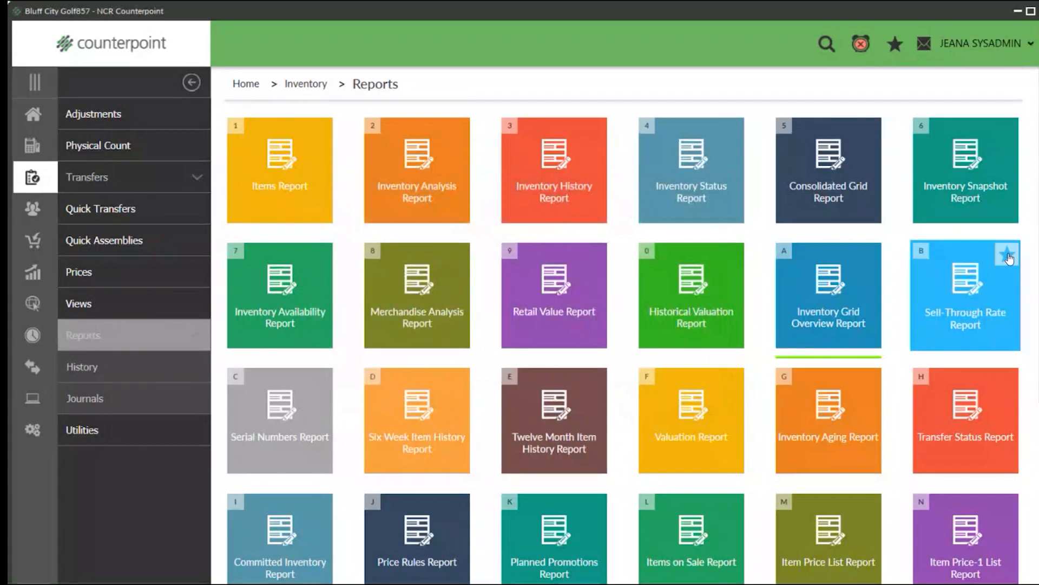
pyautogui.click(981, 314)
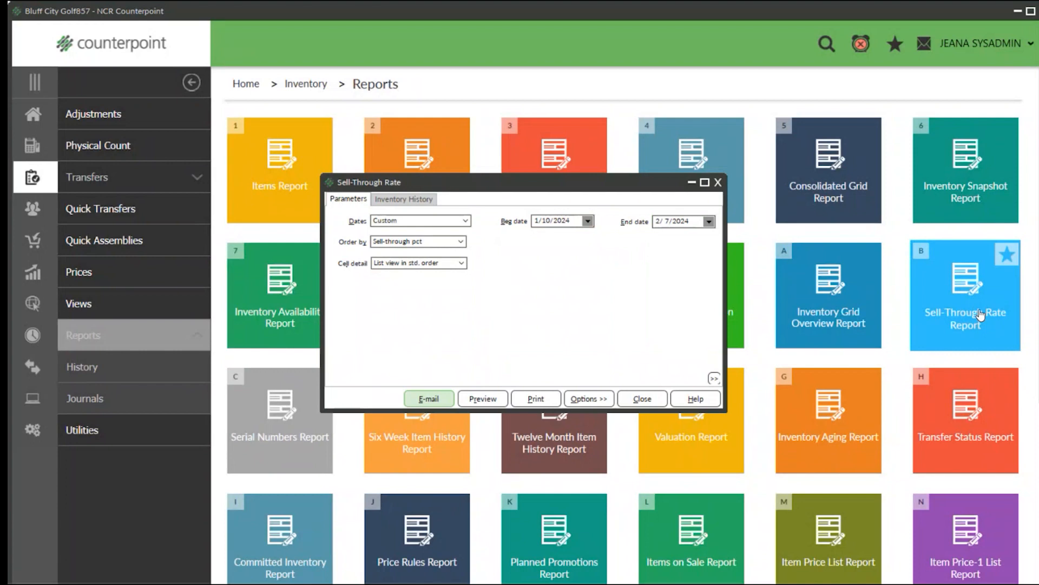
pyautogui.click(719, 182)
# Open the Sell-Through Rate Report and set end date 2/1/2024, ordering by Sell-through pct with cell detail List view in std. order.
pyautogui.moveTo(575, 305)
pyautogui.moveTo(968, 295)
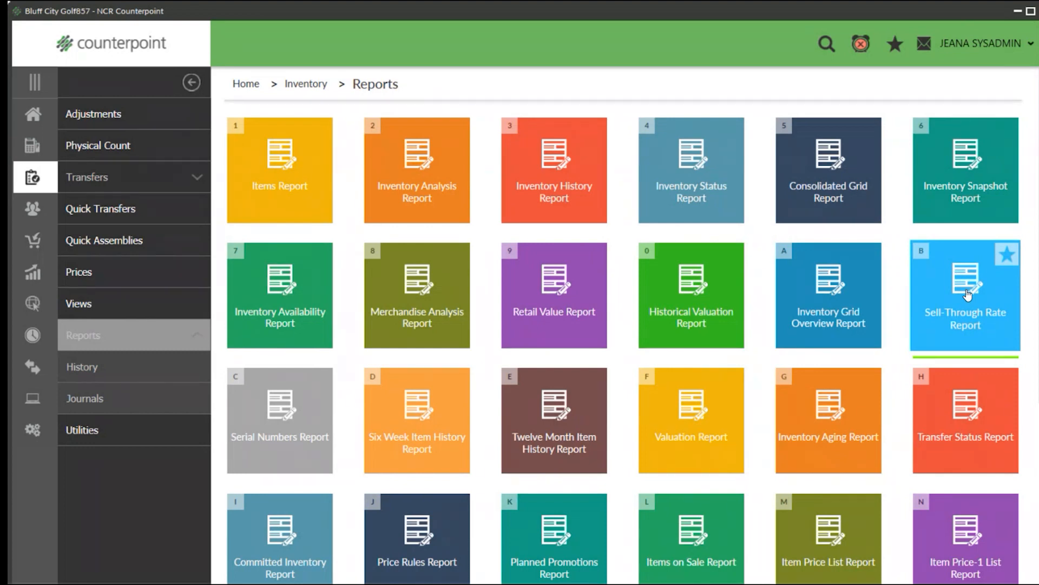
pyautogui.click(968, 295)
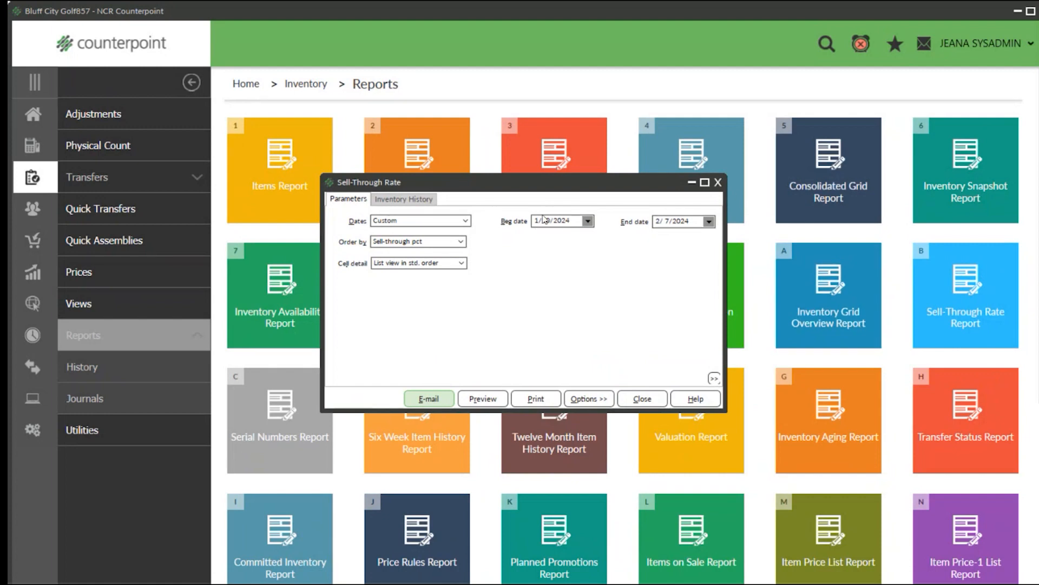
pyautogui.click(688, 220)
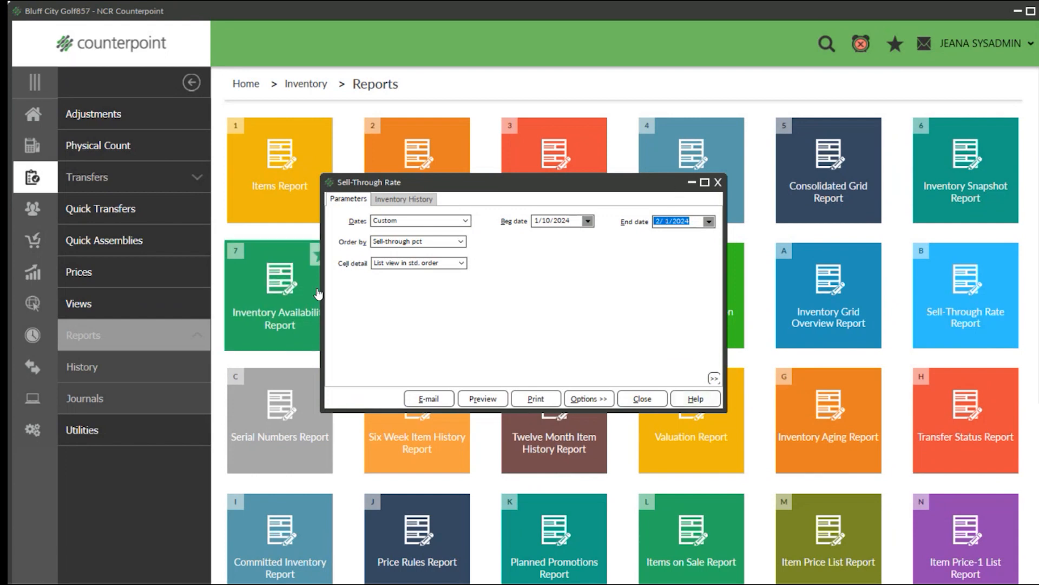
pyautogui.click(437, 243)
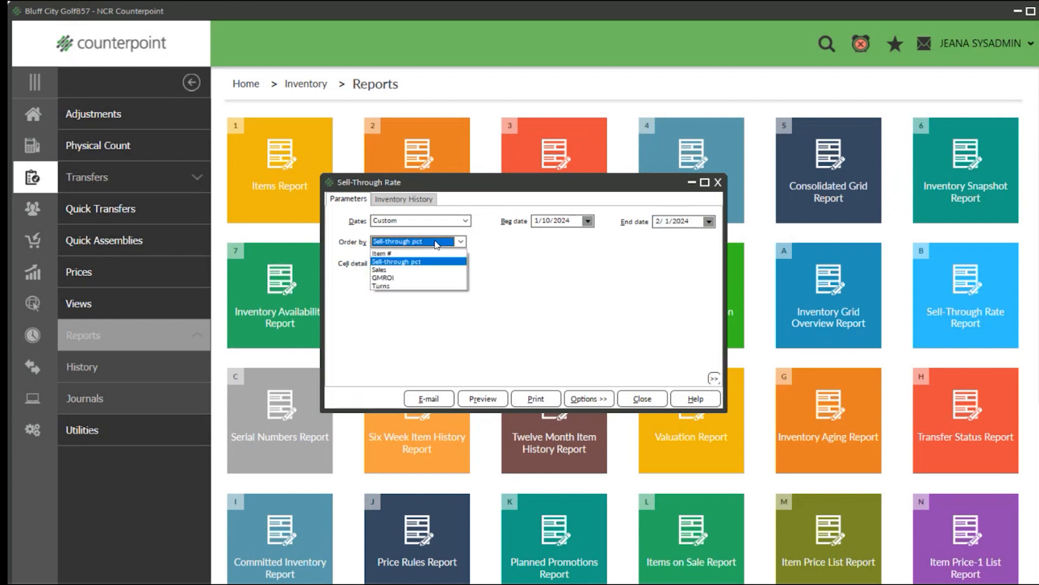
pyautogui.click(437, 244)
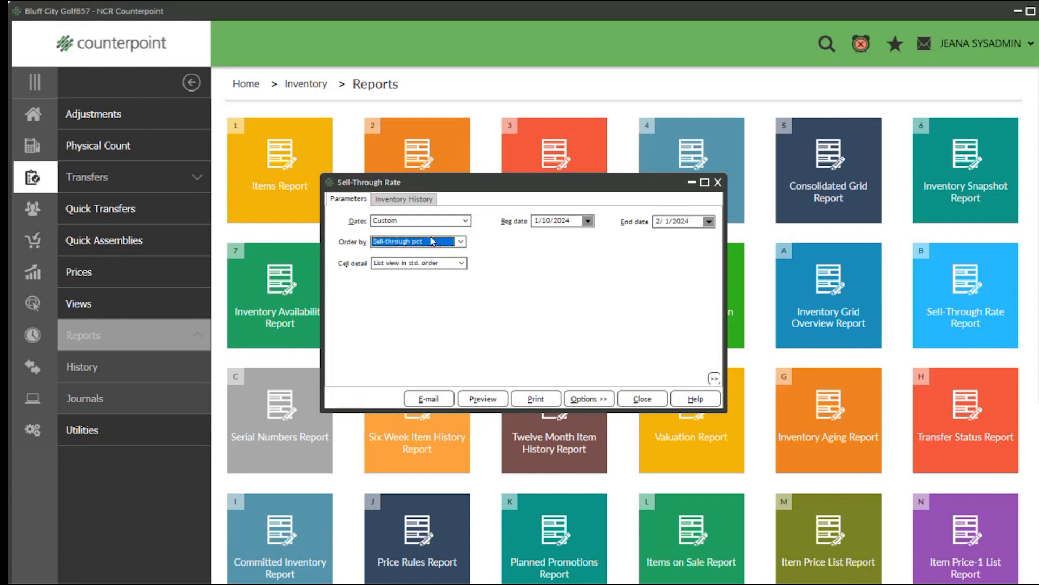
pyautogui.click(451, 264)
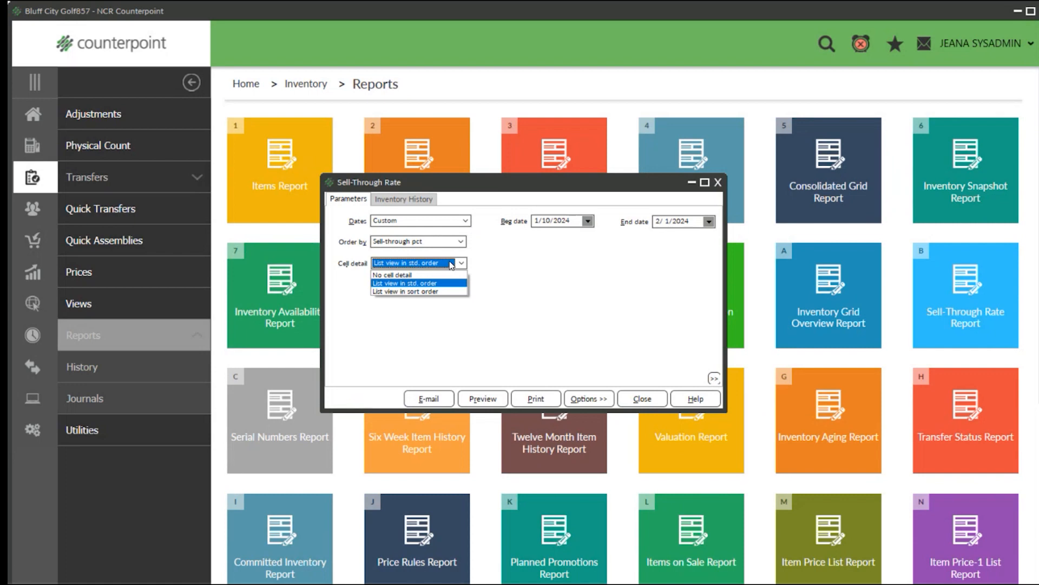
pyautogui.click(436, 287)
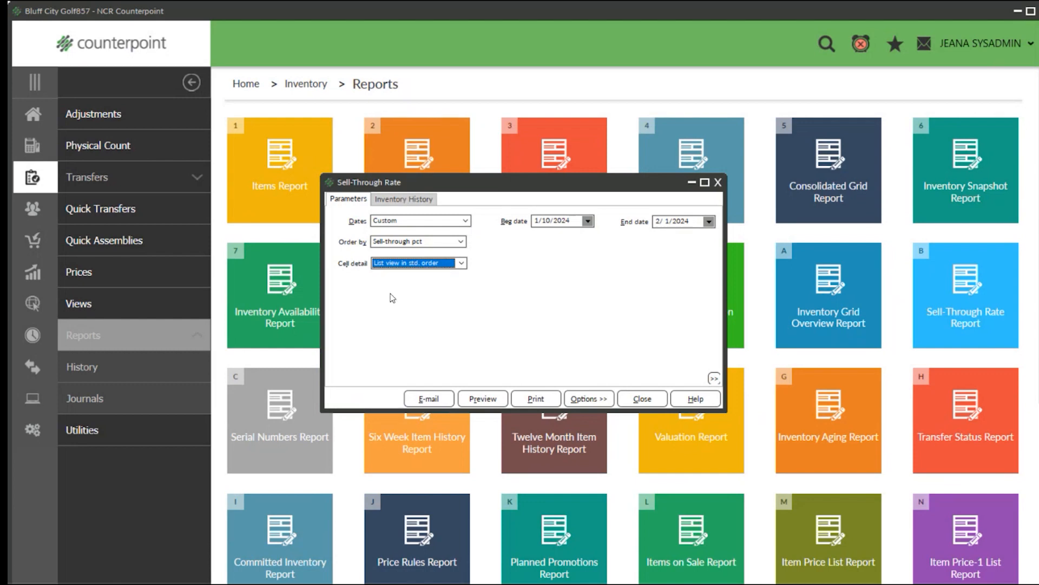
# Preview the Sell-Through Rate report at 150% zoom.
pyautogui.click(482, 399)
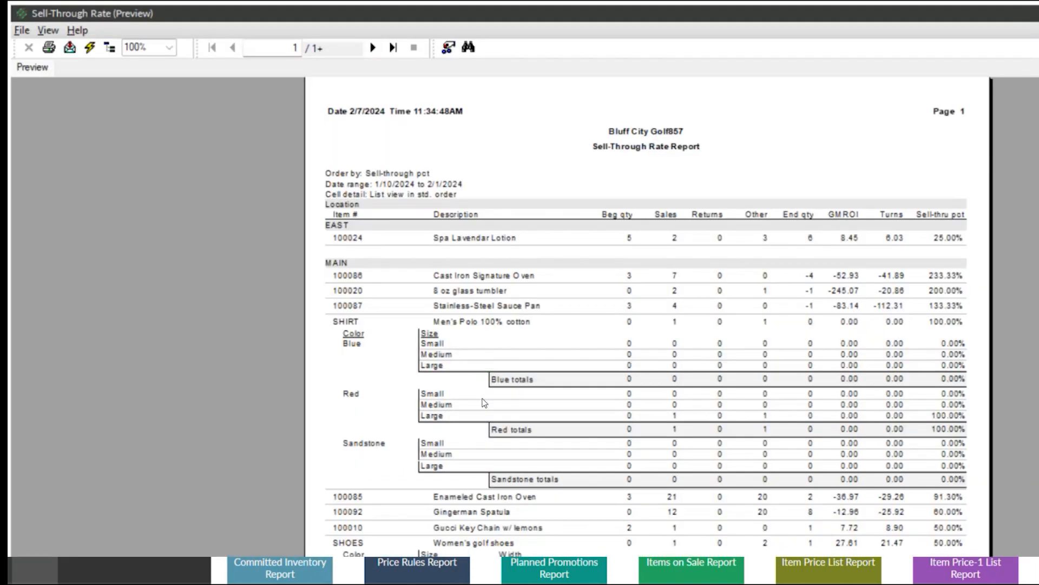
pyautogui.click(169, 47)
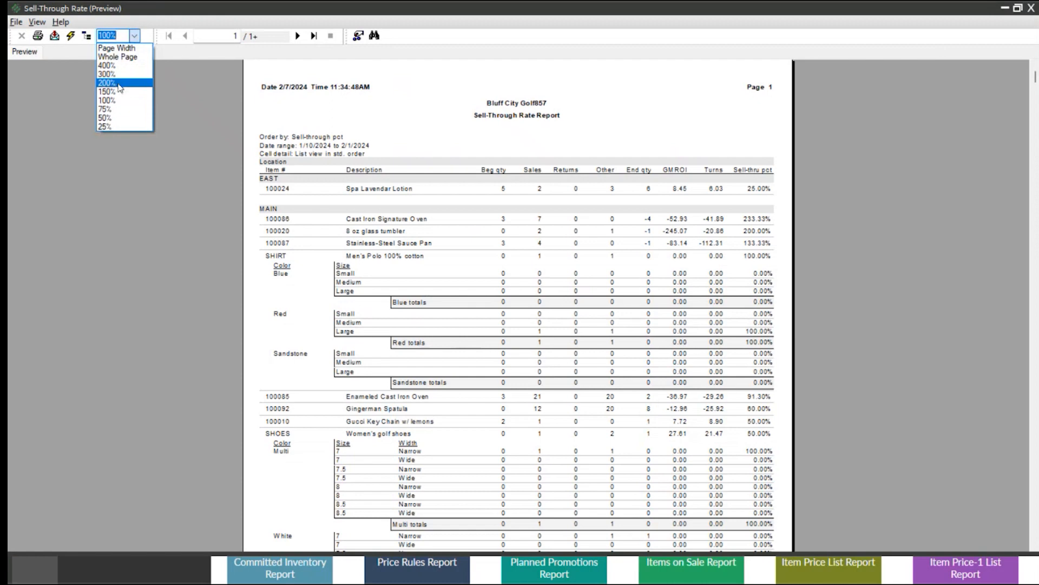
pyautogui.click(115, 92)
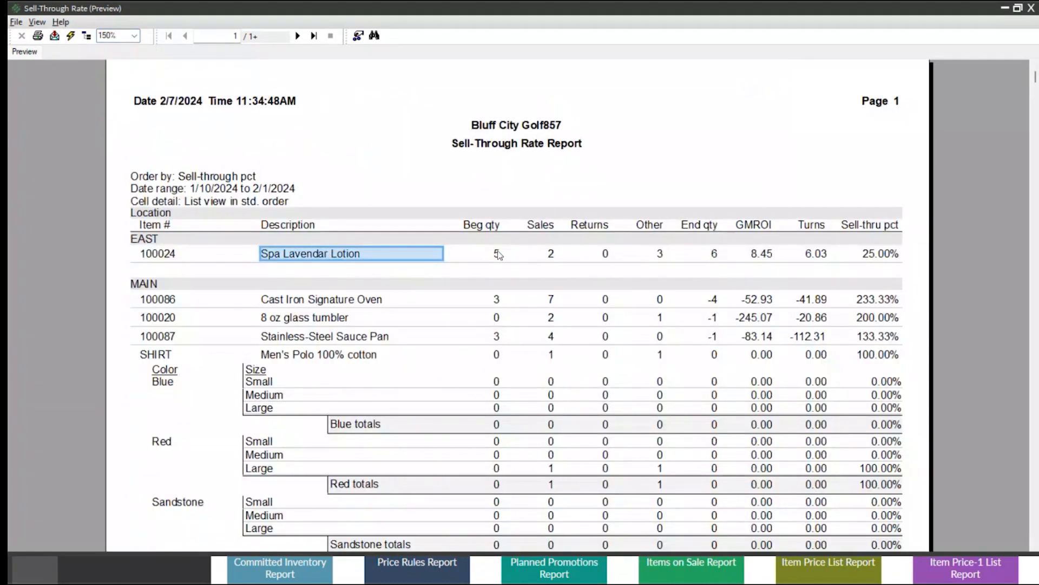
# Examine the Spa Lavendar Lotion row from beginning quantity through sales, returns, other, end quantity, GMROI, turns and sell-through percentage against the date range.
pyautogui.click(497, 254)
pyautogui.click(158, 187)
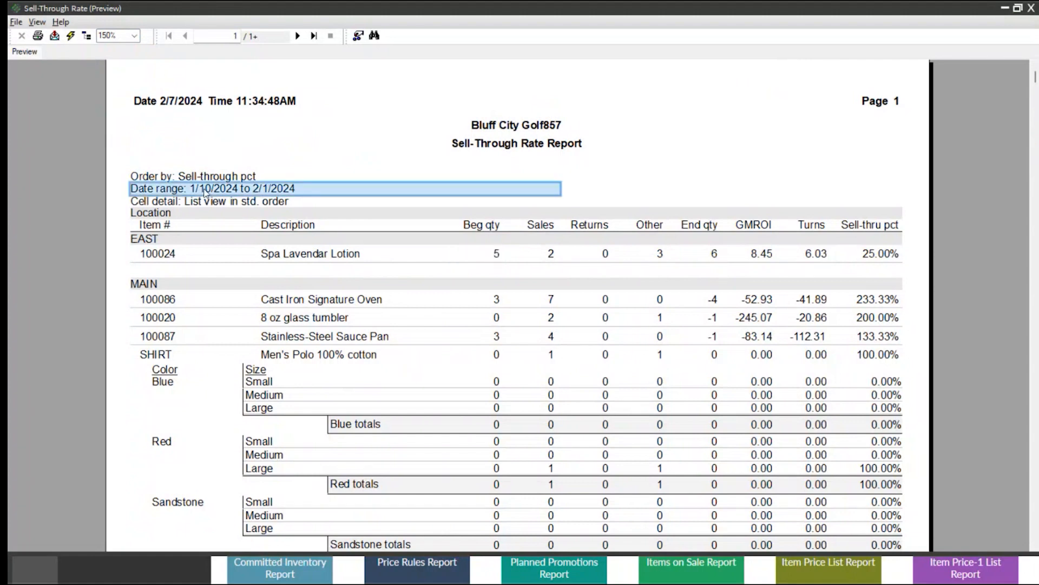
pyautogui.click(498, 254)
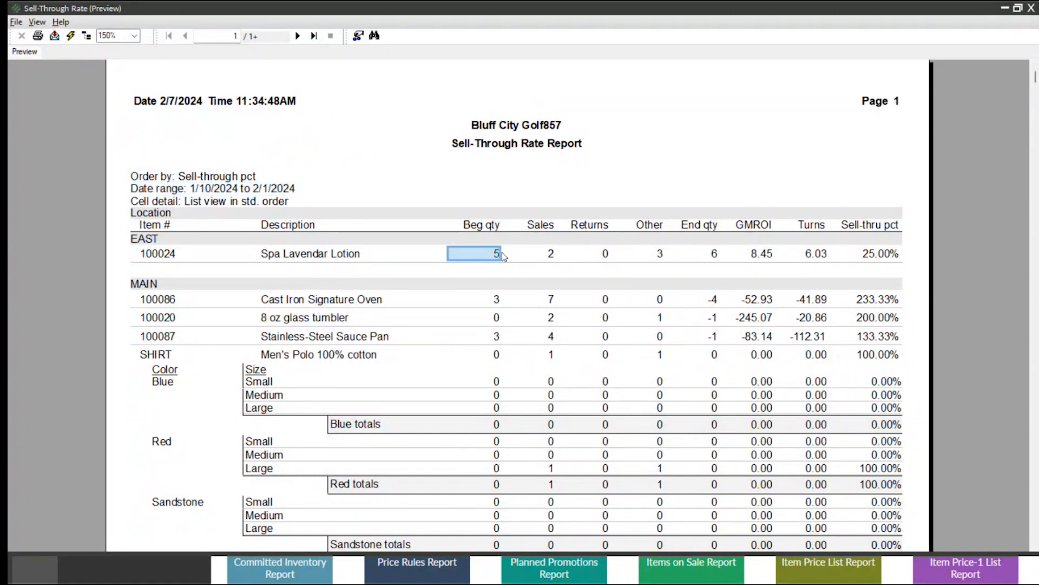
pyautogui.click(552, 256)
pyautogui.click(267, 184)
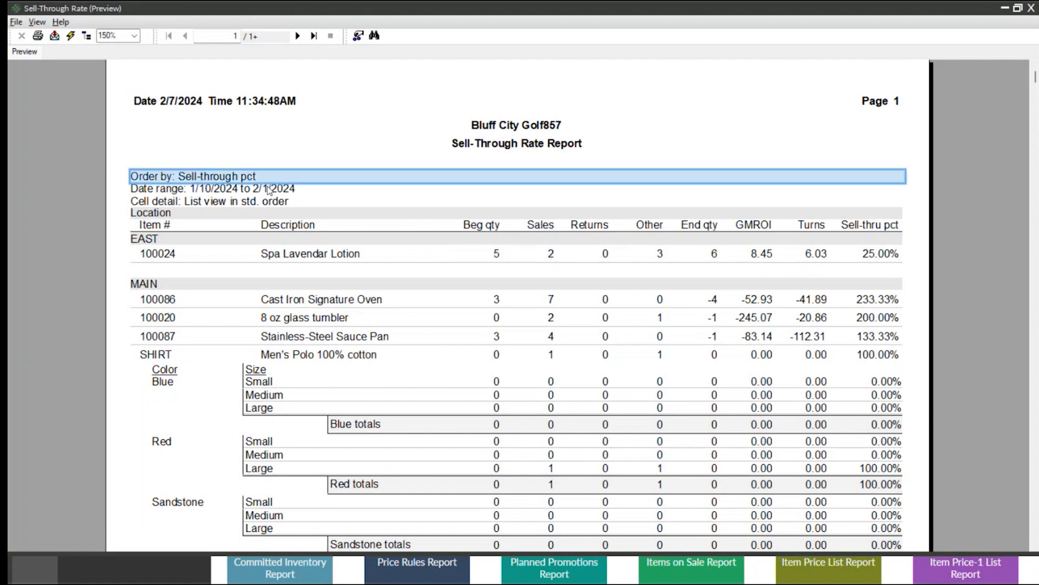
pyautogui.click(268, 188)
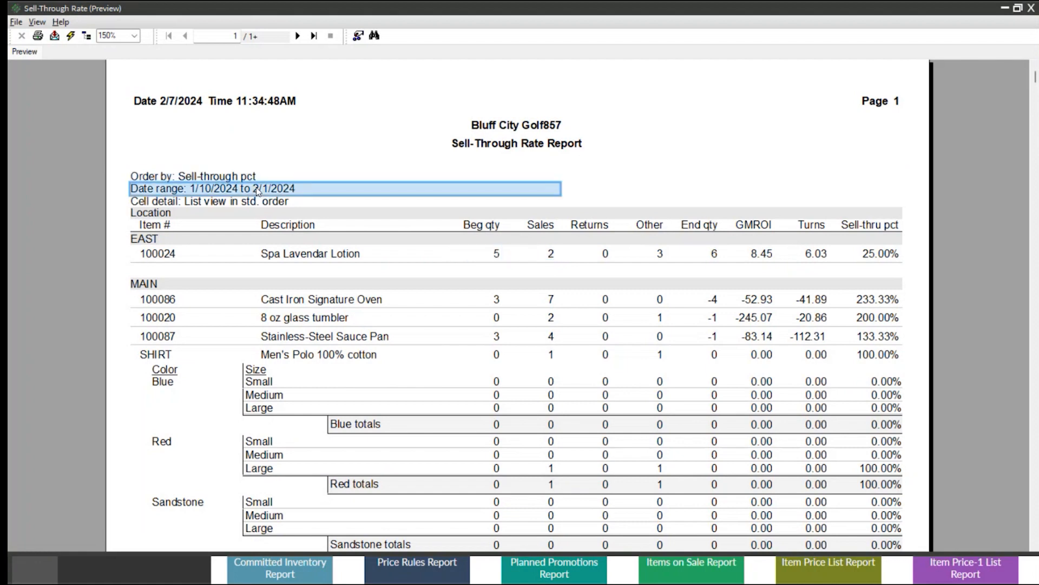
pyautogui.click(608, 259)
pyautogui.click(661, 258)
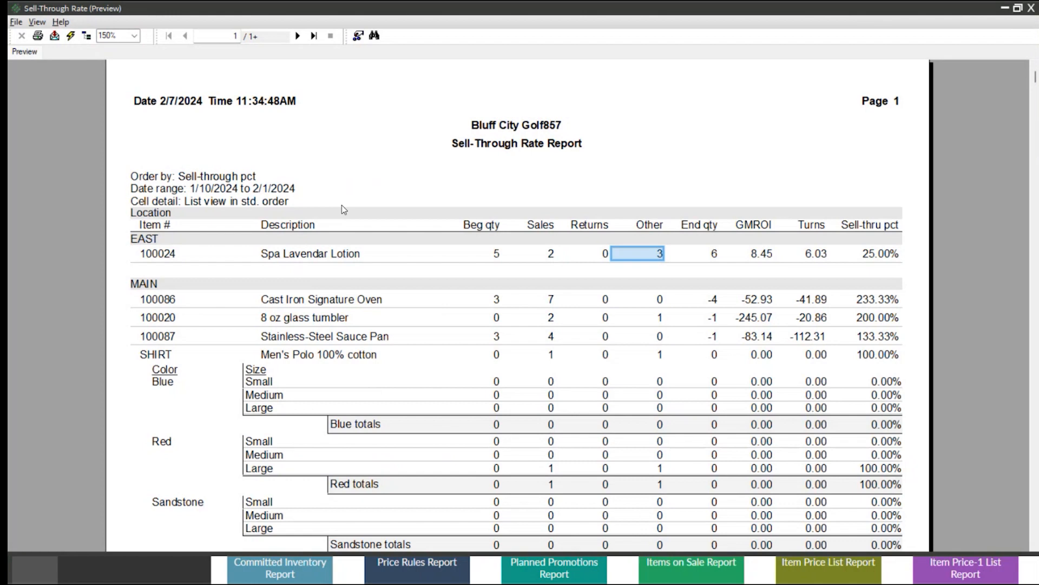
pyautogui.click(716, 256)
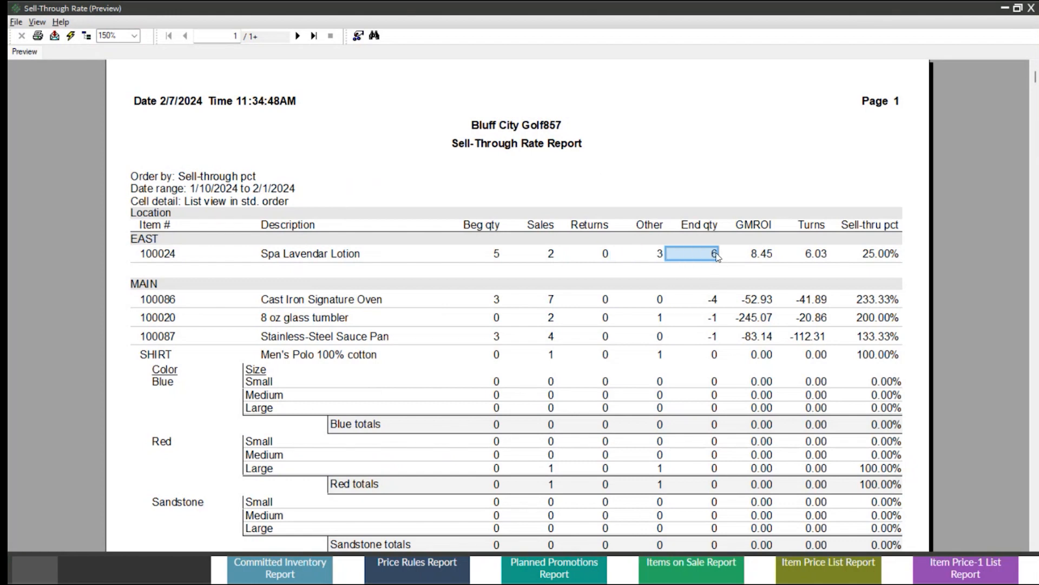
pyautogui.click(764, 253)
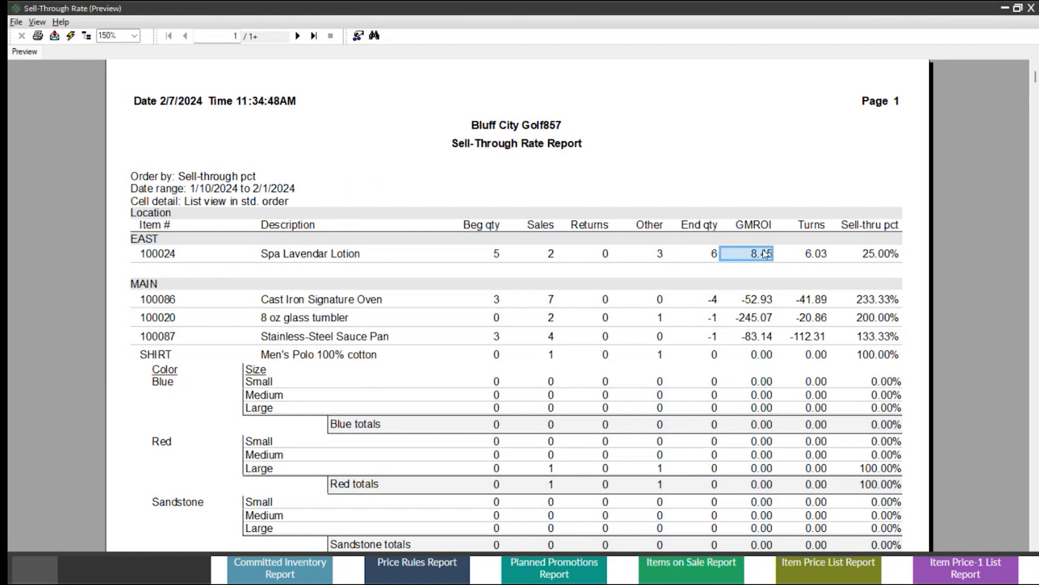
pyautogui.click(827, 254)
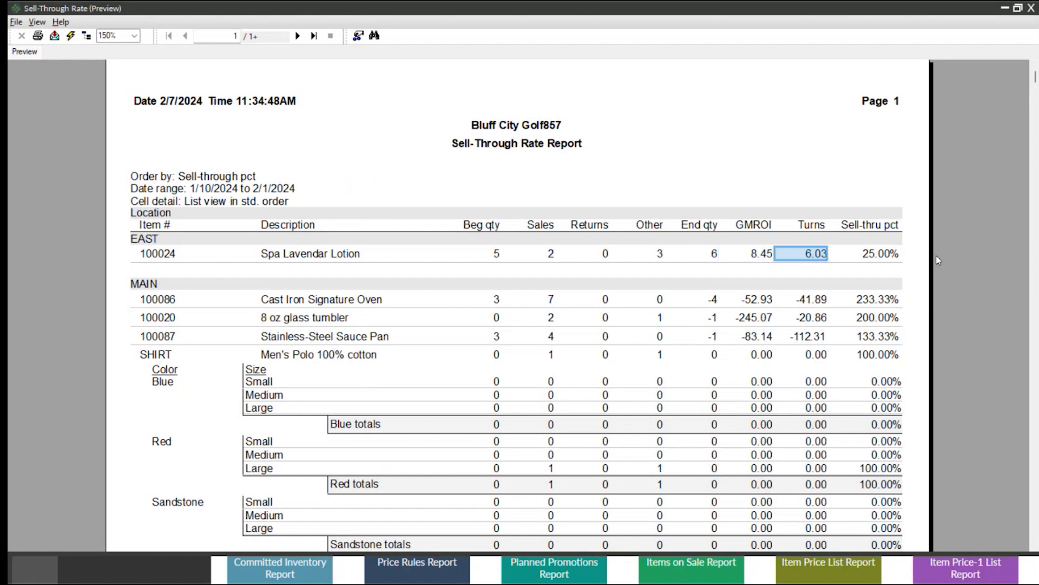
pyautogui.click(882, 259)
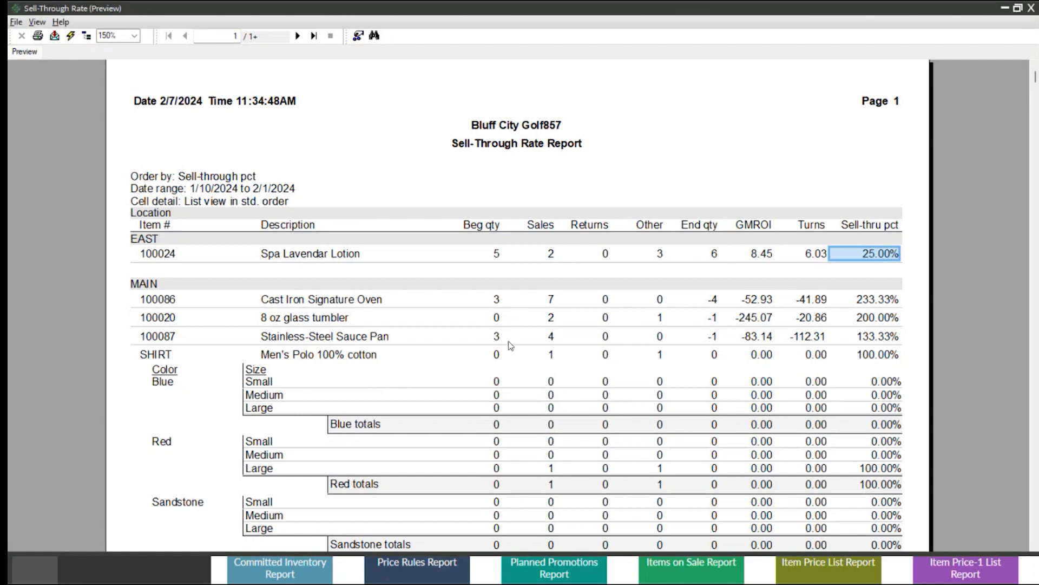
# Examine the color and size breakdown of Men's Polo 100% cotton, and close the Sell-Through Rate preview and report window.
pyautogui.click(289, 359)
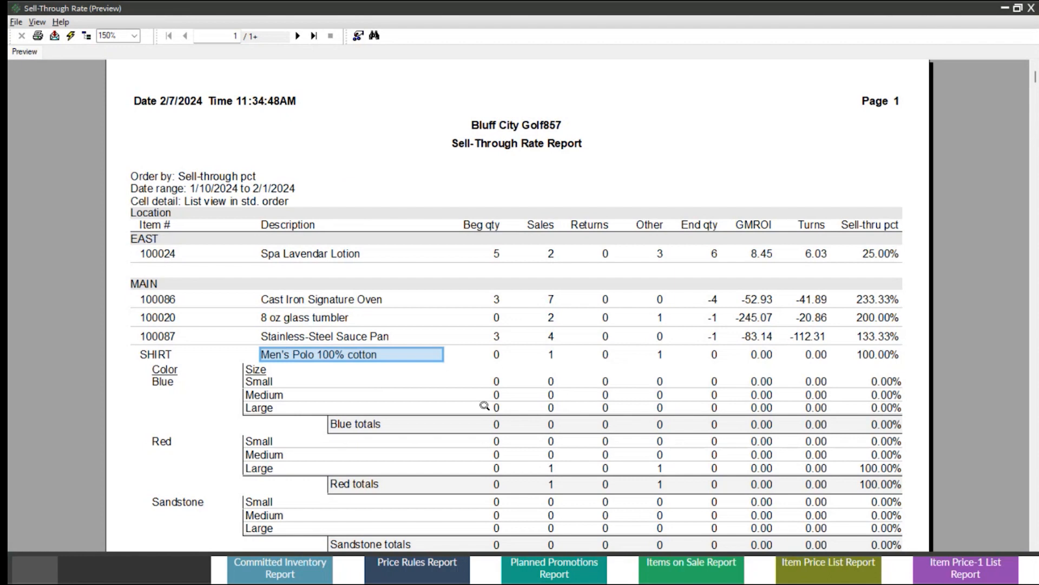
pyautogui.scroll(-3, 485, 406)
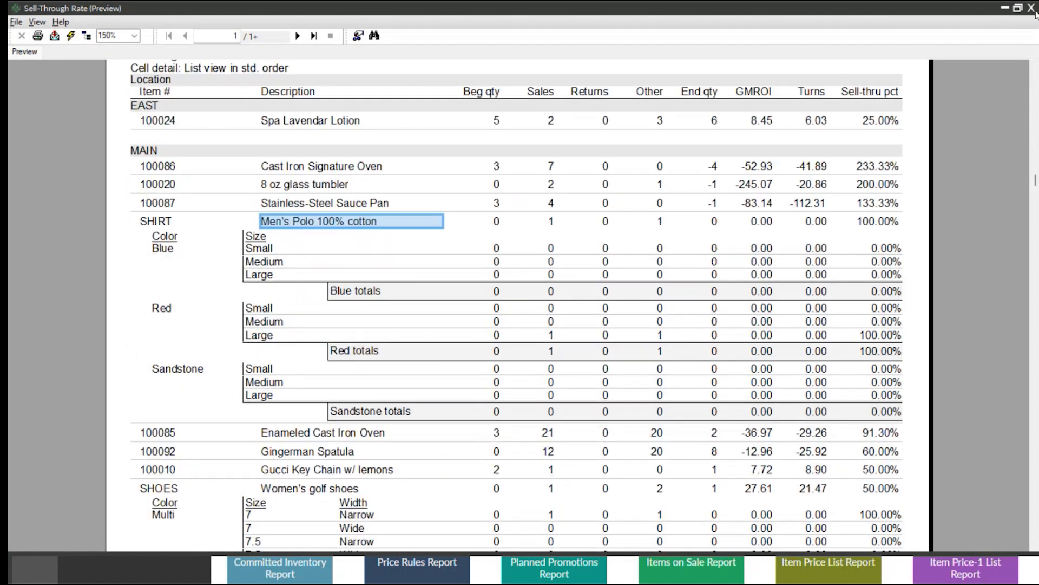
pyautogui.click(1032, 9)
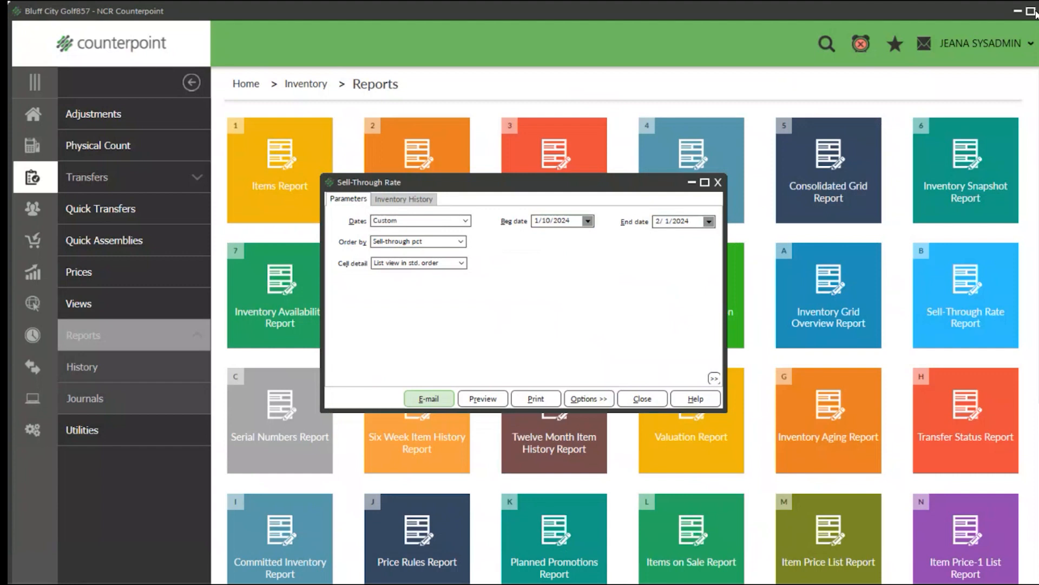
pyautogui.click(718, 182)
# Open the Serial Numbers Report, preview Serial Numbers by Item with status Available, and close the preview.
pyautogui.click(270, 398)
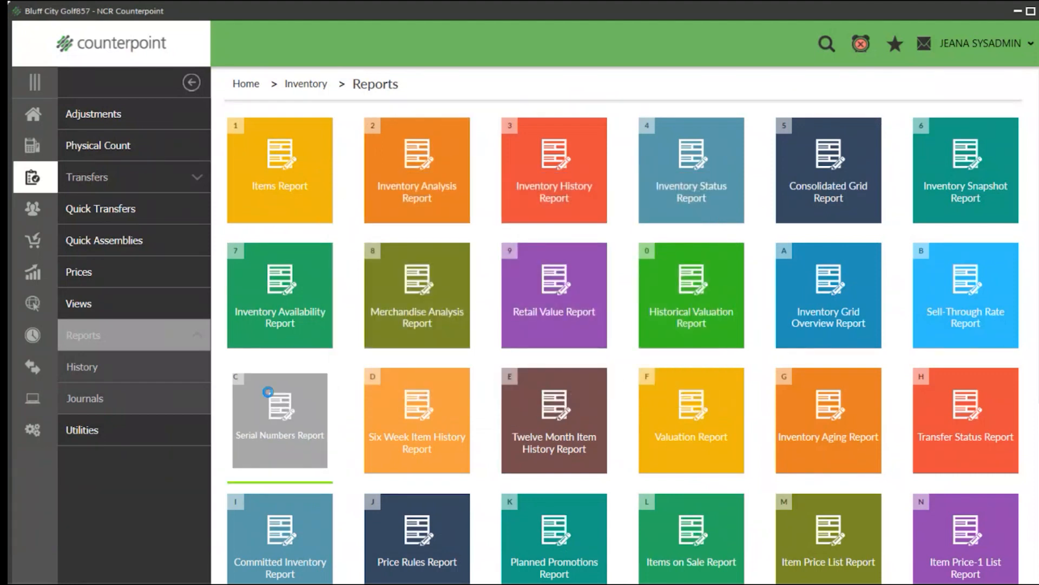
pyautogui.click(499, 202)
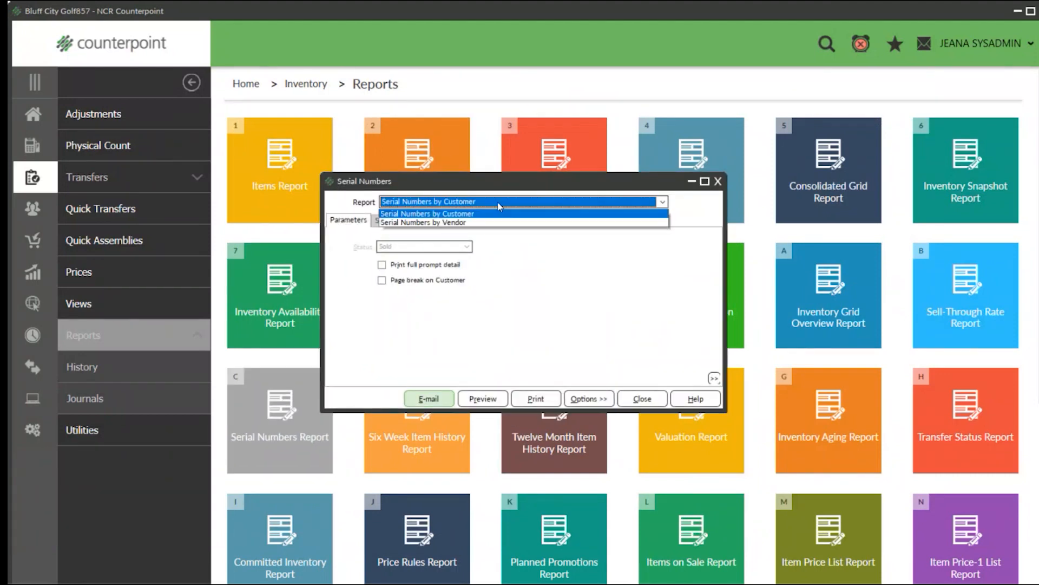
pyautogui.click(448, 217)
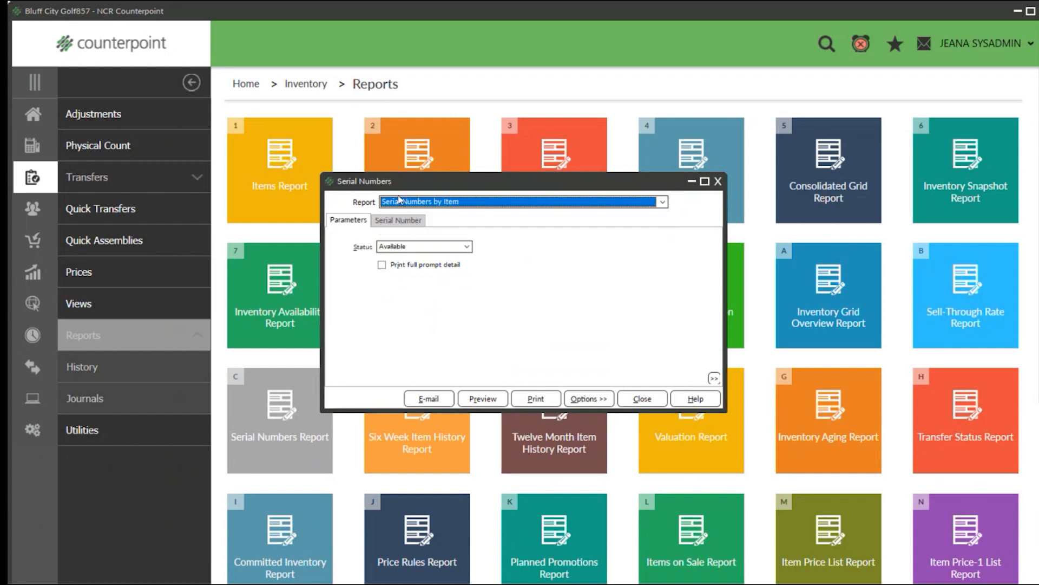
pyautogui.click(473, 402)
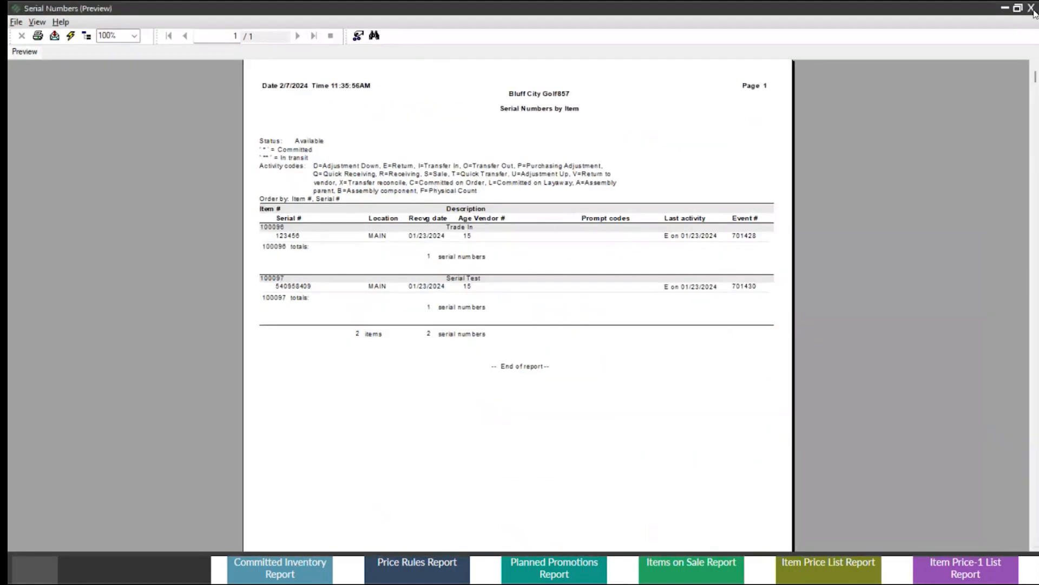
pyautogui.click(1032, 9)
# Preview Serial Numbers by Customer and Serial Numbers by Vendor in turn, closing each preview and the report window.
pyautogui.click(516, 204)
pyautogui.click(482, 220)
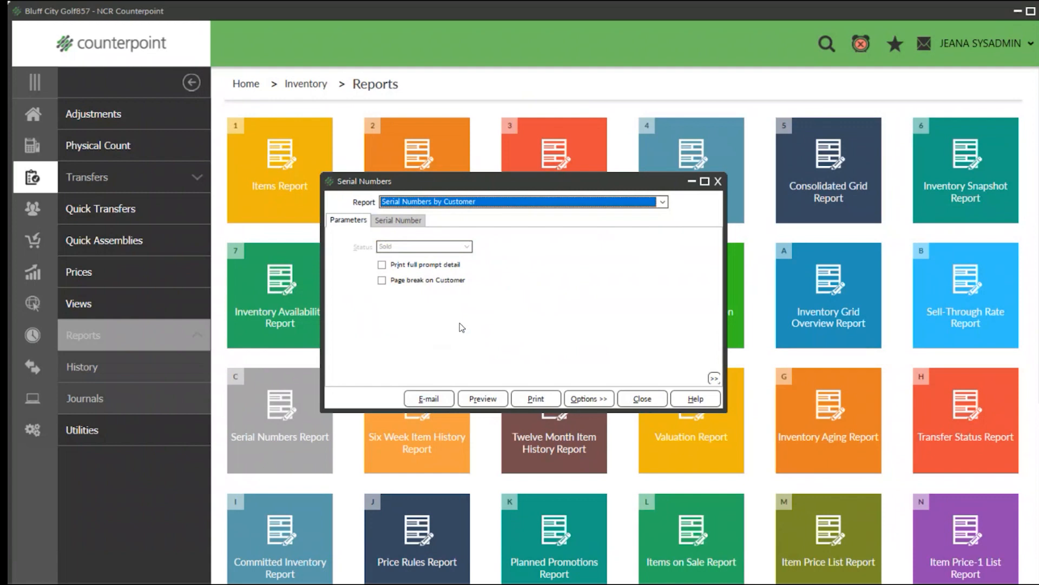
pyautogui.click(475, 398)
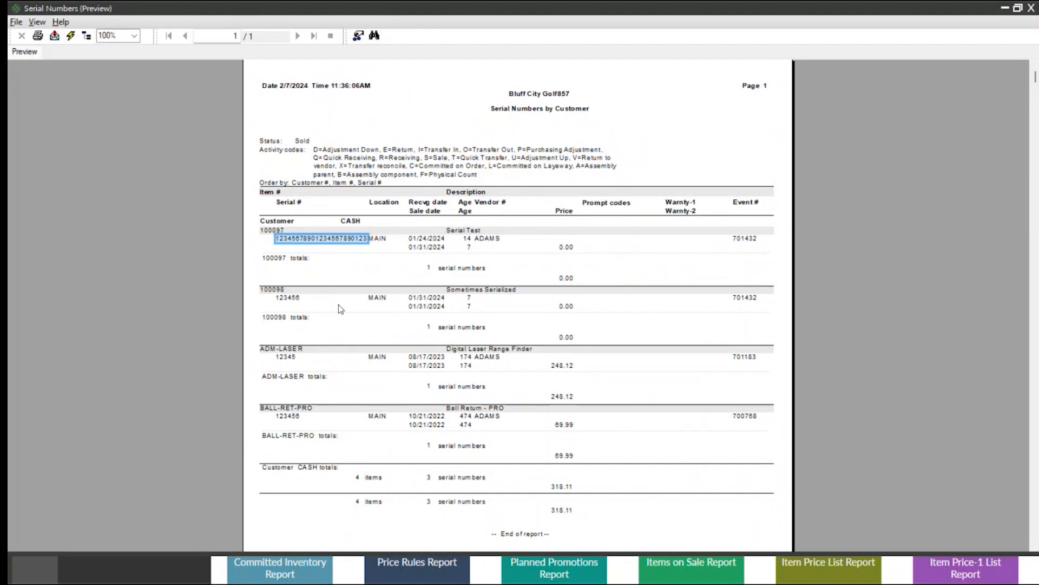
pyautogui.moveTo(340, 349); pyautogui.dragTo(334, 406)
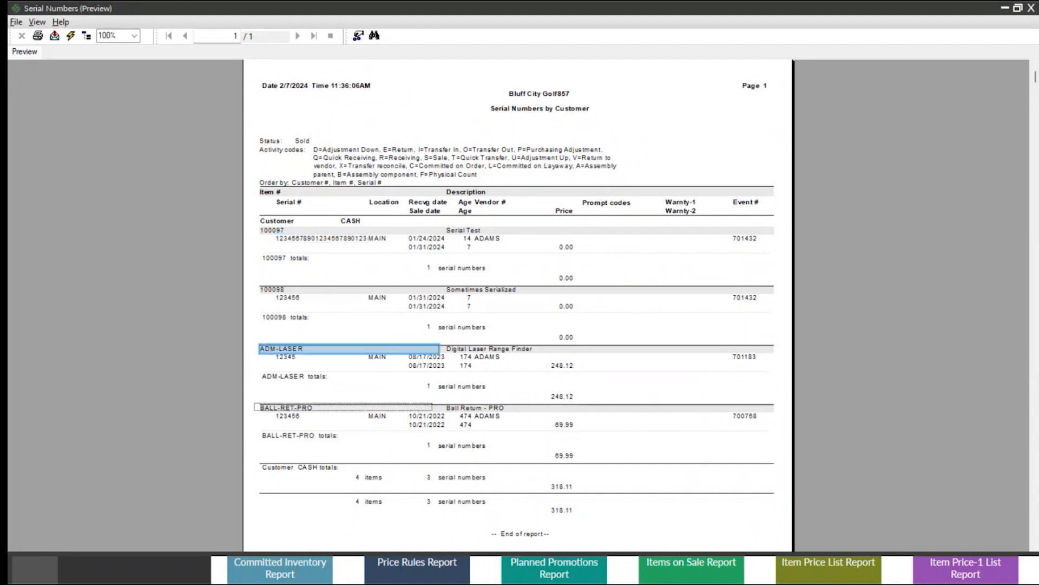
pyautogui.click(1032, 8)
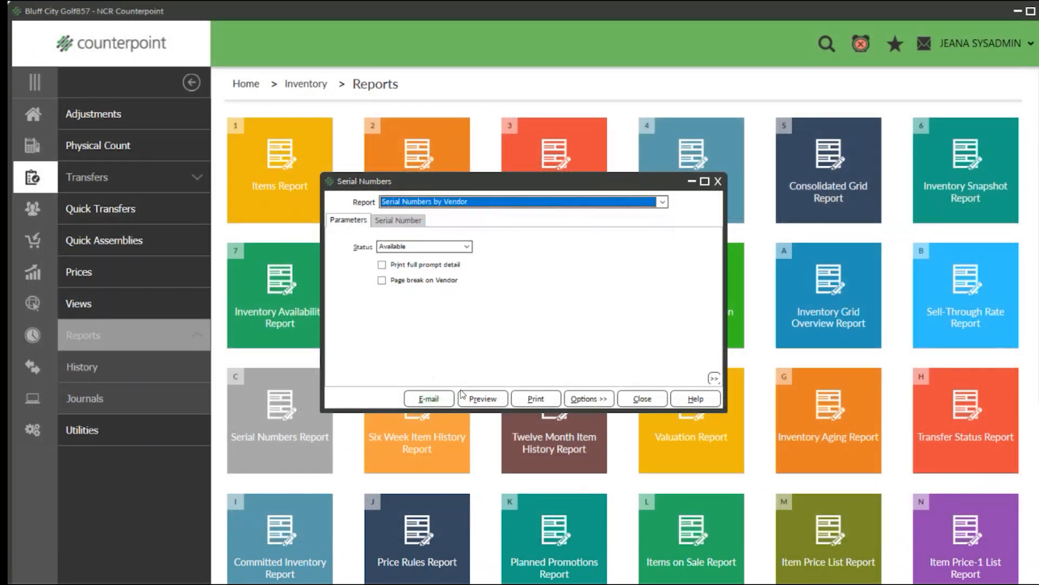
pyautogui.click(477, 400)
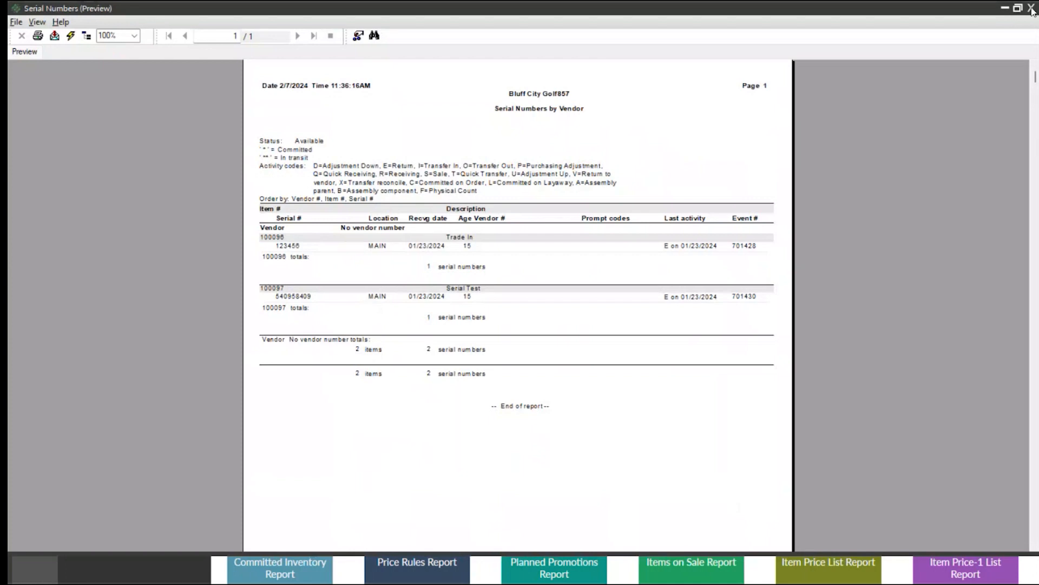
pyautogui.click(1032, 9)
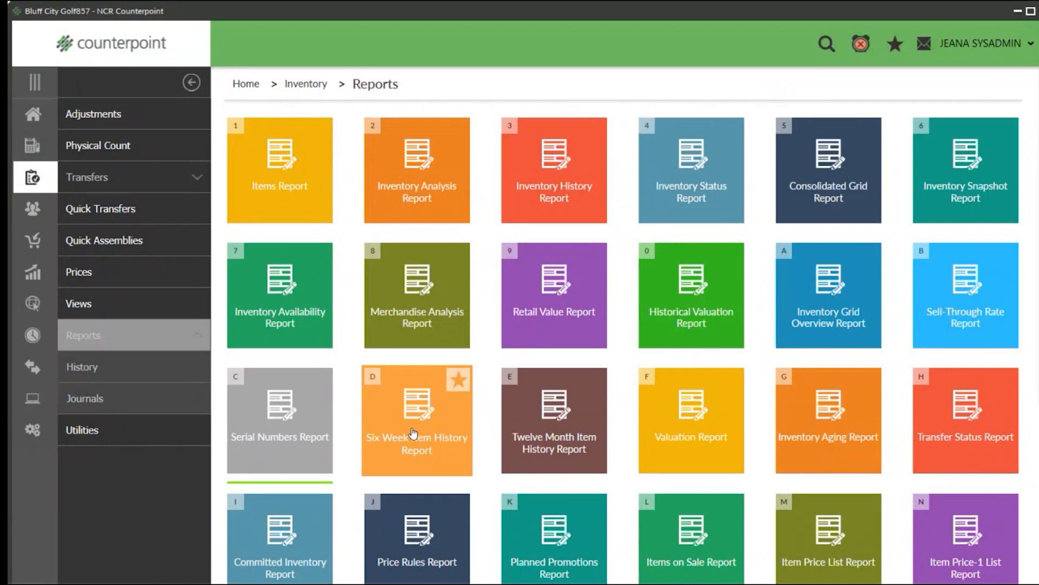
# Open the Six Week Item History Report and preview it for the period ending today at 150% zoom.
pyautogui.click(411, 429)
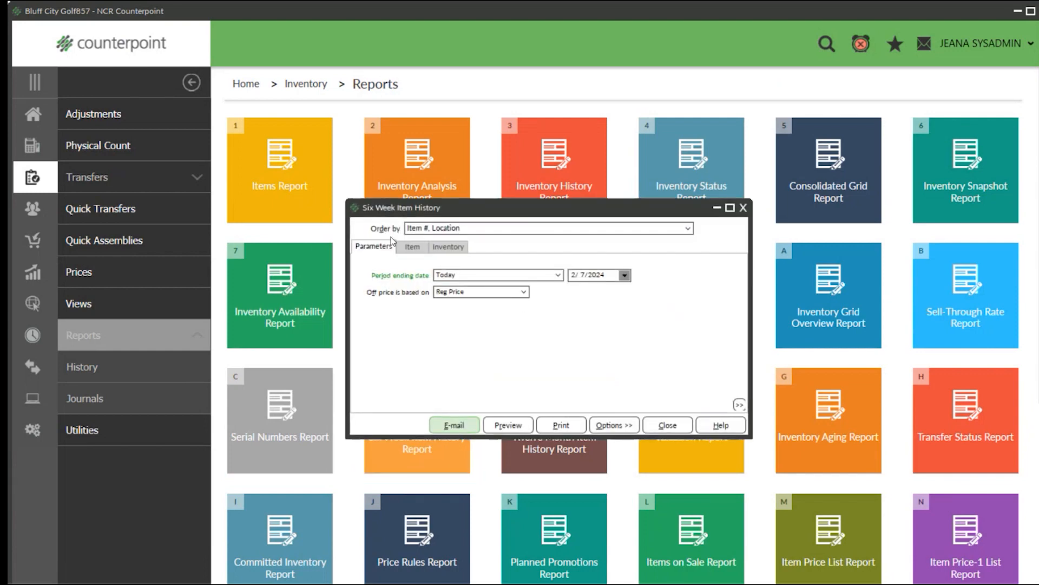
pyautogui.moveTo(609, 275); pyautogui.dragTo(550, 275)
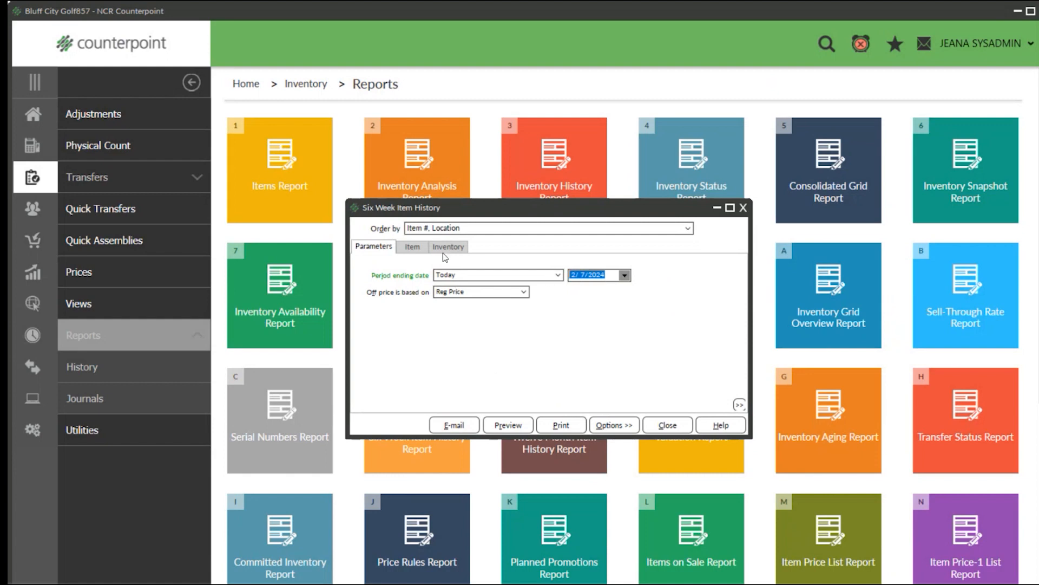
pyautogui.click(507, 425)
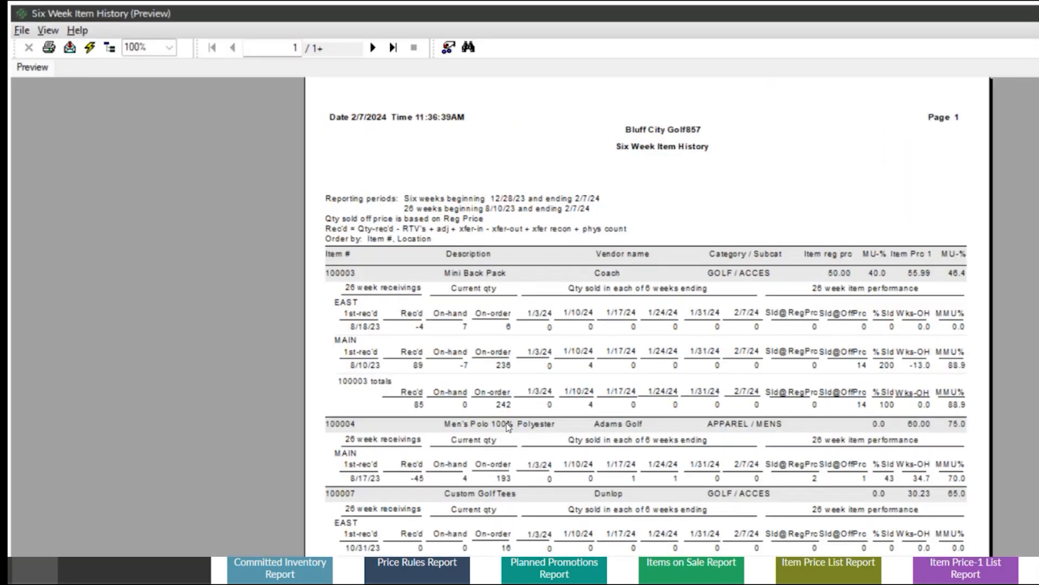
pyautogui.click(142, 48)
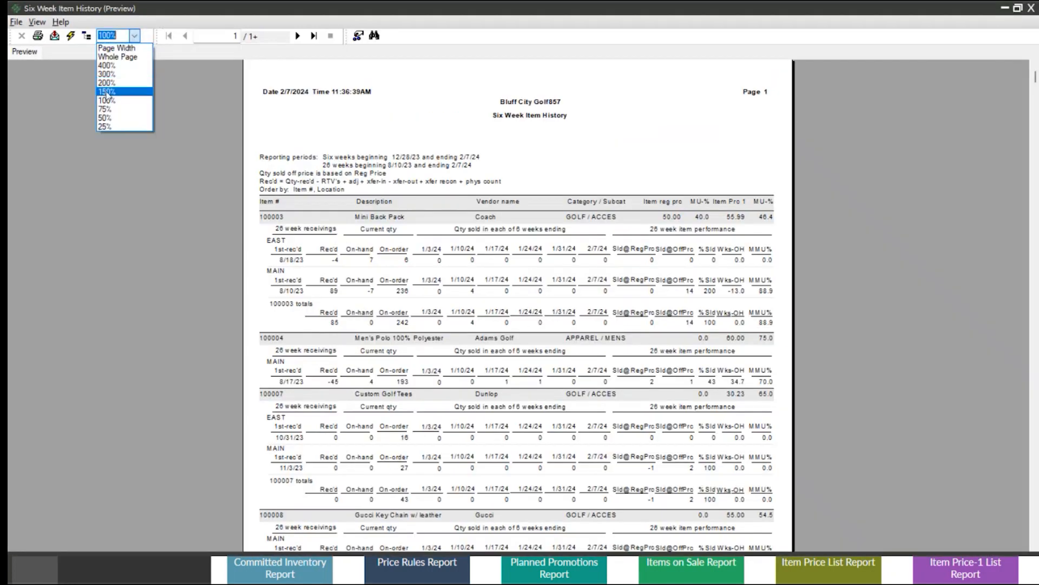
pyautogui.click(108, 92)
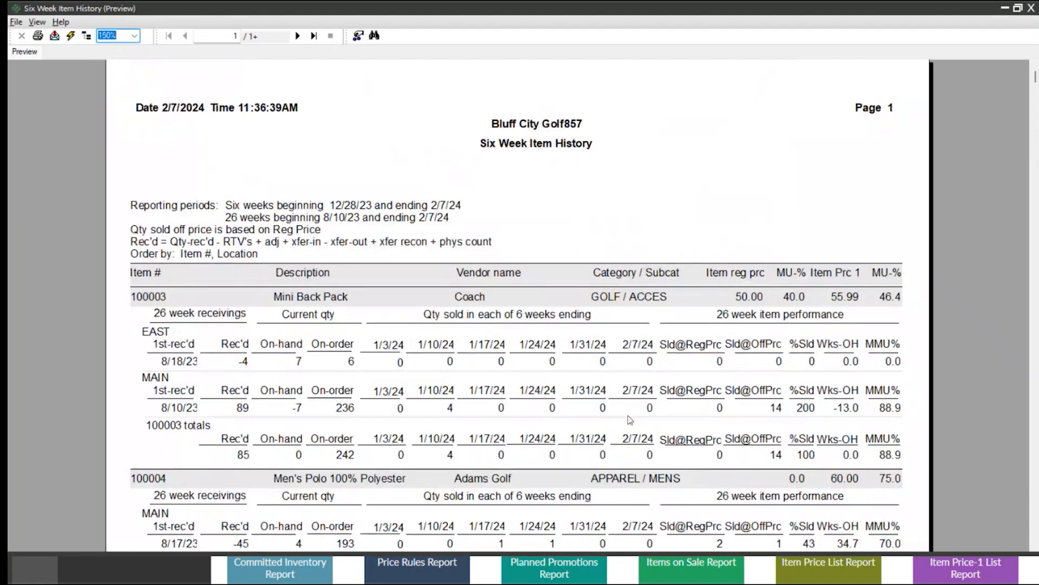
# Examine the Mini Back Pack header row's description, vendor, category, regular price, markup percentage and price 1.
pyautogui.click(325, 297)
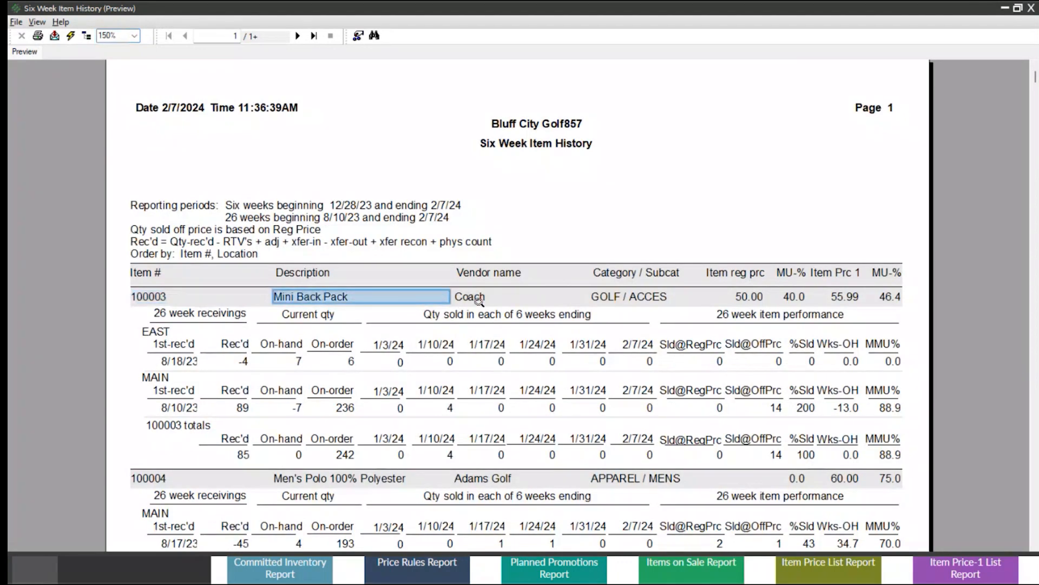
pyautogui.click(478, 298)
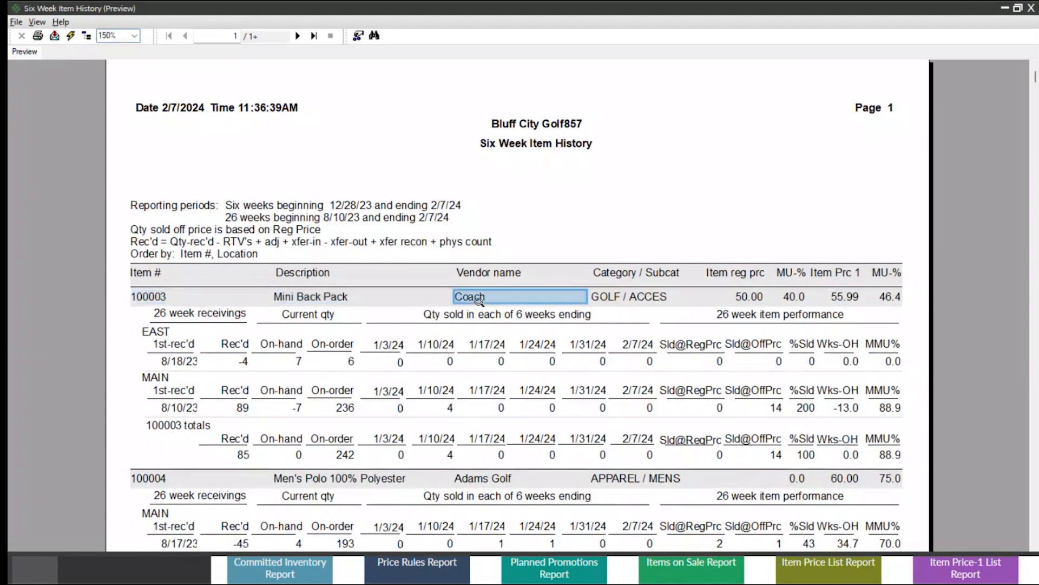
pyautogui.click(607, 298)
pyautogui.click(755, 298)
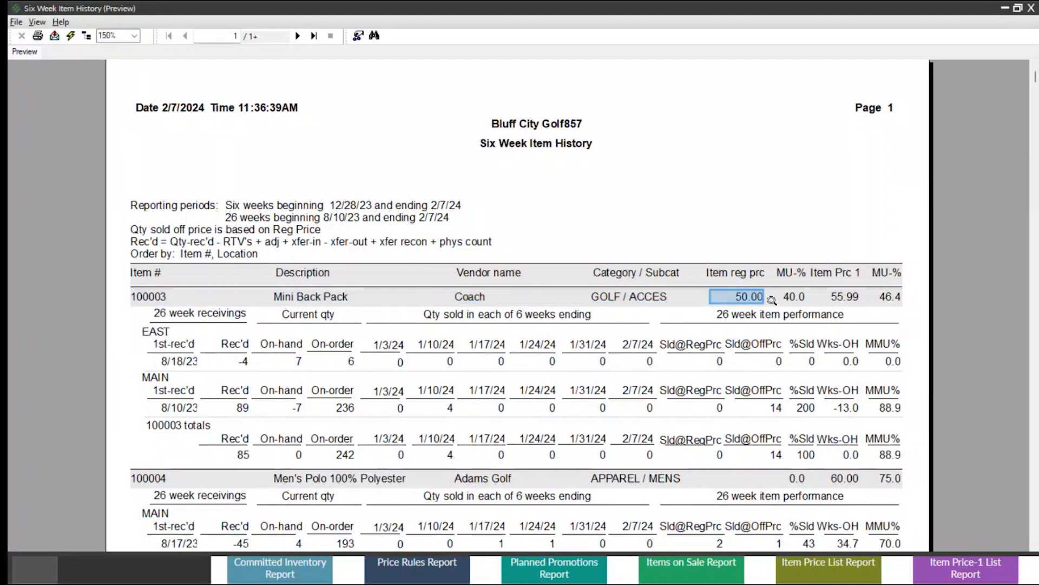
pyautogui.click(794, 298)
pyautogui.click(846, 297)
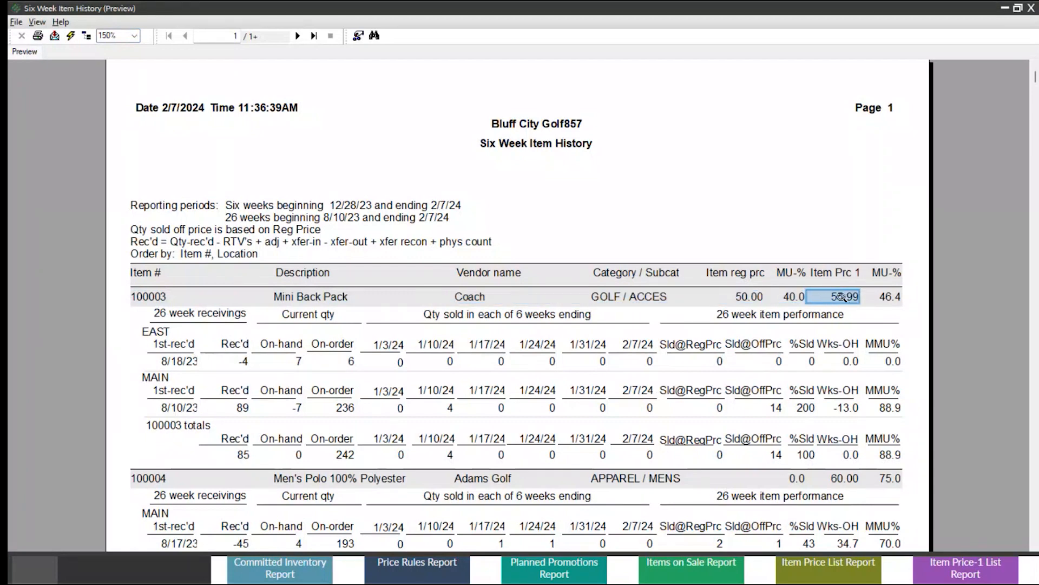
# Examine the Mini Back Pack's 26 week receivings and its current on-hand and on-order quantities at the EAST location.
pyautogui.click(179, 314)
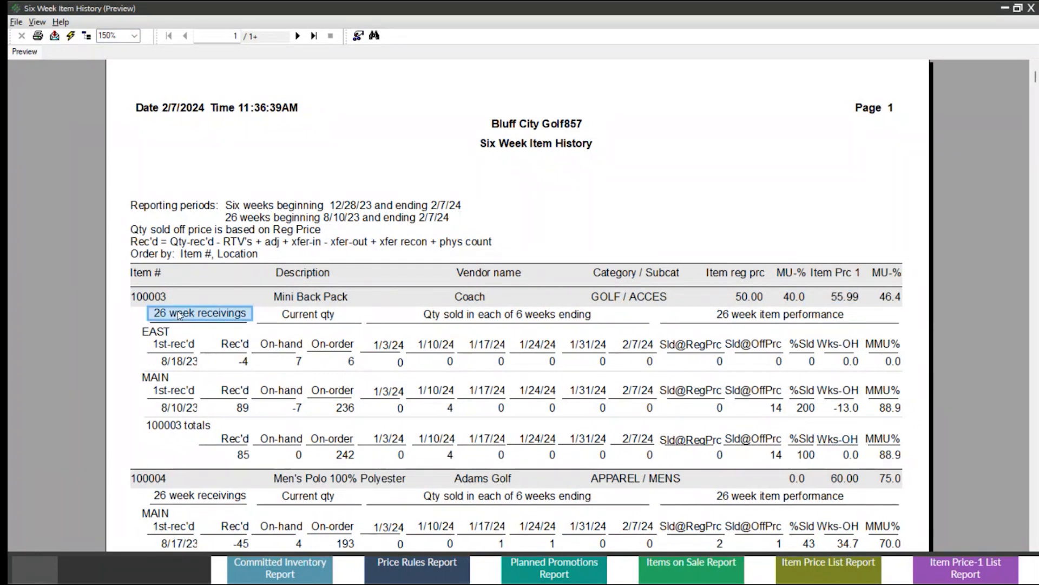
pyautogui.click(171, 344)
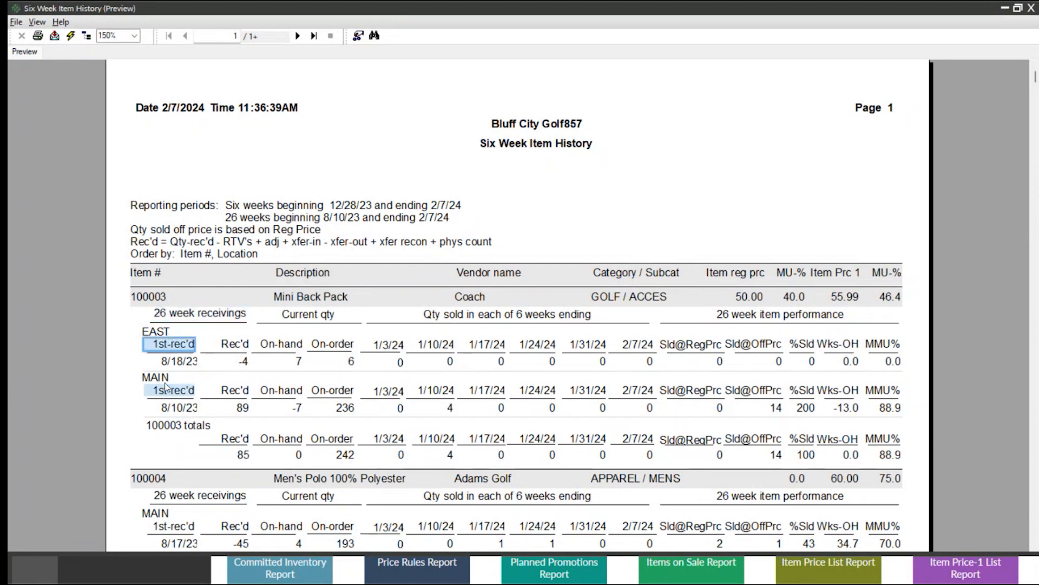
pyautogui.click(245, 362)
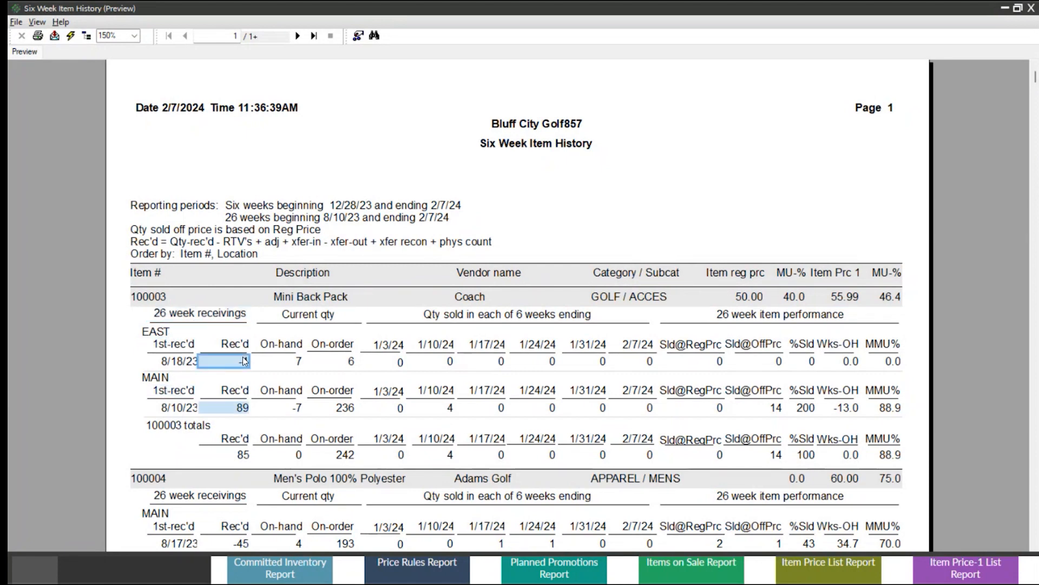
pyautogui.click(323, 314)
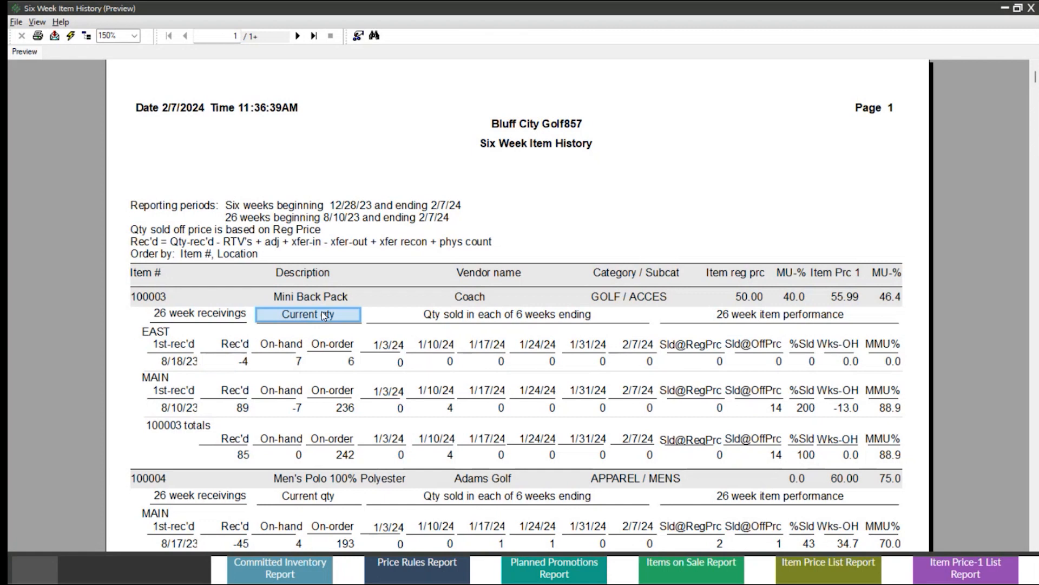
pyautogui.click(287, 352)
pyautogui.click(325, 350)
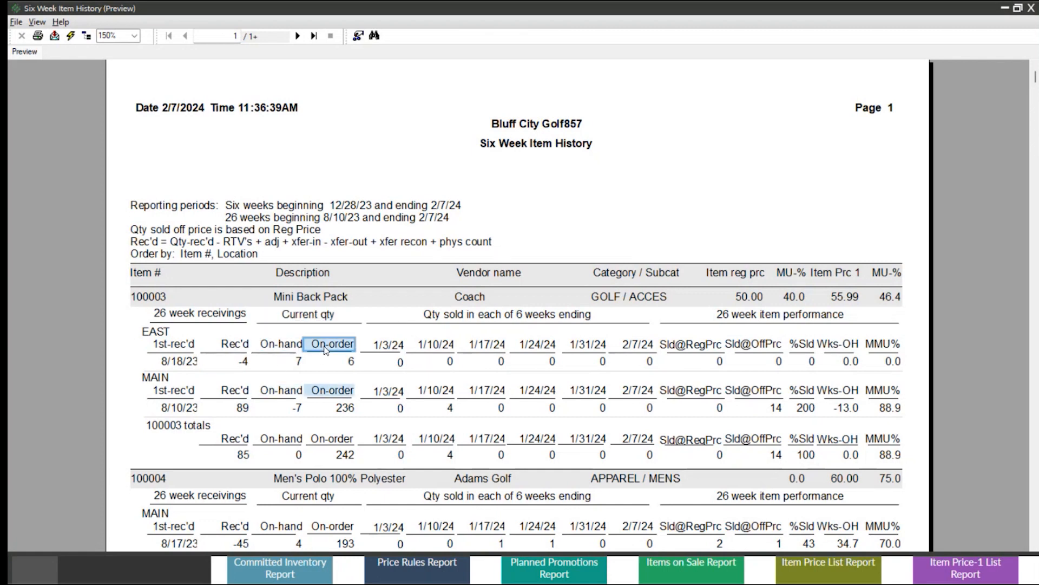
# Examine the Mini Back Pack's quantities sold in each of the six weeks and the 26 week item performance section.
pyautogui.click(484, 319)
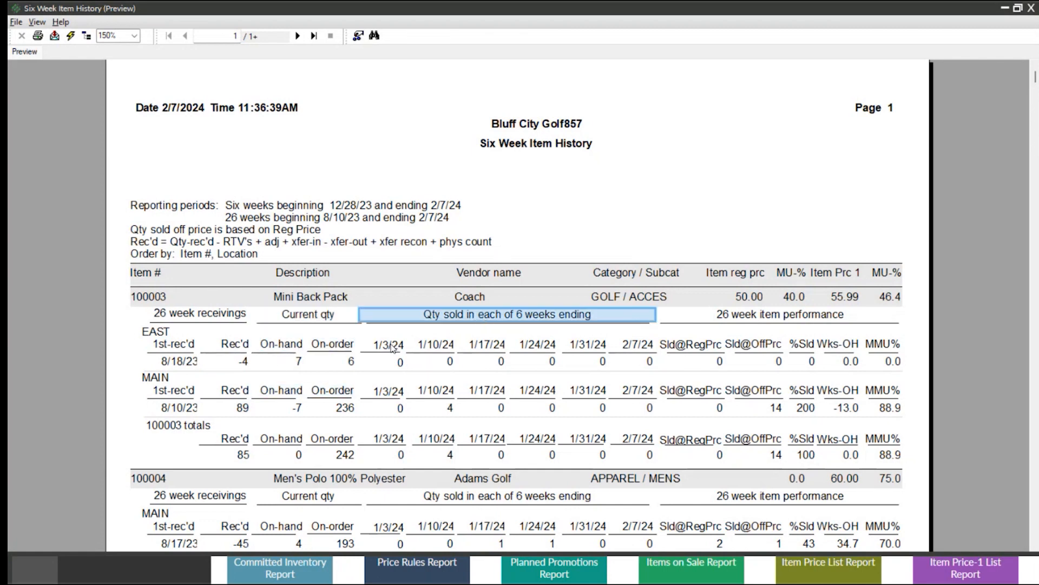
pyautogui.click(392, 348)
pyautogui.click(433, 351)
pyautogui.click(490, 350)
pyautogui.click(551, 348)
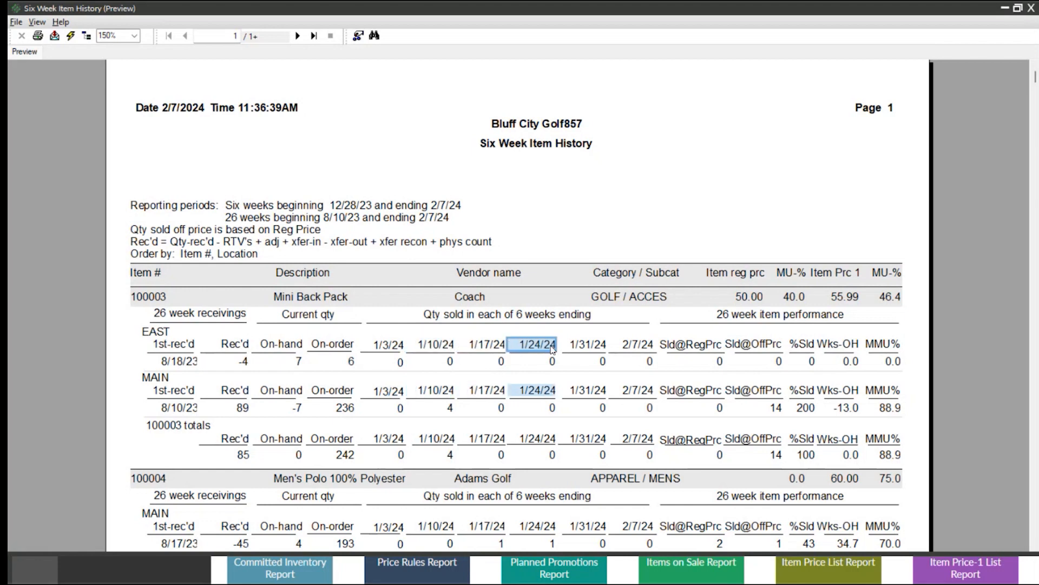
pyautogui.click(597, 350)
pyautogui.click(636, 350)
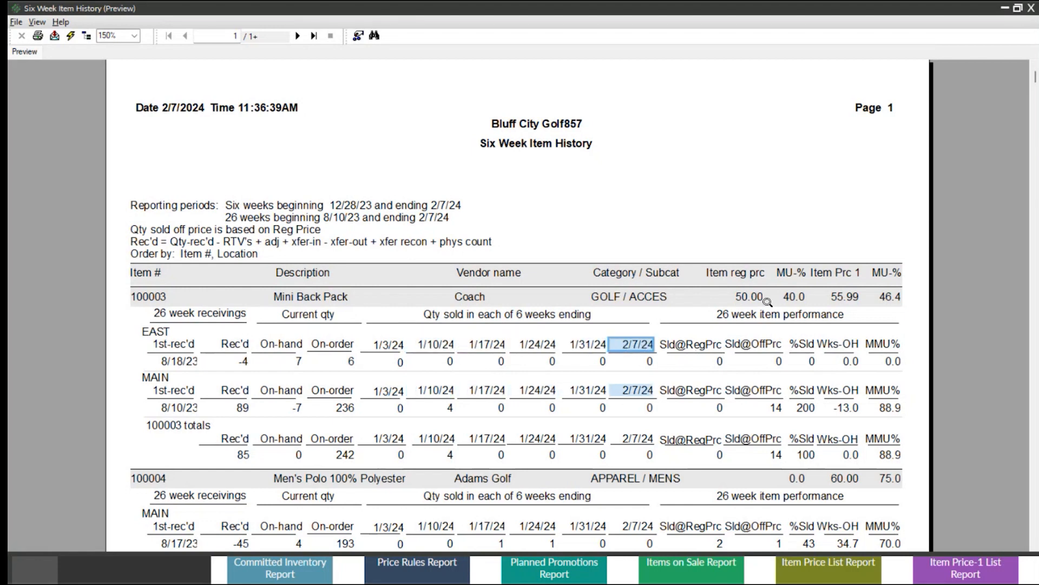
pyautogui.click(764, 316)
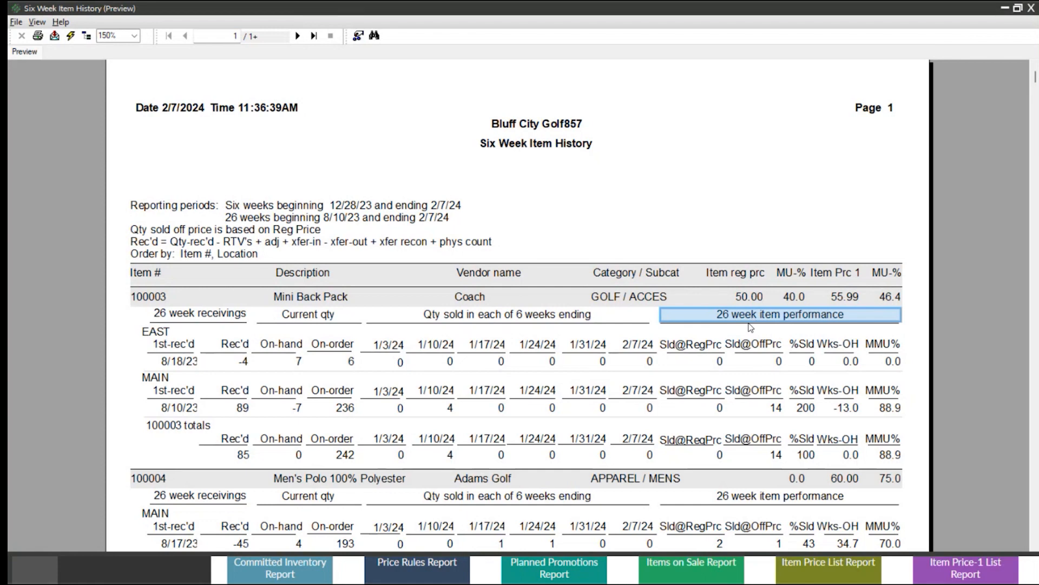
# Check the location breakdown under Custom Golf Tees, and close the Six Week Item History preview and report window.
pyautogui.scroll(-5, 751, 327)
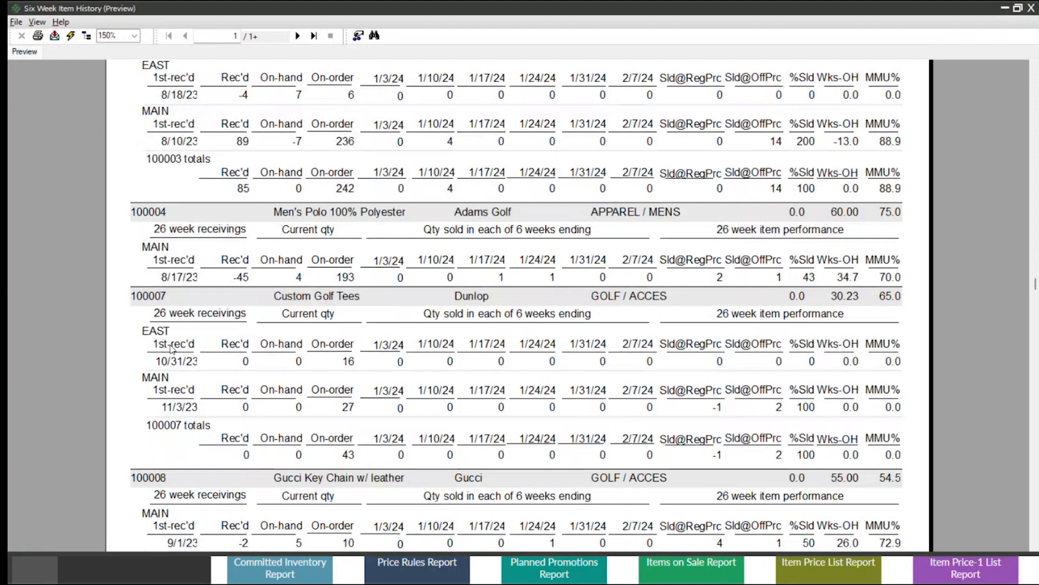
pyautogui.click(167, 331)
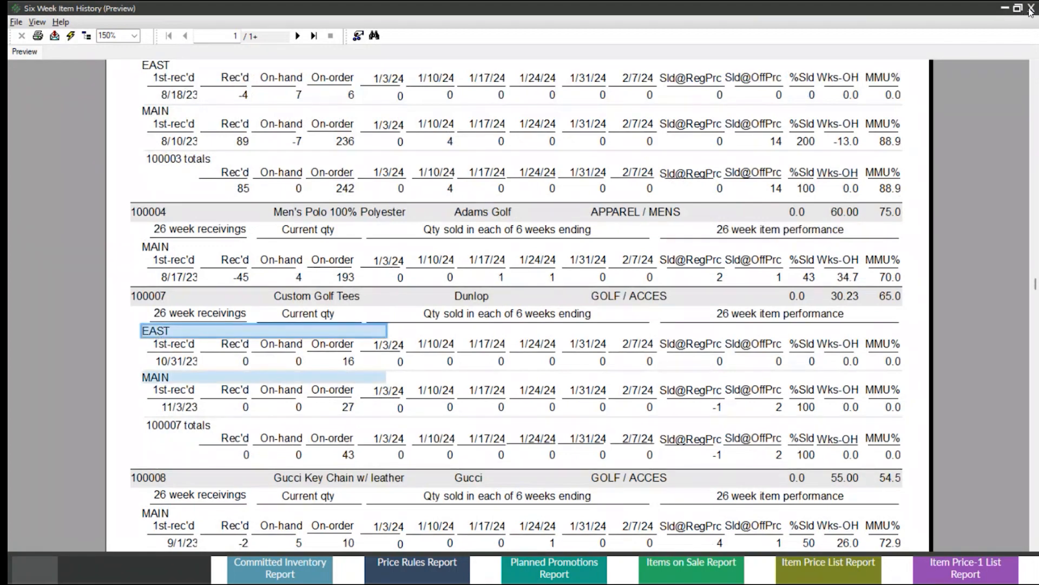
pyautogui.click(1030, 10)
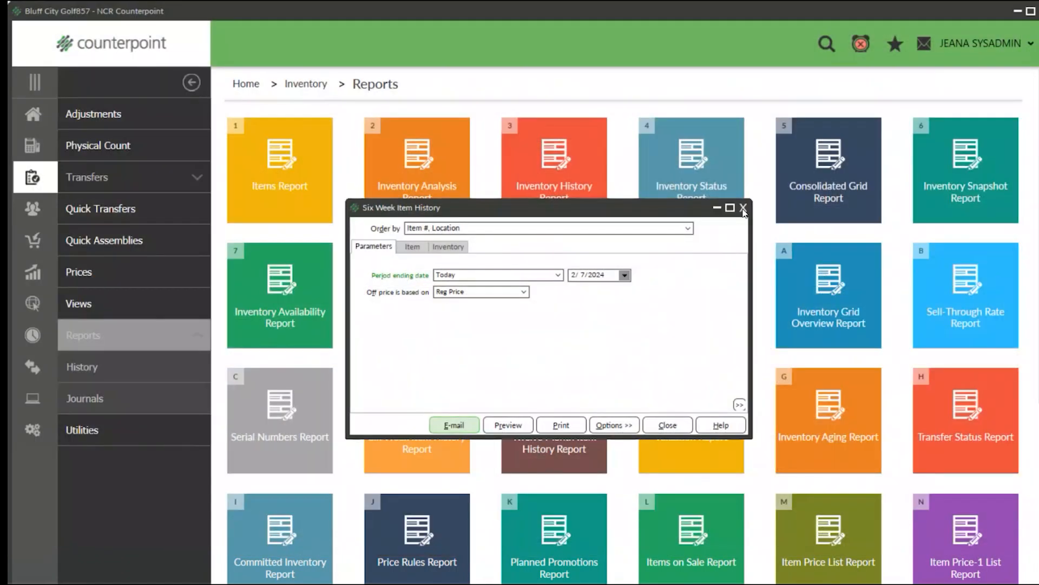
pyautogui.click(744, 208)
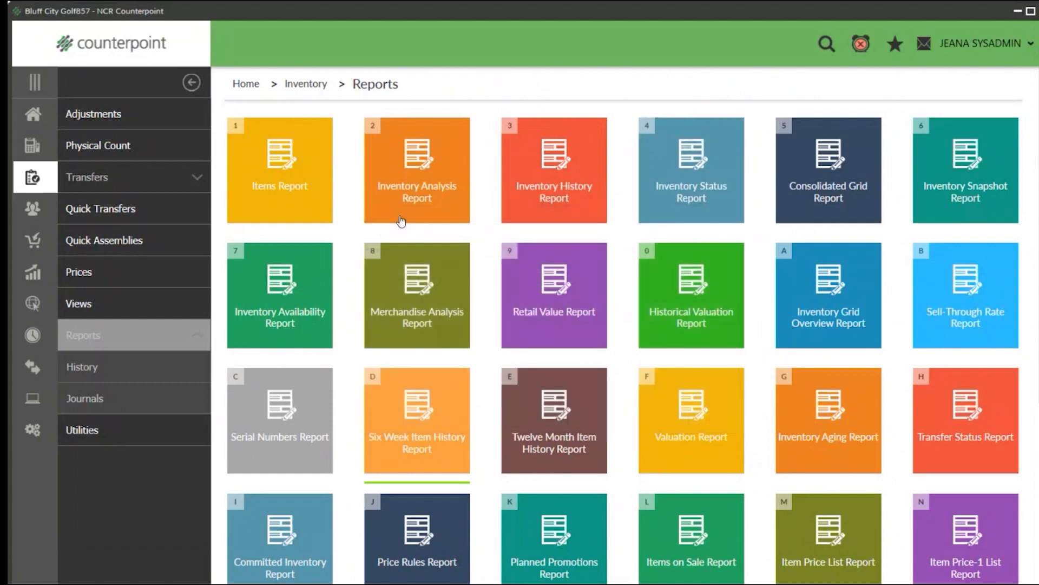
# Open the Twelve Month Item History Report, set the ending year to 2024, and review its item and inventory filters.
pyautogui.click(571, 425)
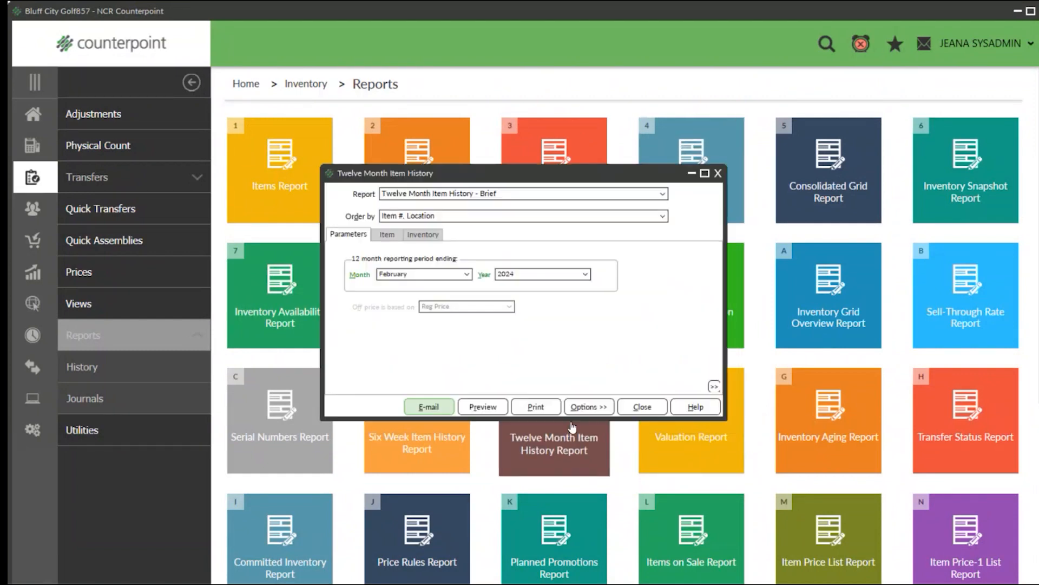
pyautogui.click(532, 275)
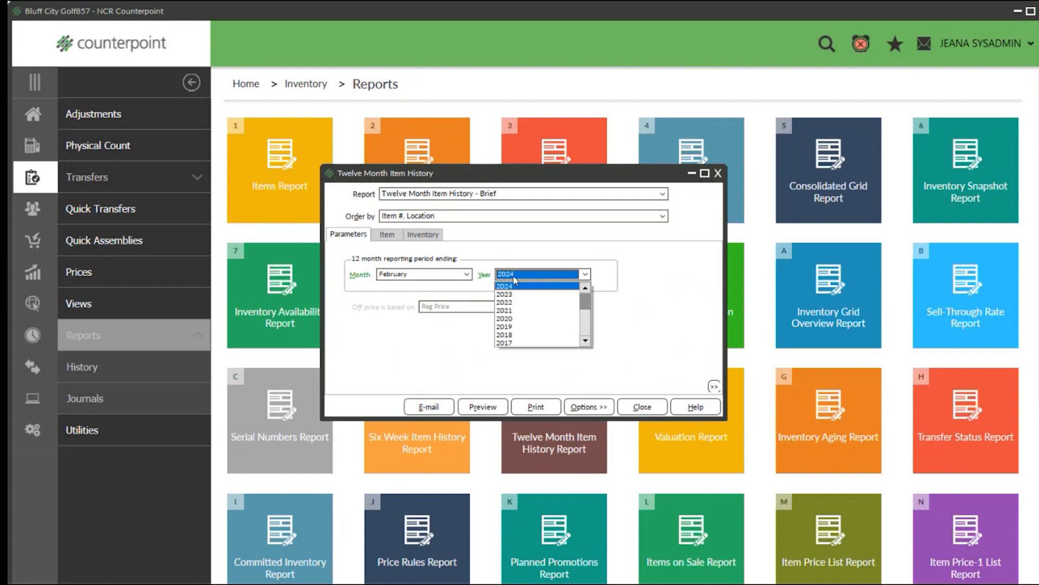
pyautogui.click(505, 287)
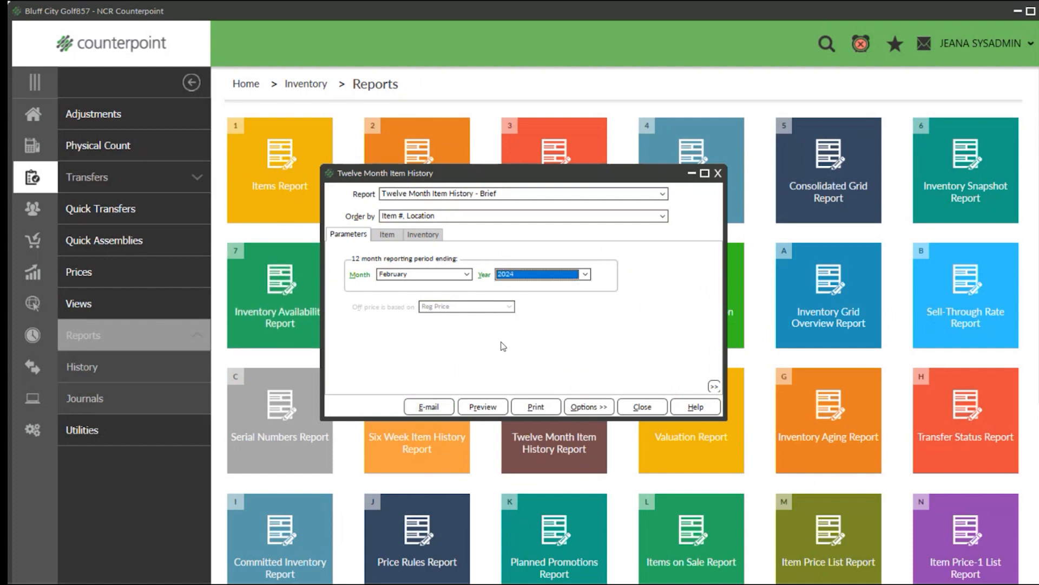
pyautogui.click(387, 234)
pyautogui.click(423, 234)
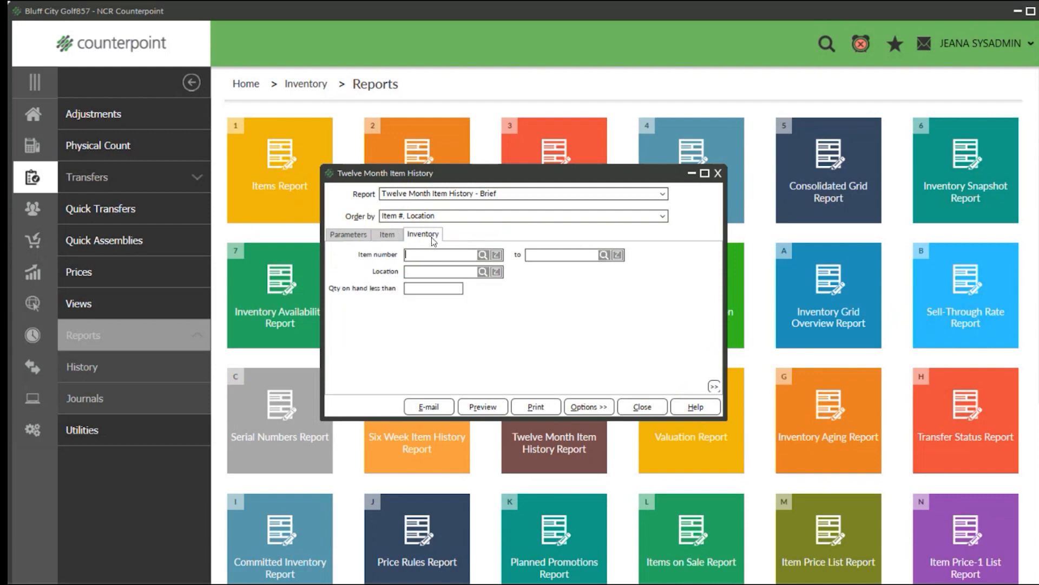
pyautogui.click(348, 234)
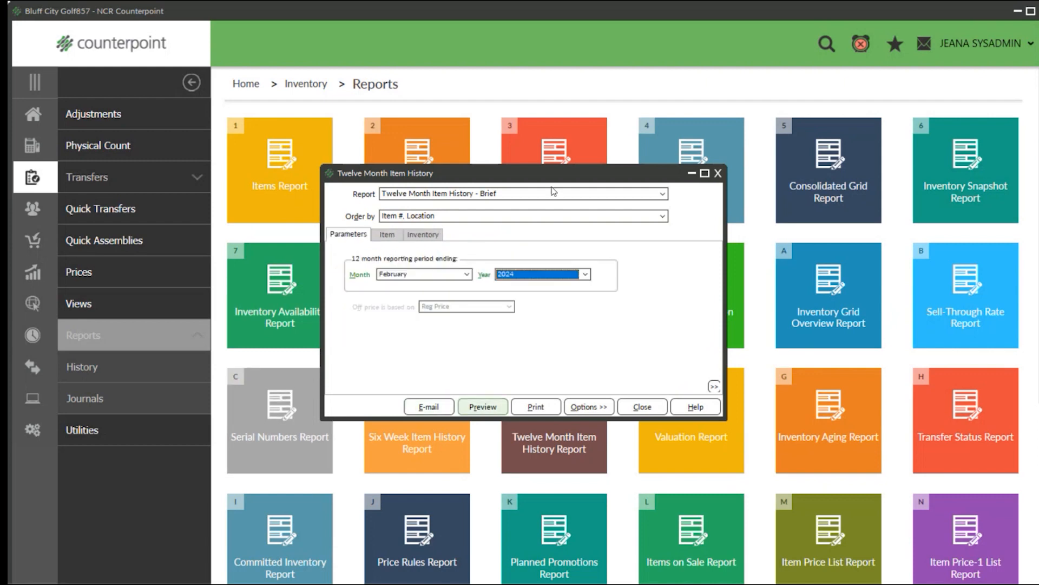
# Preview the Twelve Month Item History - Brief report at 150% zoom.
pyautogui.click(543, 195)
pyautogui.click(544, 197)
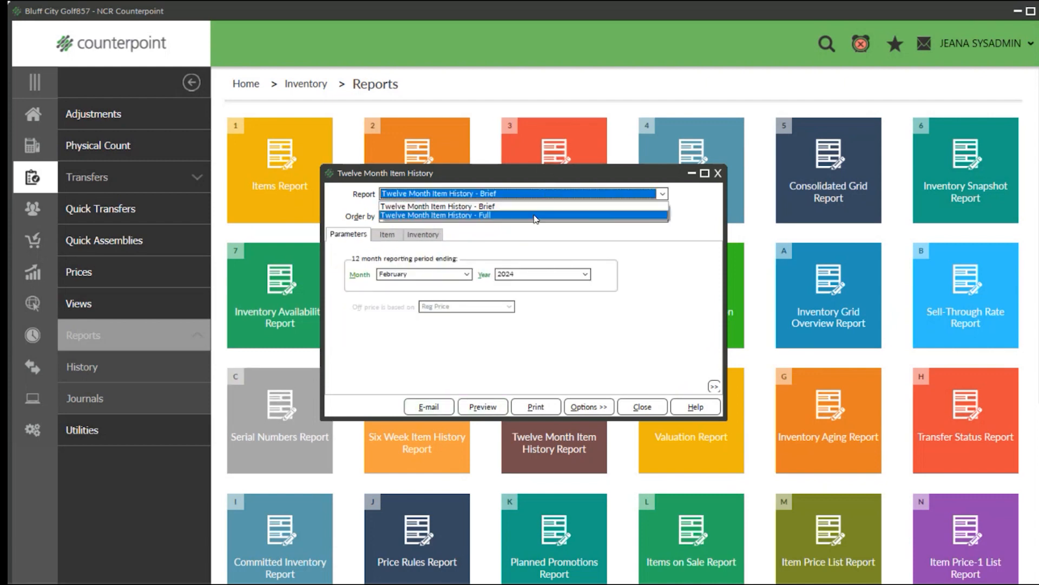
pyautogui.click(490, 196)
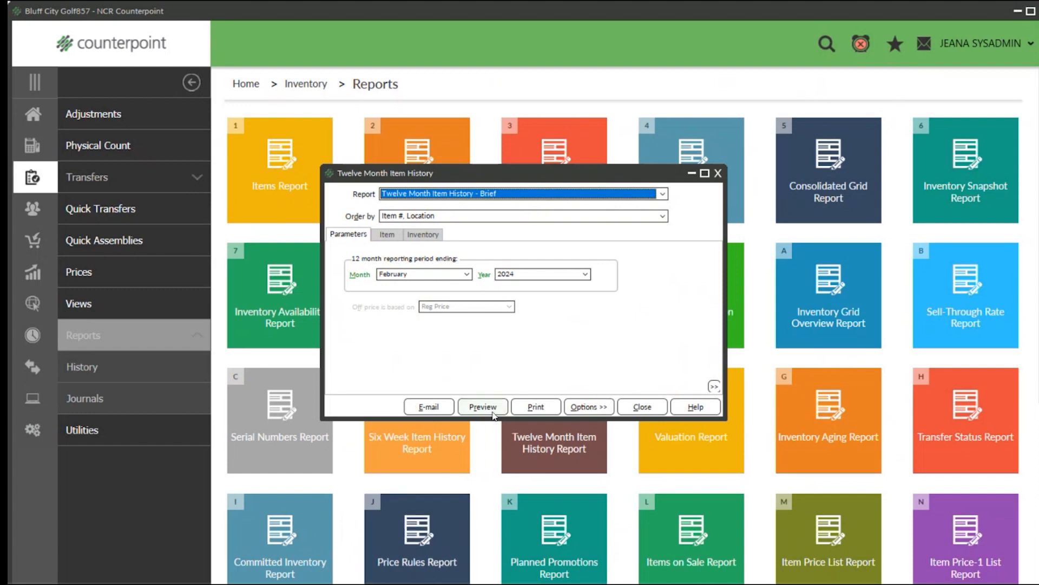
pyautogui.click(484, 406)
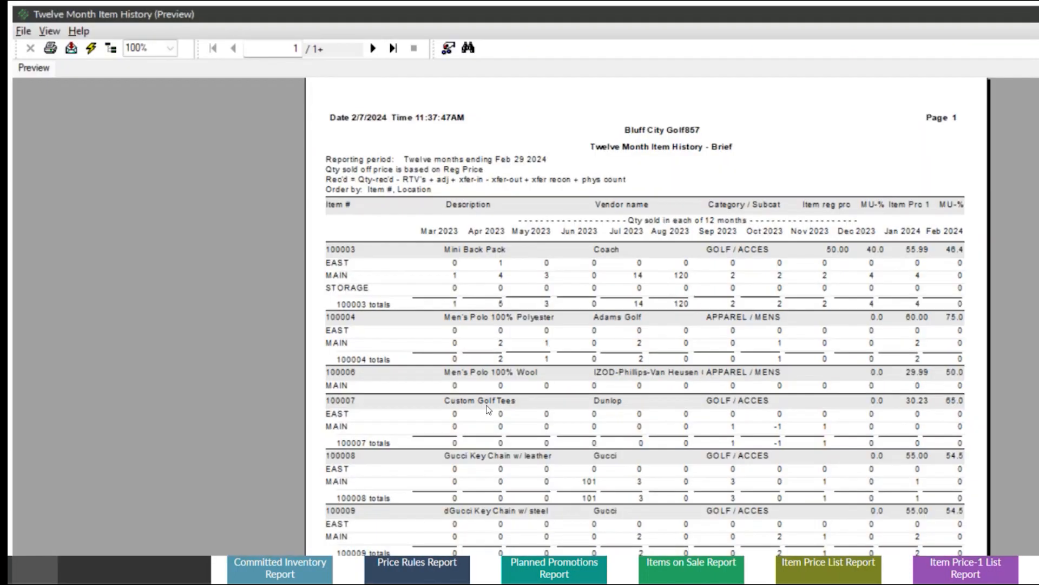
pyautogui.click(170, 48)
pyautogui.click(146, 115)
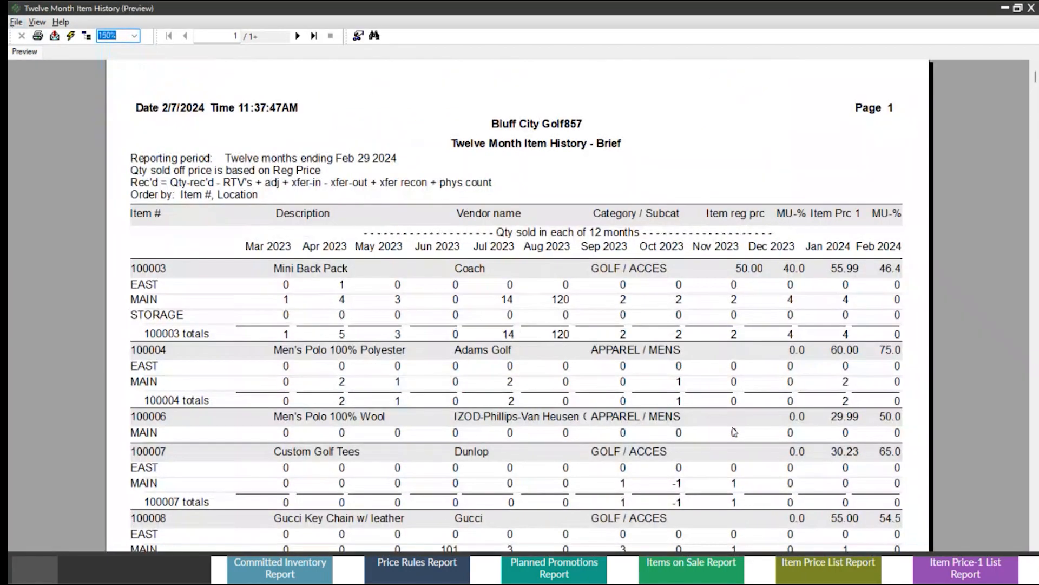
# Examine the Mini Back Pack header row's item number, description, category and price 1 in the twelve month report.
pyautogui.click(143, 268)
pyautogui.click(338, 269)
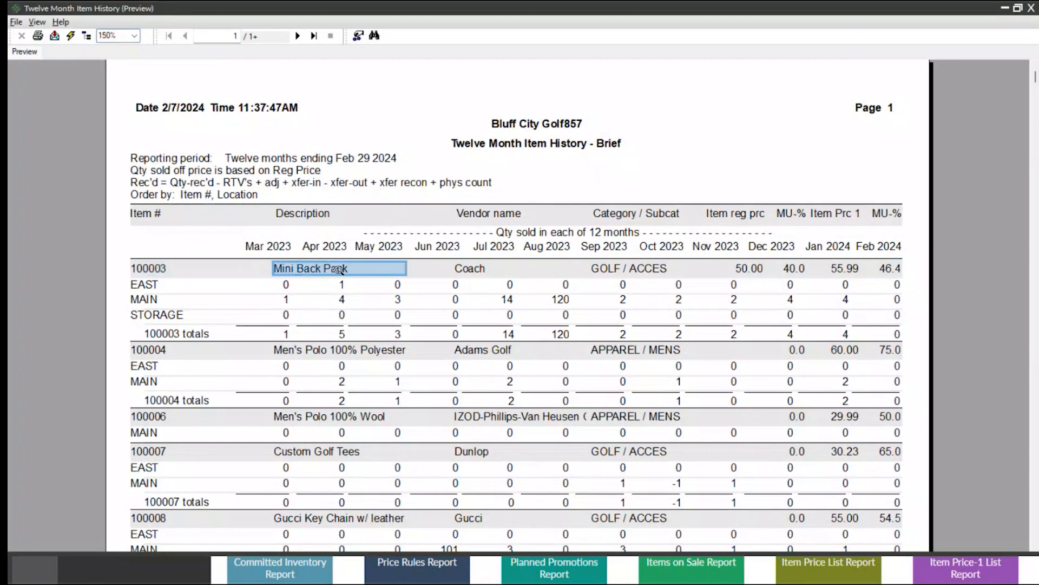
pyautogui.click(639, 268)
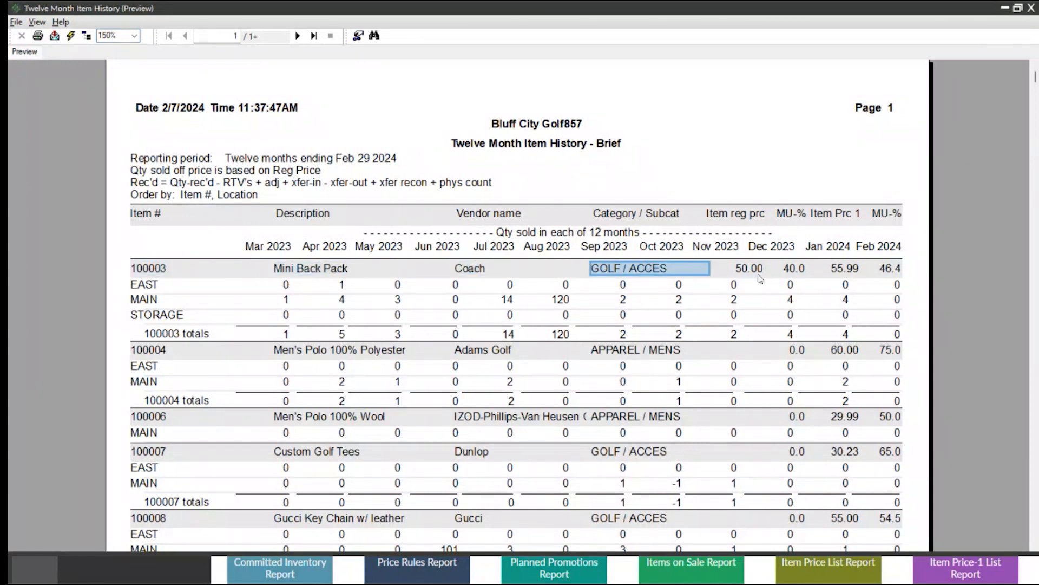
pyautogui.click(846, 269)
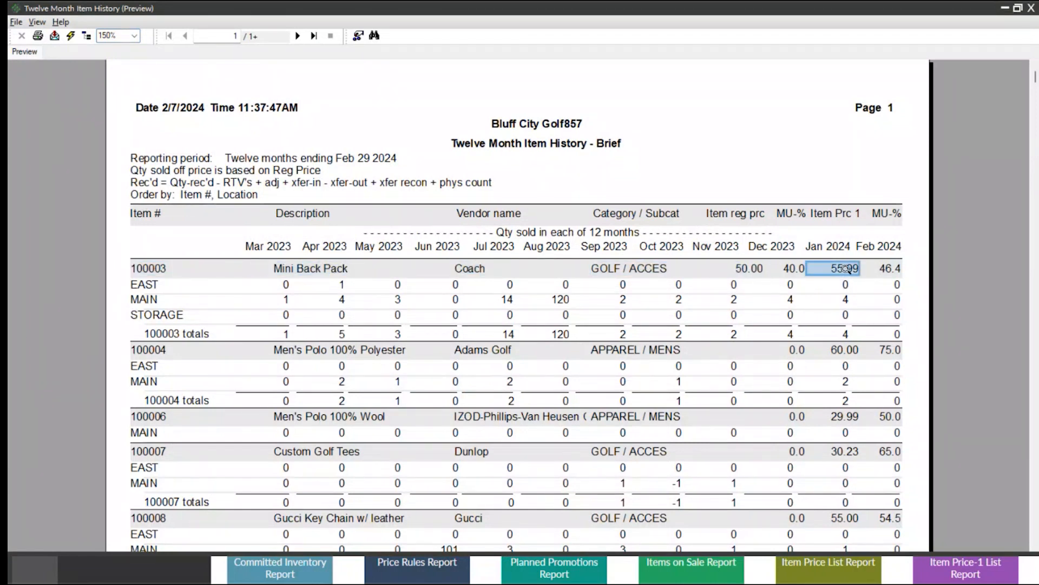
# Examine the Mini Back Pack's quantities sold from March through June 2023, and close the preview and report window.
pyautogui.click(574, 235)
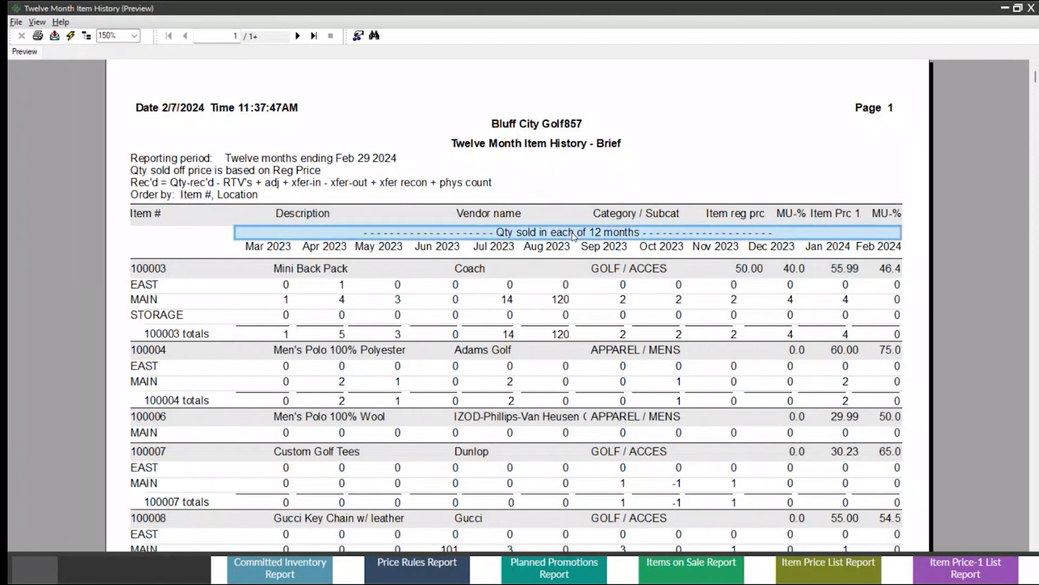
pyautogui.click(278, 250)
pyautogui.click(288, 286)
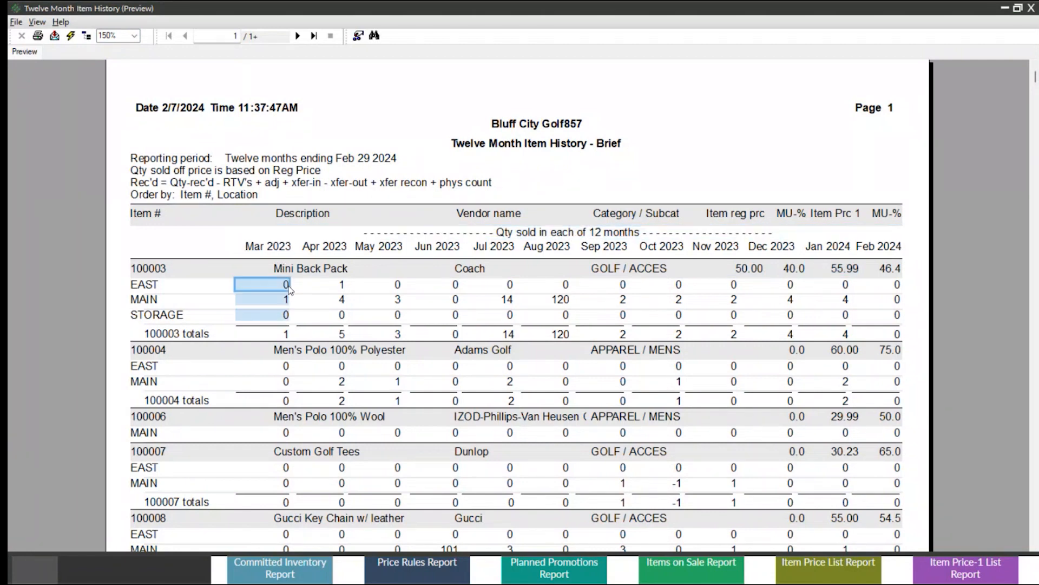
pyautogui.click(337, 246)
pyautogui.click(344, 286)
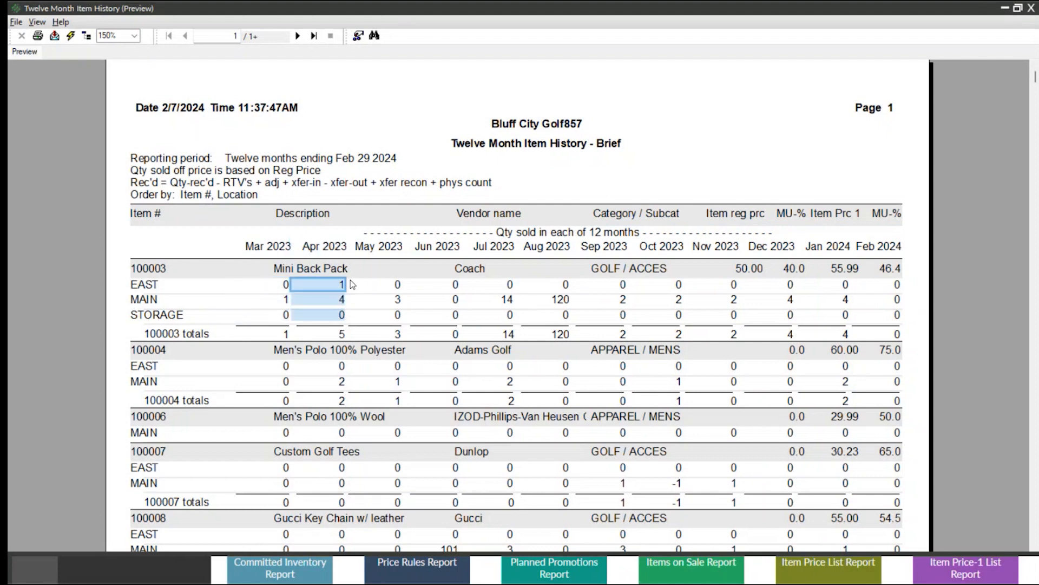
pyautogui.click(379, 249)
pyautogui.click(401, 290)
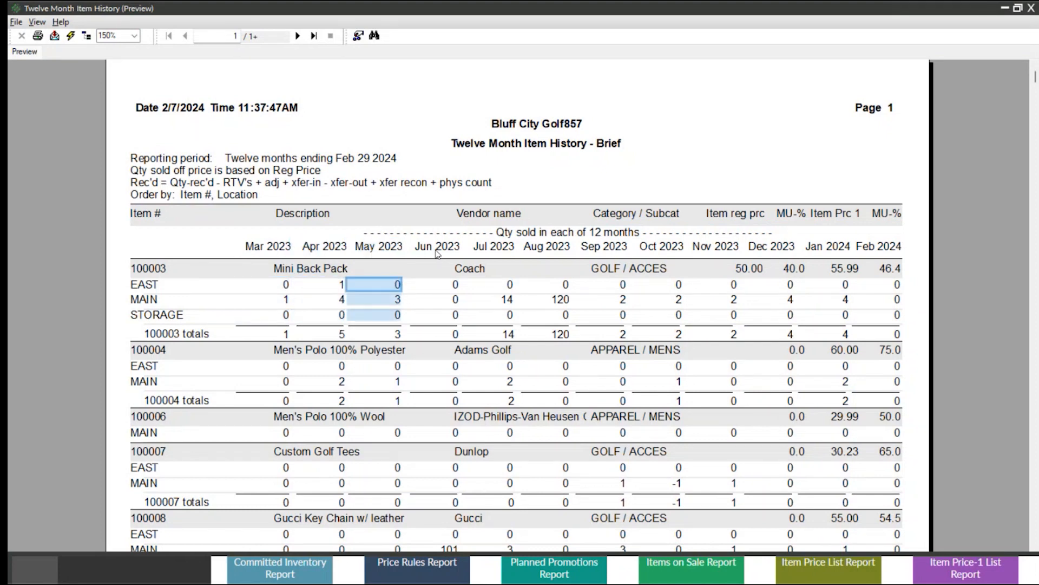
pyautogui.click(429, 264)
pyautogui.click(451, 292)
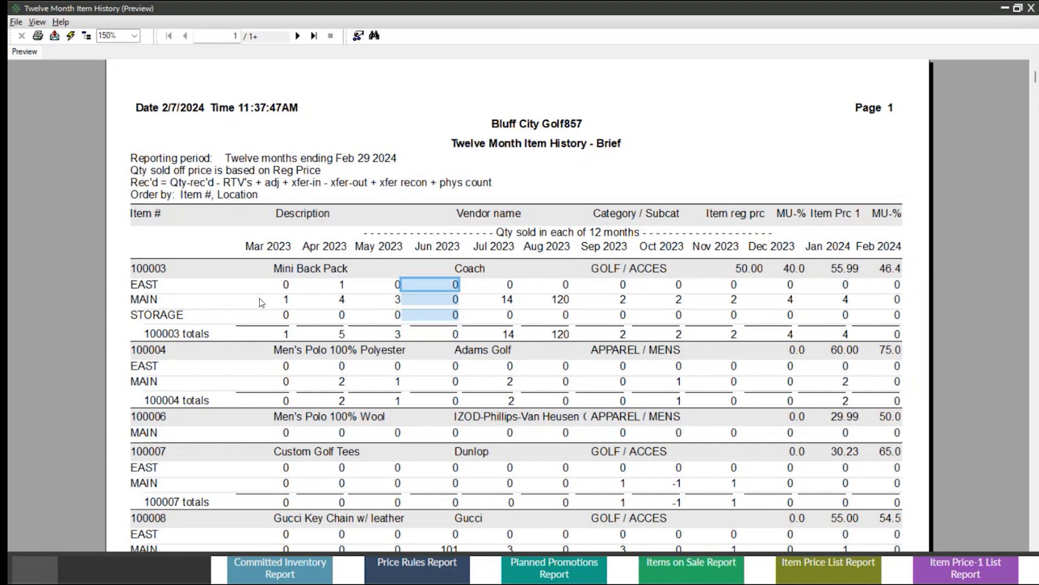
pyautogui.click(1033, 9)
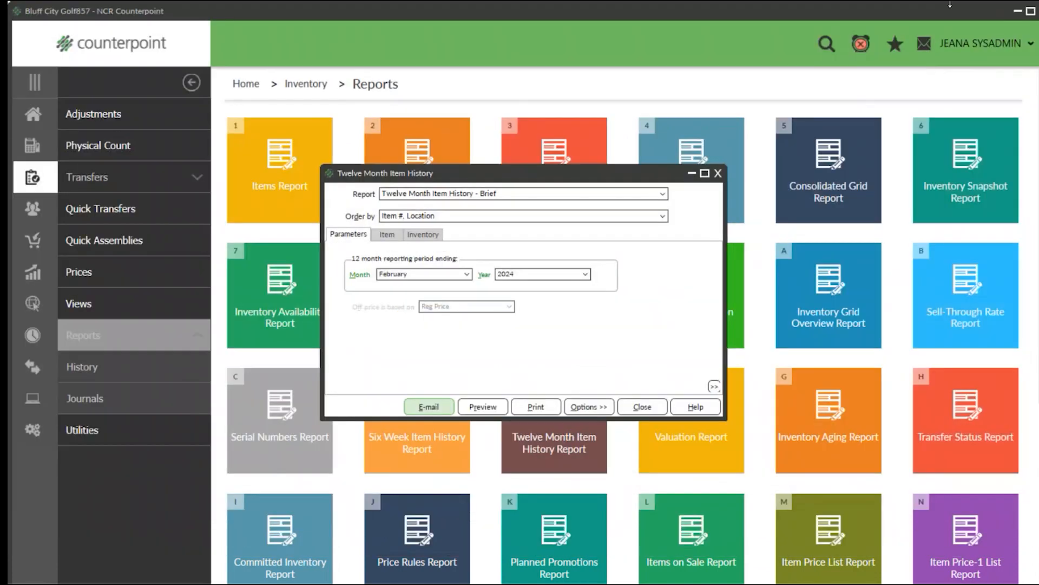
pyautogui.click(718, 173)
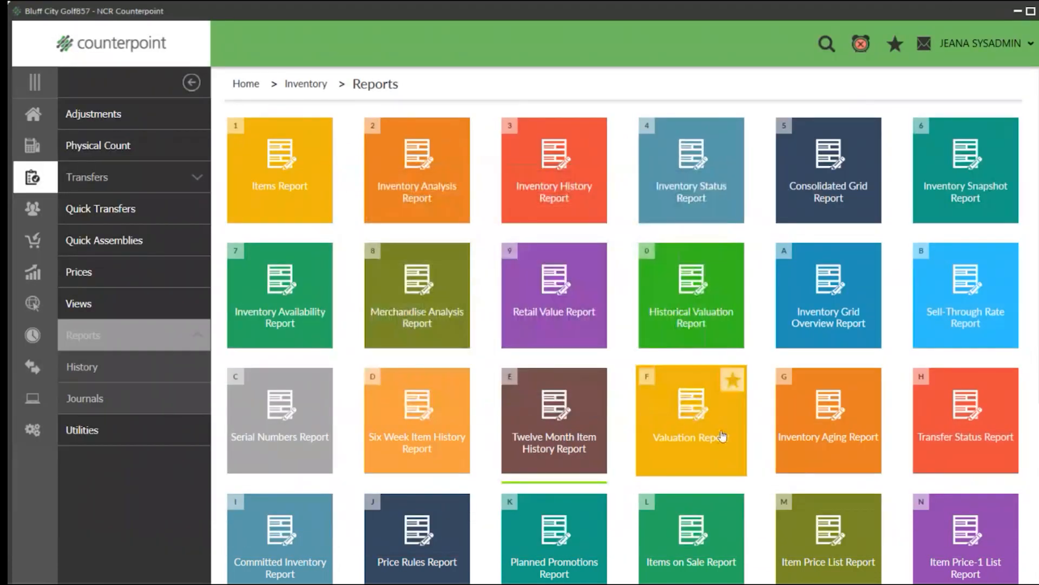
# Open the Valuation Report and set its report type to Summary.
pyautogui.click(683, 412)
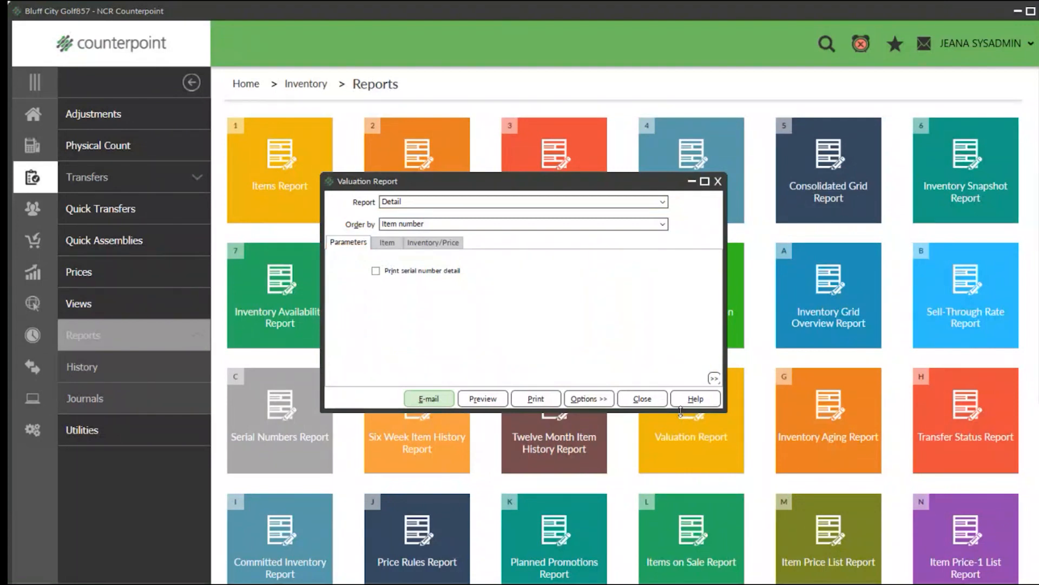
pyautogui.click(661, 202)
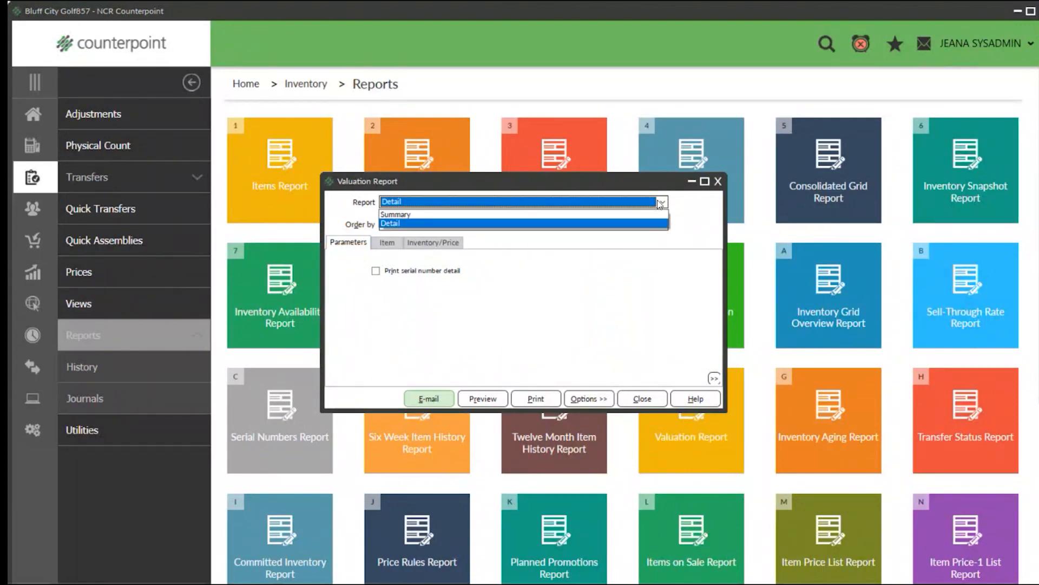
pyautogui.click(448, 215)
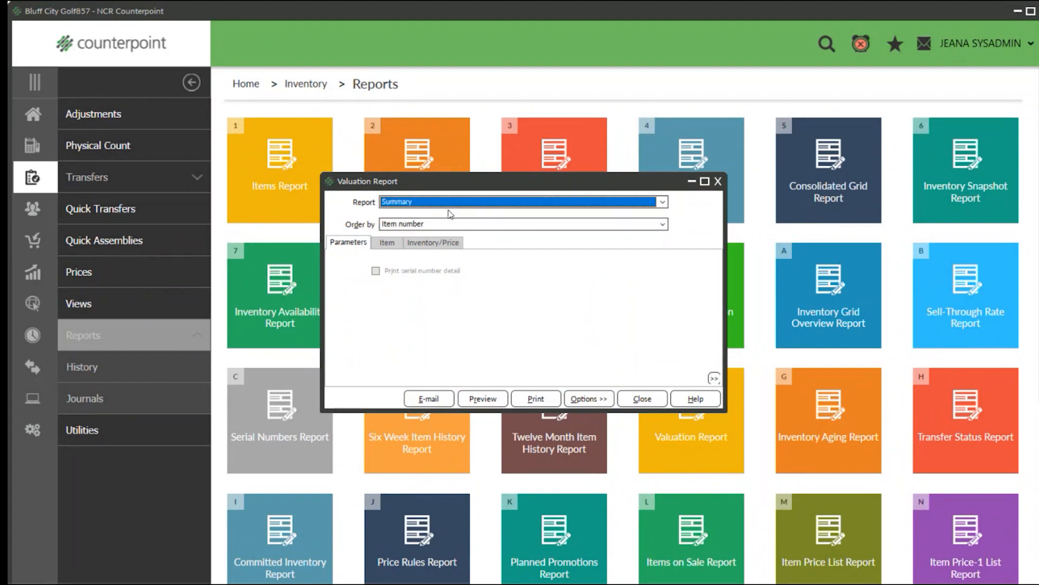
# Preview the Valuation Report - Summary at 150% zoom.
pyautogui.click(476, 397)
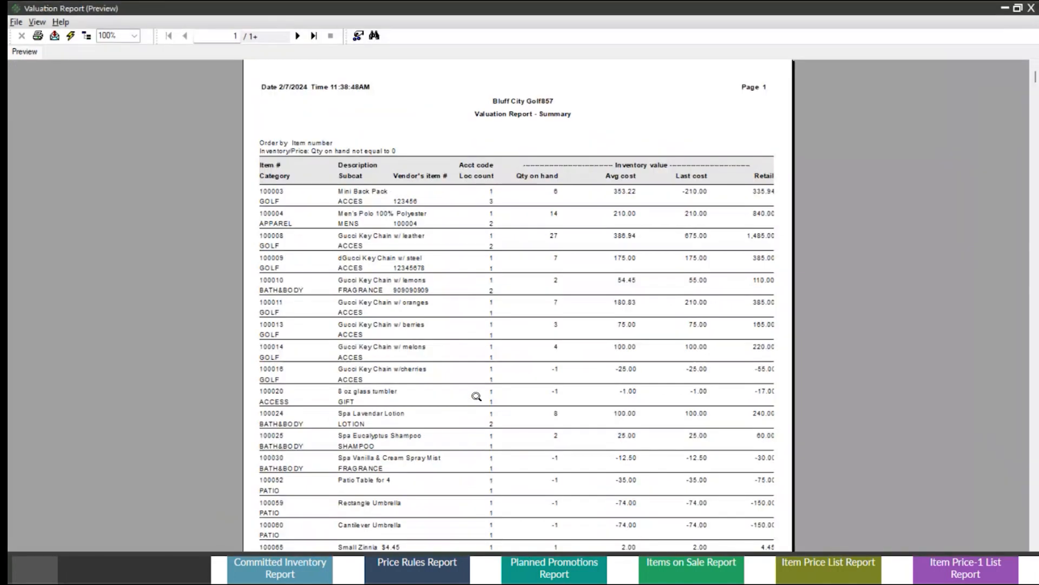
pyautogui.click(134, 36)
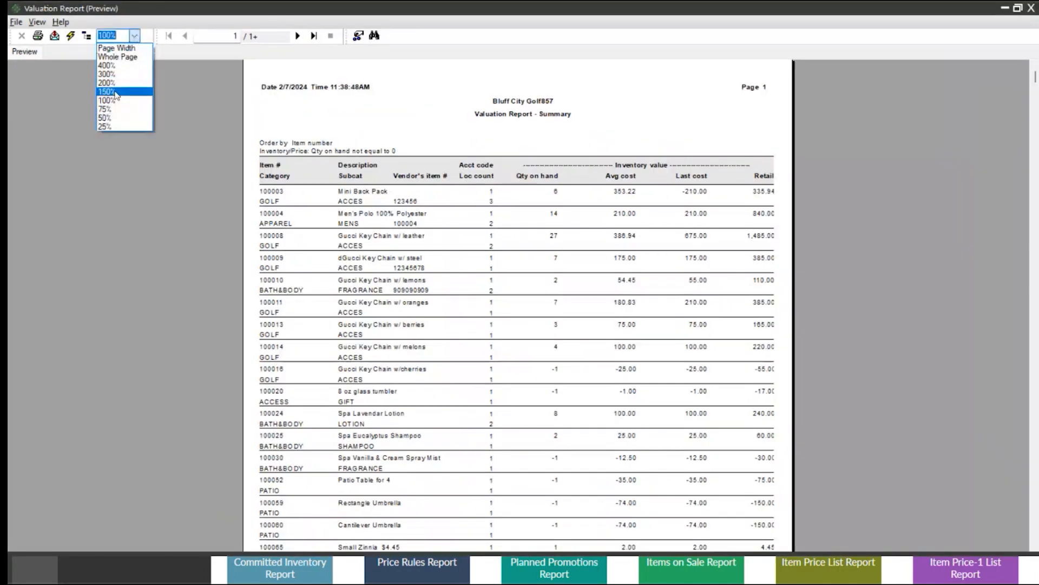
pyautogui.click(108, 80)
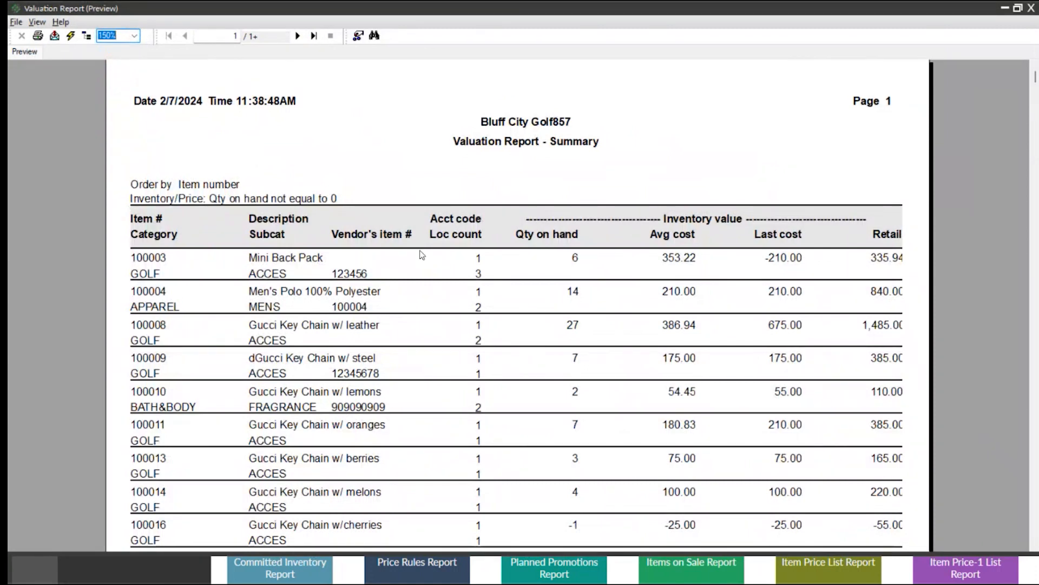
# Examine the Mini Back Pack's quantity on hand, average cost, last cost and retail value in the summary, and close the preview.
pyautogui.click(171, 256)
pyautogui.click(287, 257)
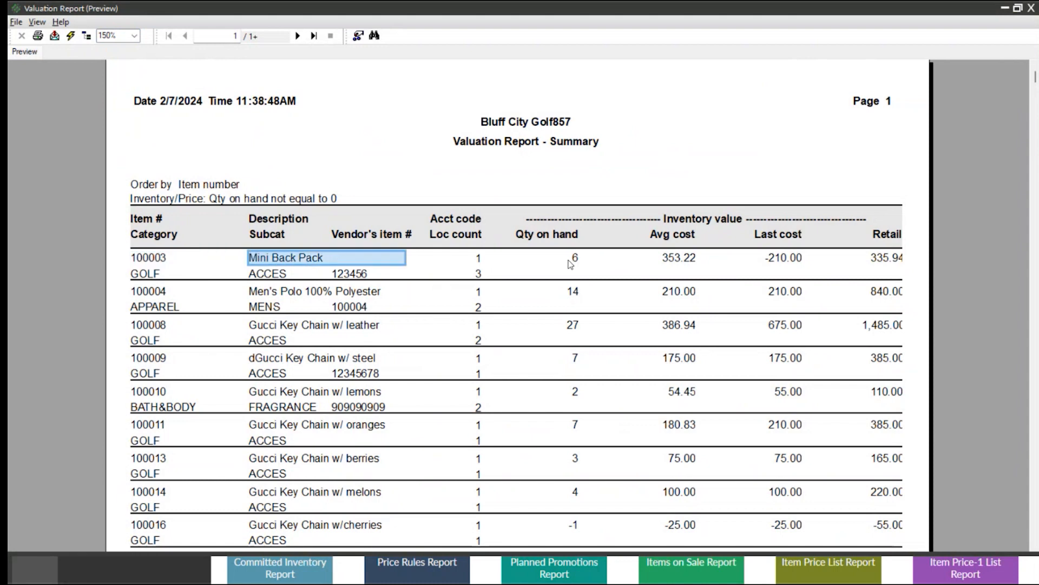
pyautogui.click(573, 257)
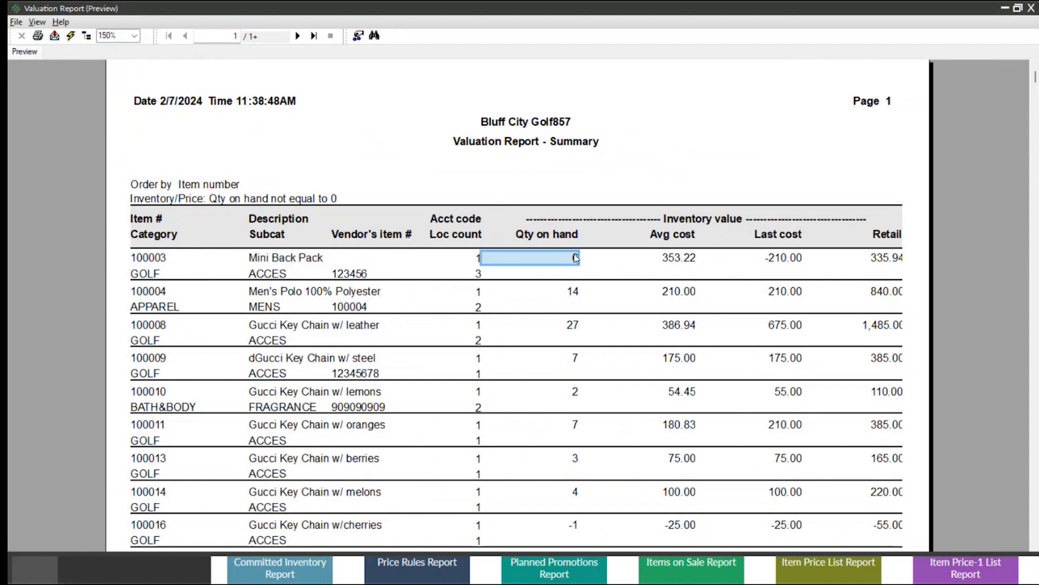
pyautogui.click(679, 259)
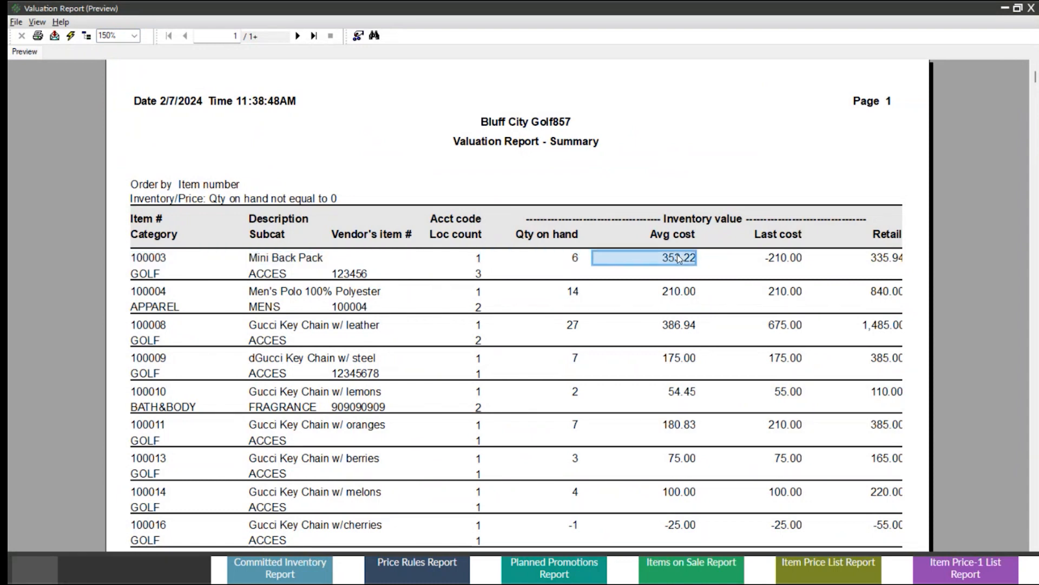
pyautogui.click(788, 260)
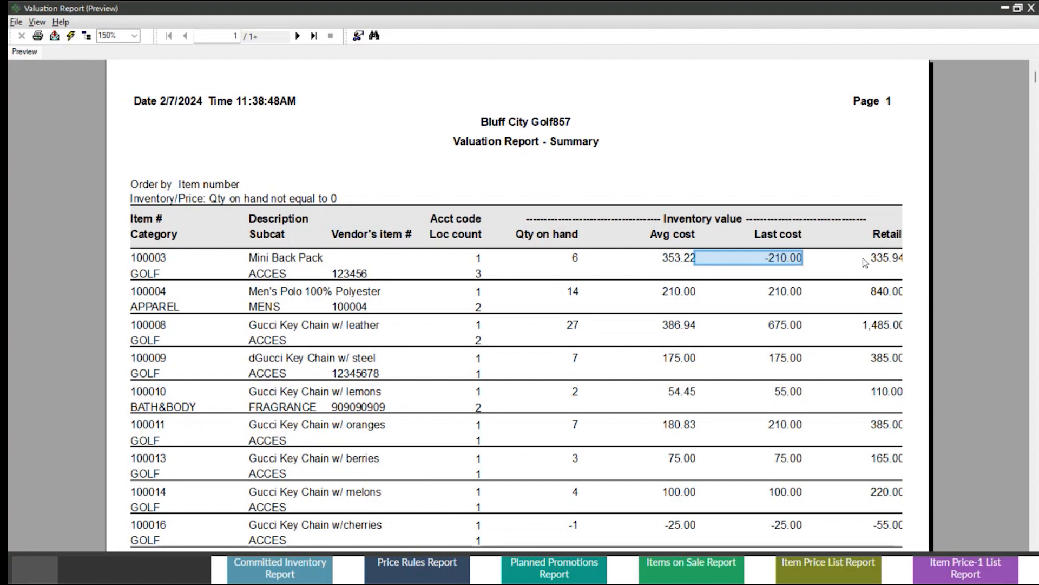
pyautogui.click(885, 258)
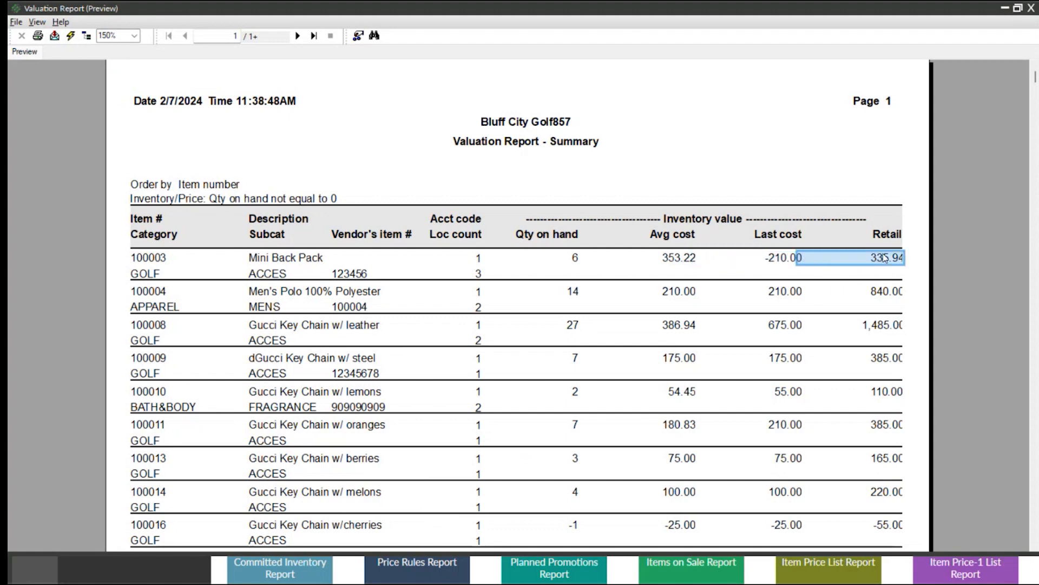
pyautogui.click(1030, 9)
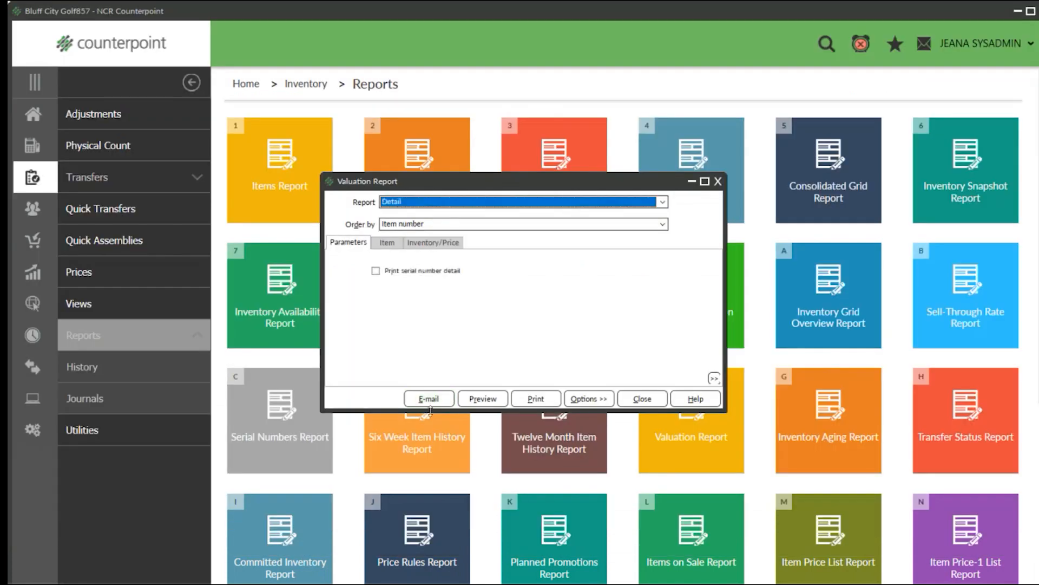
# Set the Valuation Report's type to Detail and preview it at 150% zoom.
pyautogui.click(485, 396)
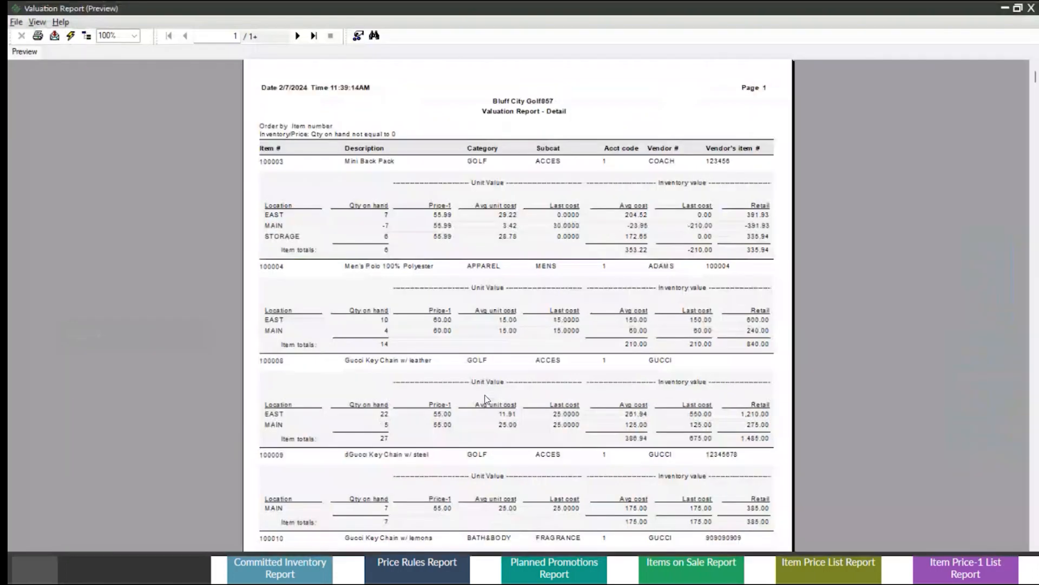
pyautogui.click(133, 36)
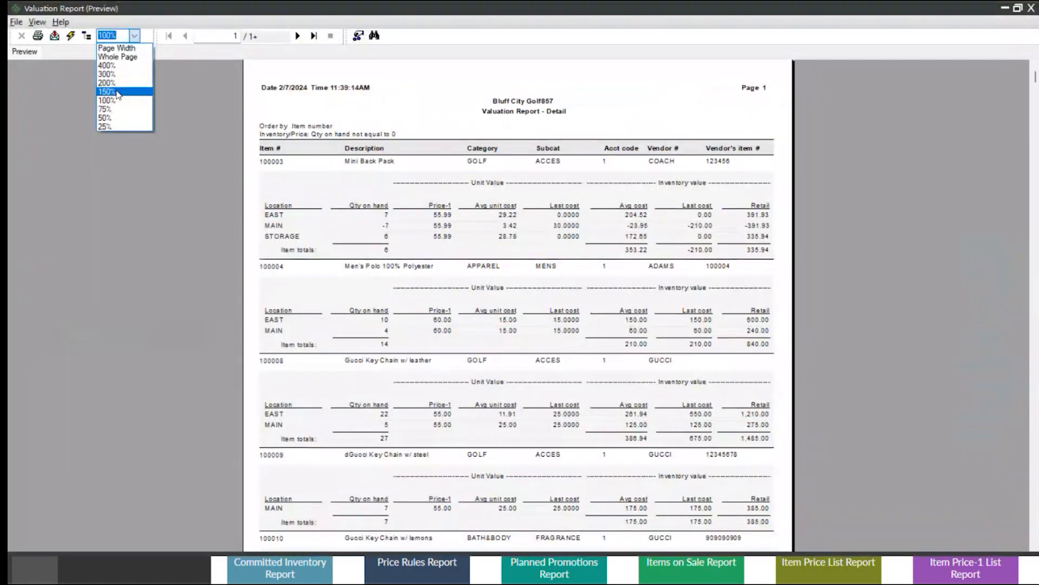
pyautogui.click(118, 92)
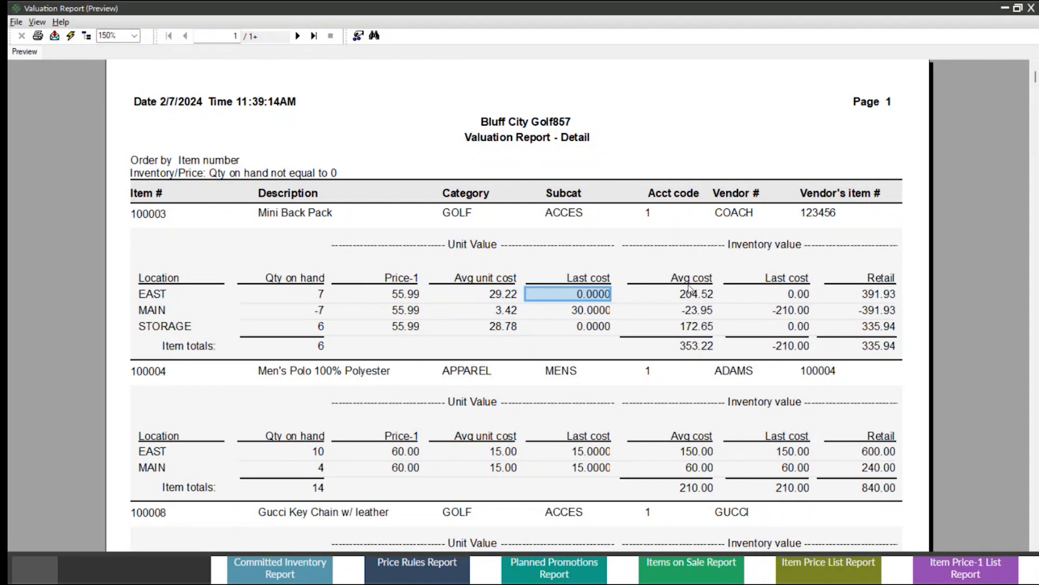
# Examine the Mini Back Pack's retail inventory value at the EAST location, and close the preview and the Valuation Report window.
pyautogui.click(873, 296)
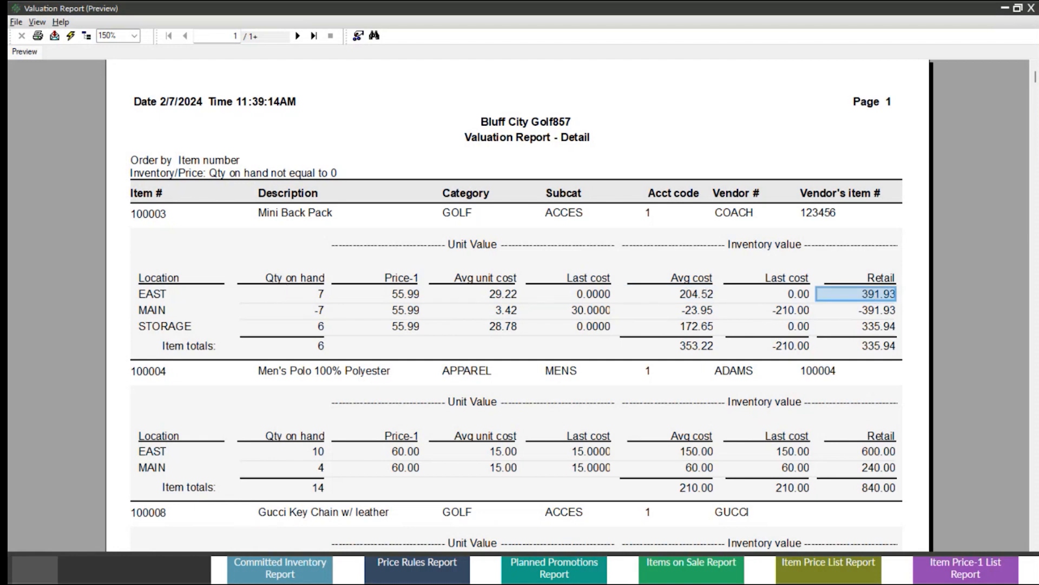
pyautogui.click(1031, 10)
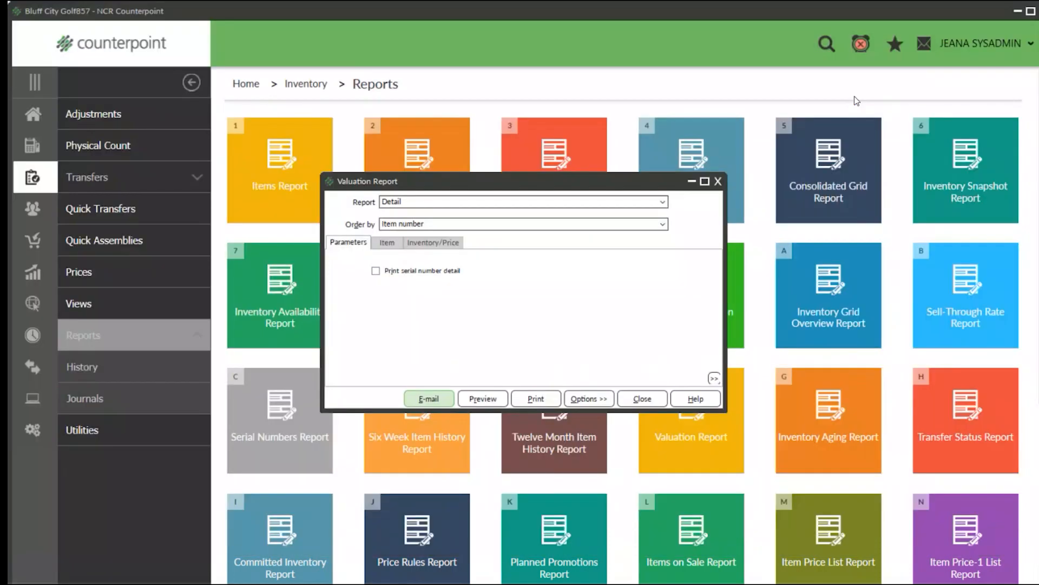
pyautogui.click(718, 181)
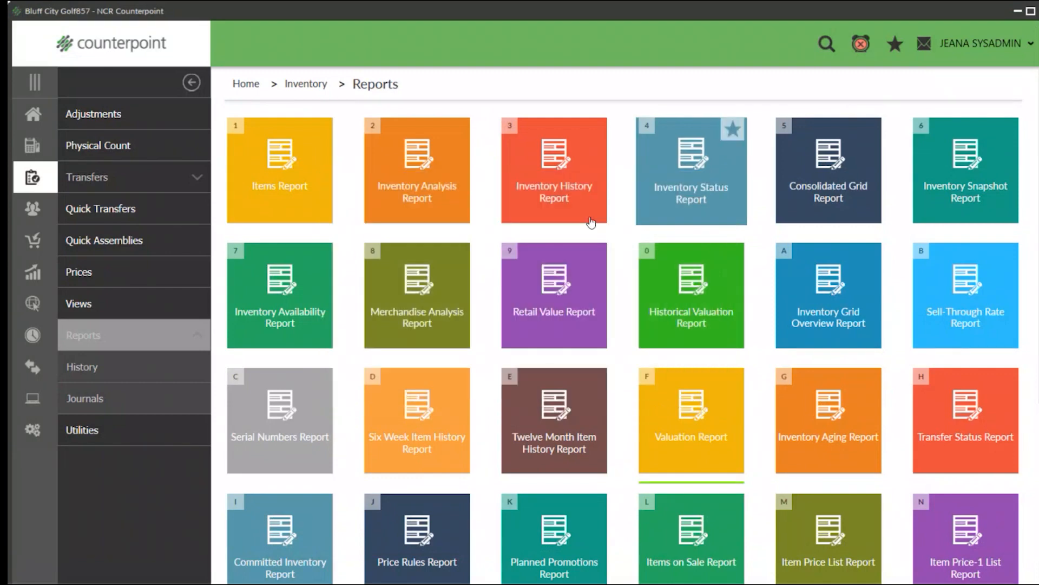
# Open the Inventory Aging Report and review its aging group work, item and inventory filter criteria.
pyautogui.click(806, 418)
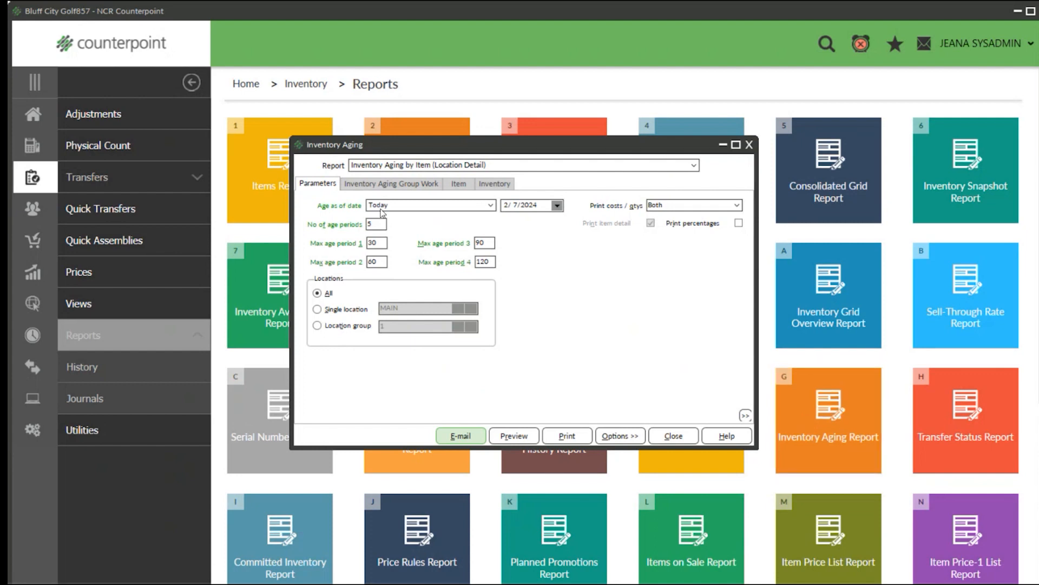
pyautogui.click(408, 185)
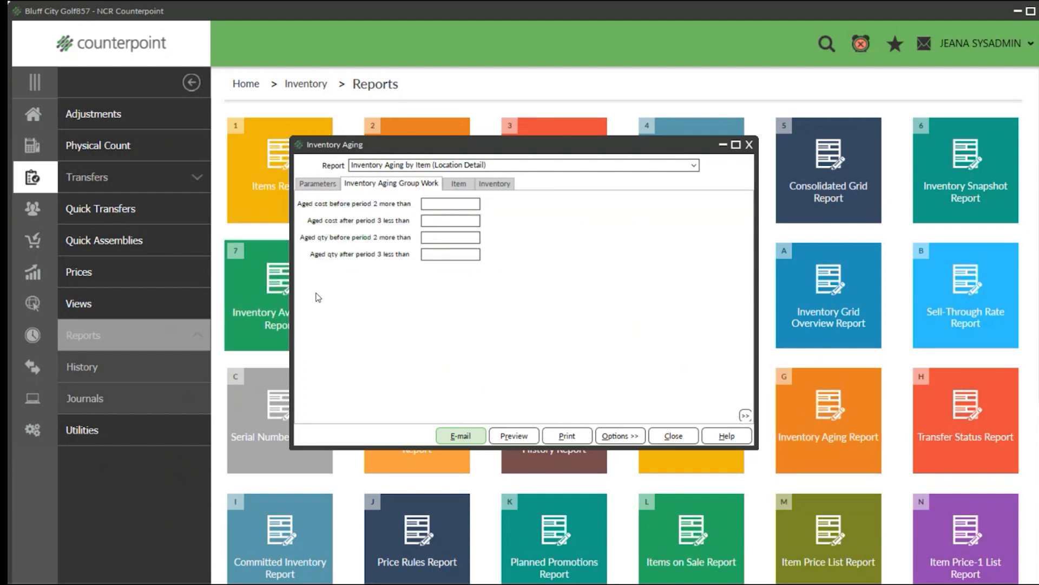
pyautogui.click(460, 184)
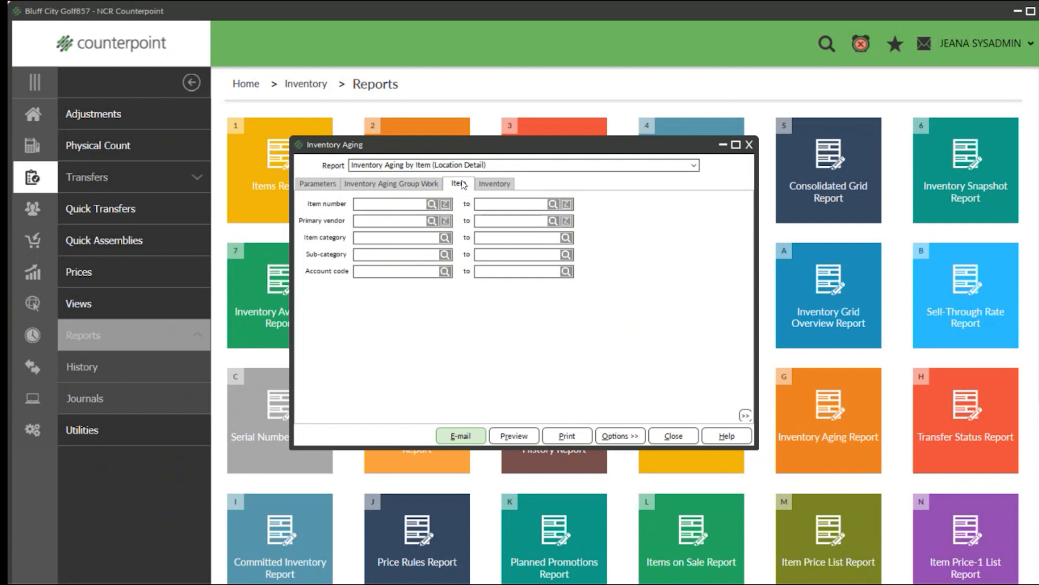
pyautogui.click(491, 184)
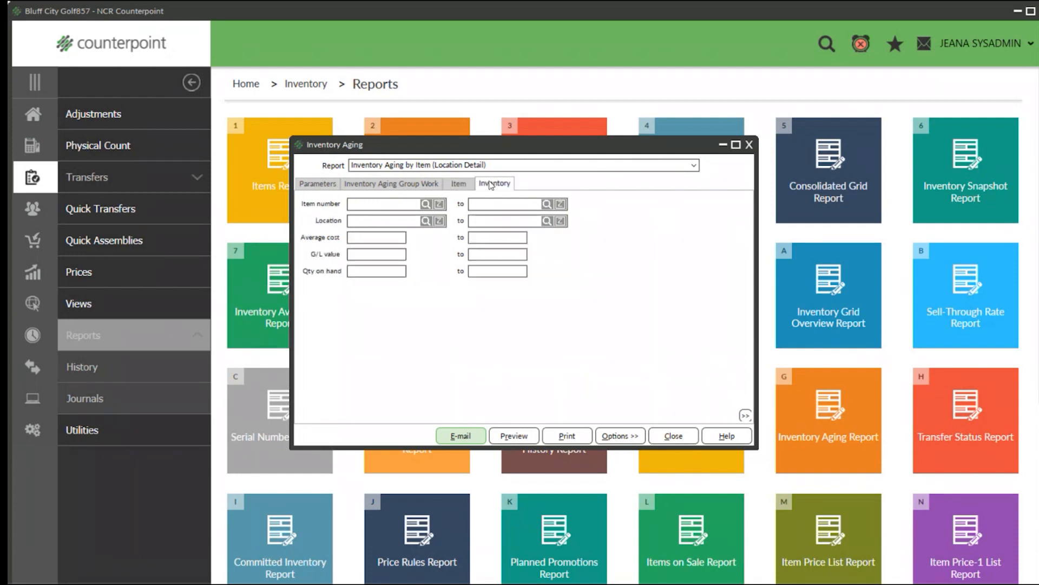
# Preview the Inventory Aging by Item (Location Detail) report at 150% zoom.
pyautogui.click(514, 437)
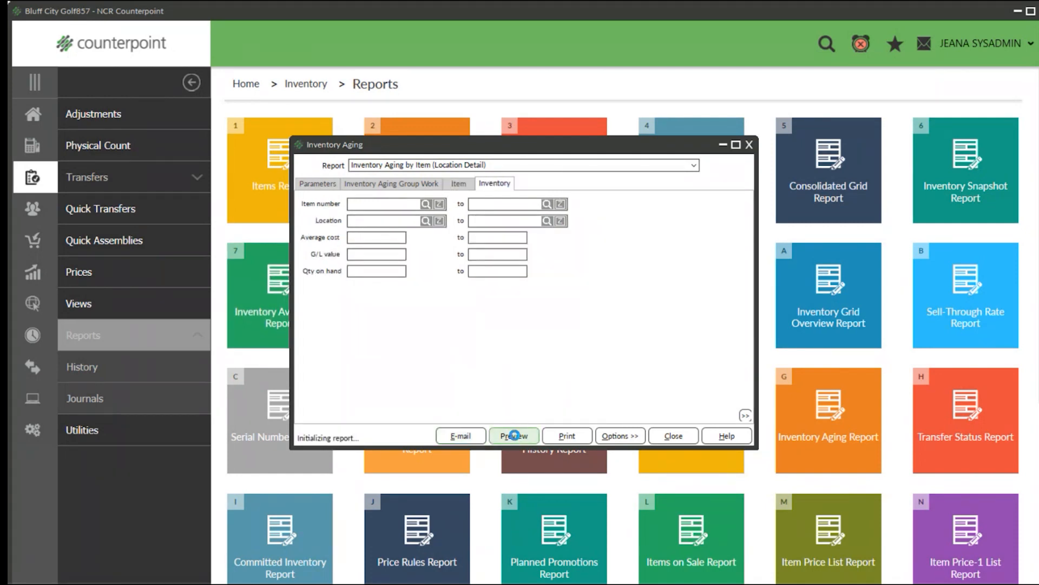
pyautogui.click(134, 36)
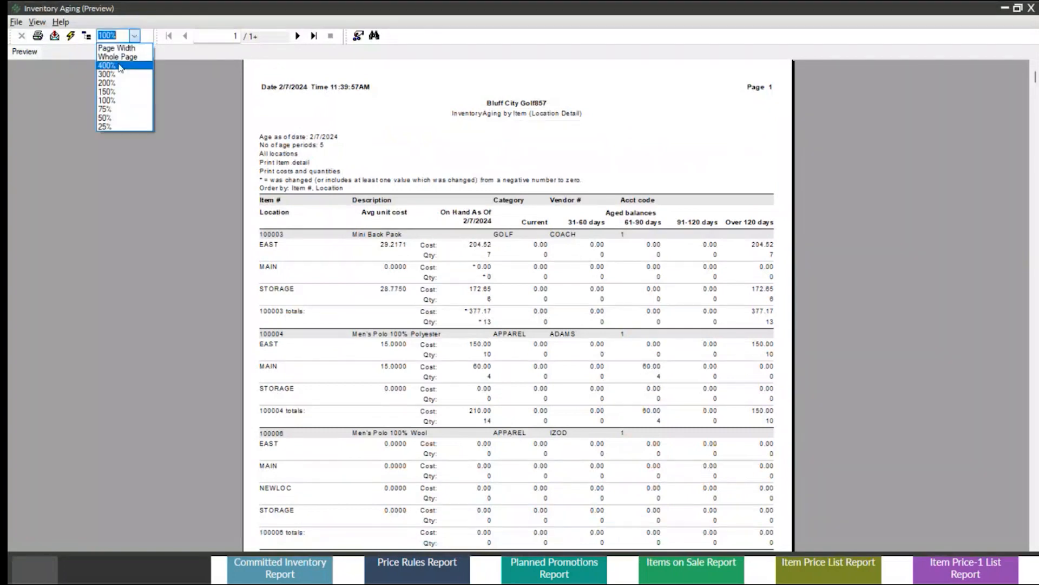
pyautogui.click(106, 92)
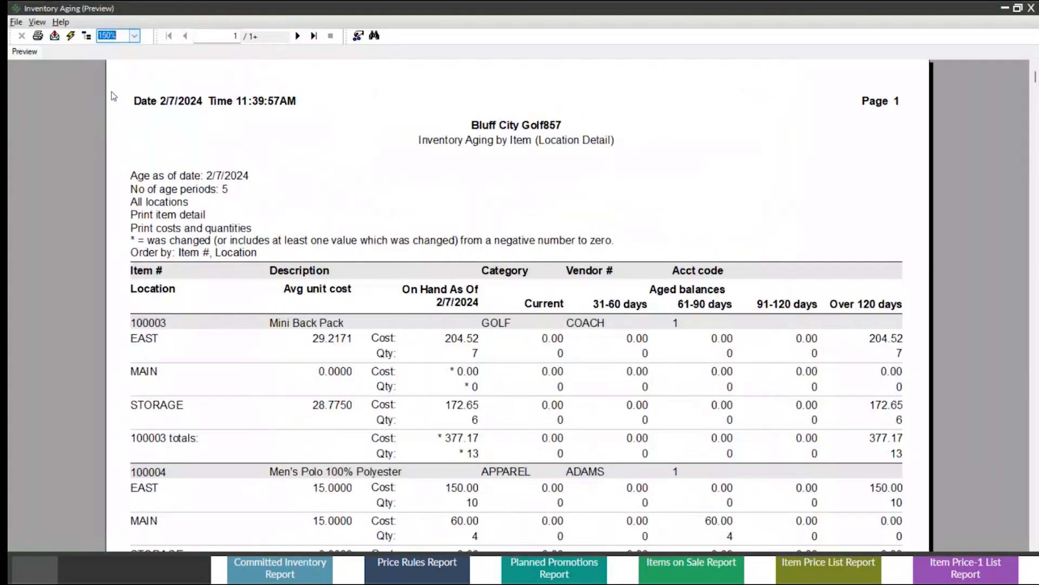
# Examine the Mini Back Pack's average unit cost, on-hand cost and over-120-days cost at the EAST location.
pyautogui.scroll(-2, 386, 252)
pyautogui.click(305, 190)
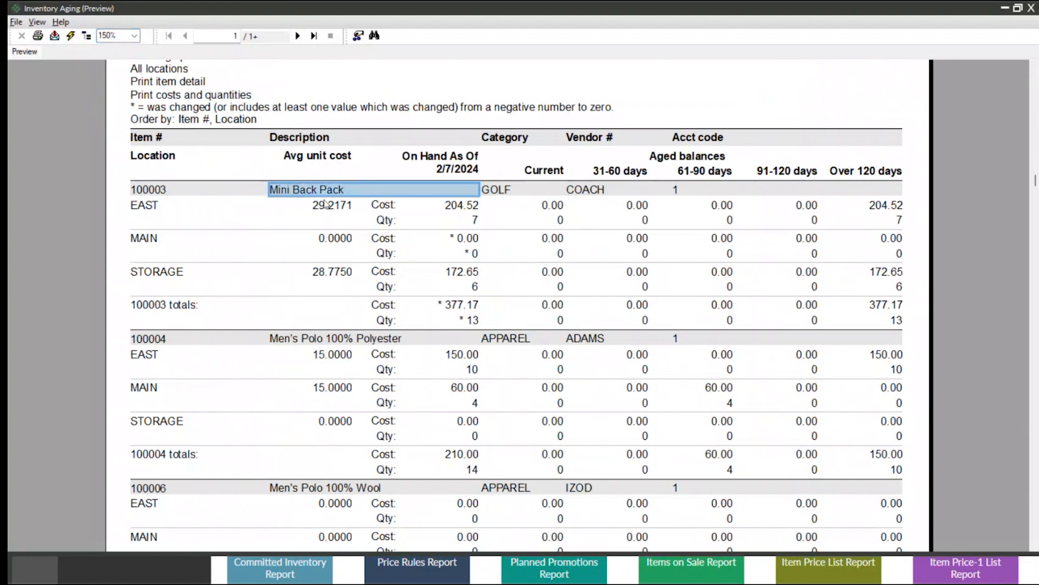
pyautogui.click(329, 205)
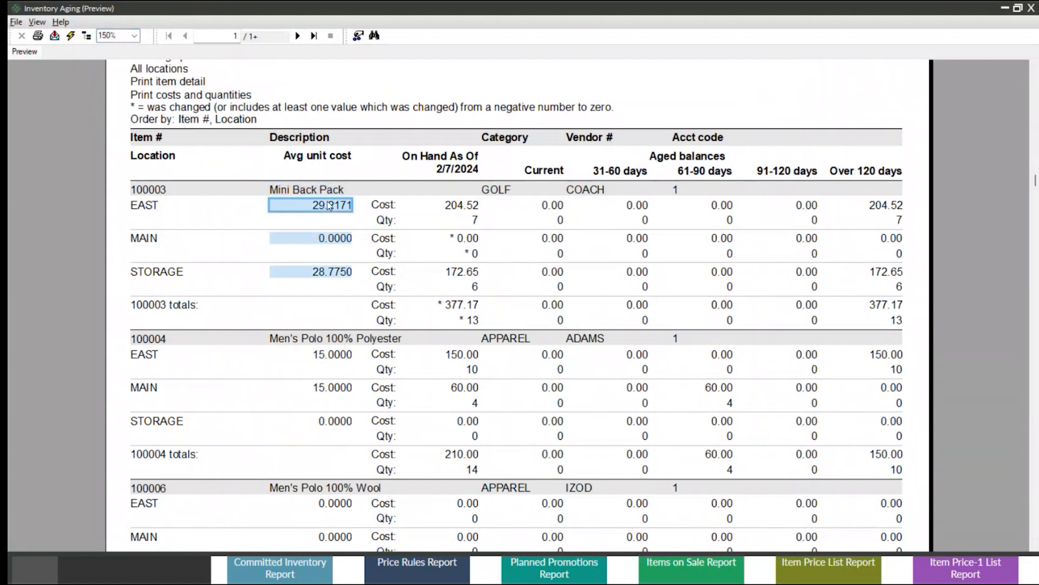
pyautogui.click(468, 172)
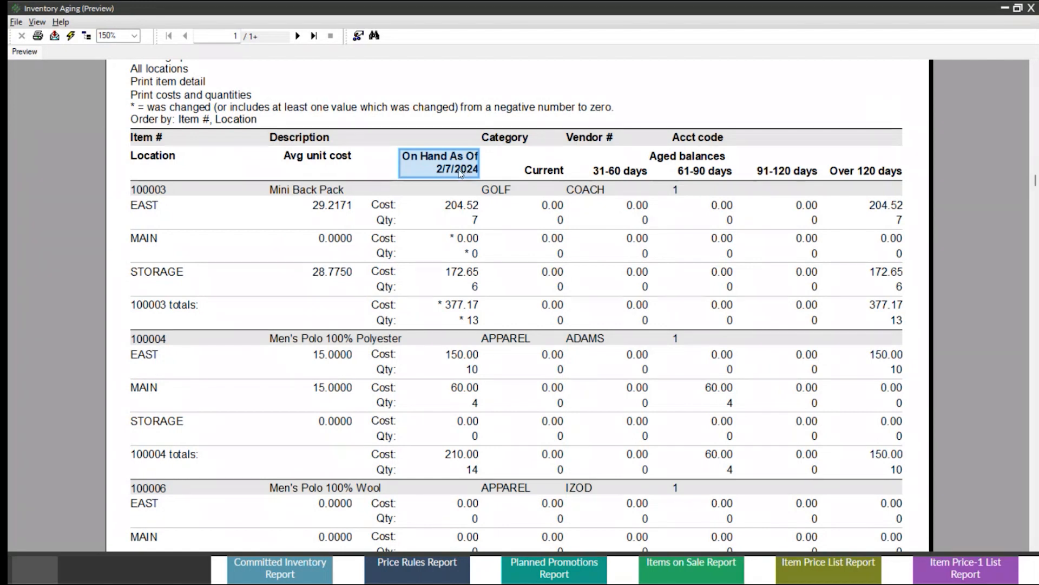
pyautogui.click(457, 212)
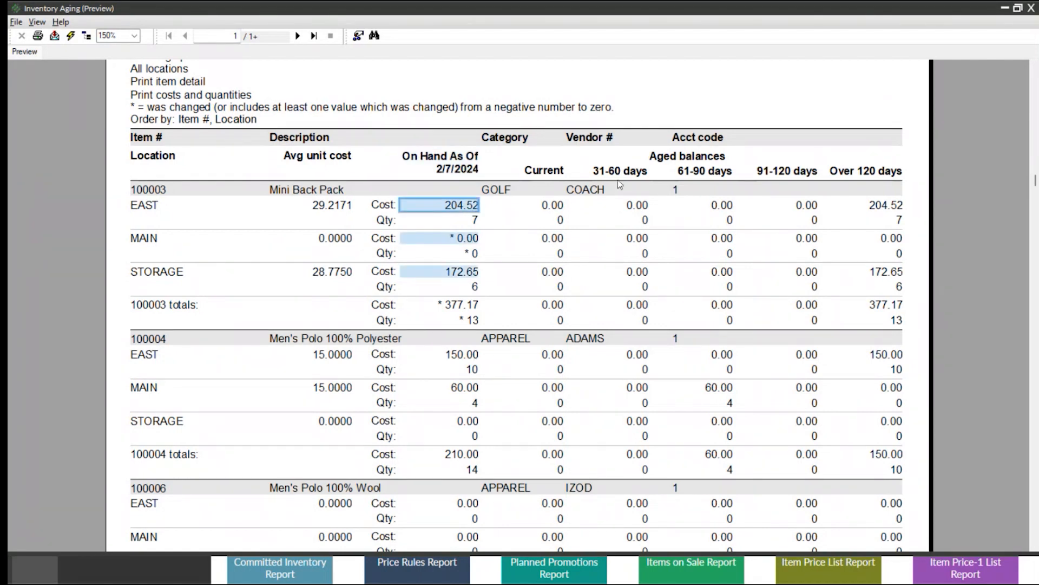
pyautogui.click(888, 208)
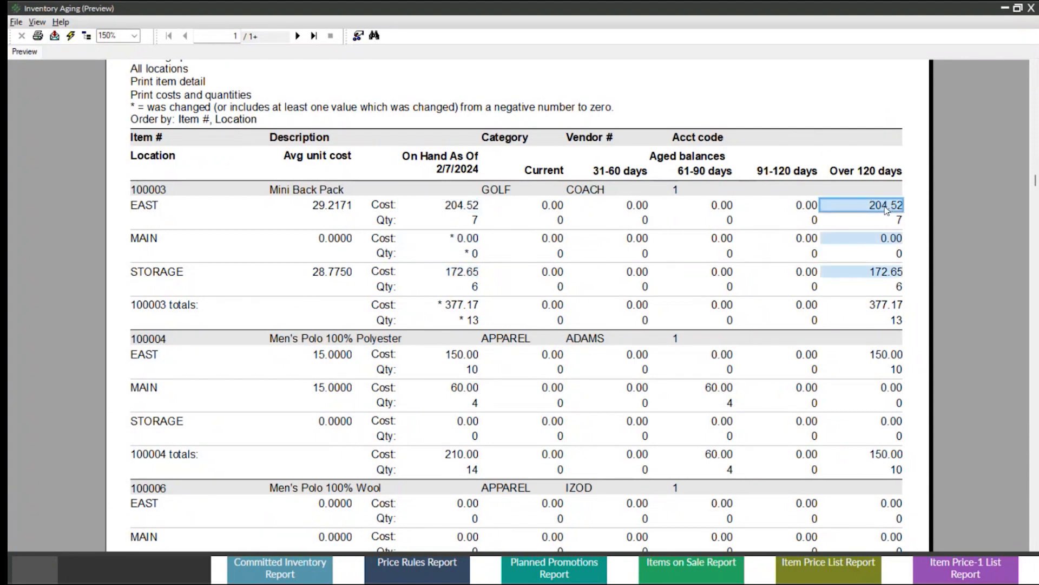
# Compare the Mini Back Pack's on-hand quantities by location with its over-120-days costs, and close the preview and the Inventory Aging window.
pyautogui.click(475, 220)
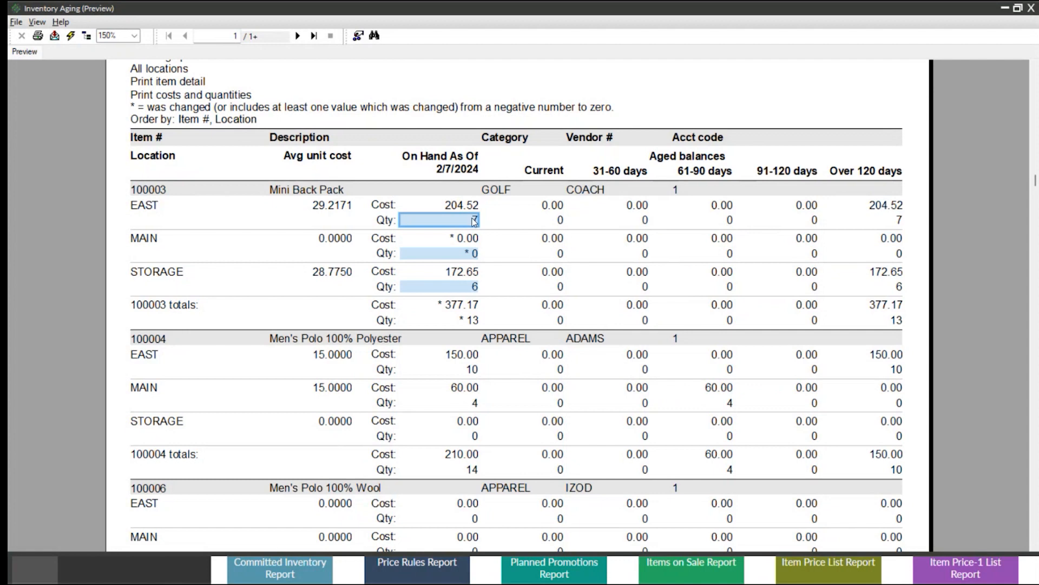
pyautogui.click(882, 205)
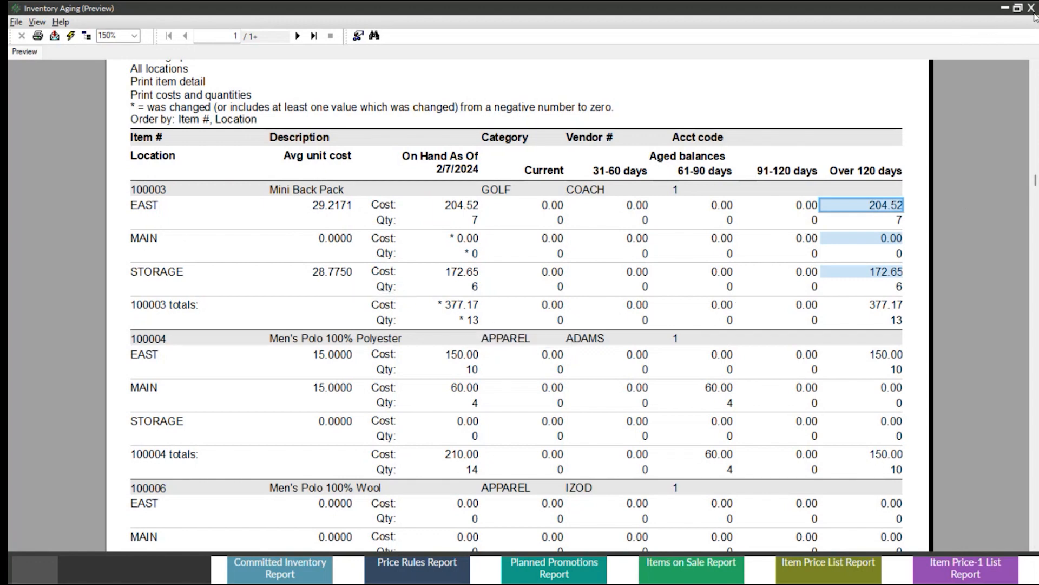
pyautogui.click(467, 222)
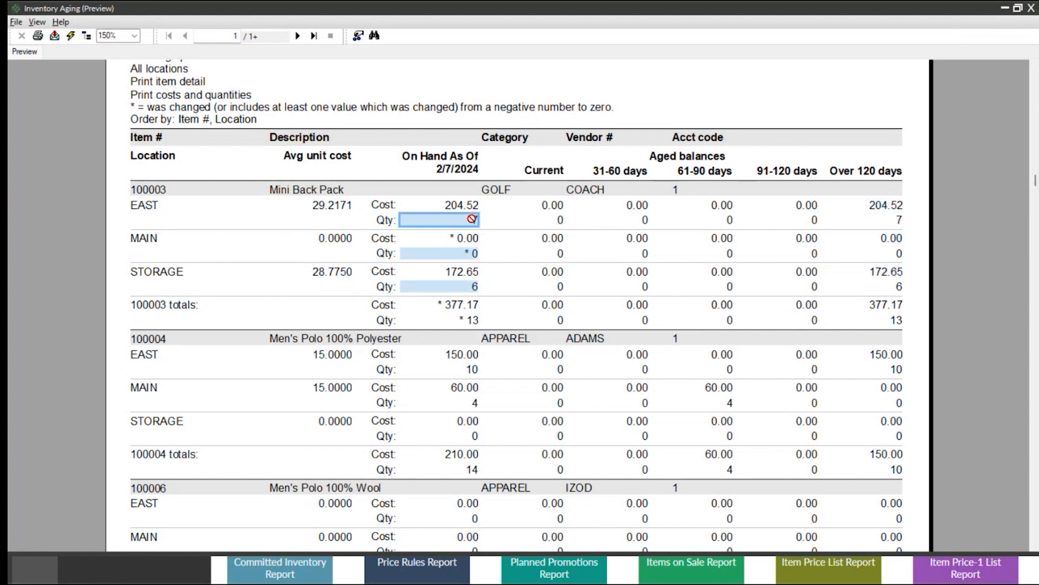
pyautogui.click(474, 254)
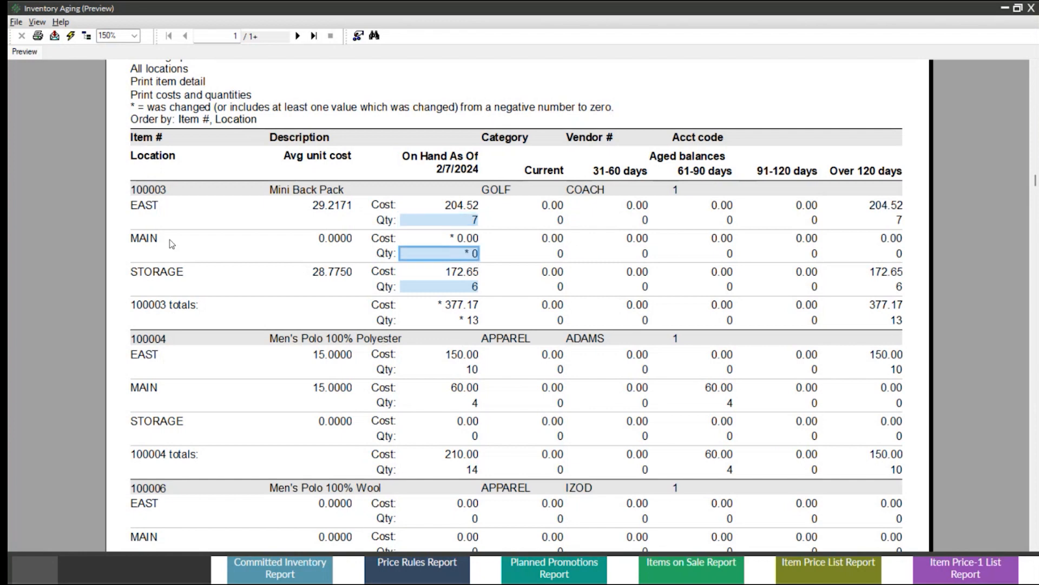
pyautogui.click(888, 206)
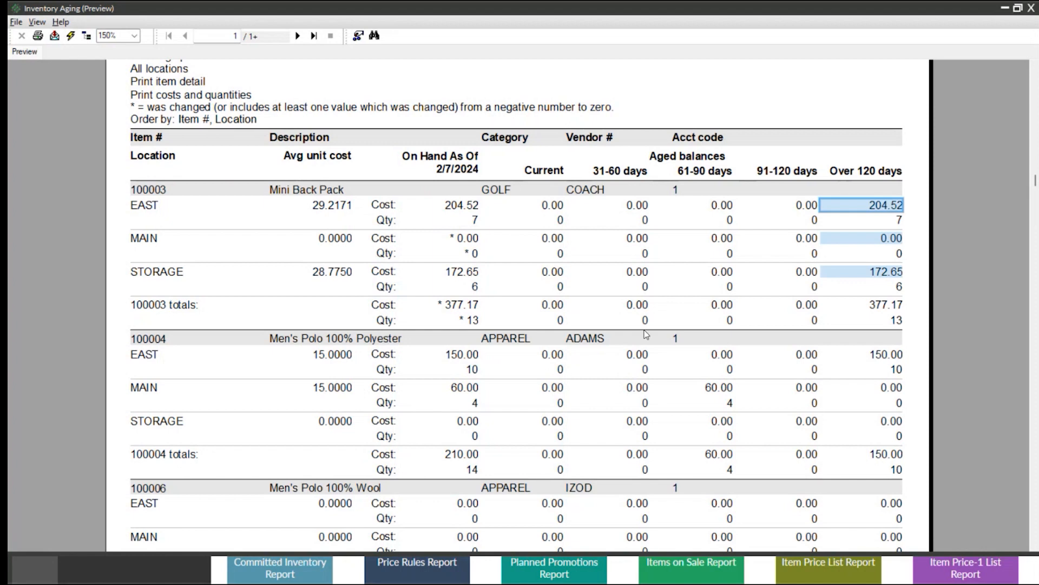
pyautogui.click(476, 288)
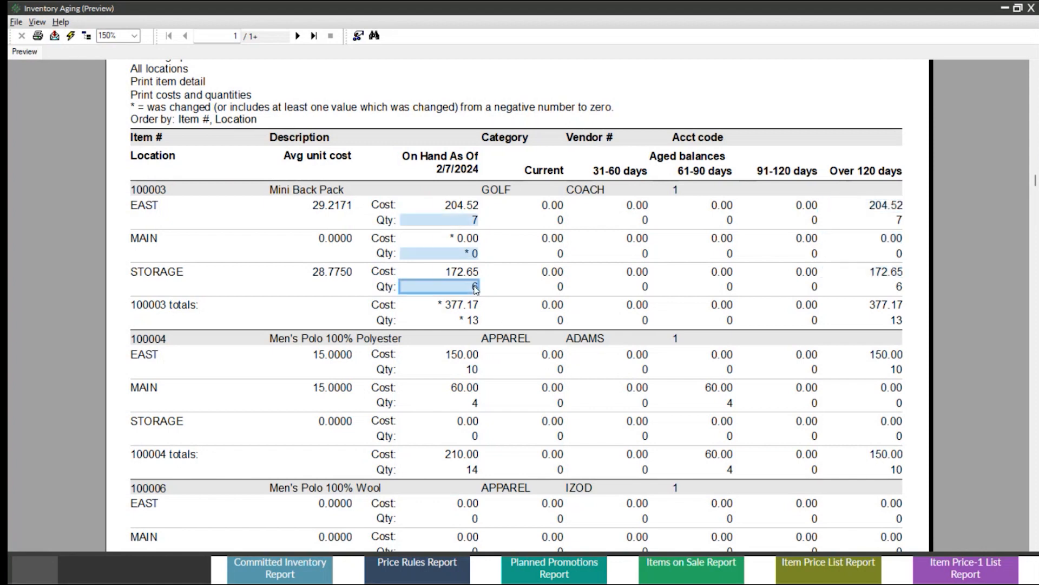
pyautogui.click(1033, 8)
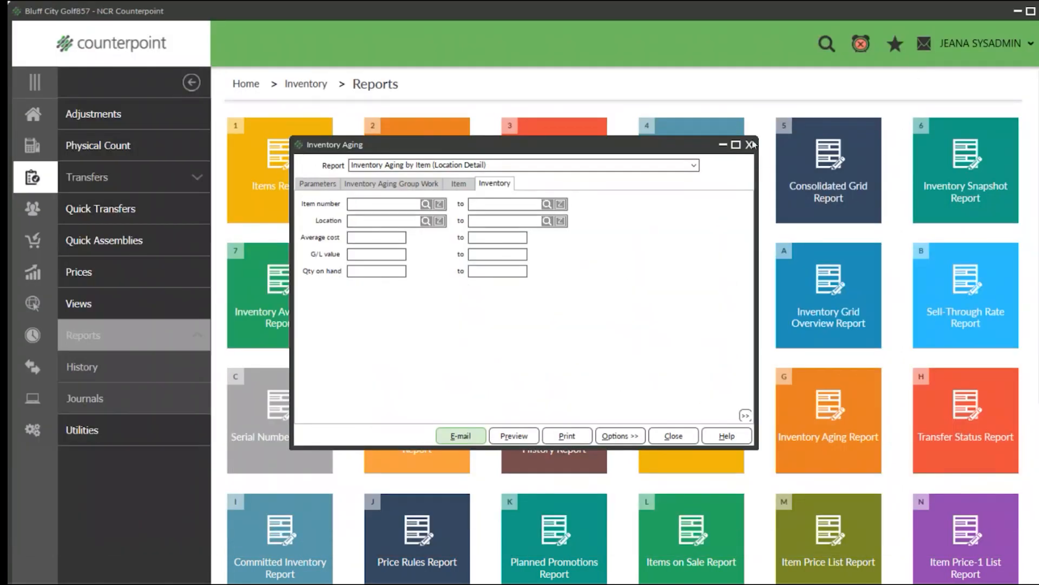
pyautogui.click(752, 144)
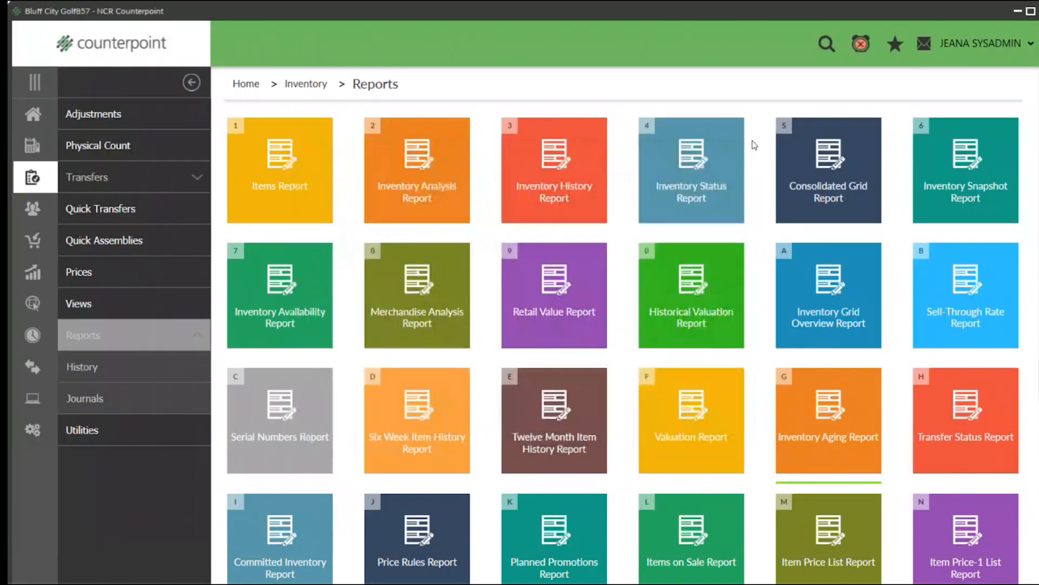
# Open the Transfer Status Report, filter it to transfers with Open status, and preview it at 150% zoom.
pyautogui.click(964, 431)
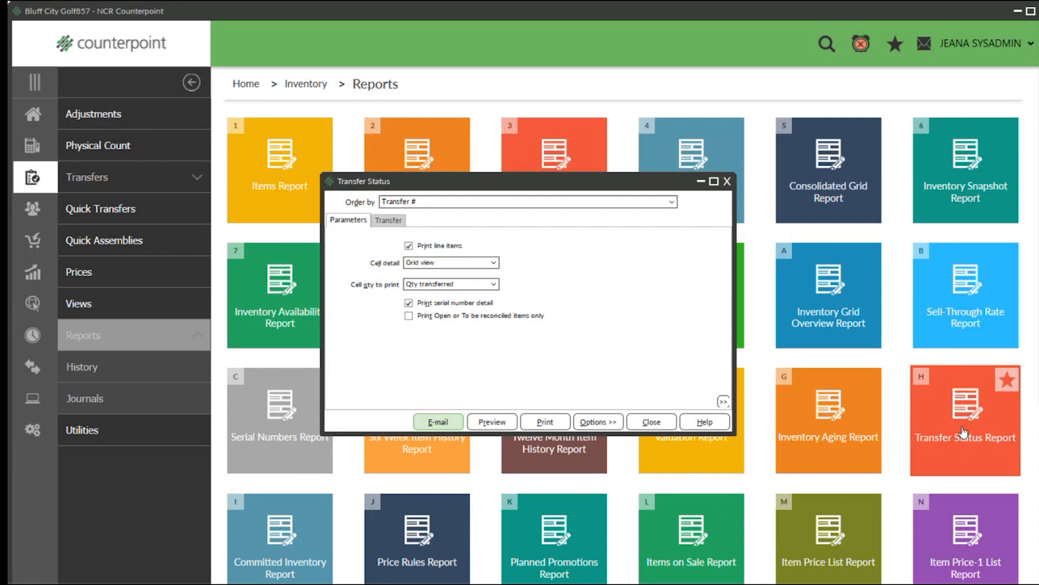
pyautogui.click(388, 223)
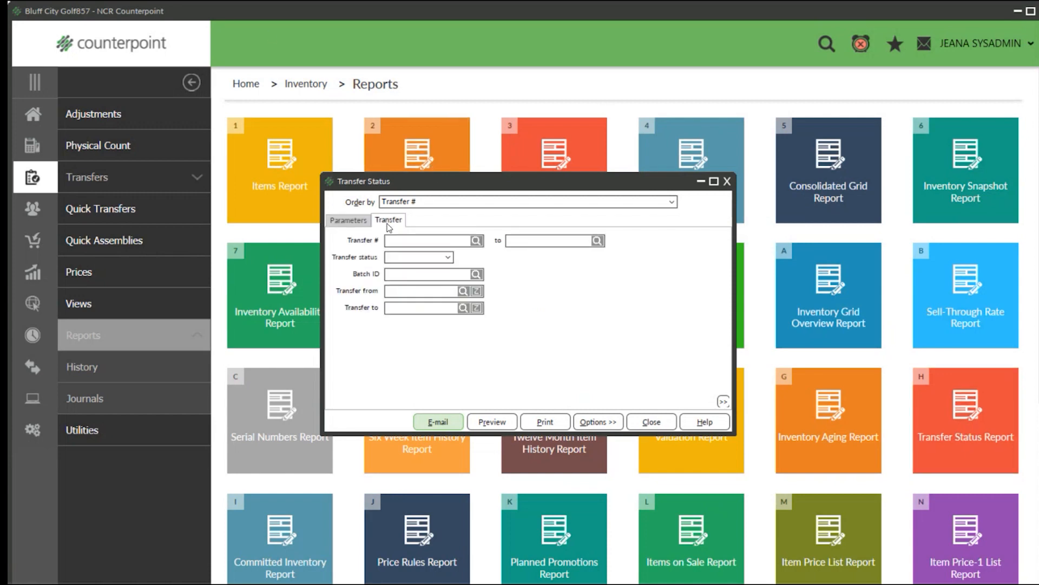
pyautogui.click(447, 258)
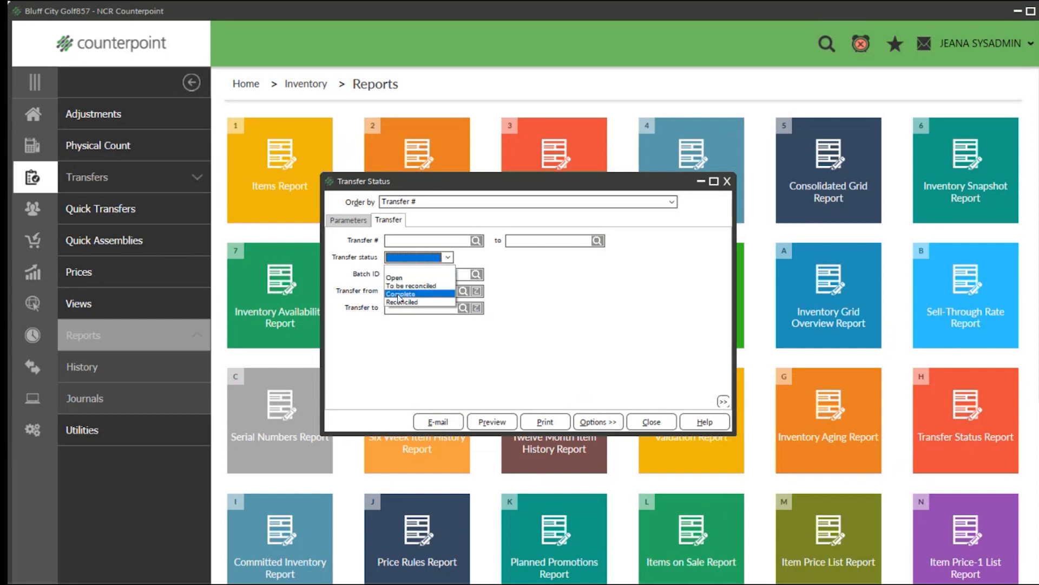
pyautogui.click(395, 278)
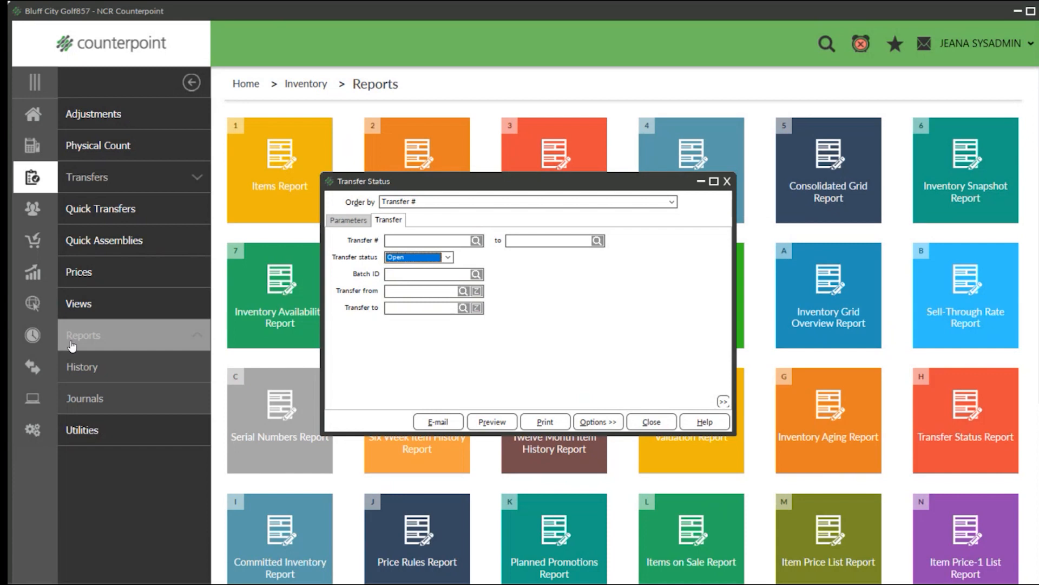
pyautogui.click(489, 423)
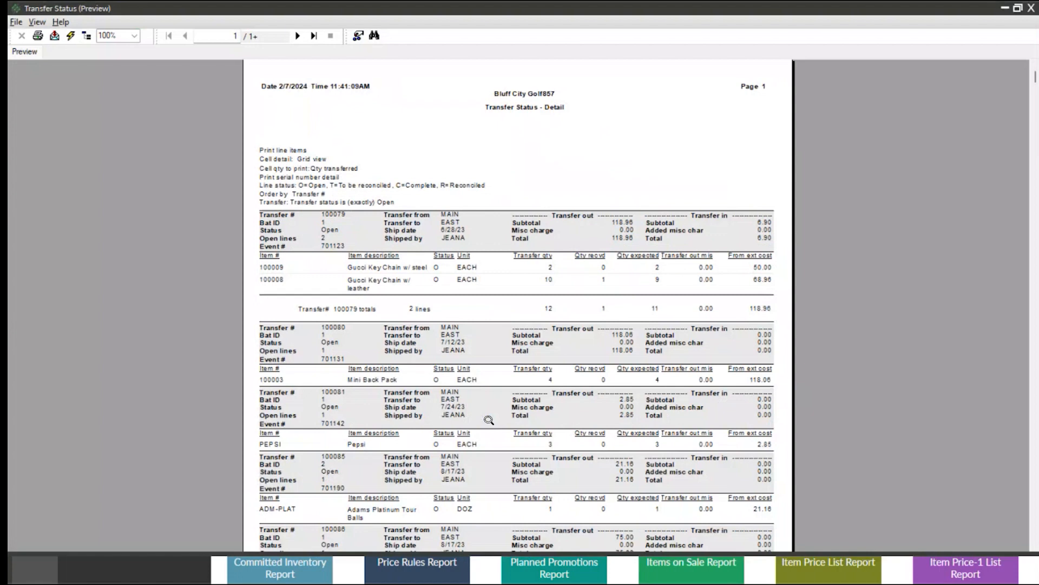
pyautogui.click(135, 36)
pyautogui.click(103, 100)
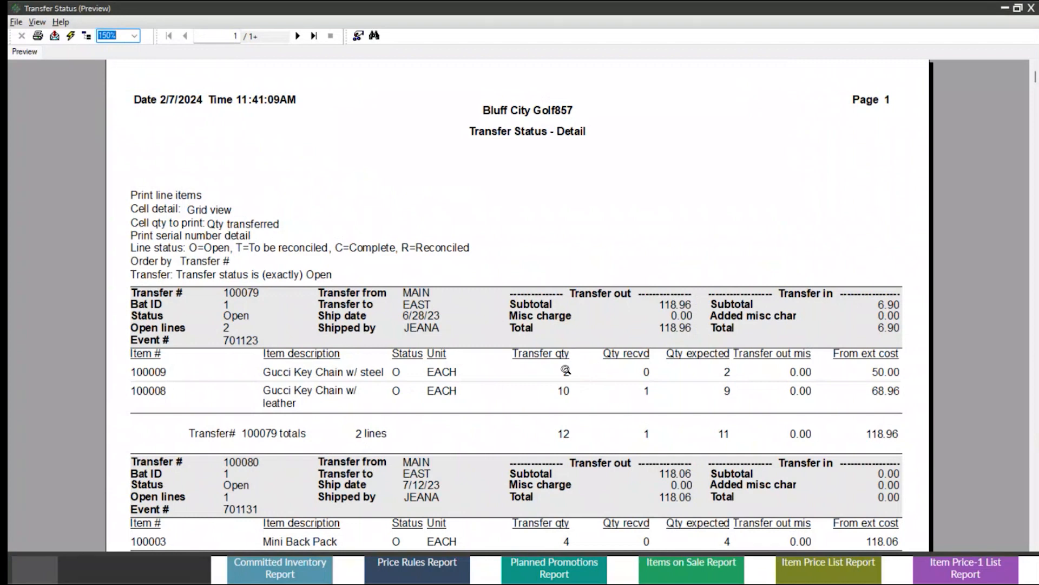
# Examine the leather Gucci Key Chain's transferred, received and expected quantities and its from and to locations, and close the preview and report window.
pyautogui.click(564, 390)
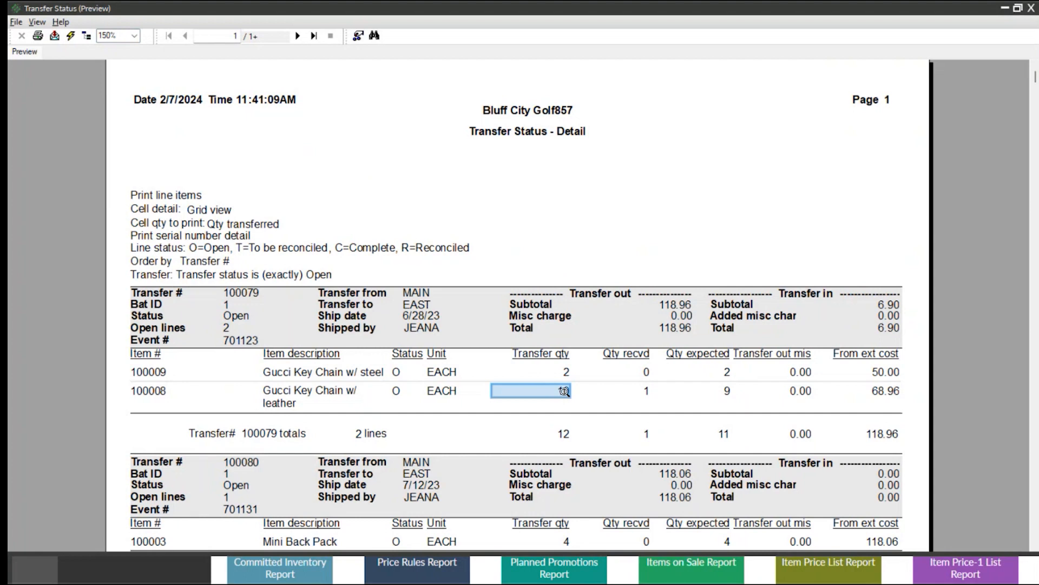
pyautogui.click(646, 391)
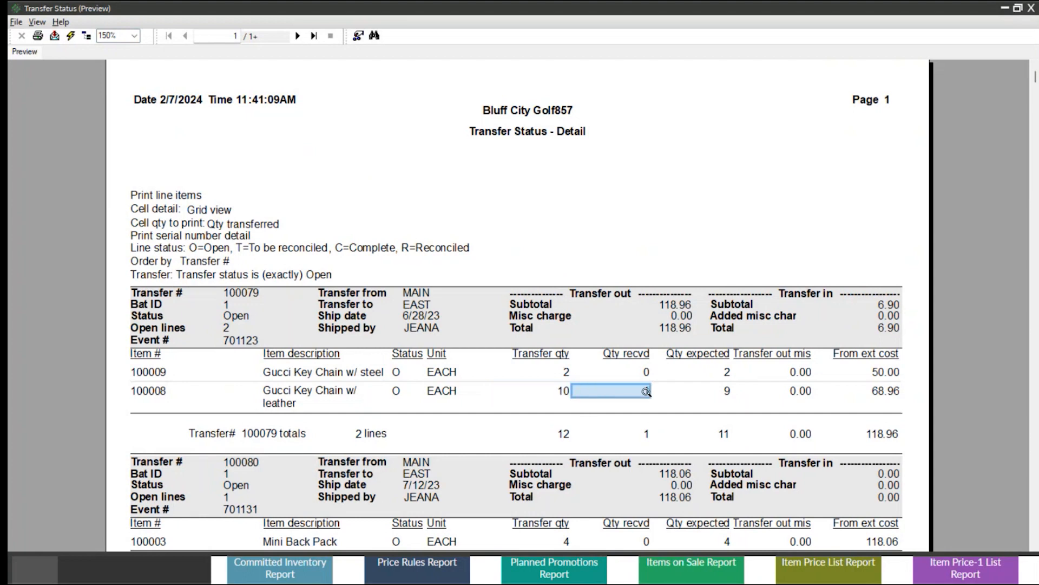
pyautogui.write('1')
pyautogui.click(726, 391)
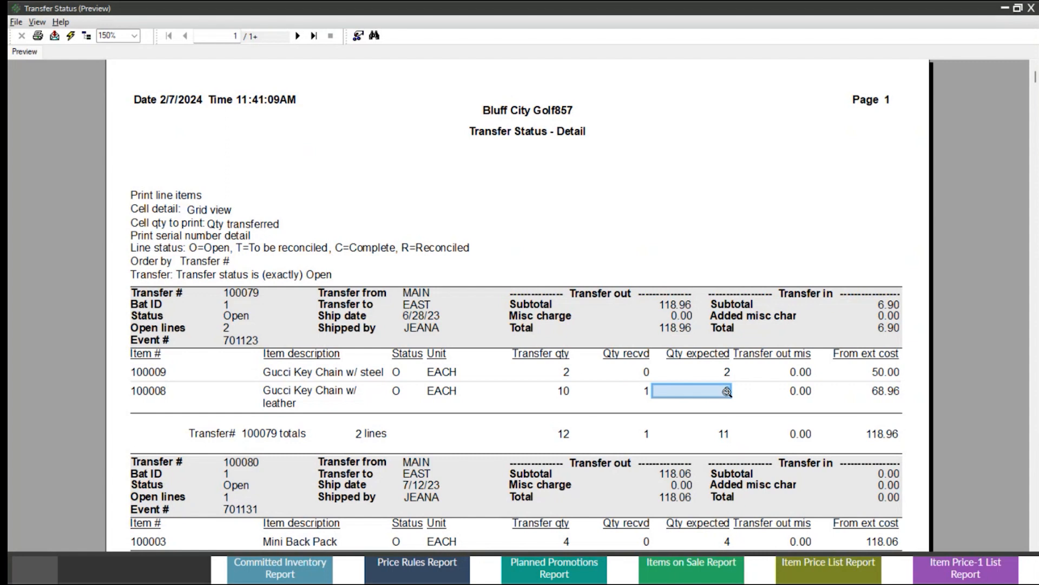
pyautogui.click(422, 292)
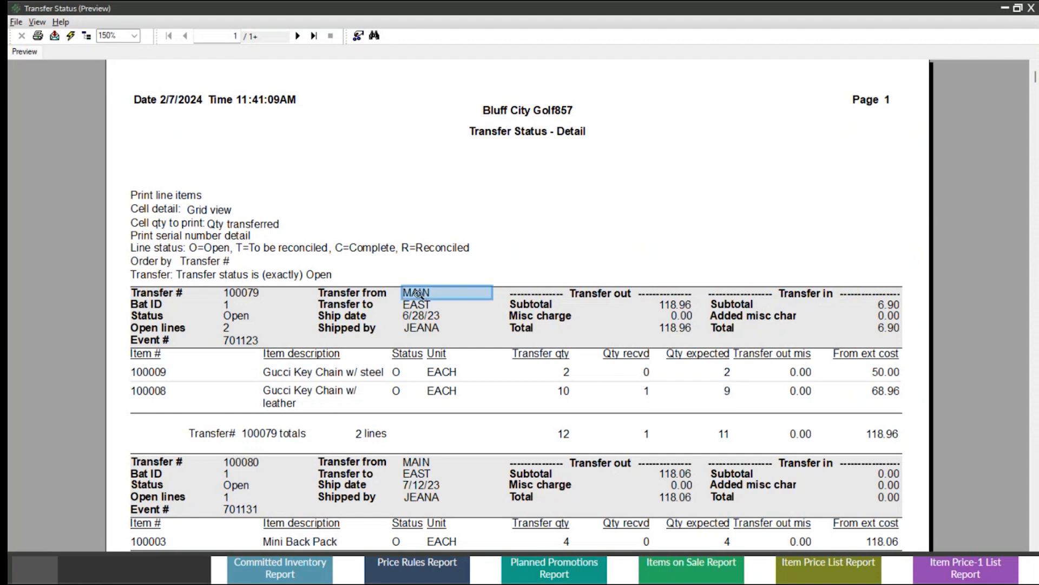
pyautogui.click(418, 303)
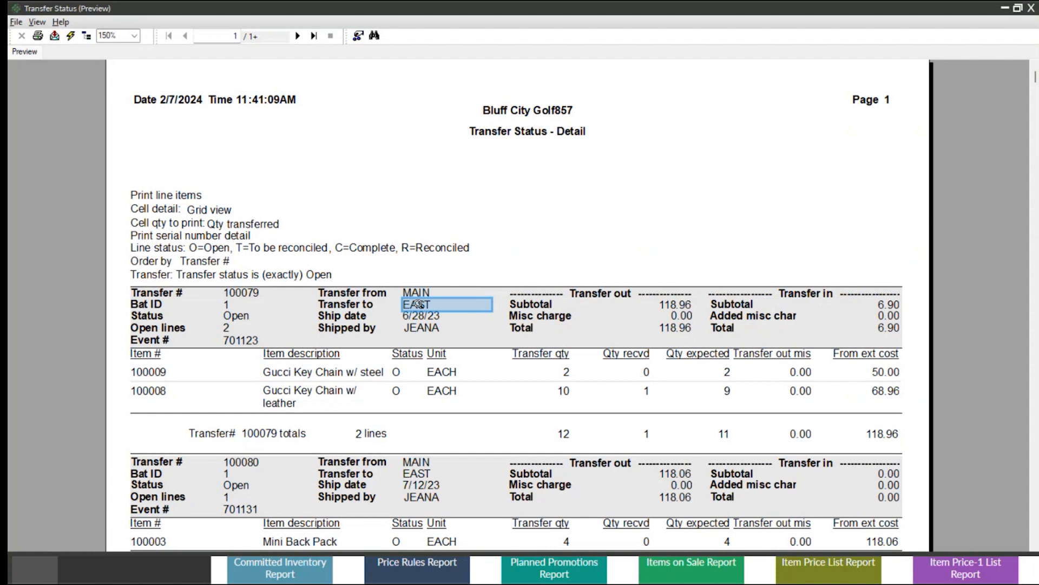
pyautogui.click(727, 390)
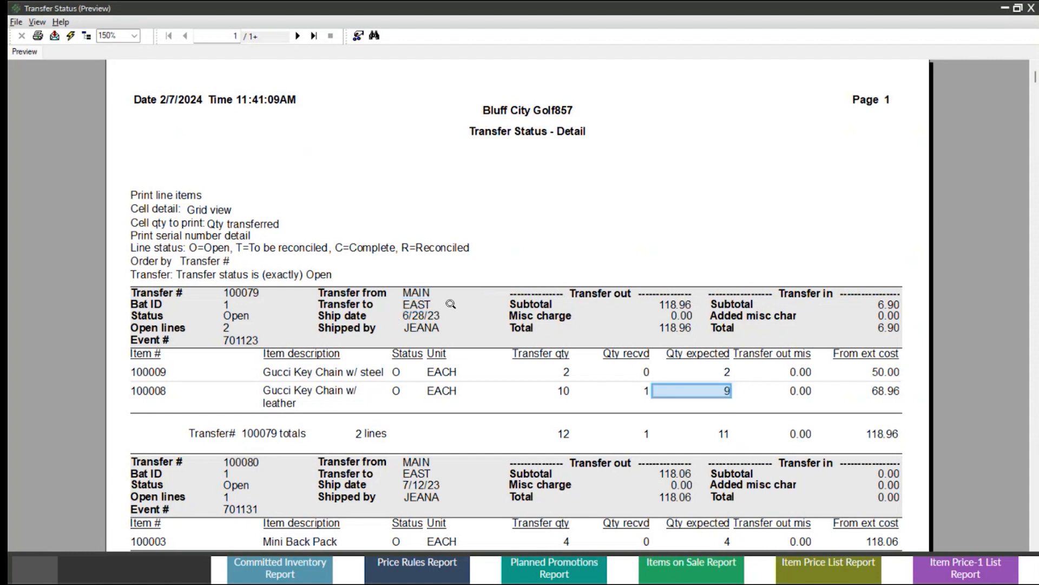
pyautogui.scroll(-3, 451, 304)
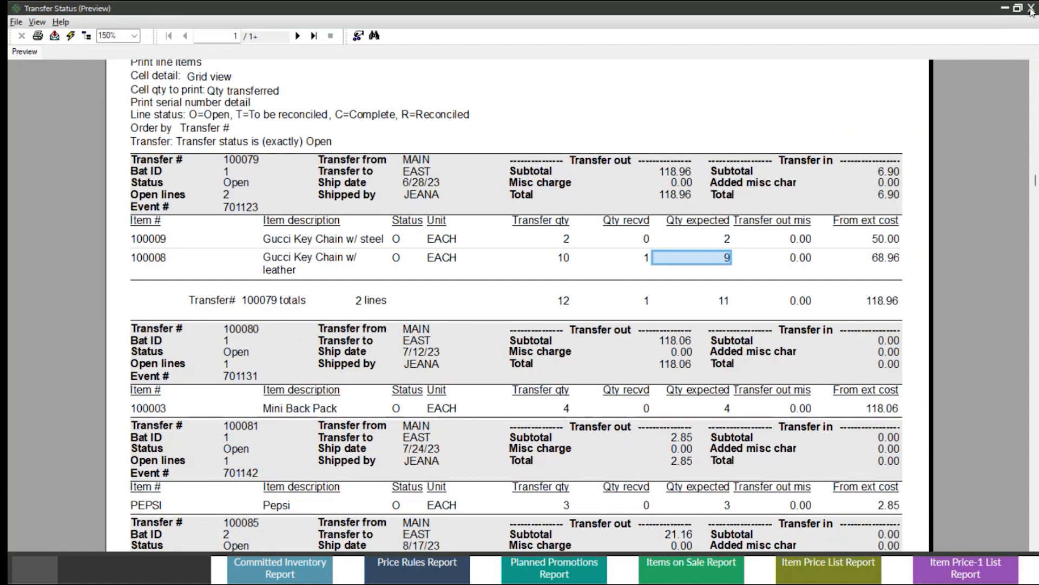
pyautogui.click(1031, 8)
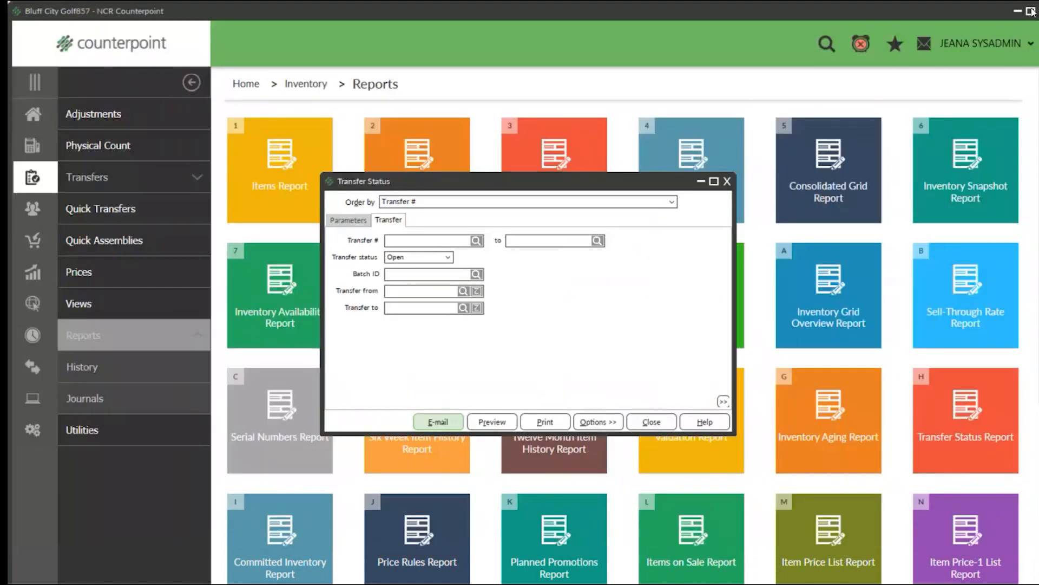
pyautogui.click(728, 181)
# Open the Committed Inventory Report and preview it with its default parameters at 150% zoom.
pyautogui.scroll(-3, 554, 266)
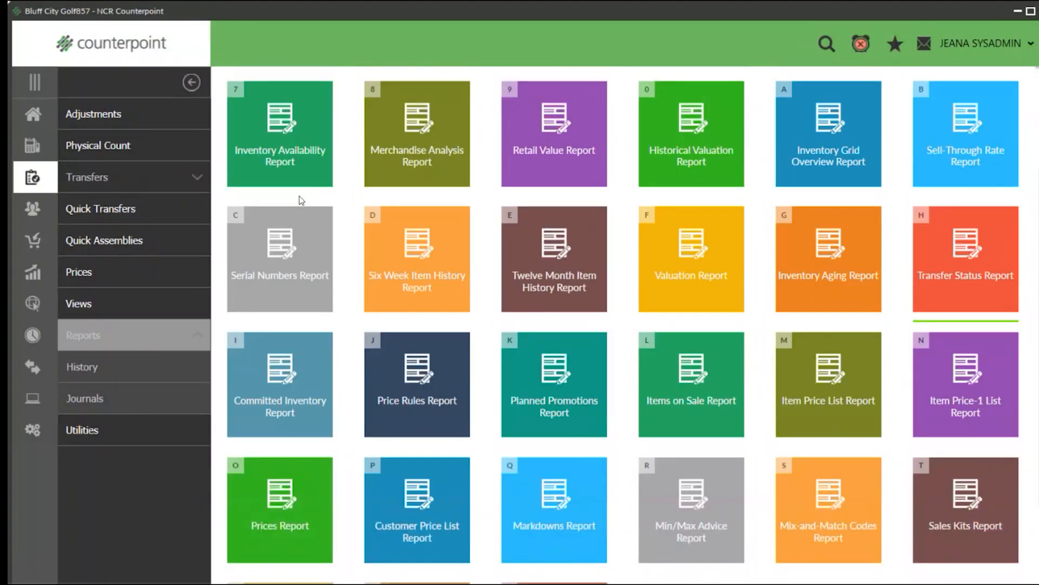
pyautogui.click(286, 384)
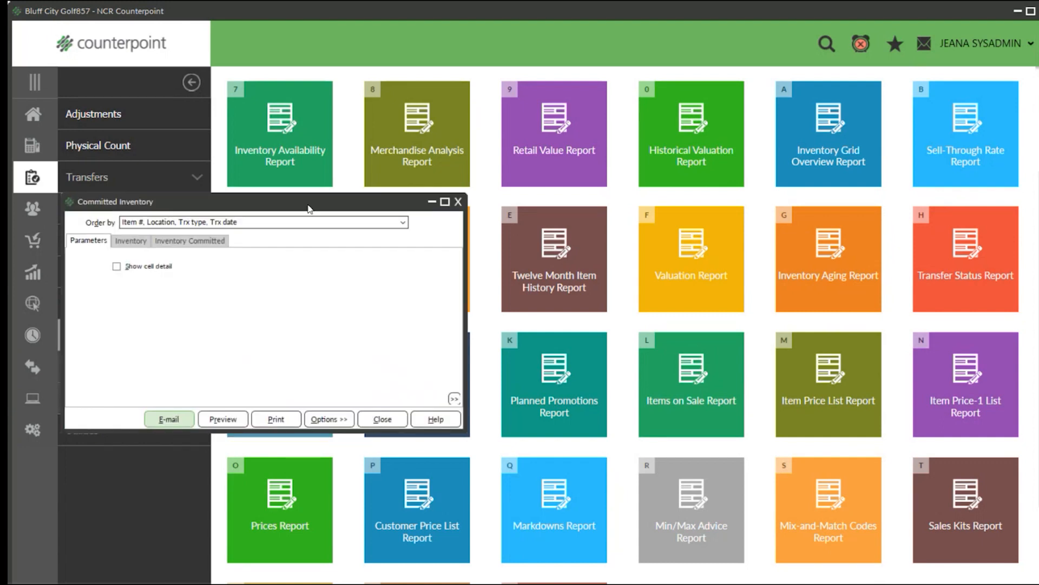
pyautogui.moveTo(290, 205); pyautogui.dragTo(640, 159)
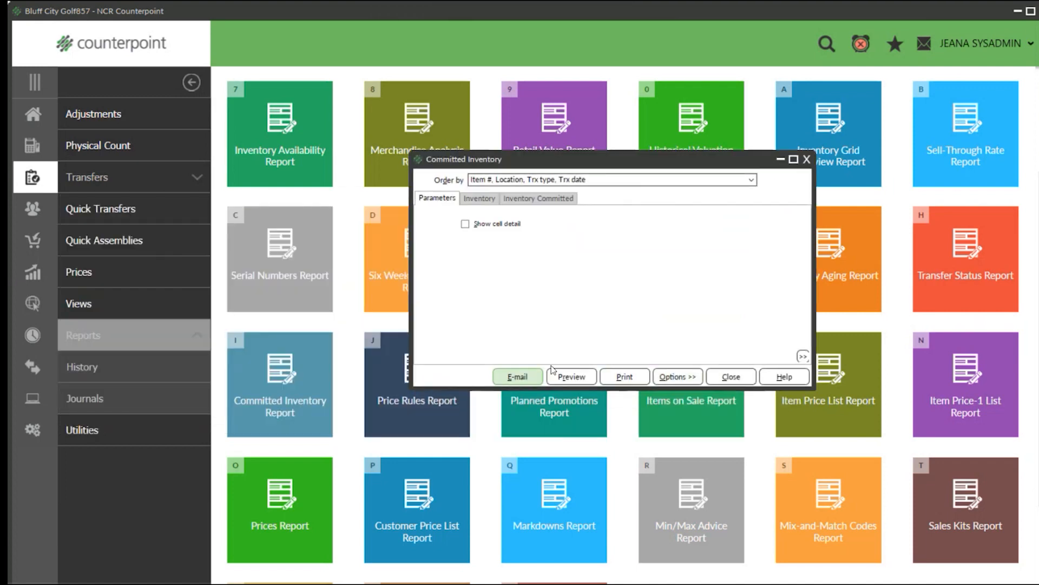
pyautogui.click(570, 376)
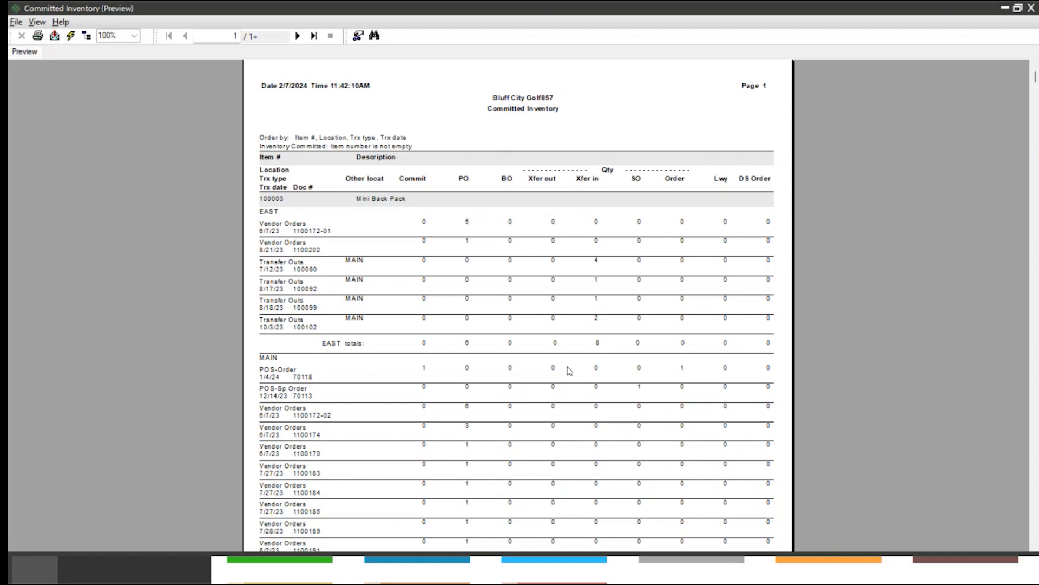
pyautogui.click(134, 36)
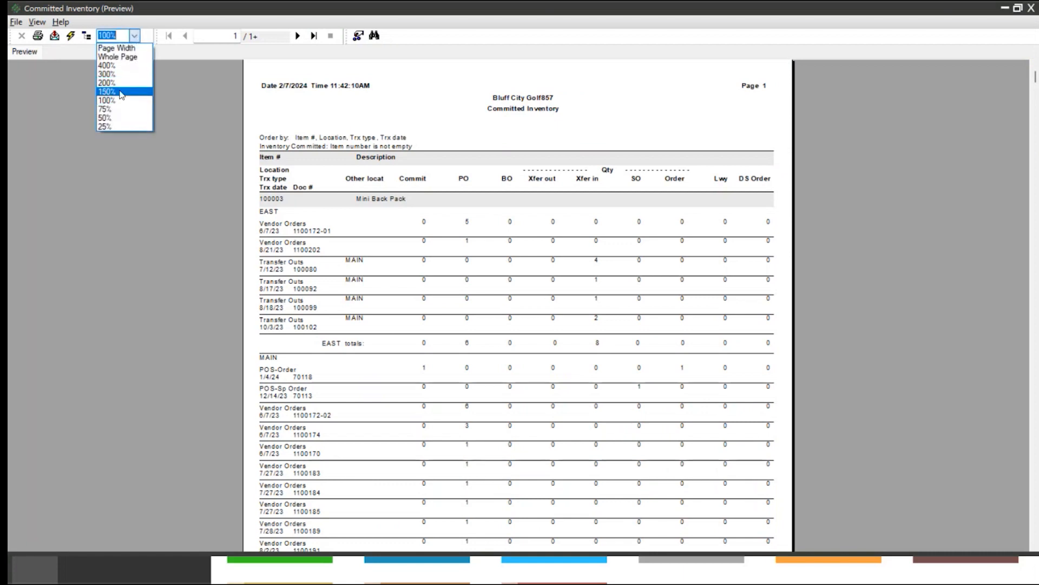
pyautogui.click(120, 92)
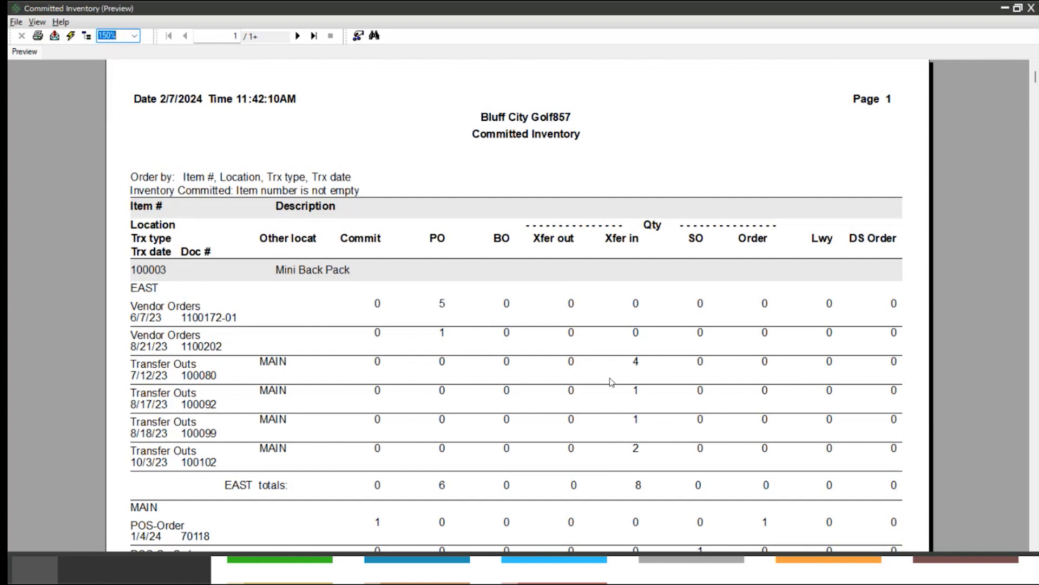
# Examine the Mini Back Pack's transfer-in quantities from MAIN and their EAST total, and close the Committed Inventory report.
pyautogui.scroll(-3, 612, 375)
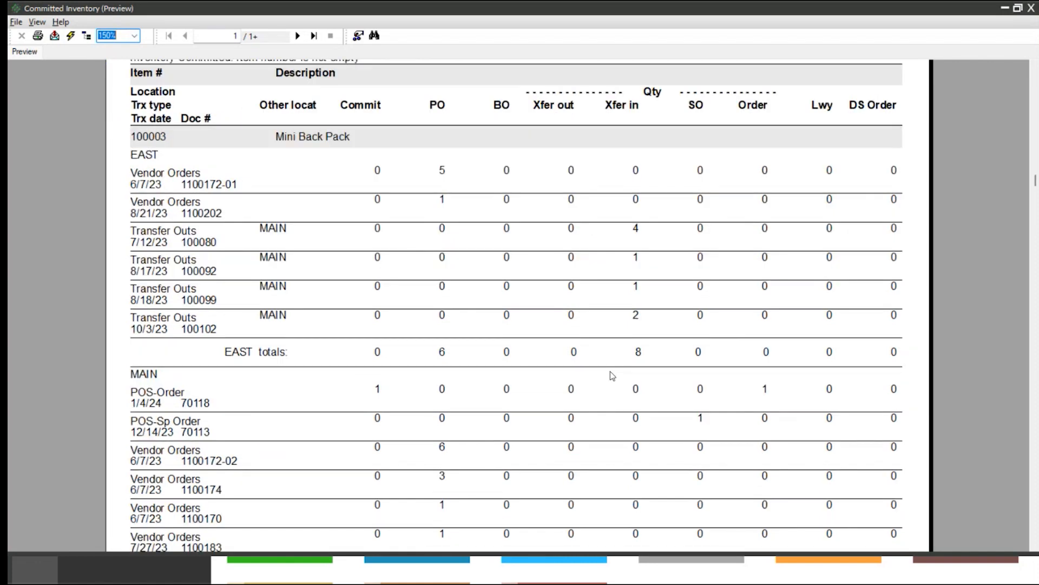
pyautogui.click(638, 232)
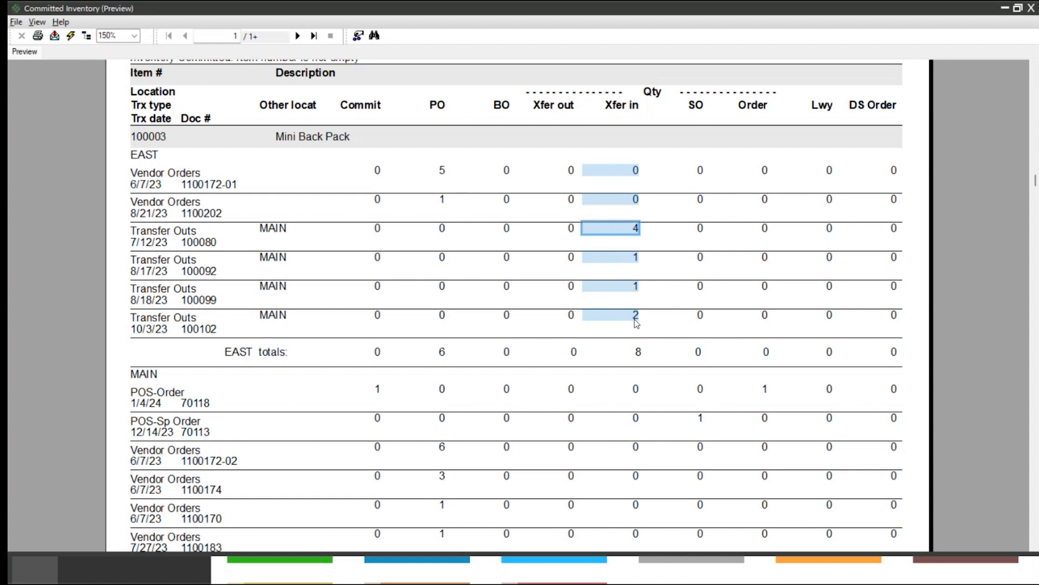
pyautogui.click(274, 228)
pyautogui.click(274, 351)
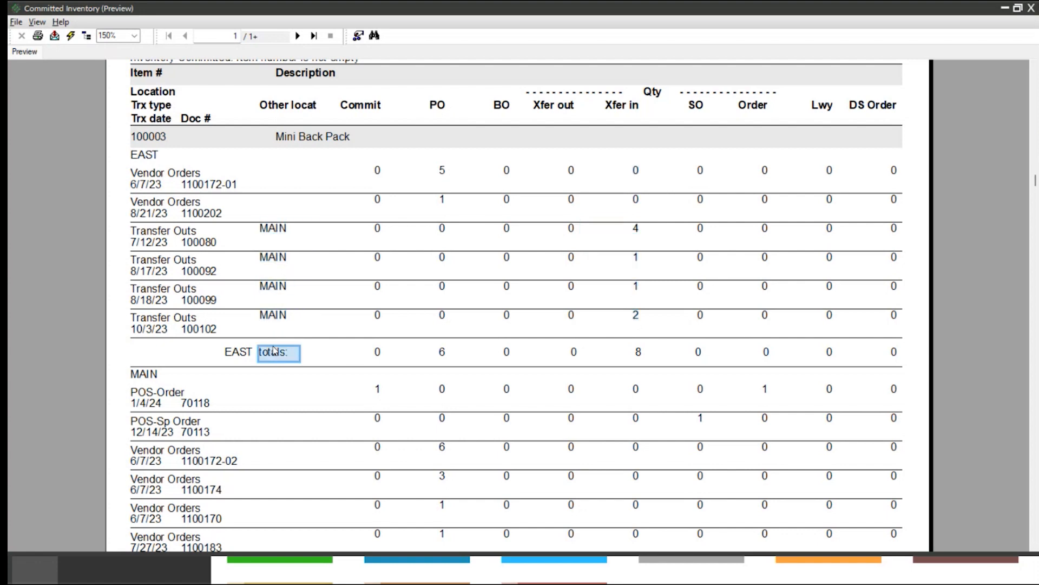
pyautogui.click(637, 351)
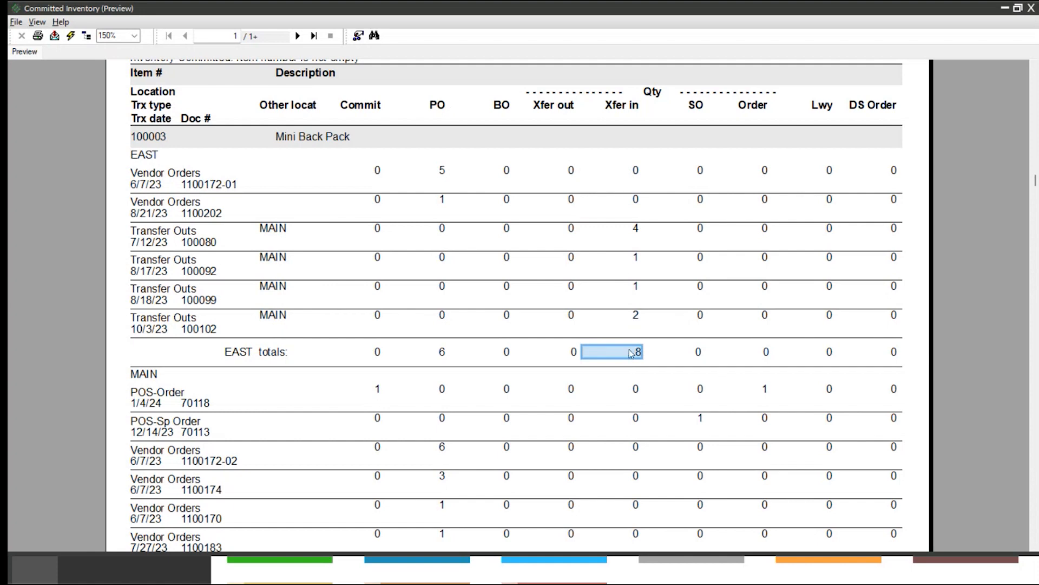
pyautogui.click(1031, 10)
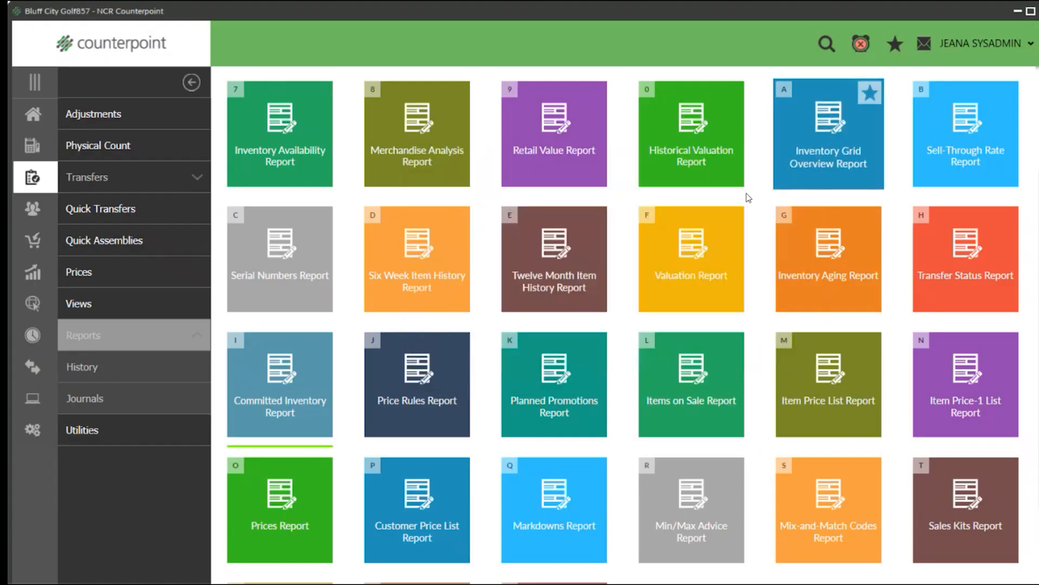
# Set up the Min/Max Advice Report for 1/1/2024 to 2/7/2024 with min days supply 5, max days supply 7 and lead time 14, without vendor lead time.
pyautogui.scroll(-1, 555, 313)
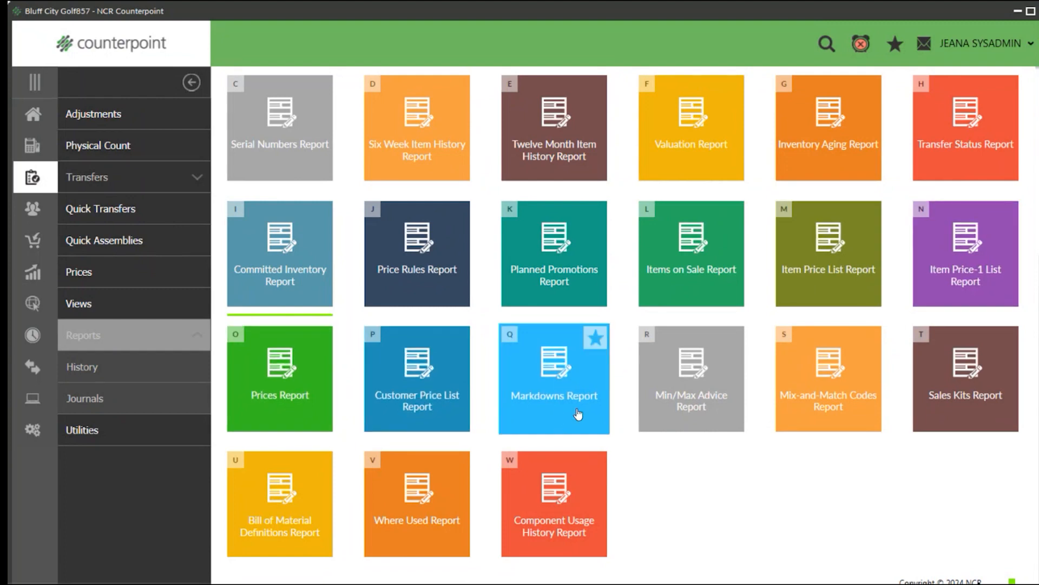
pyautogui.click(697, 371)
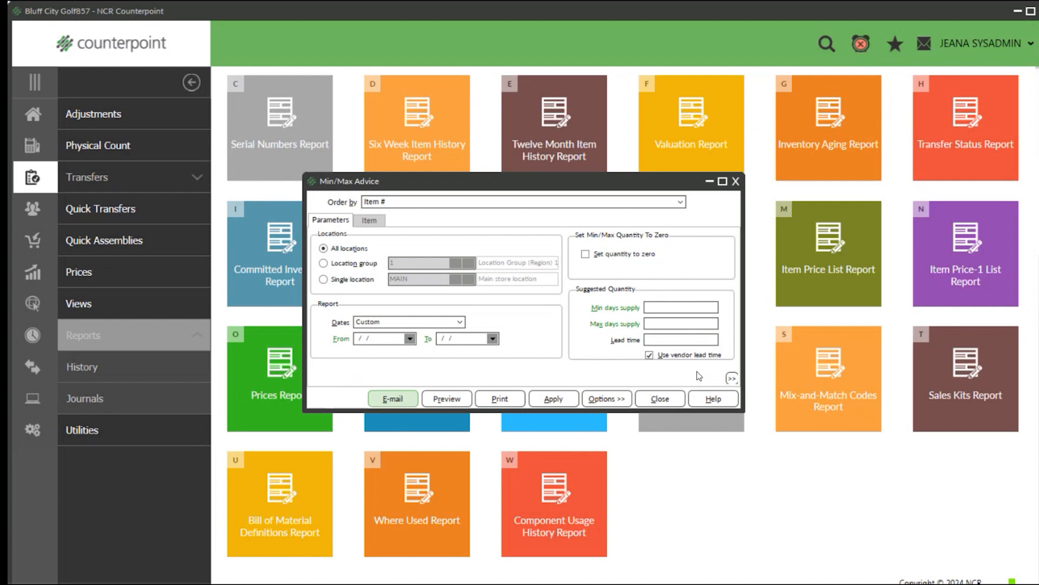
pyautogui.click(376, 338)
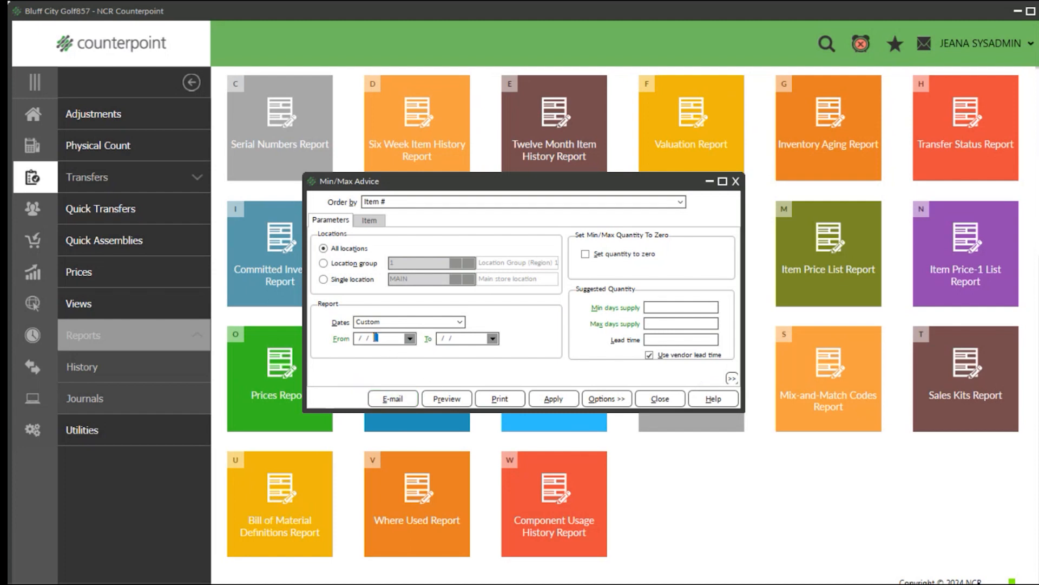
pyautogui.click(461, 337)
pyautogui.click(388, 338)
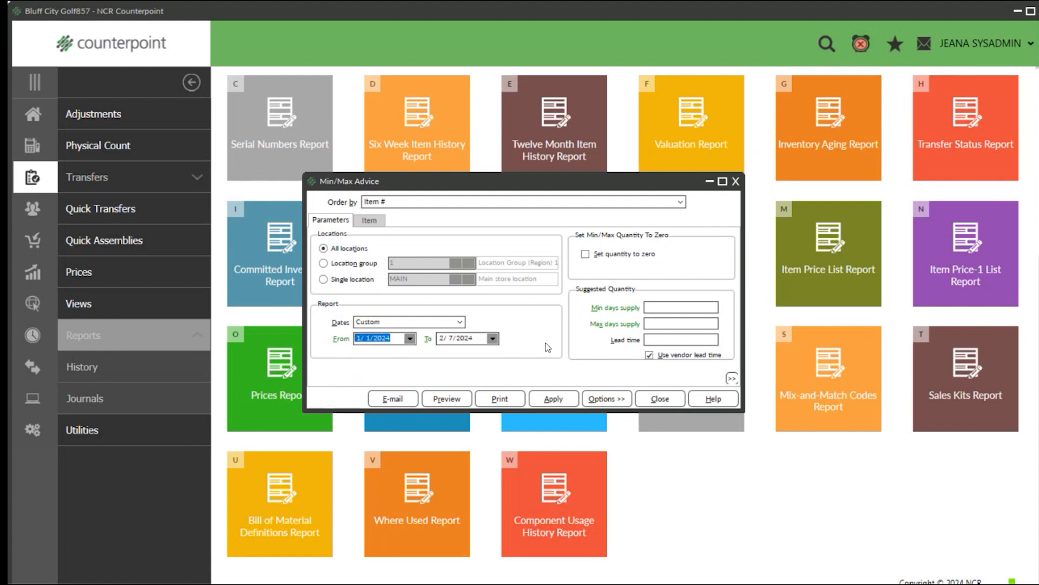
pyautogui.click(662, 307)
pyautogui.write('5')
pyautogui.write('7')
pyautogui.click(672, 340)
pyautogui.write('14')
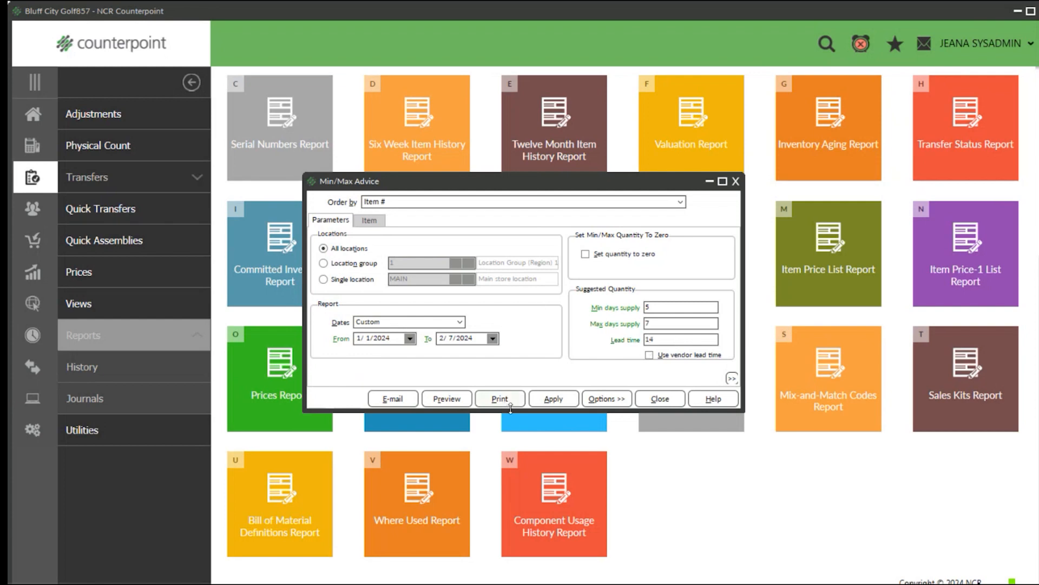
# Preview the Min/Max Advice report at 150% zoom, examine the Mini Back Pack's suggested minimum and maximum quantities, and exit the preview.
pyautogui.click(447, 399)
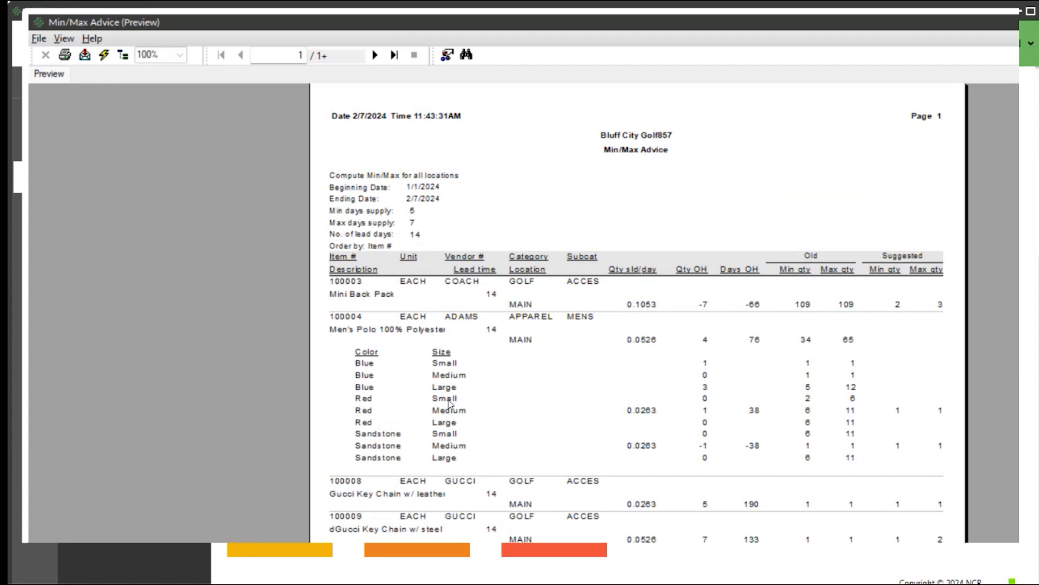
pyautogui.click(179, 55)
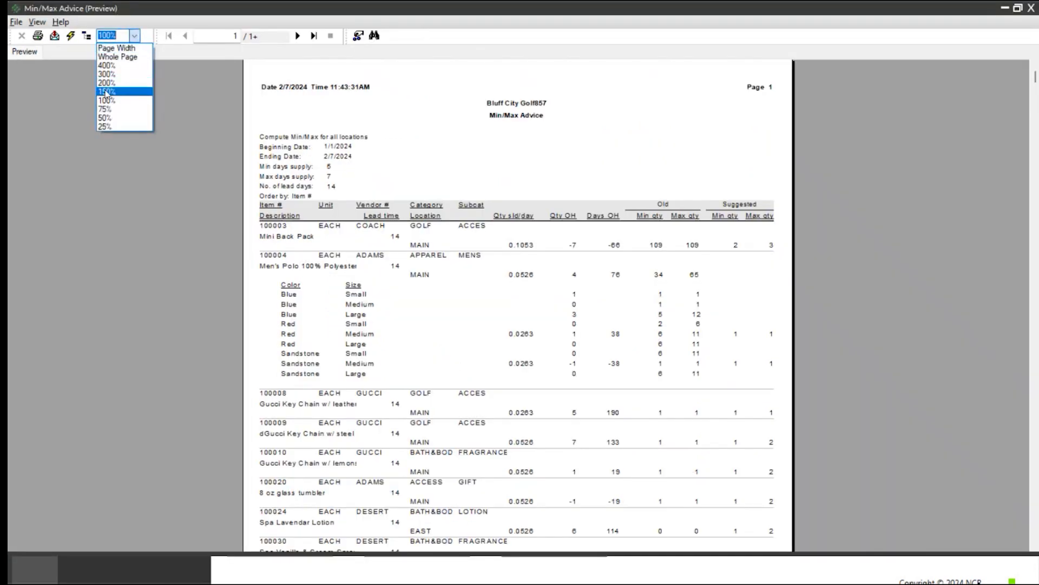
pyautogui.click(107, 91)
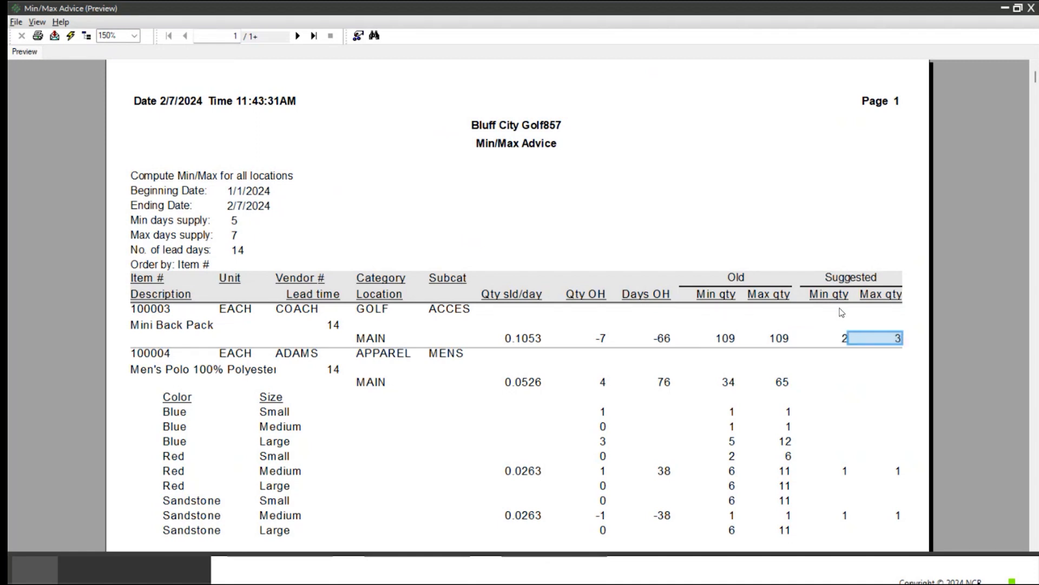
pyautogui.click(16, 23)
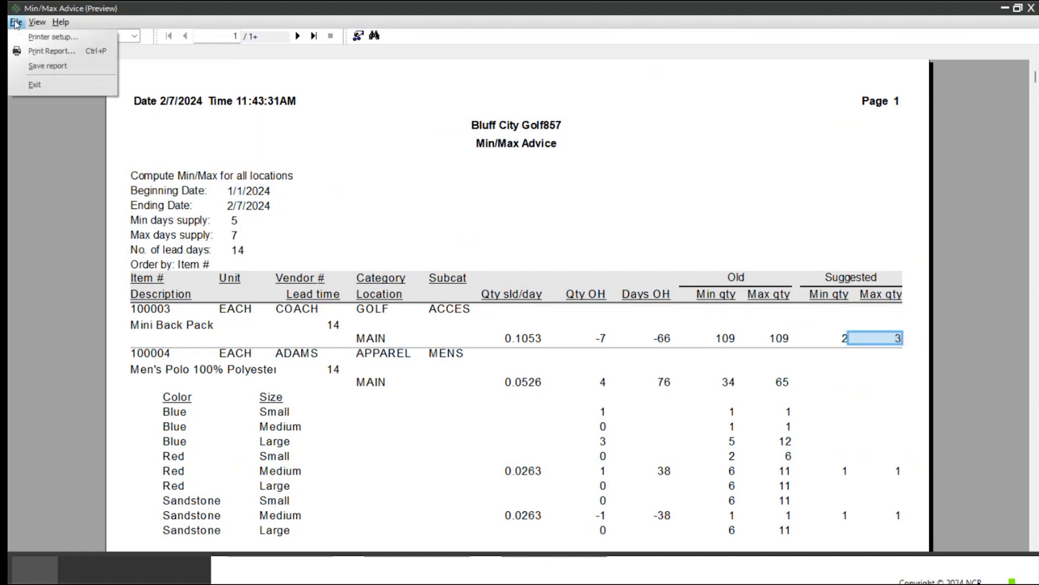
pyautogui.click(34, 85)
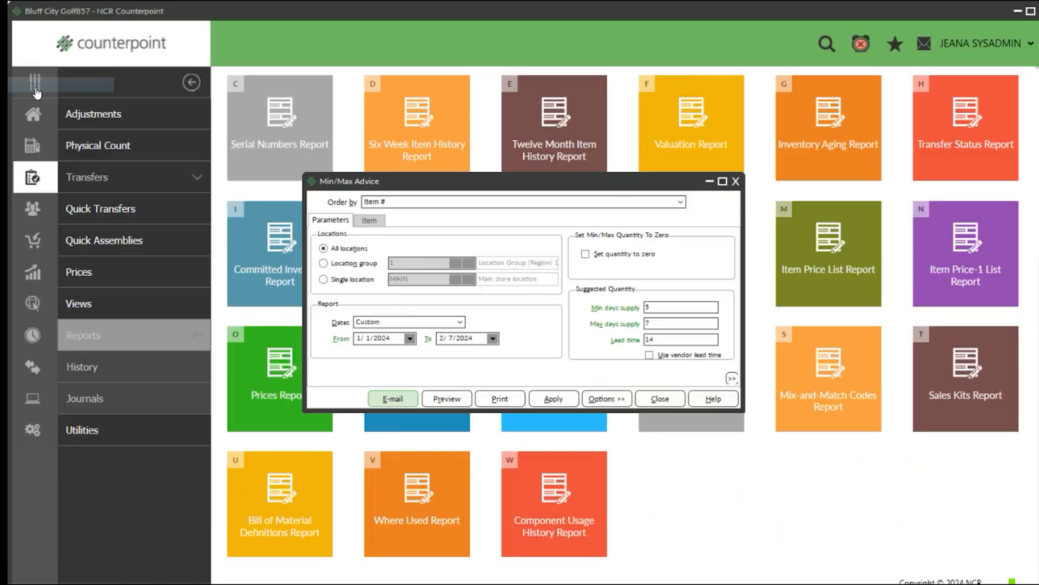
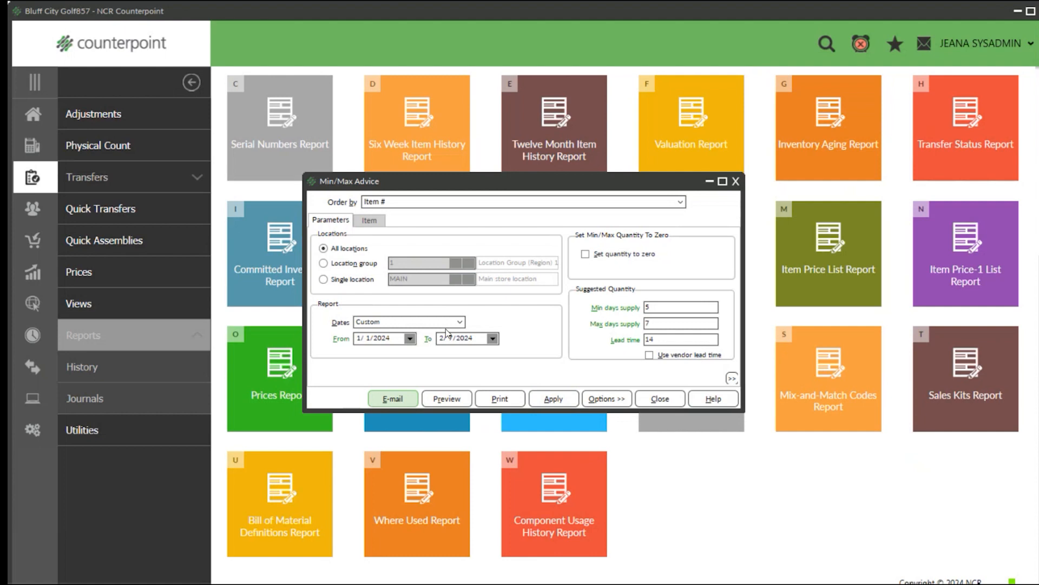
# Set the Min/Max Advice report's date range to 12/1/2023 through 12/31/2023.
pyautogui.click(410, 339)
pyautogui.click(303, 351)
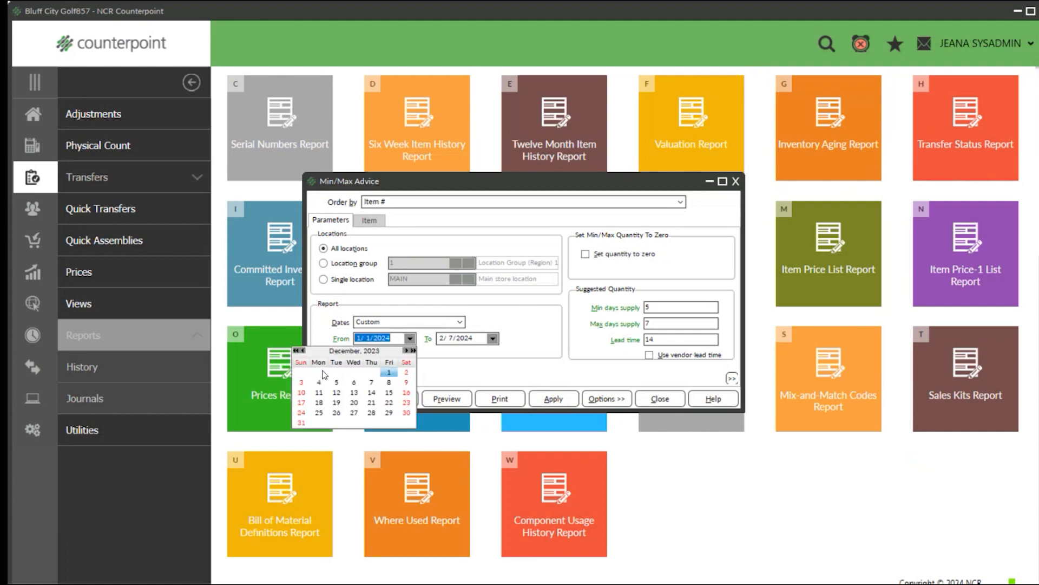
pyautogui.click(390, 373)
pyautogui.click(493, 338)
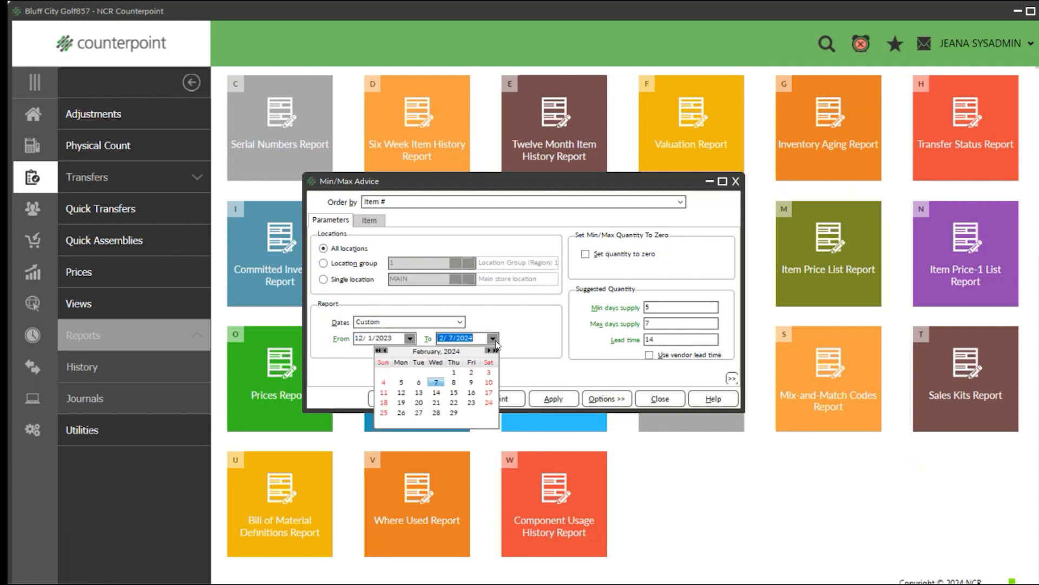
pyautogui.click(386, 350)
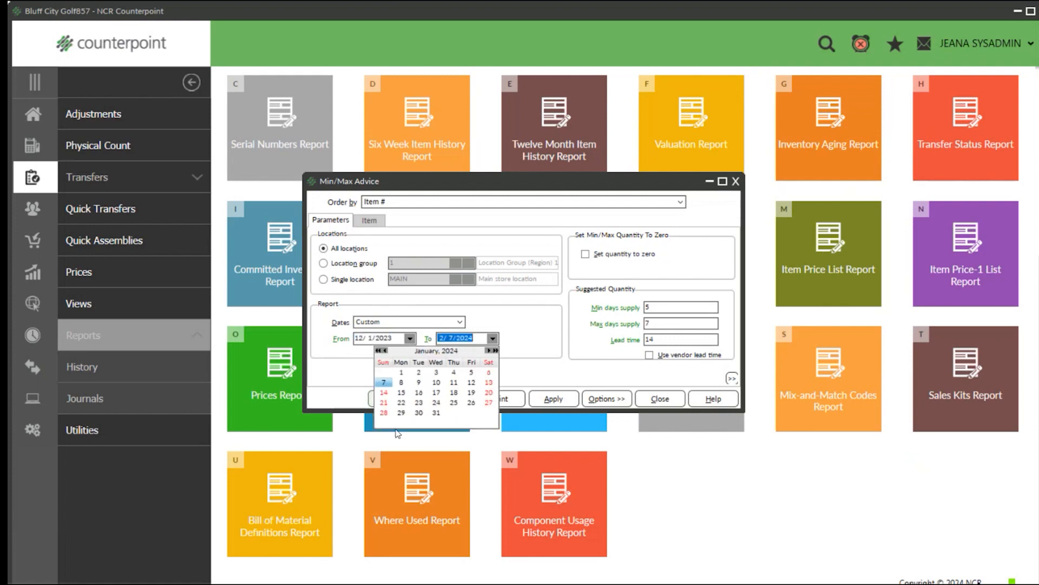
pyautogui.click(384, 351)
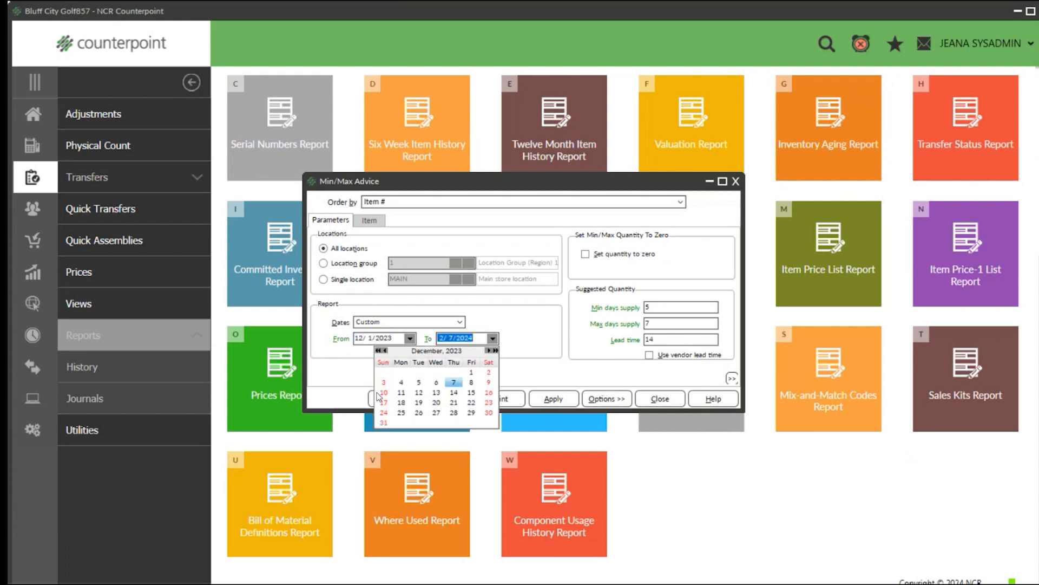
pyautogui.click(386, 422)
# Preview the Min/Max Advice report for the chosen dates, review the suggested quantities, and close the preview and the report.
pyautogui.click(446, 399)
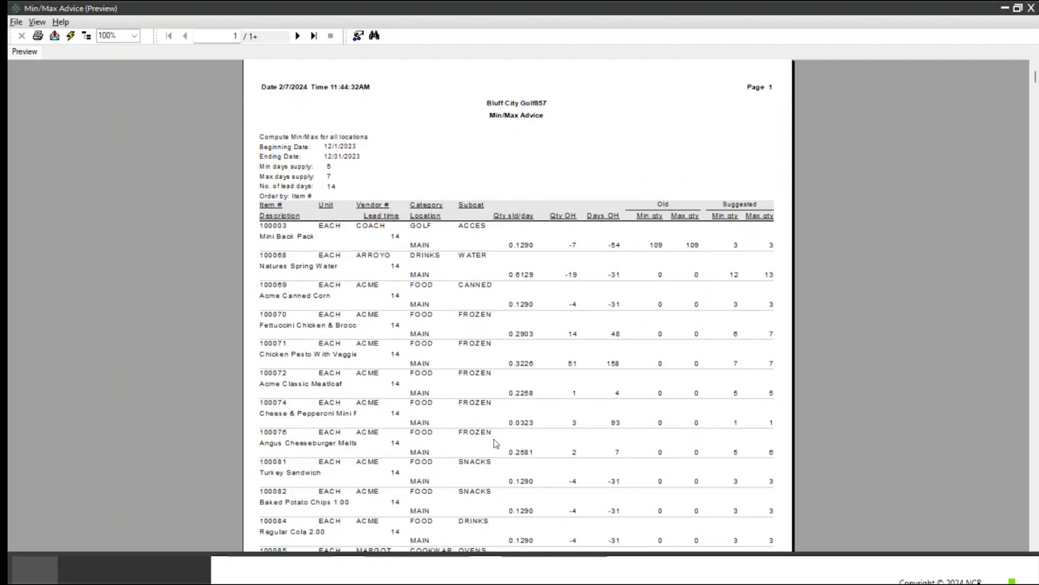
pyautogui.click(1031, 8)
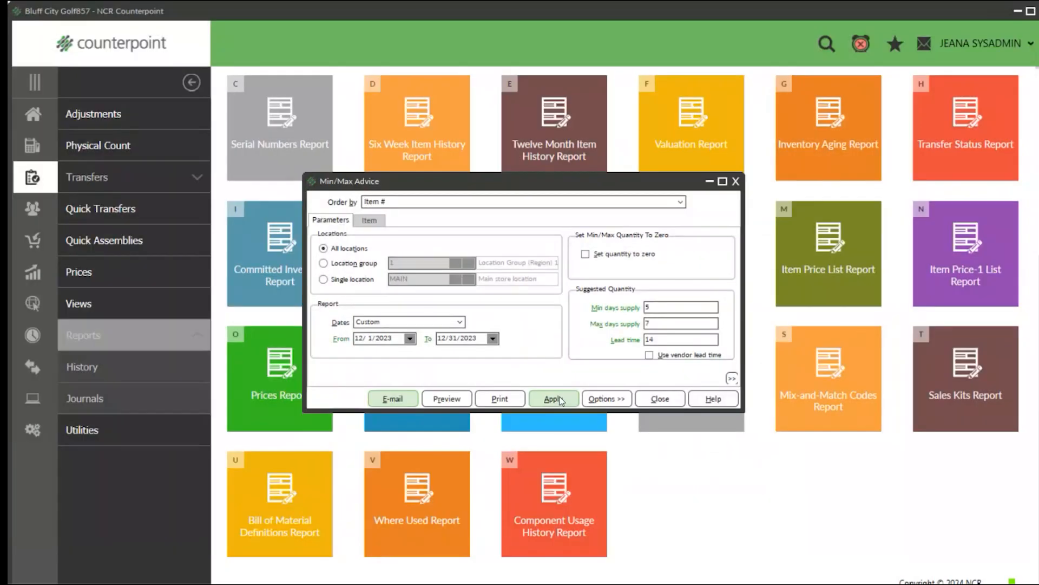
pyautogui.click(736, 182)
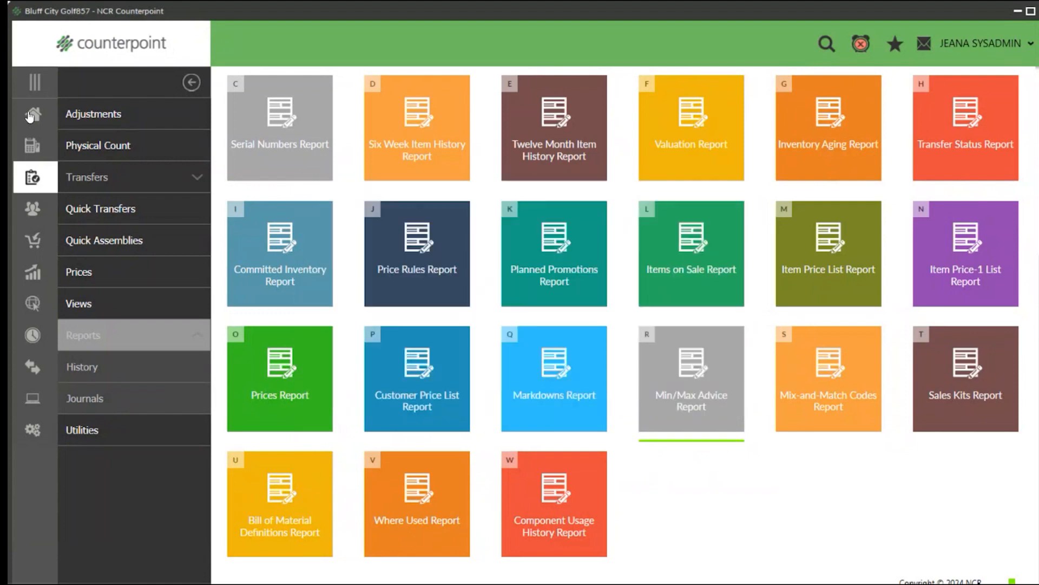
# Return to the Inventory reports and look through the available History and Journals reports.
pyautogui.click(30, 116)
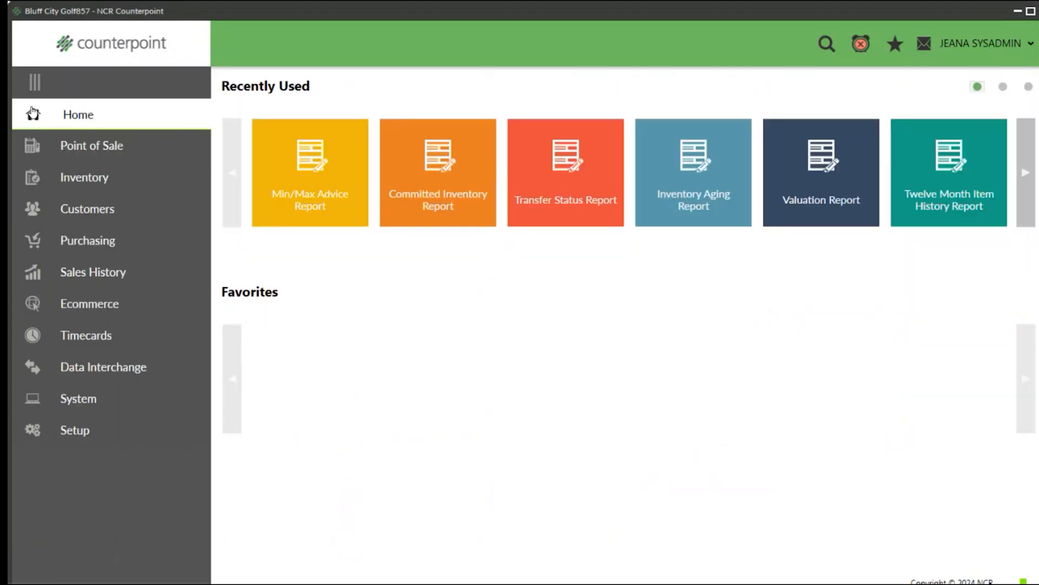
pyautogui.click(71, 178)
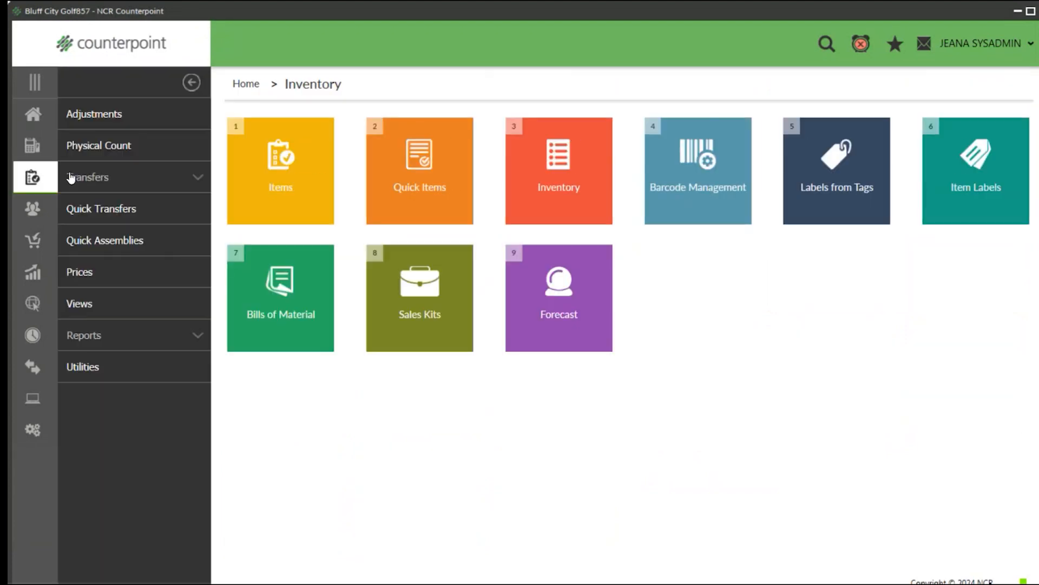
pyautogui.click(96, 337)
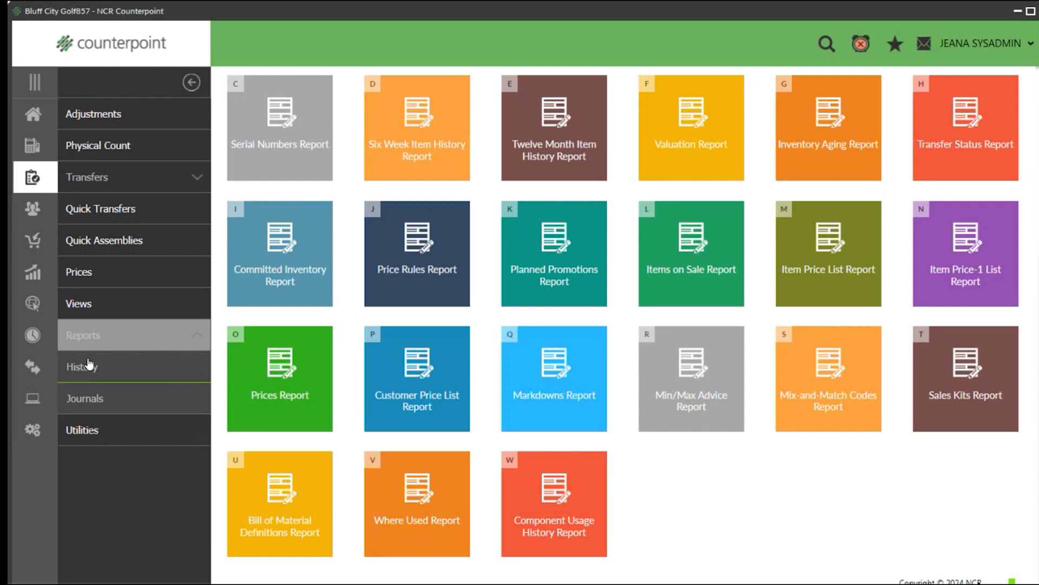
pyautogui.click(80, 365)
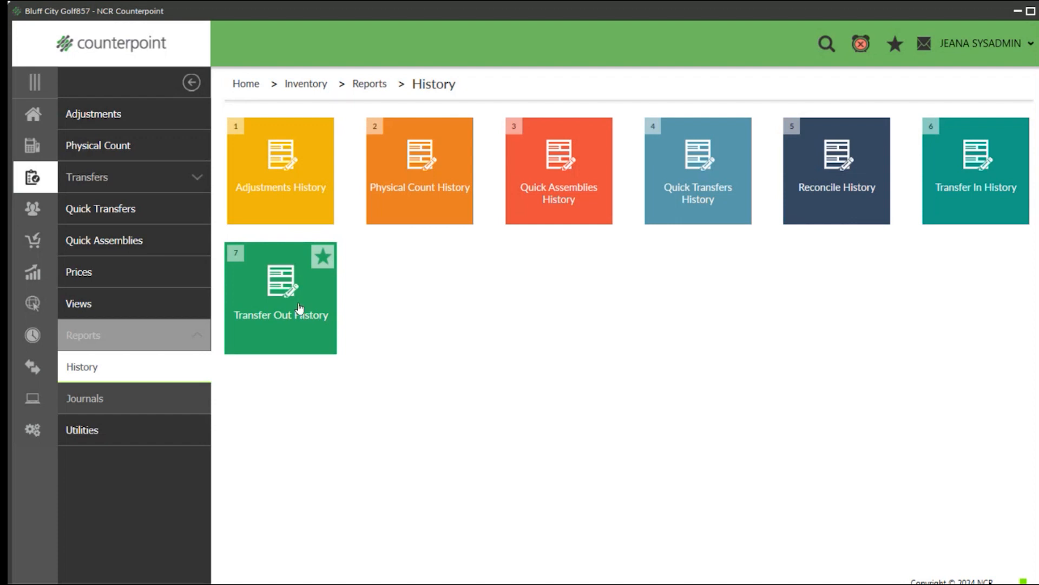
pyautogui.click(89, 398)
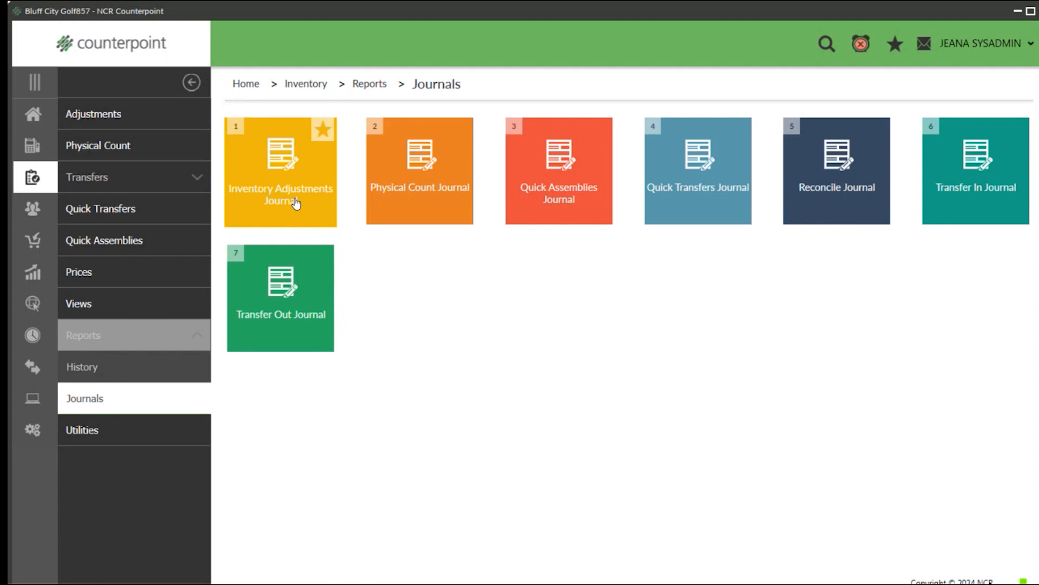
# Preview the Adjustments History report for transaction dates from 1/1/2024, and close the preview and the report.
pyautogui.click(72, 366)
pyautogui.click(282, 180)
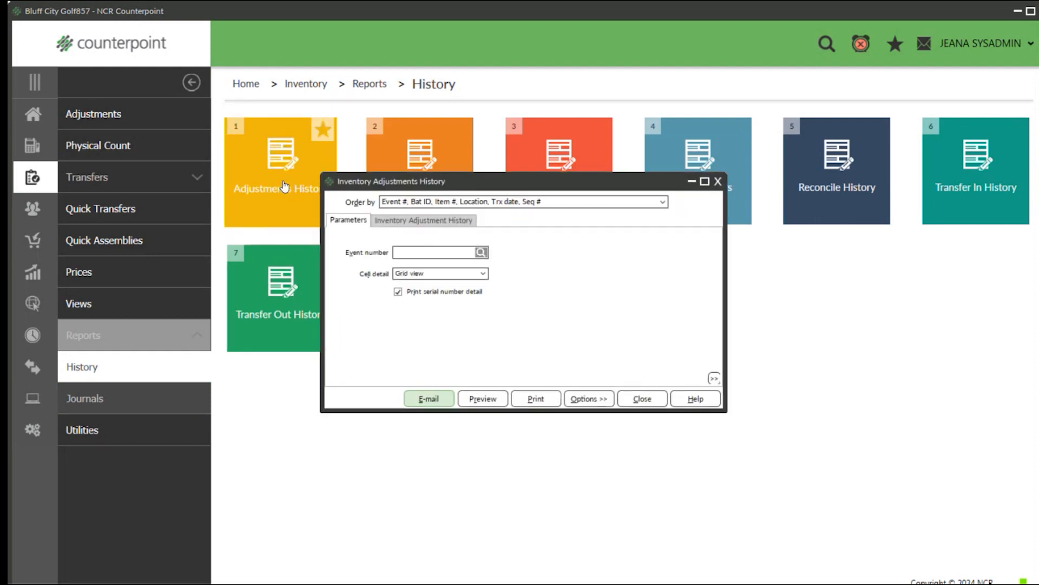
pyautogui.click(425, 222)
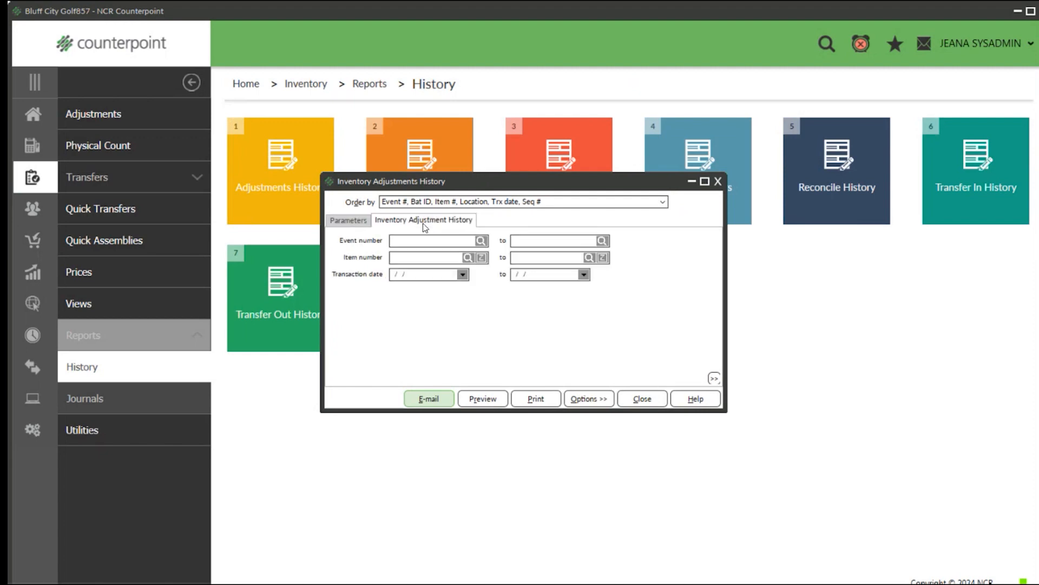
pyautogui.click(407, 273)
pyautogui.press('y')
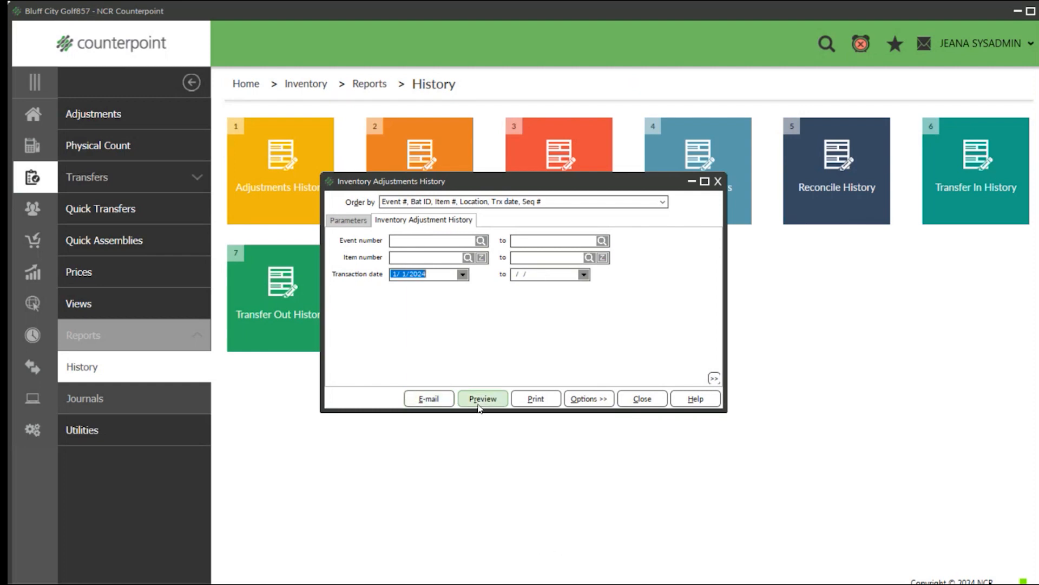
pyautogui.click(479, 400)
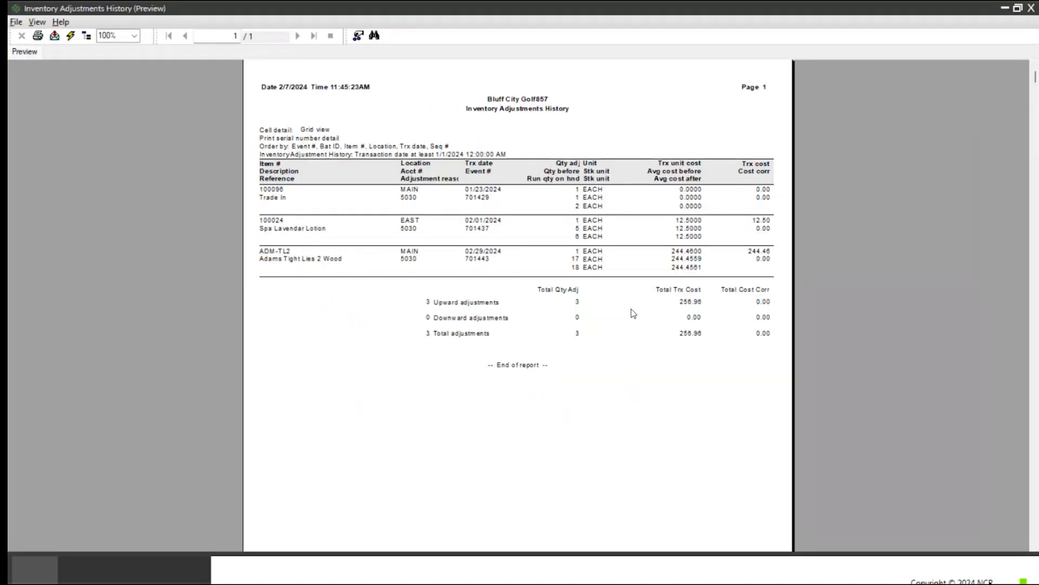
pyautogui.click(1030, 9)
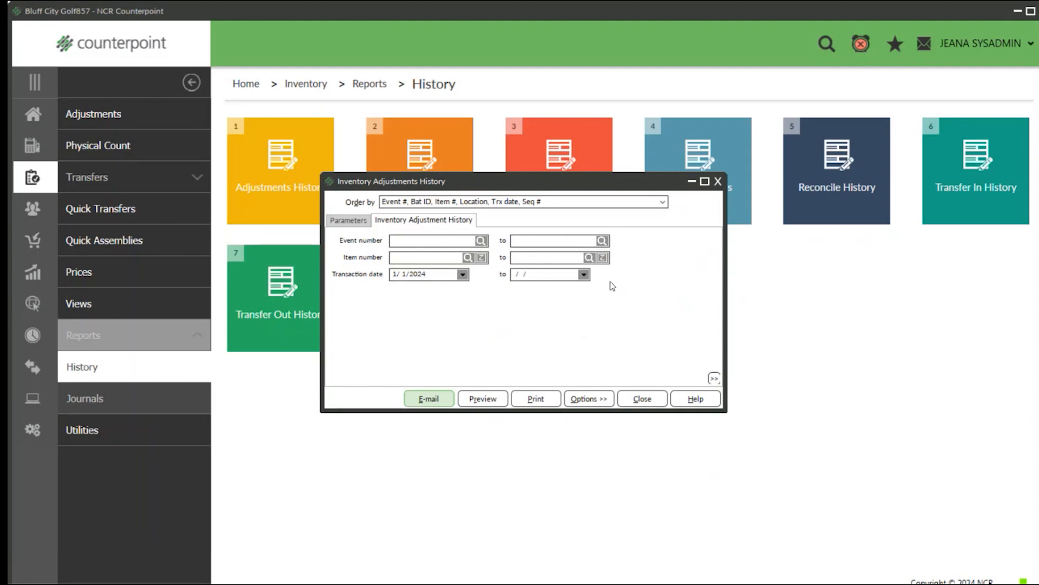
pyautogui.click(719, 182)
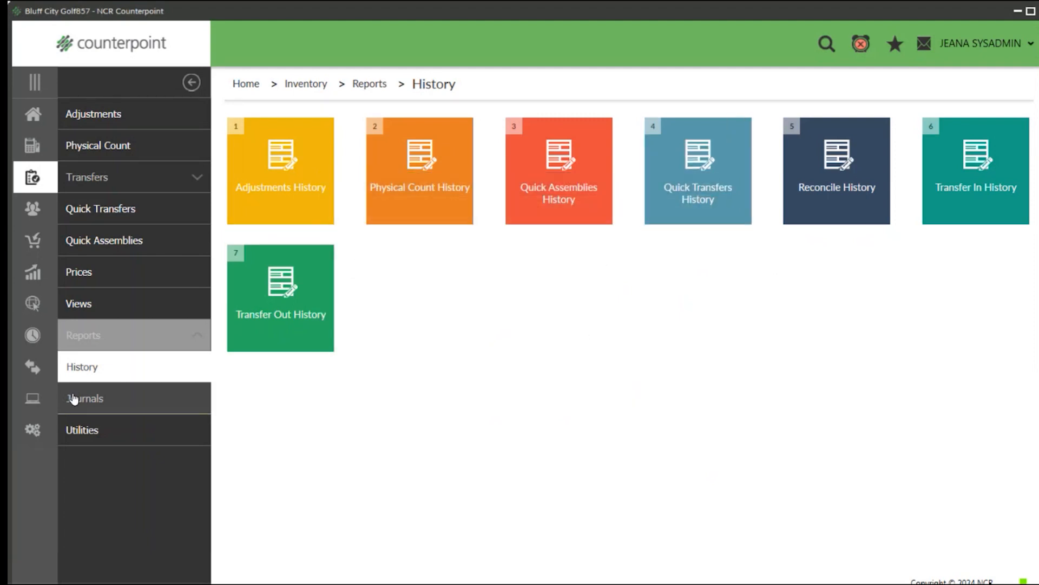
# Preview the Inventory Adjustments Journal for the 2/5/2024 posting event 701443, and exit the preview.
pyautogui.click(74, 399)
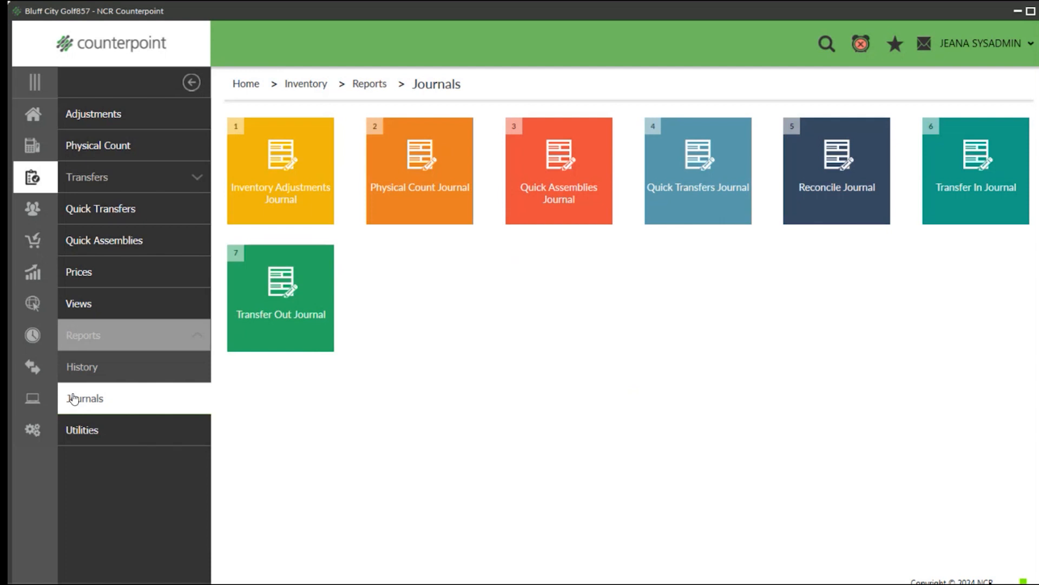
pyautogui.click(269, 172)
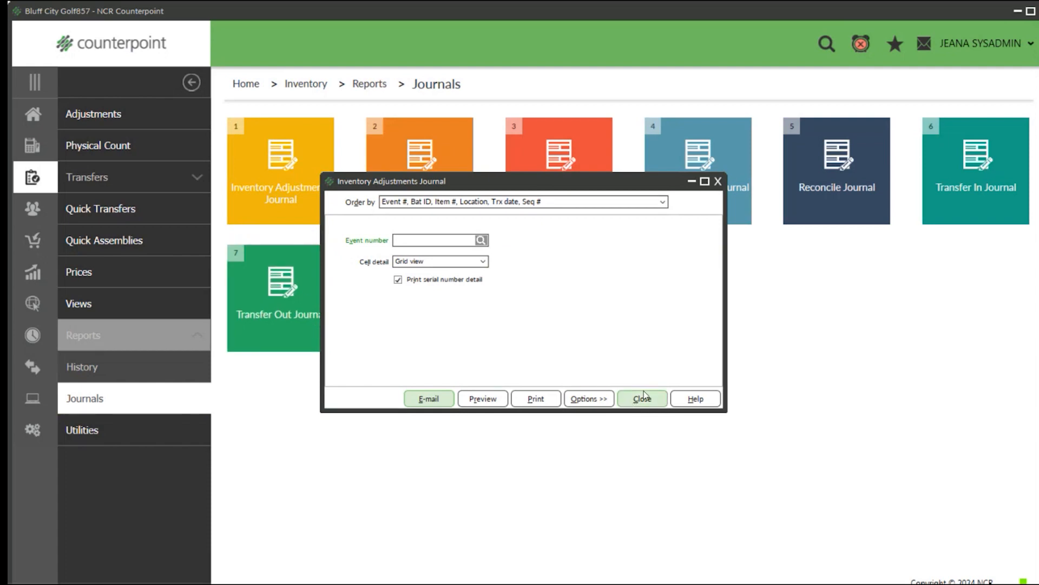
pyautogui.click(481, 241)
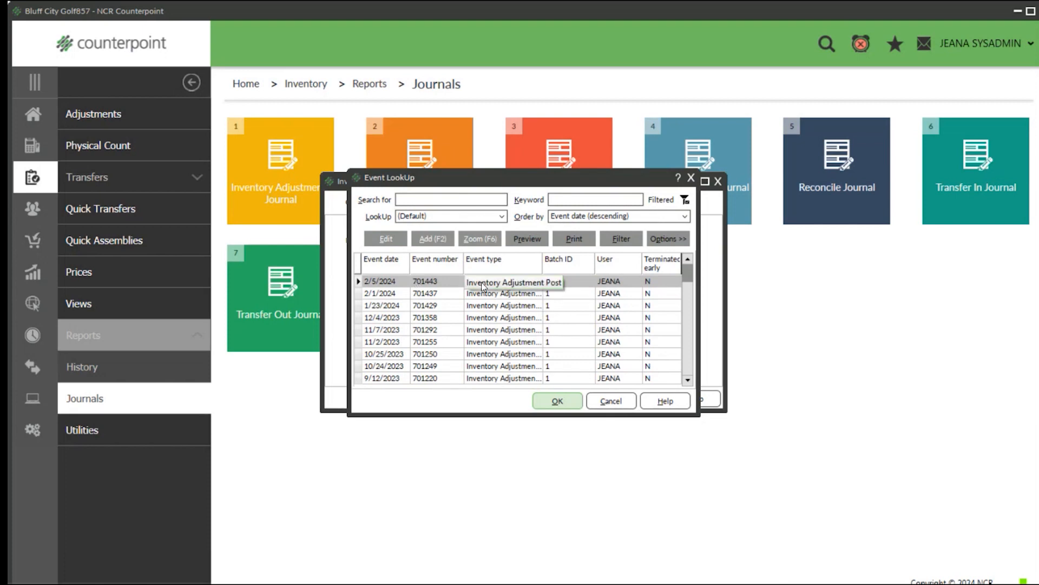
pyautogui.click(461, 295)
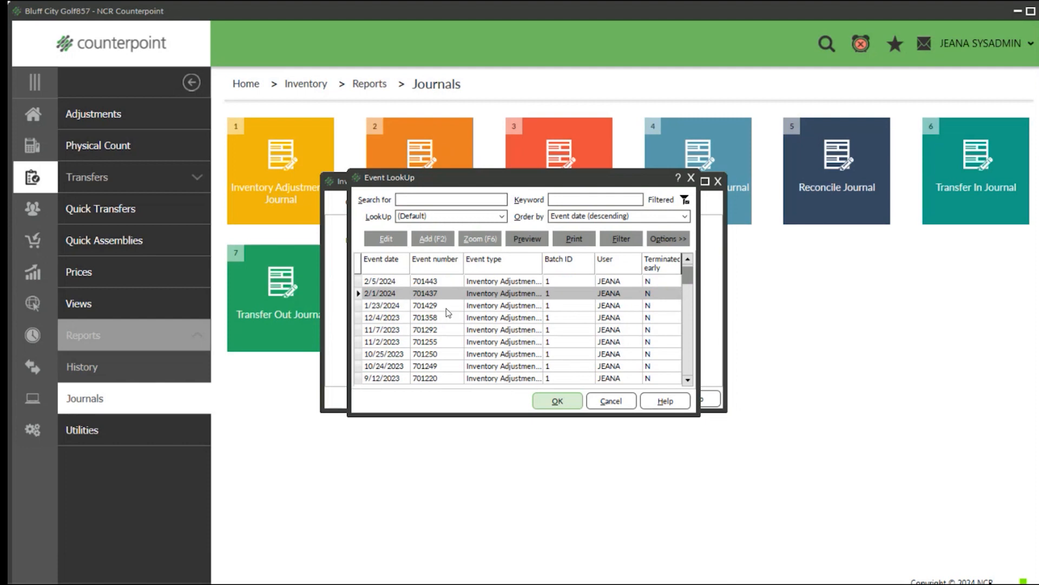
pyautogui.click(446, 304)
pyautogui.click(446, 283)
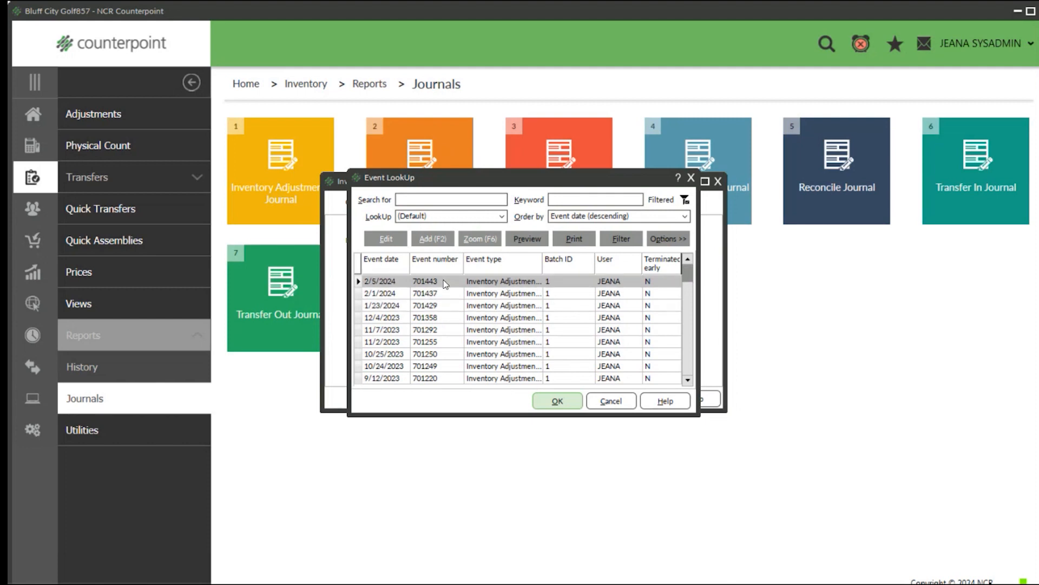
pyautogui.click(542, 399)
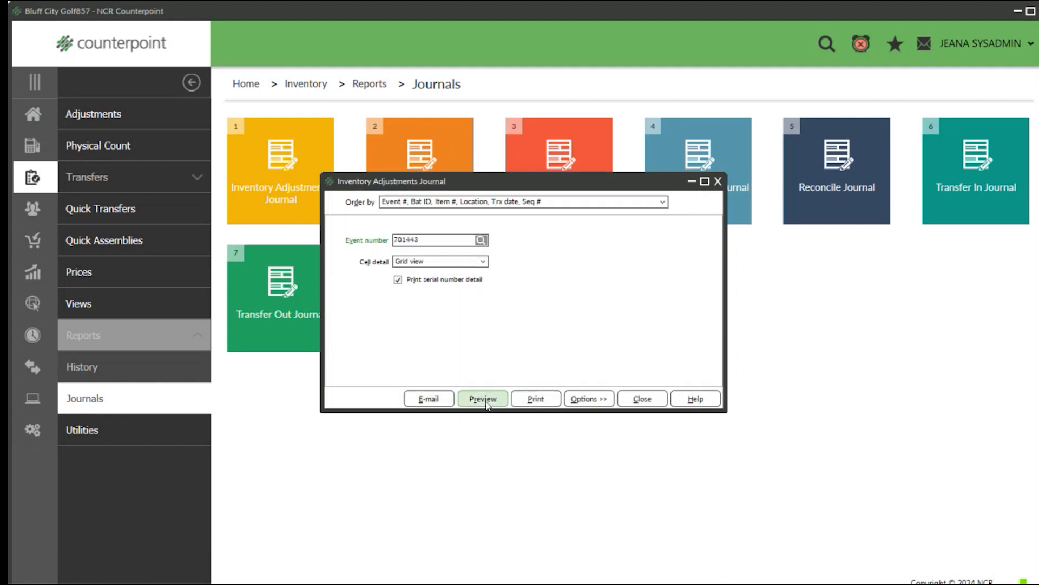
pyautogui.click(485, 400)
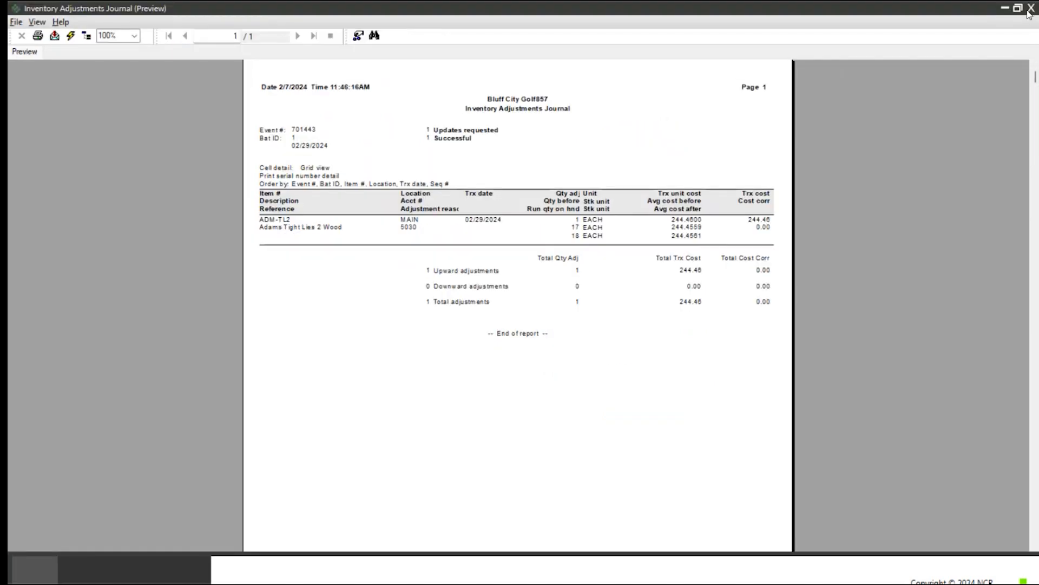
pyautogui.click(1029, 14)
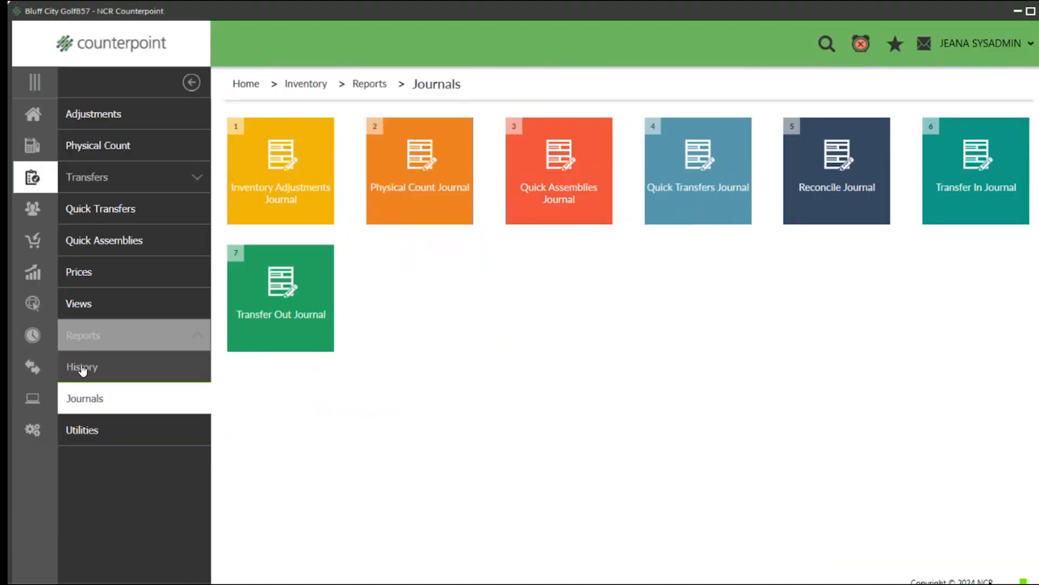
# Compare the lists of available History and Journals reports under the inventory reports, ending on History.
pyautogui.click(81, 367)
pyautogui.click(84, 401)
pyautogui.click(85, 369)
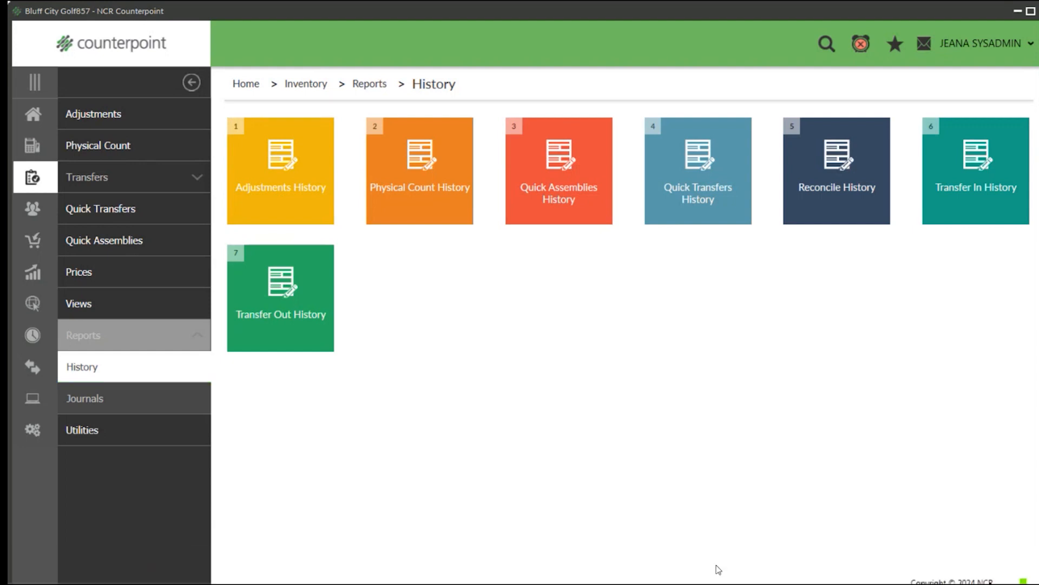
# Switch to PowerPoint and start the slide show from the current Key Takeaways slide.
pyautogui.click(719, 570)
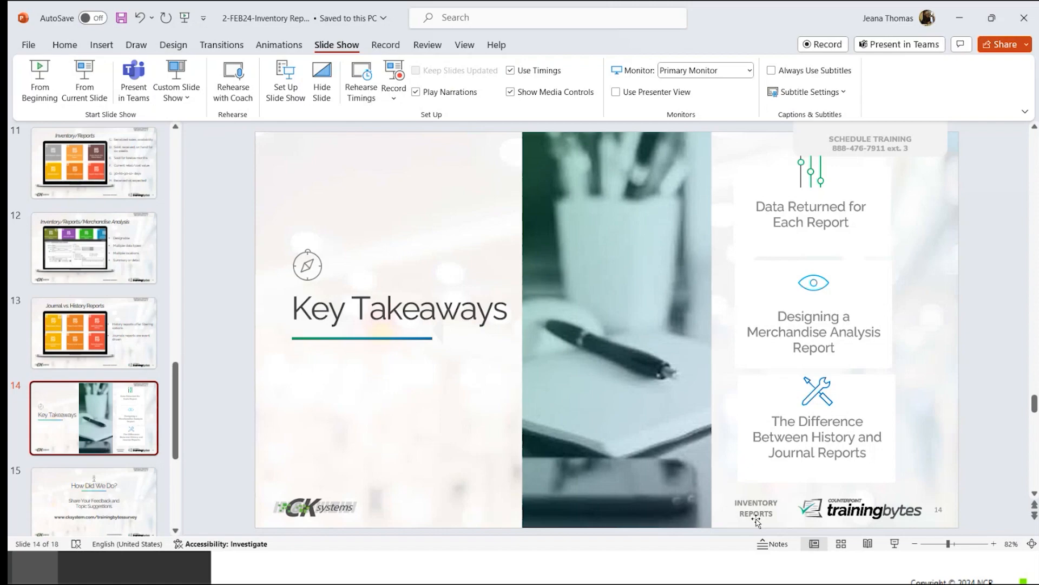
pyautogui.click(84, 79)
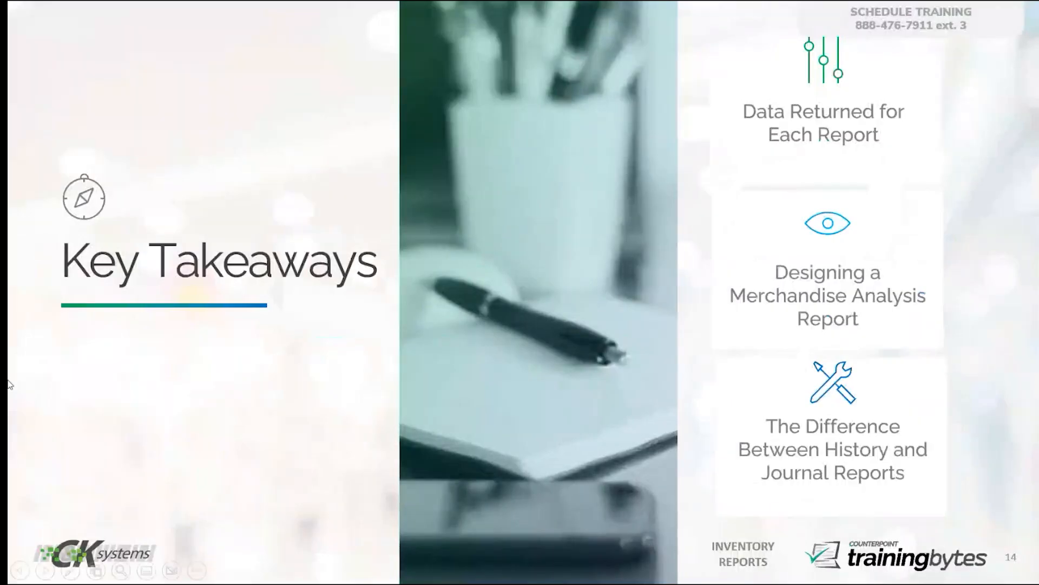